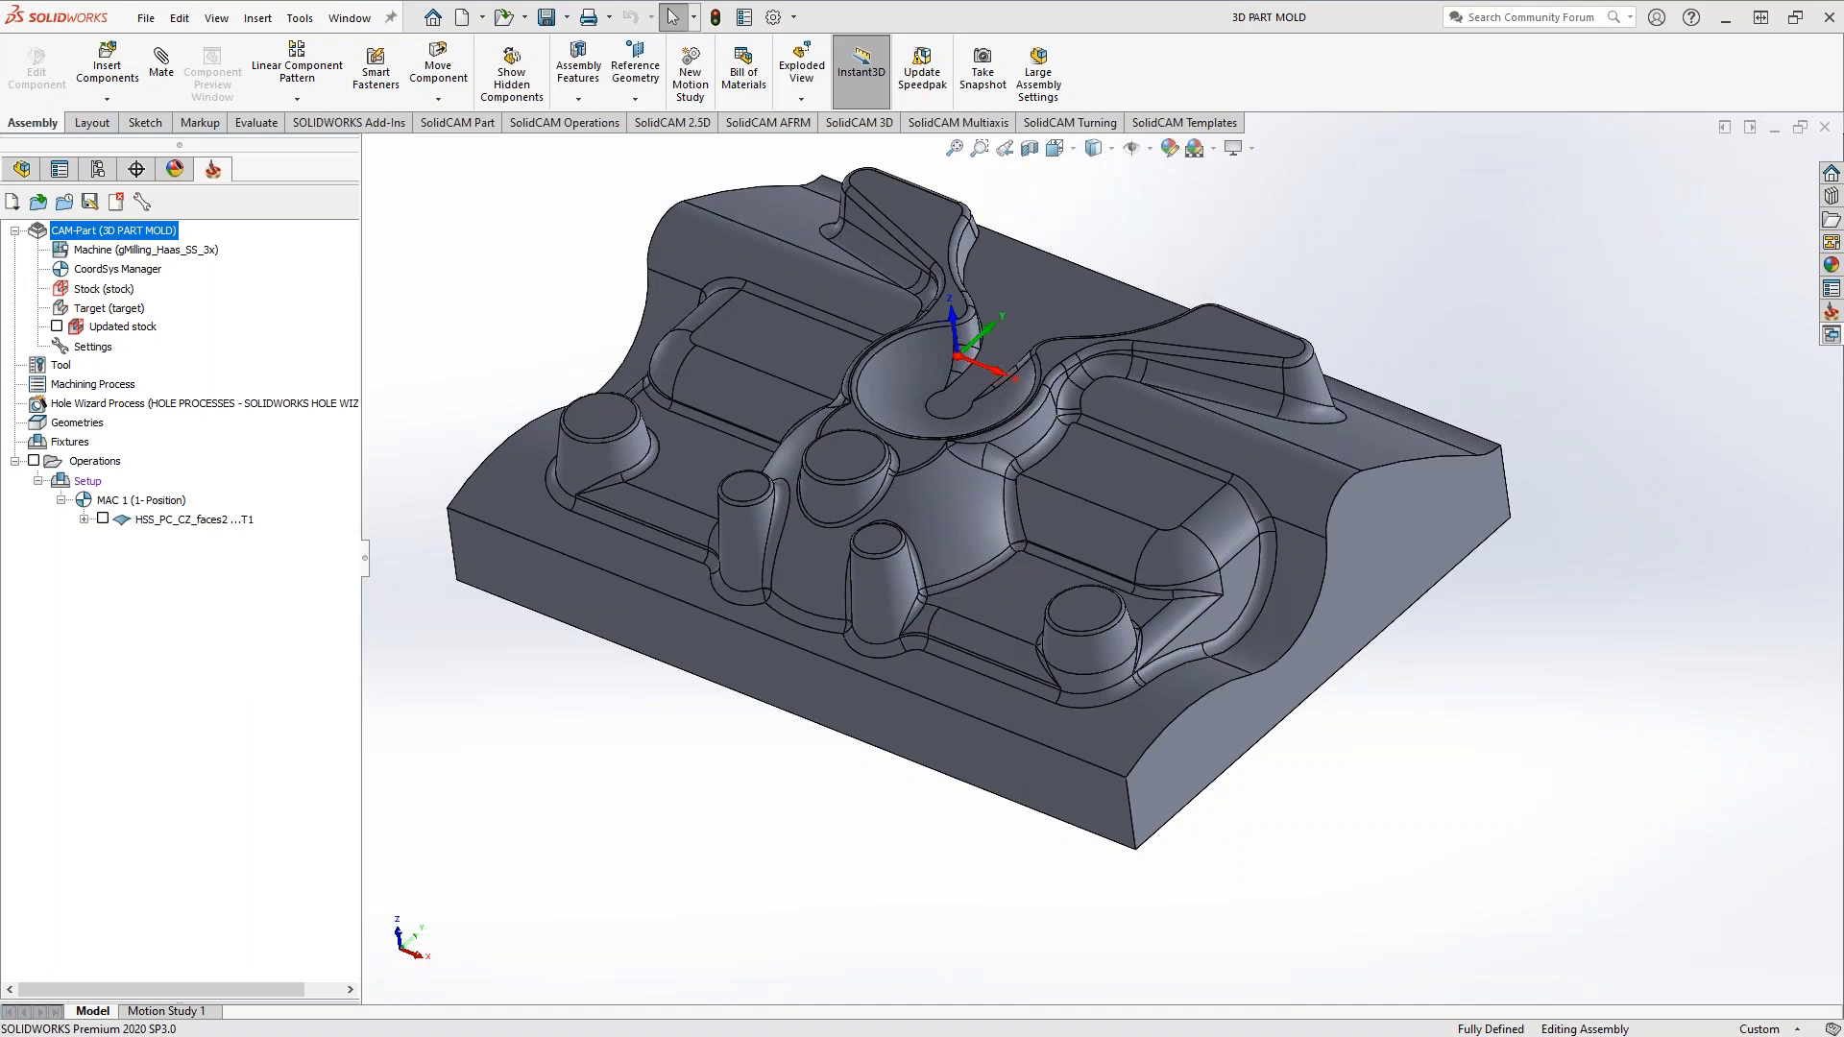
- Examine the two front outer bosses and the split line and fillets around their bases on the mold
middle_drag(621, 792, 787, 724)
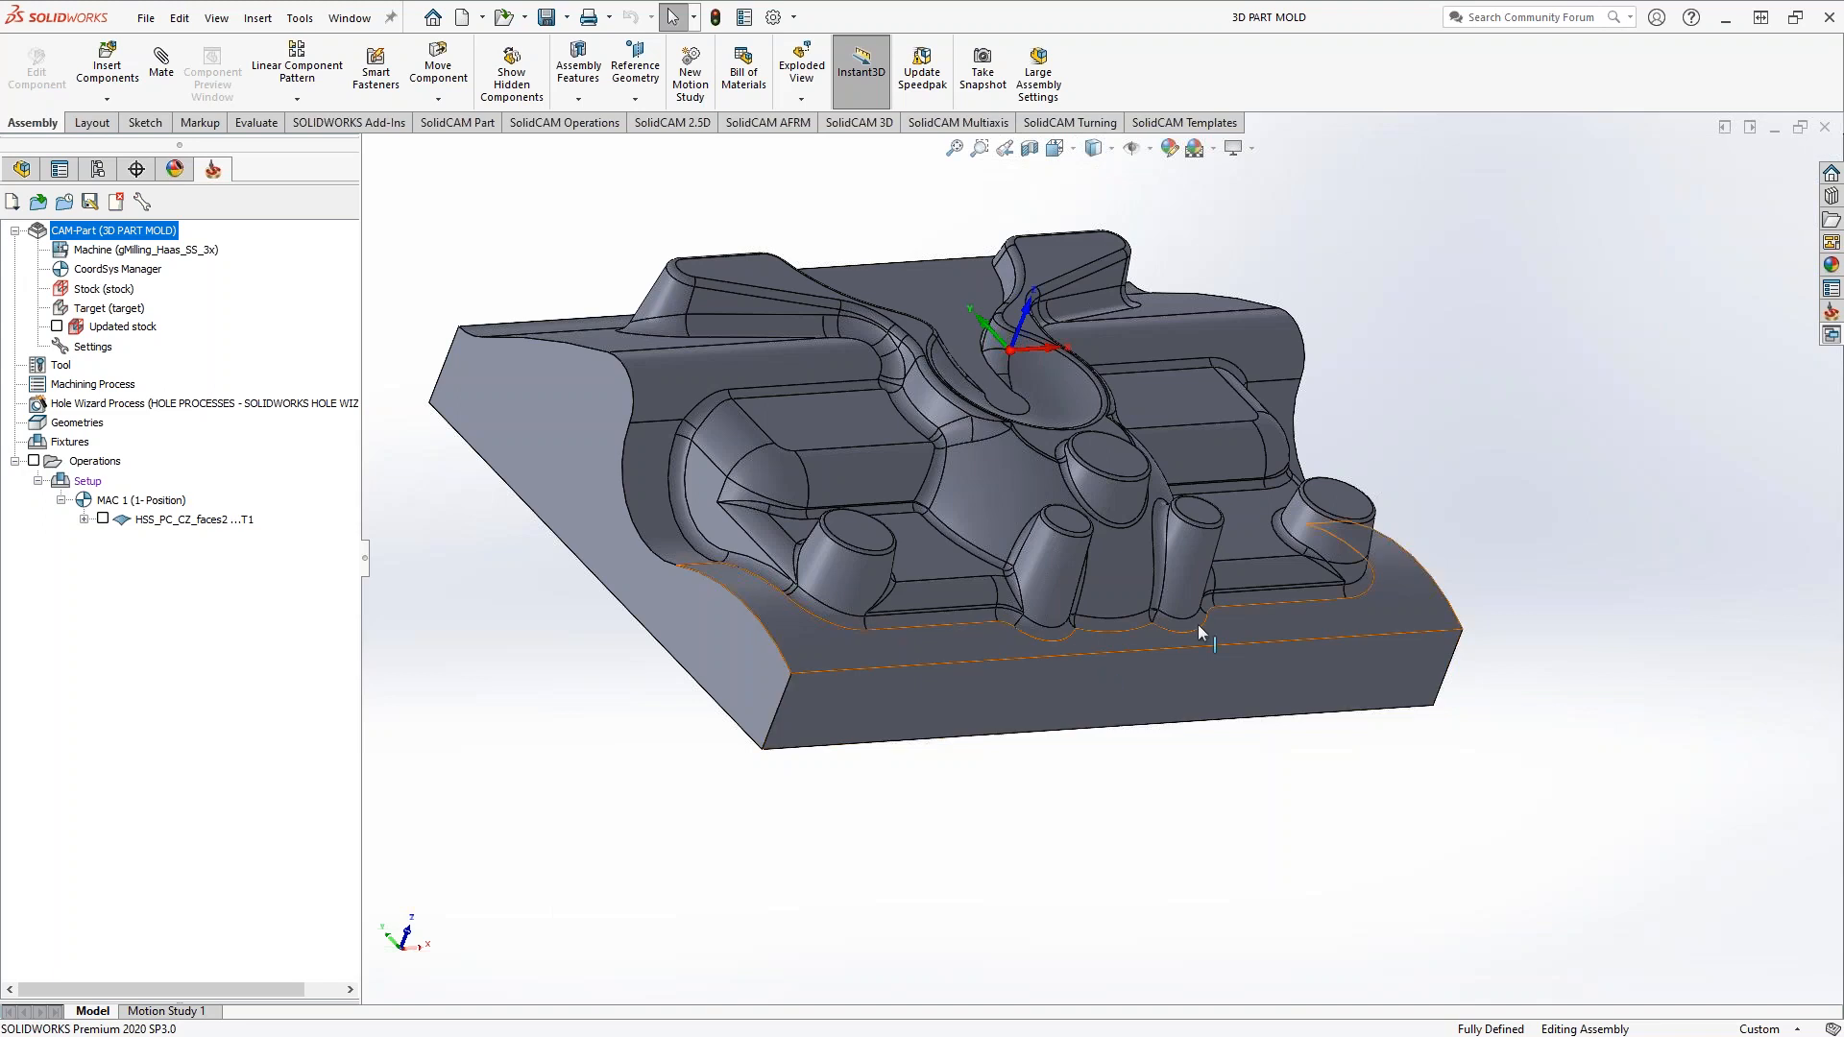
scroll(1300, 569, down, 5)
middle_drag(1330, 533, 1233, 448)
scroll(1057, 557, up, 2)
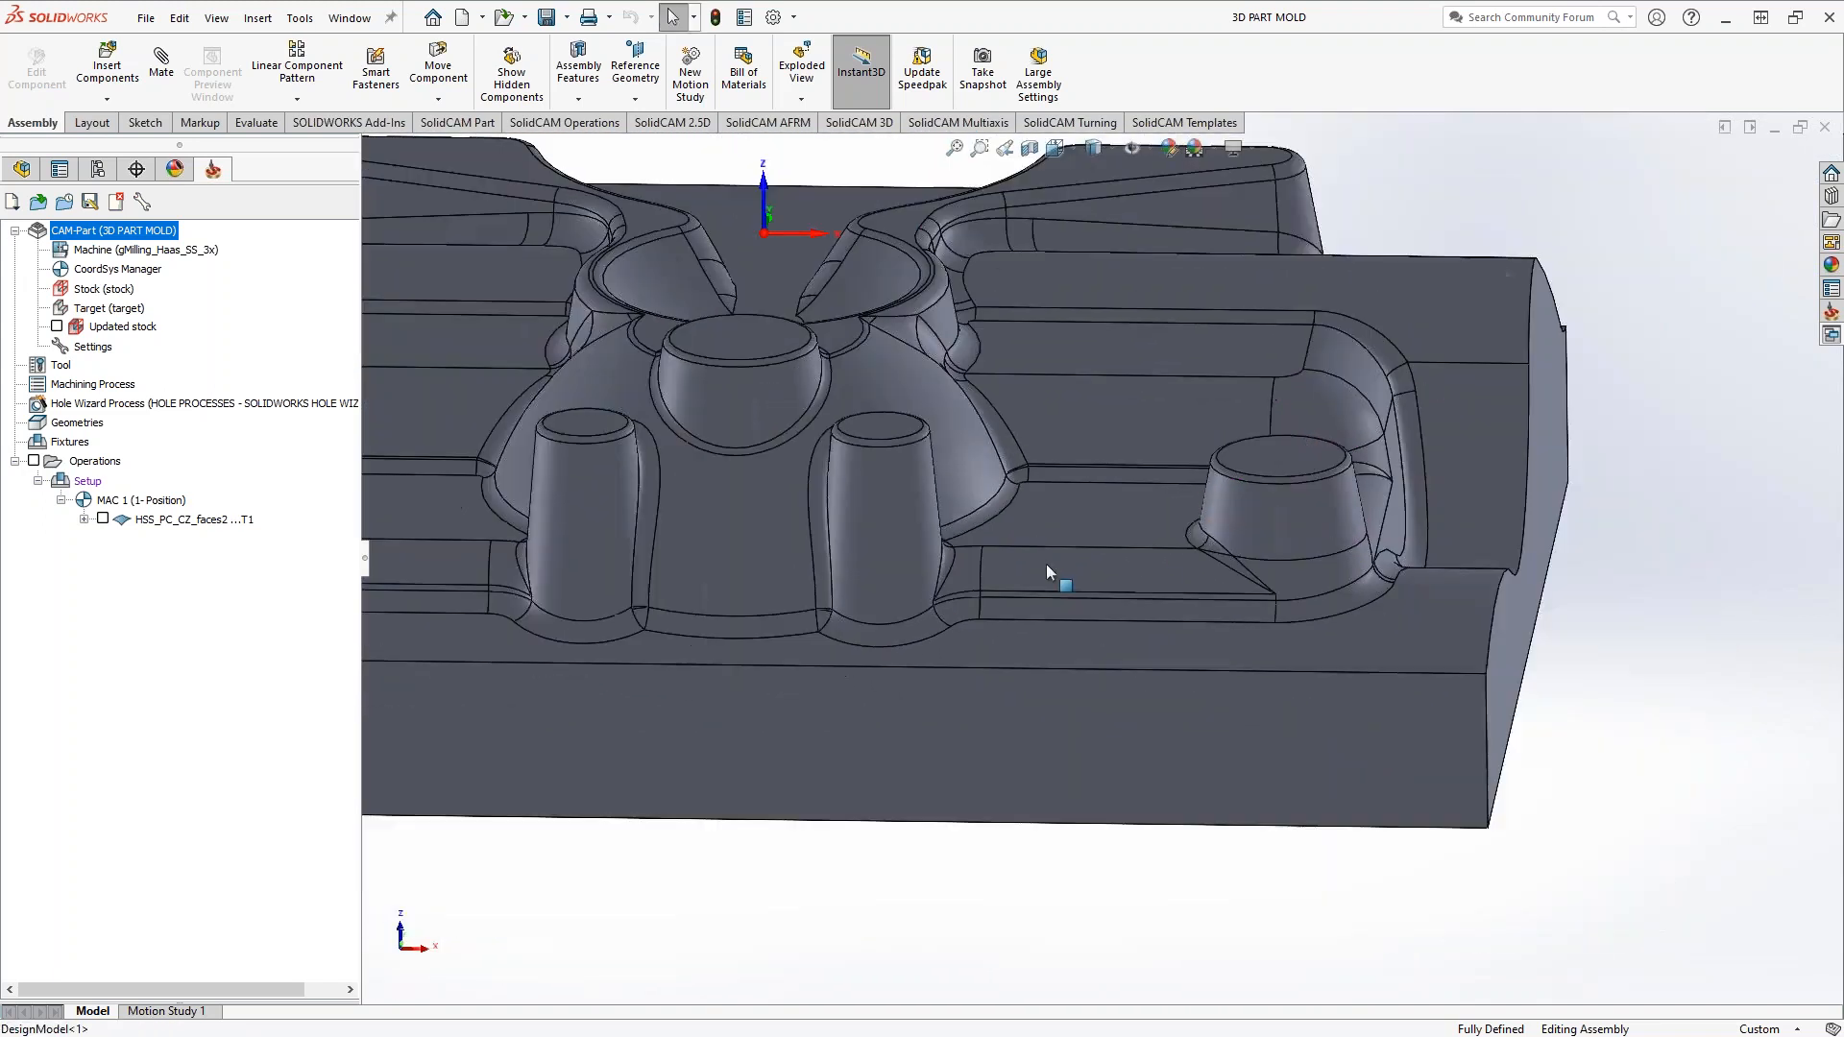
scroll(1244, 562, down, 4)
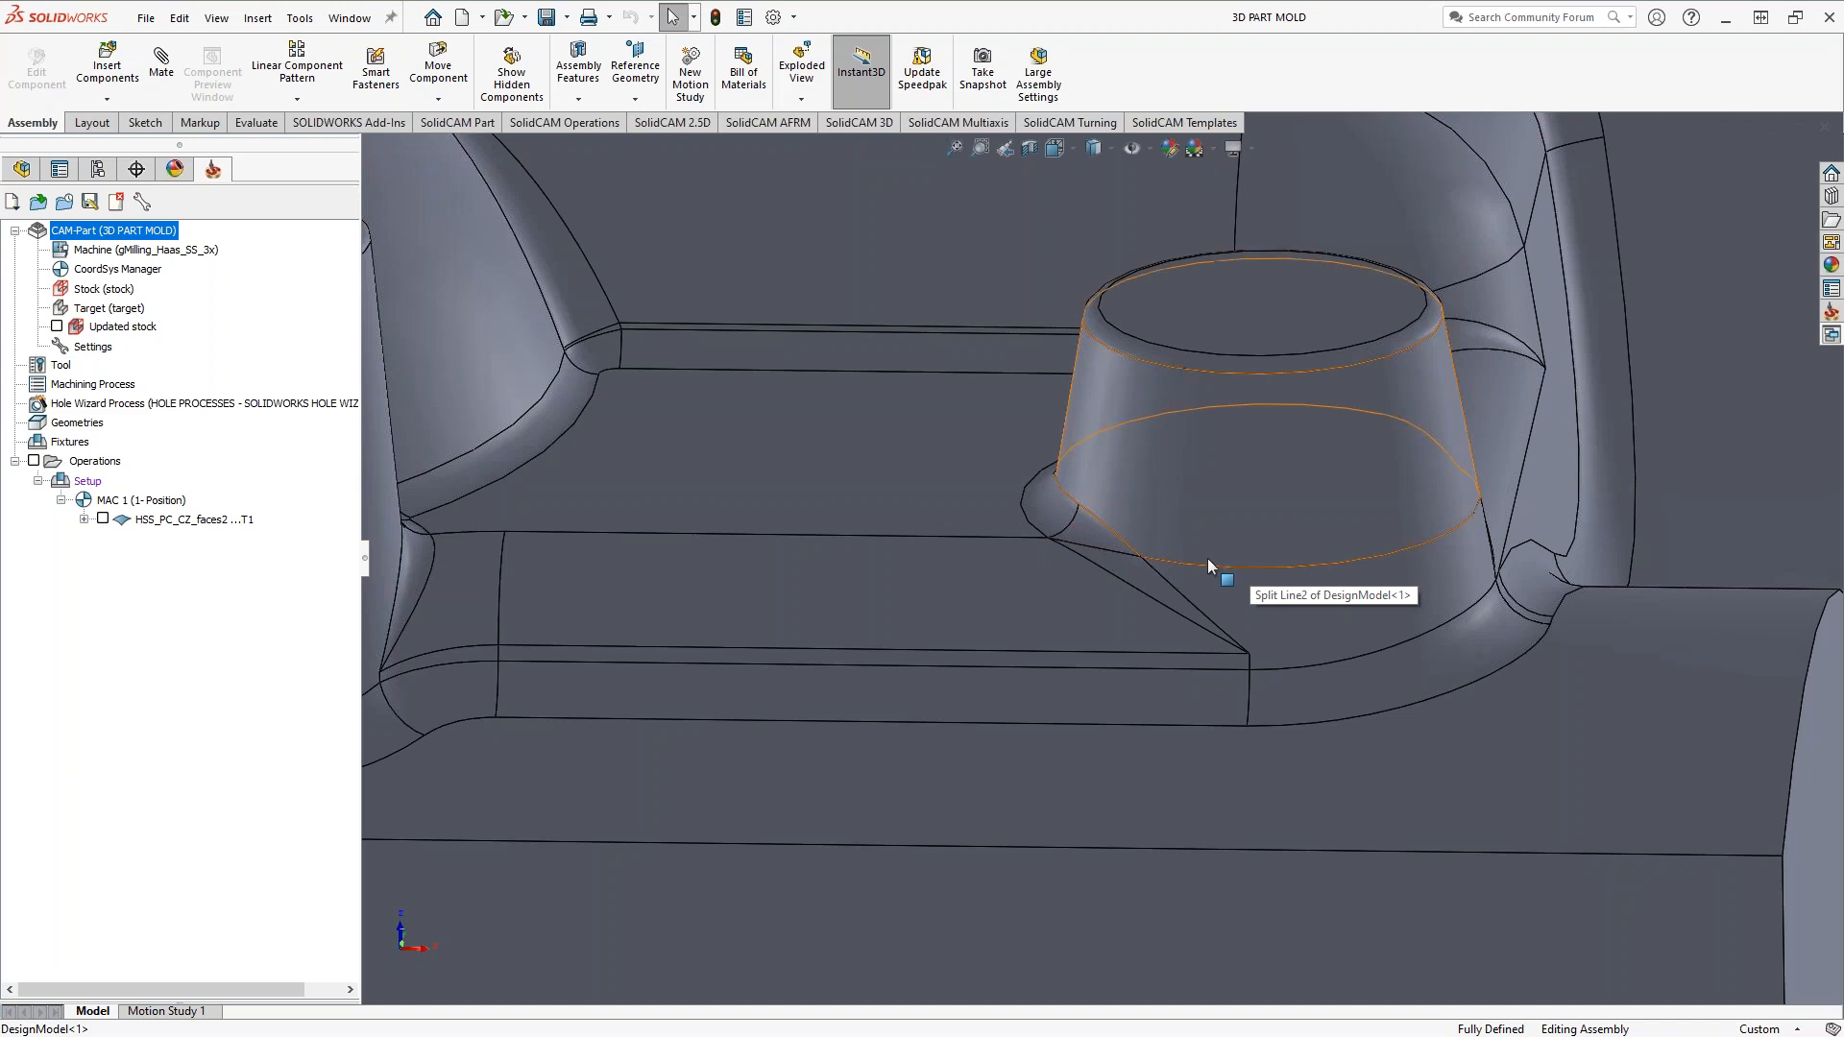
scroll(1214, 566, up, 6)
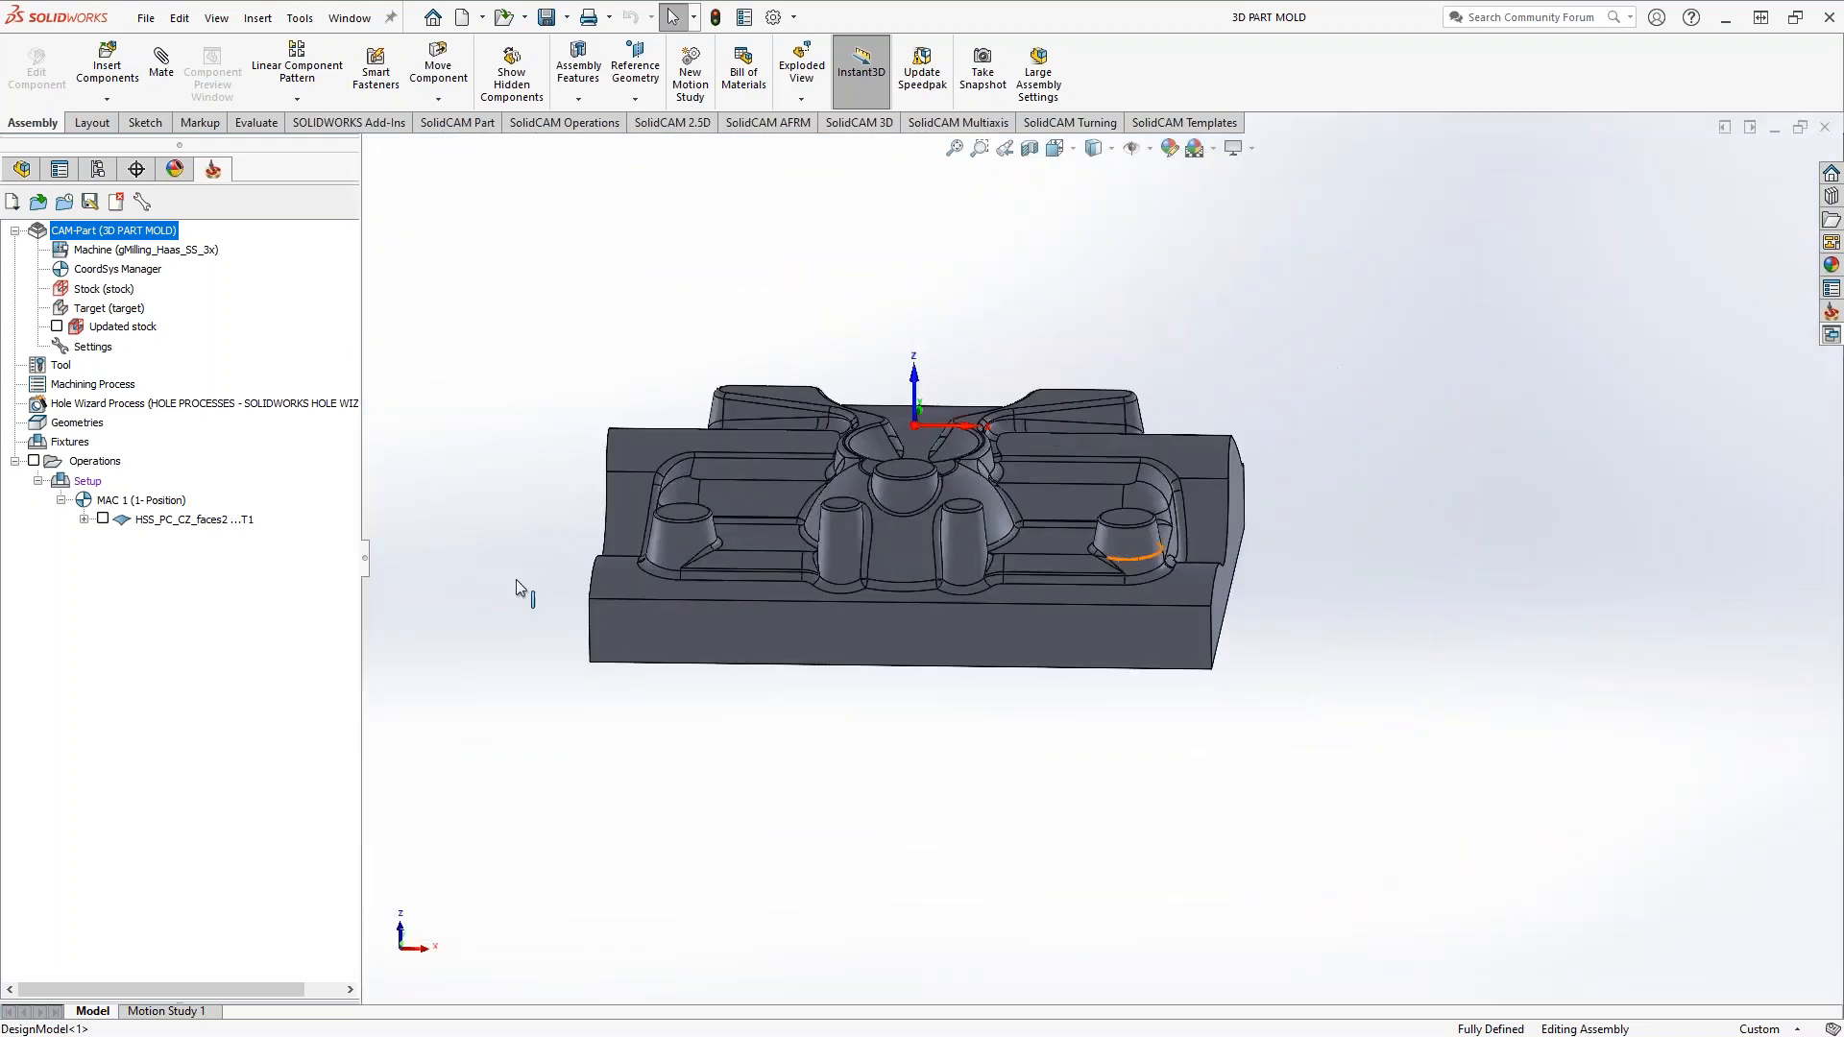
scroll(769, 563, down, 6)
scroll(774, 557, down, 3)
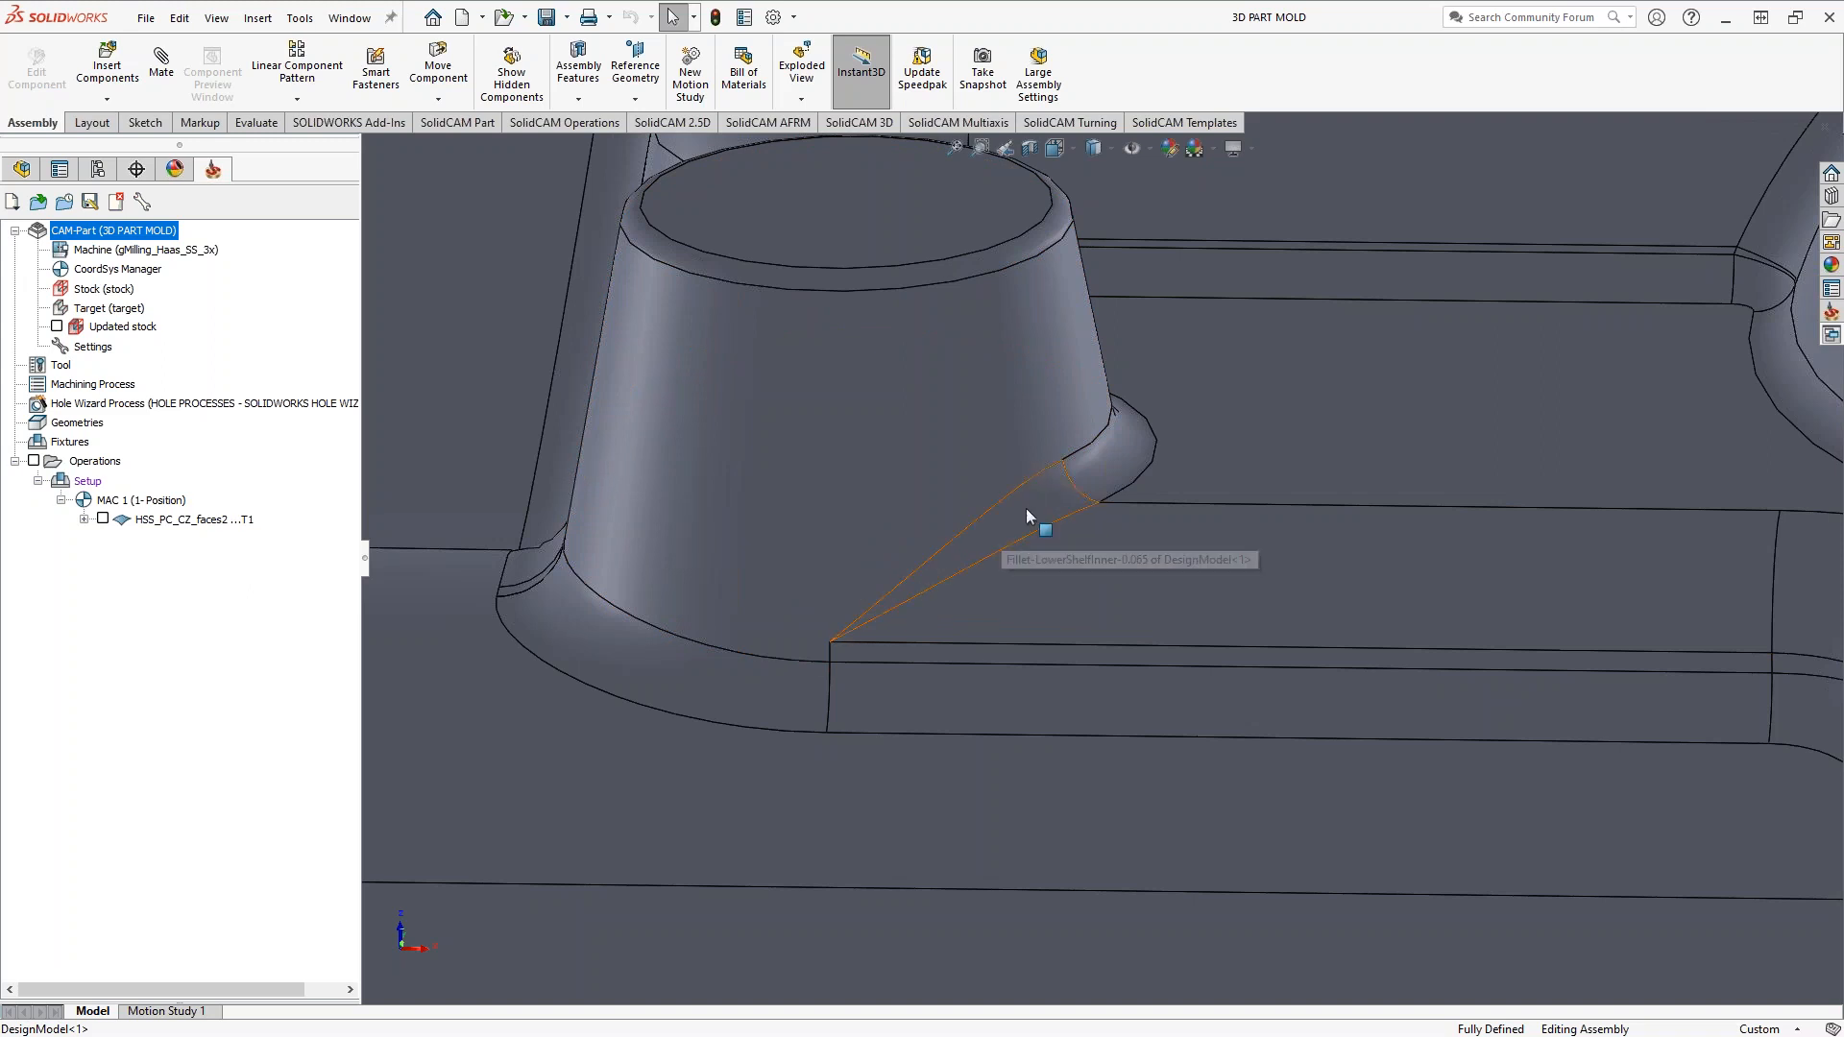
scroll(1046, 507, up, 2)
scroll(1048, 506, up, 8)
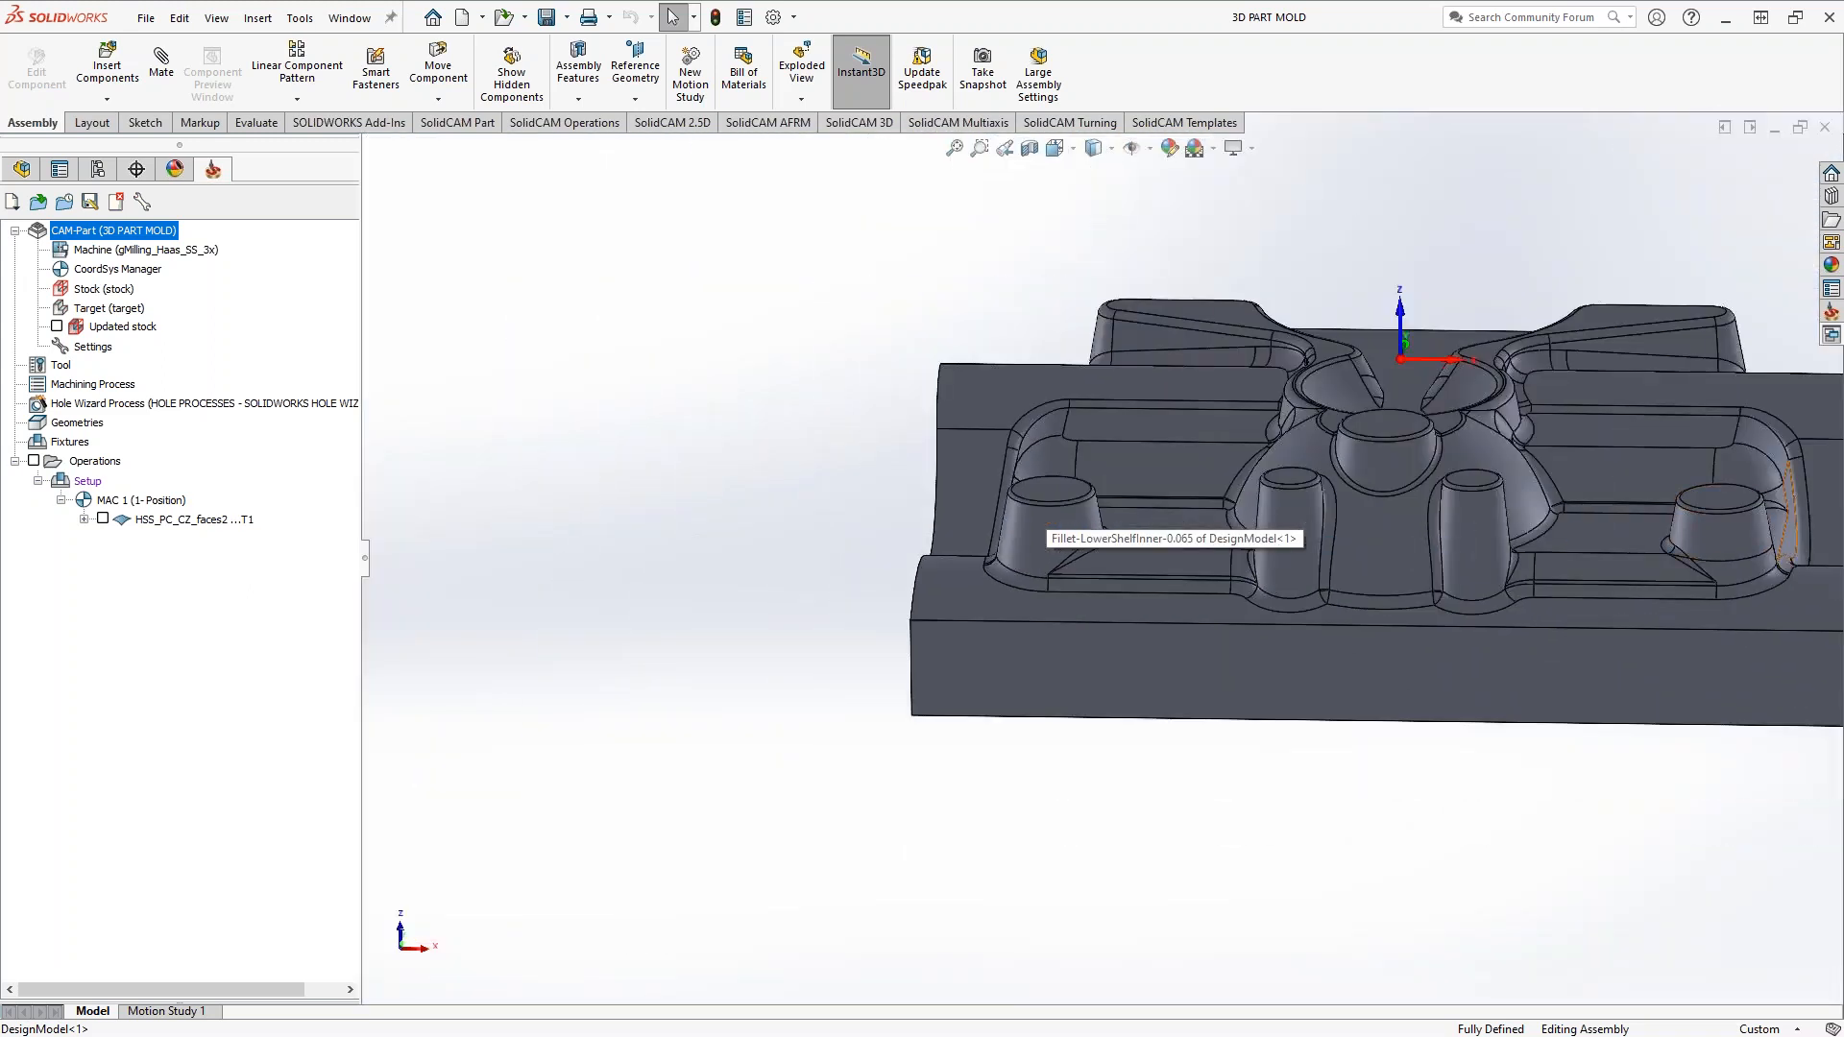
scroll(1429, 555, down, 8)
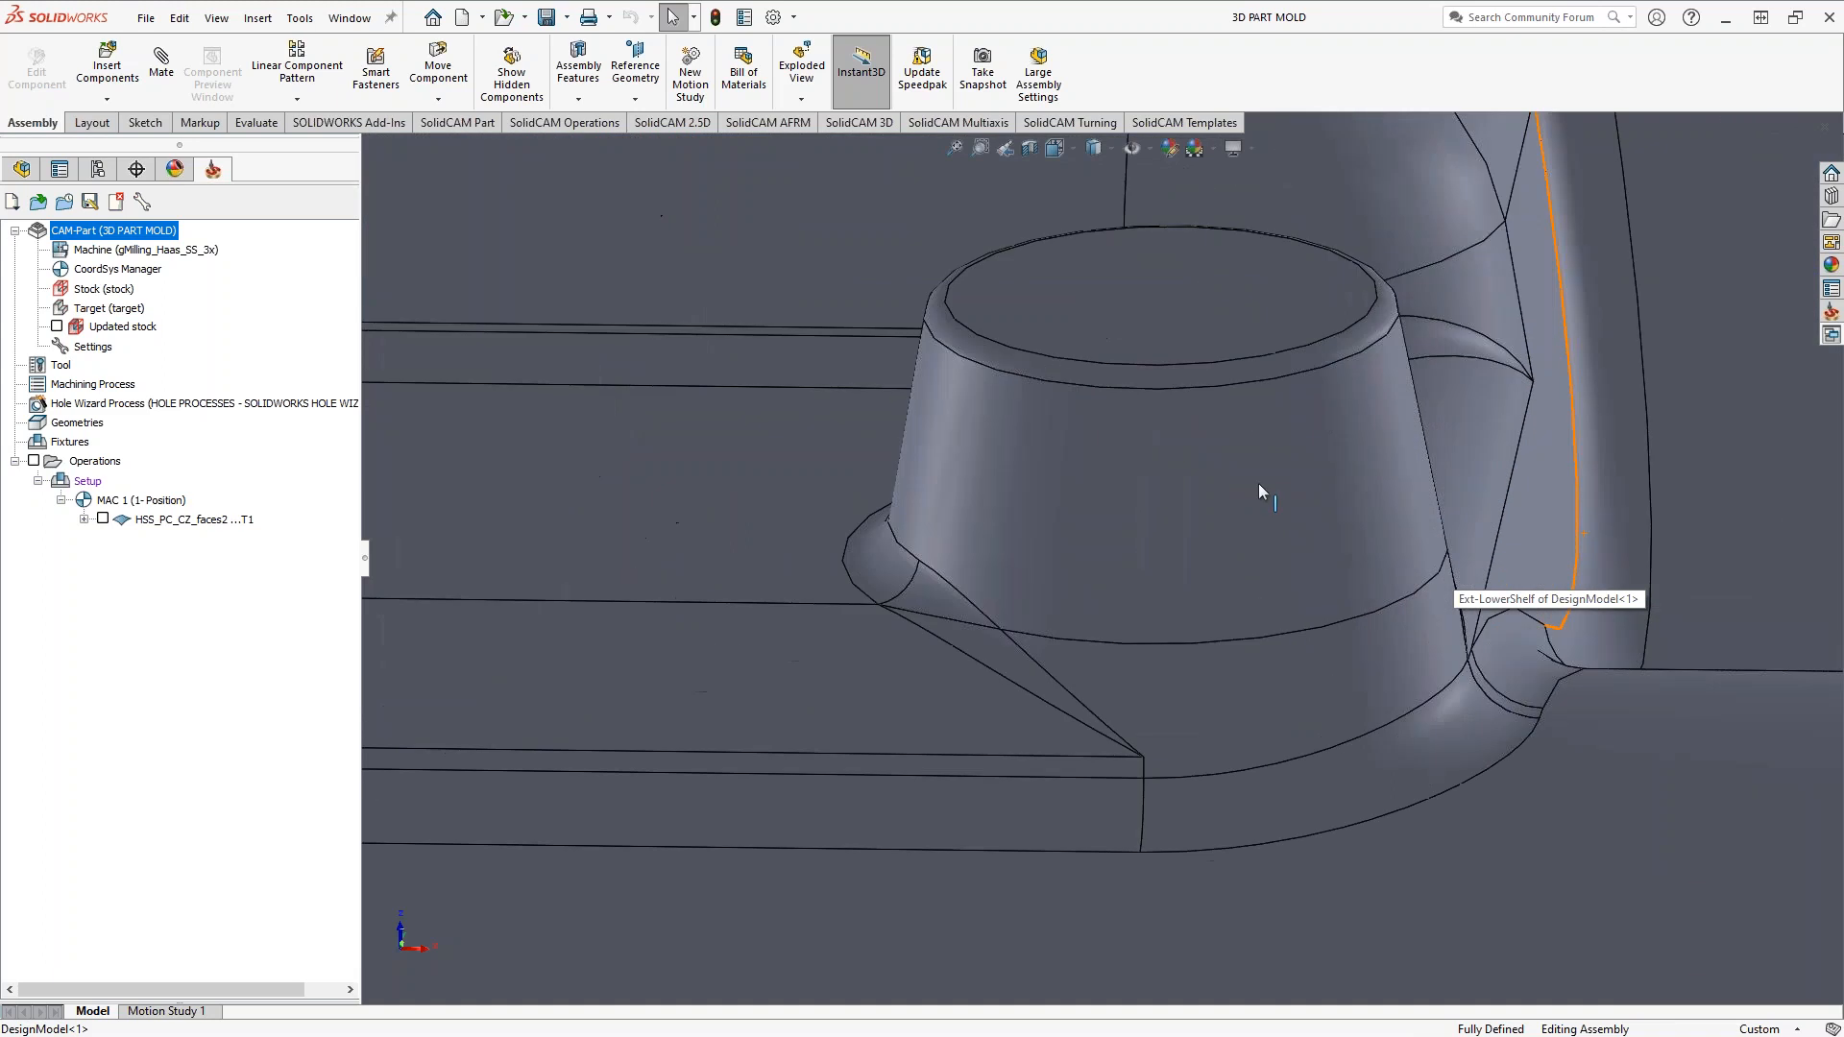
- Show the HSS_PC_CZ_faces2 toolpath around the split boss, inspect it, and hide it again
click(103, 519)
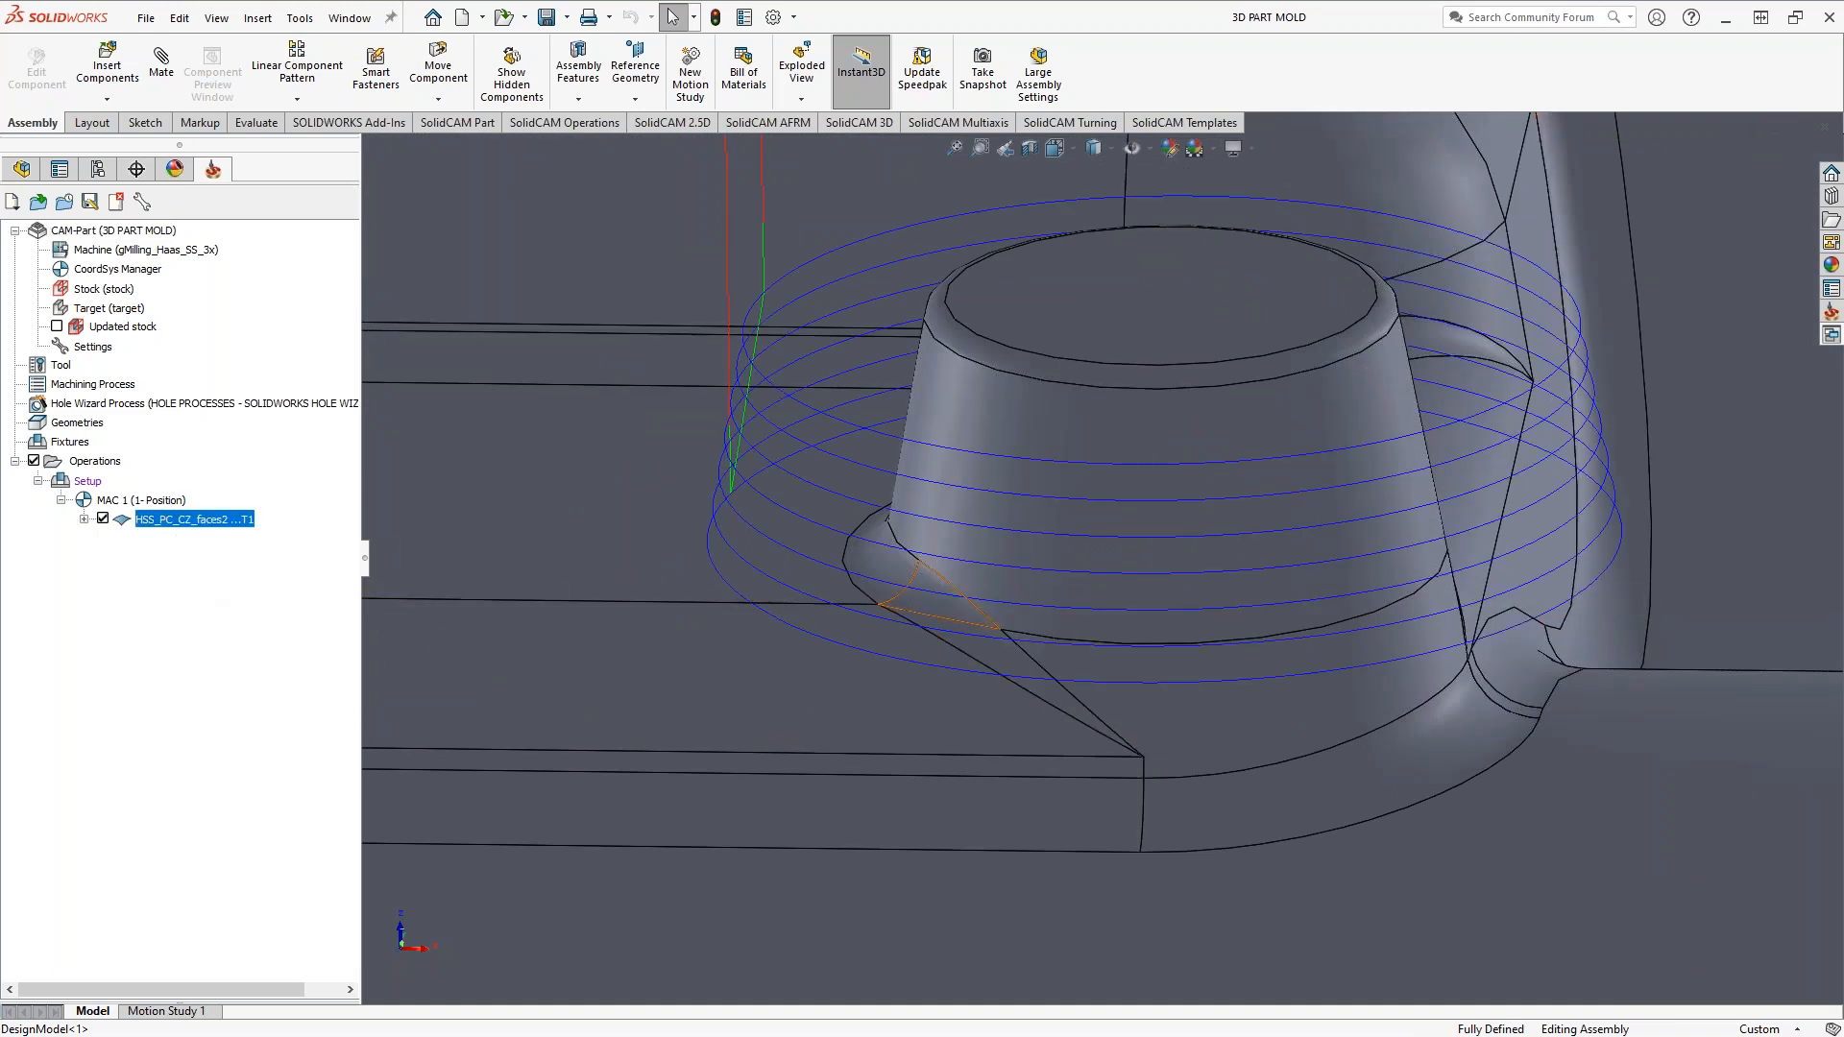
middle_drag(975, 617, 961, 577)
click(103, 518)
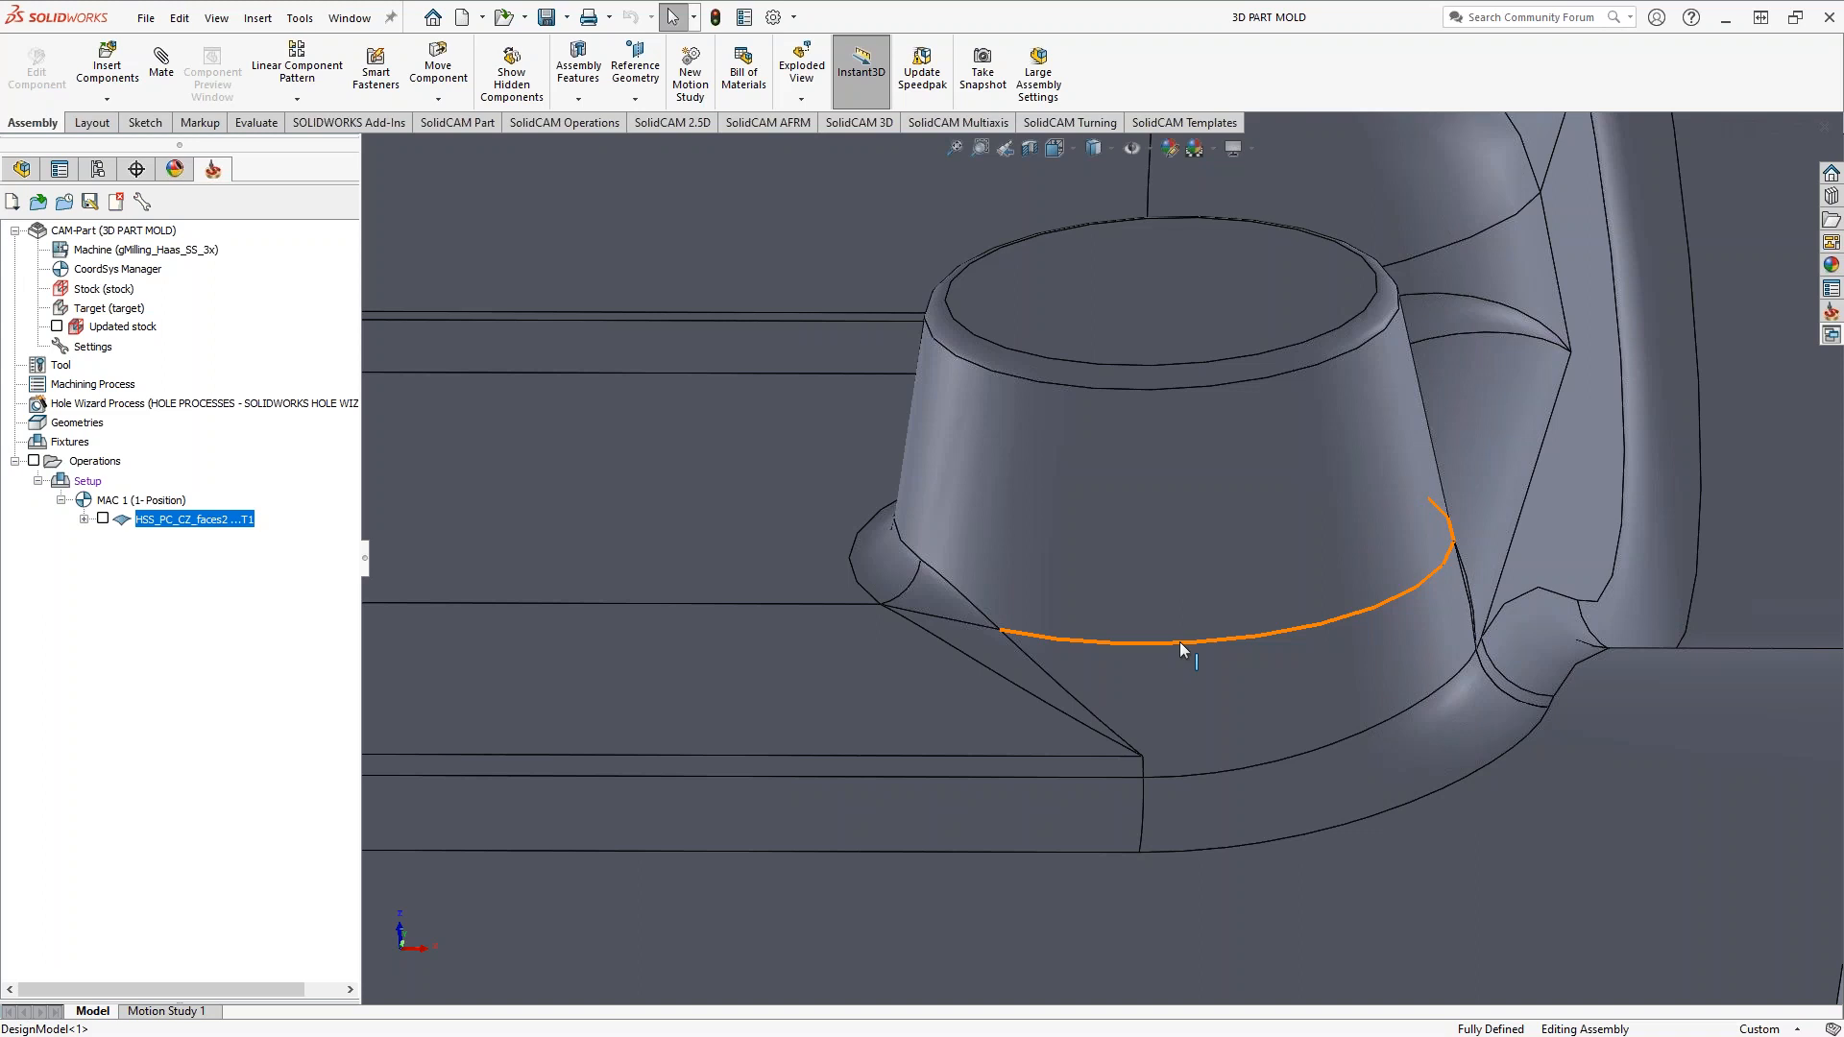
- Start editing the DesignModel part in the context of the assembly to work on the unsplit front outer boss
scroll(1179, 642, up, 10)
scroll(751, 561, down, 3)
scroll(747, 551, down, 3)
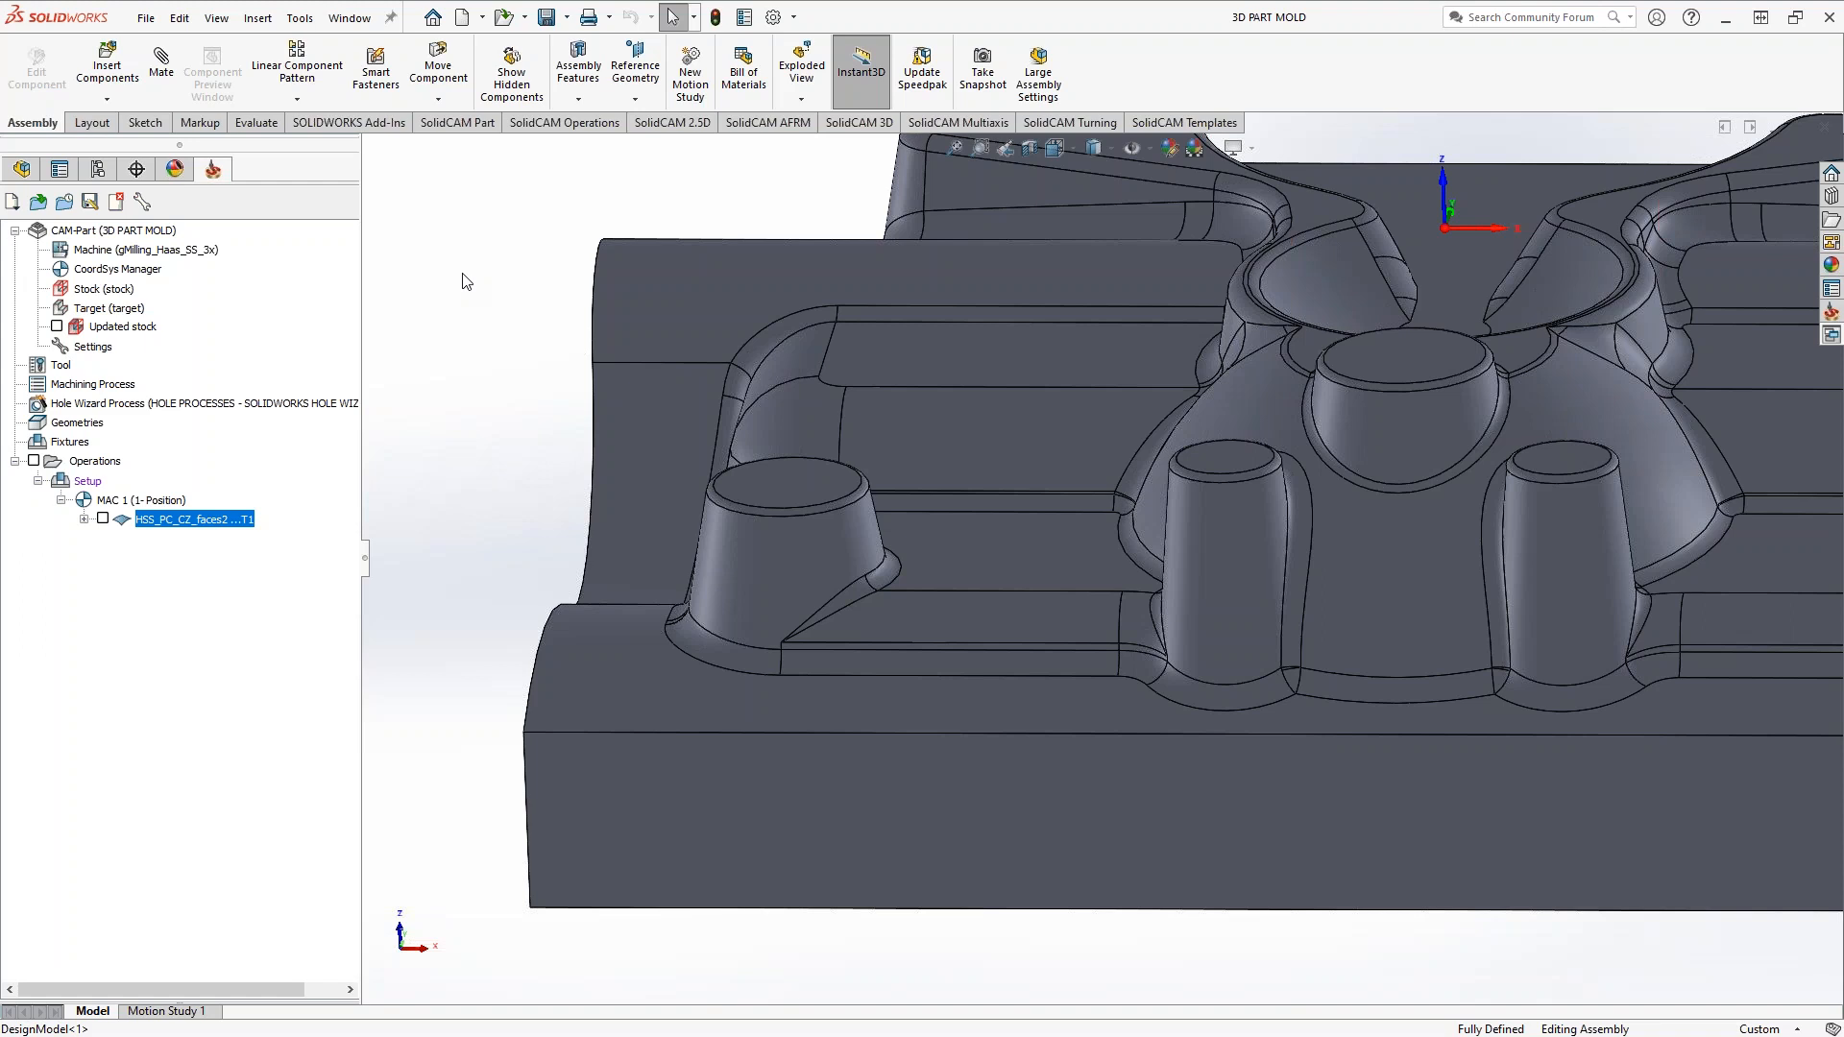
middle_drag(535, 325, 480, 328)
scroll(480, 328, up, 1)
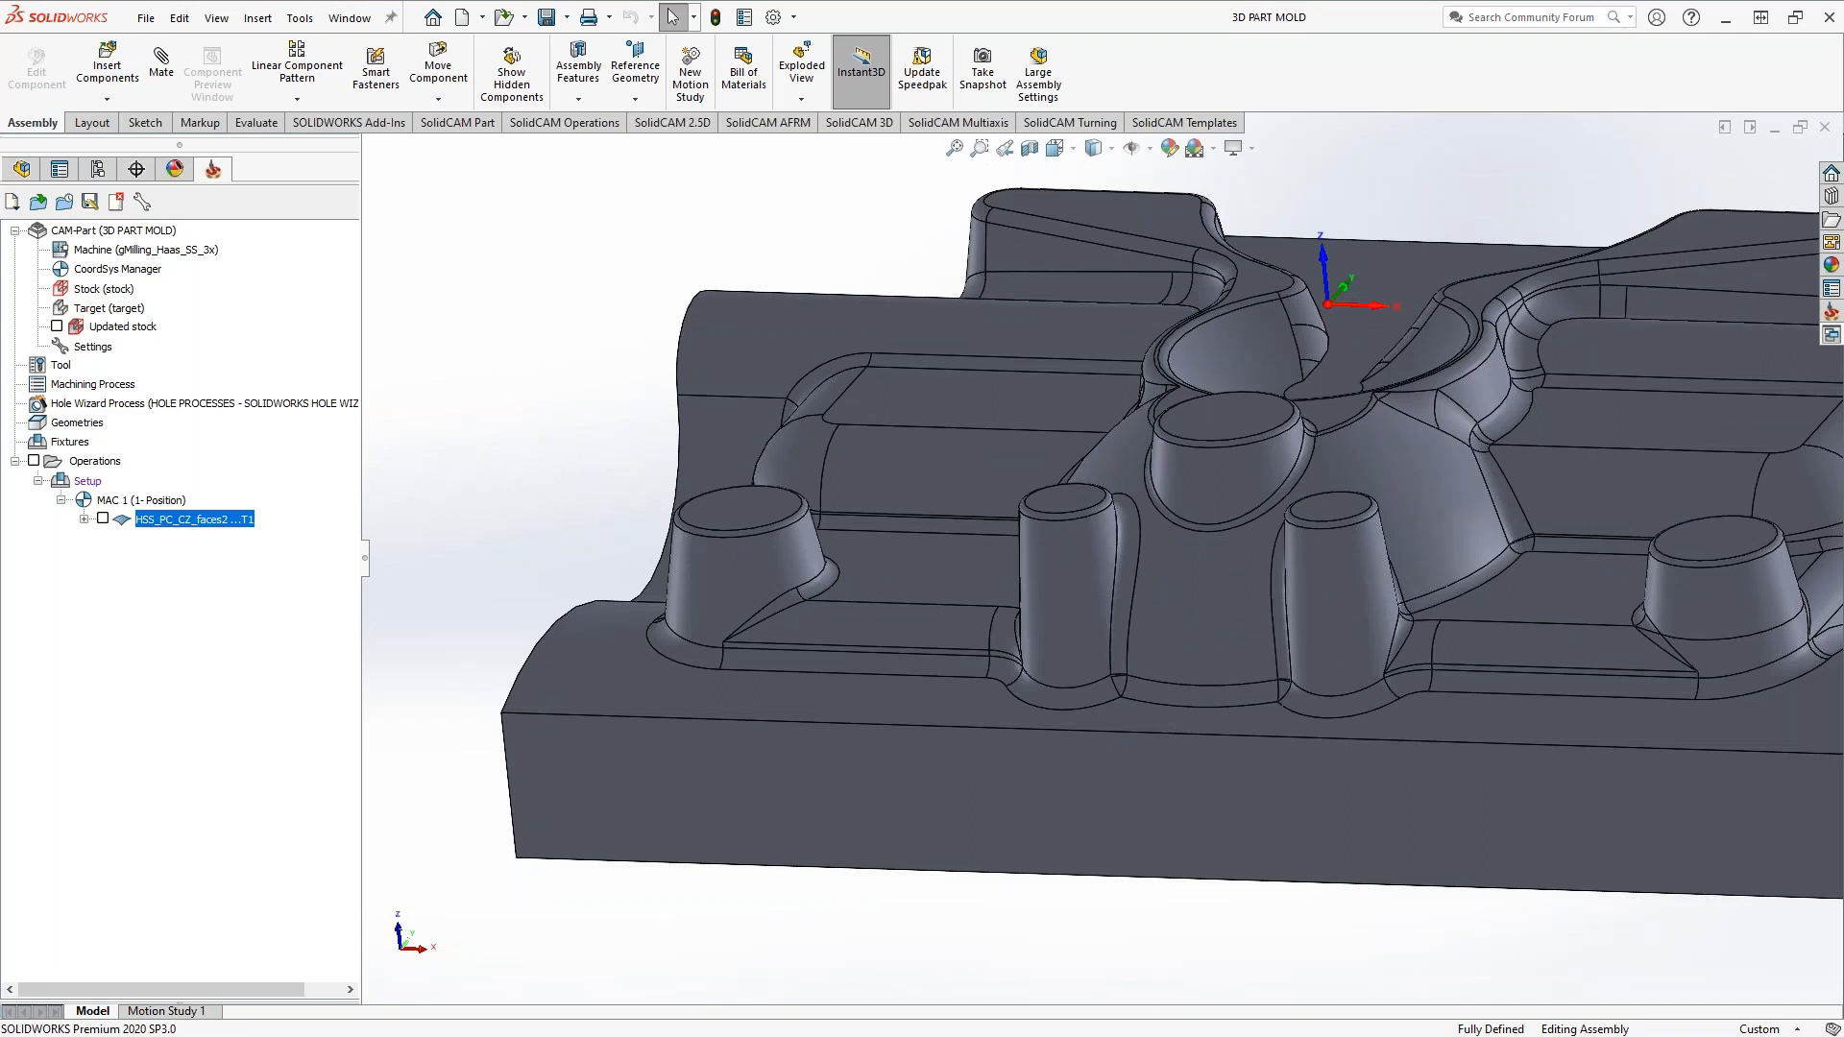
middle_drag(792, 672, 782, 632)
scroll(736, 586, down, 5)
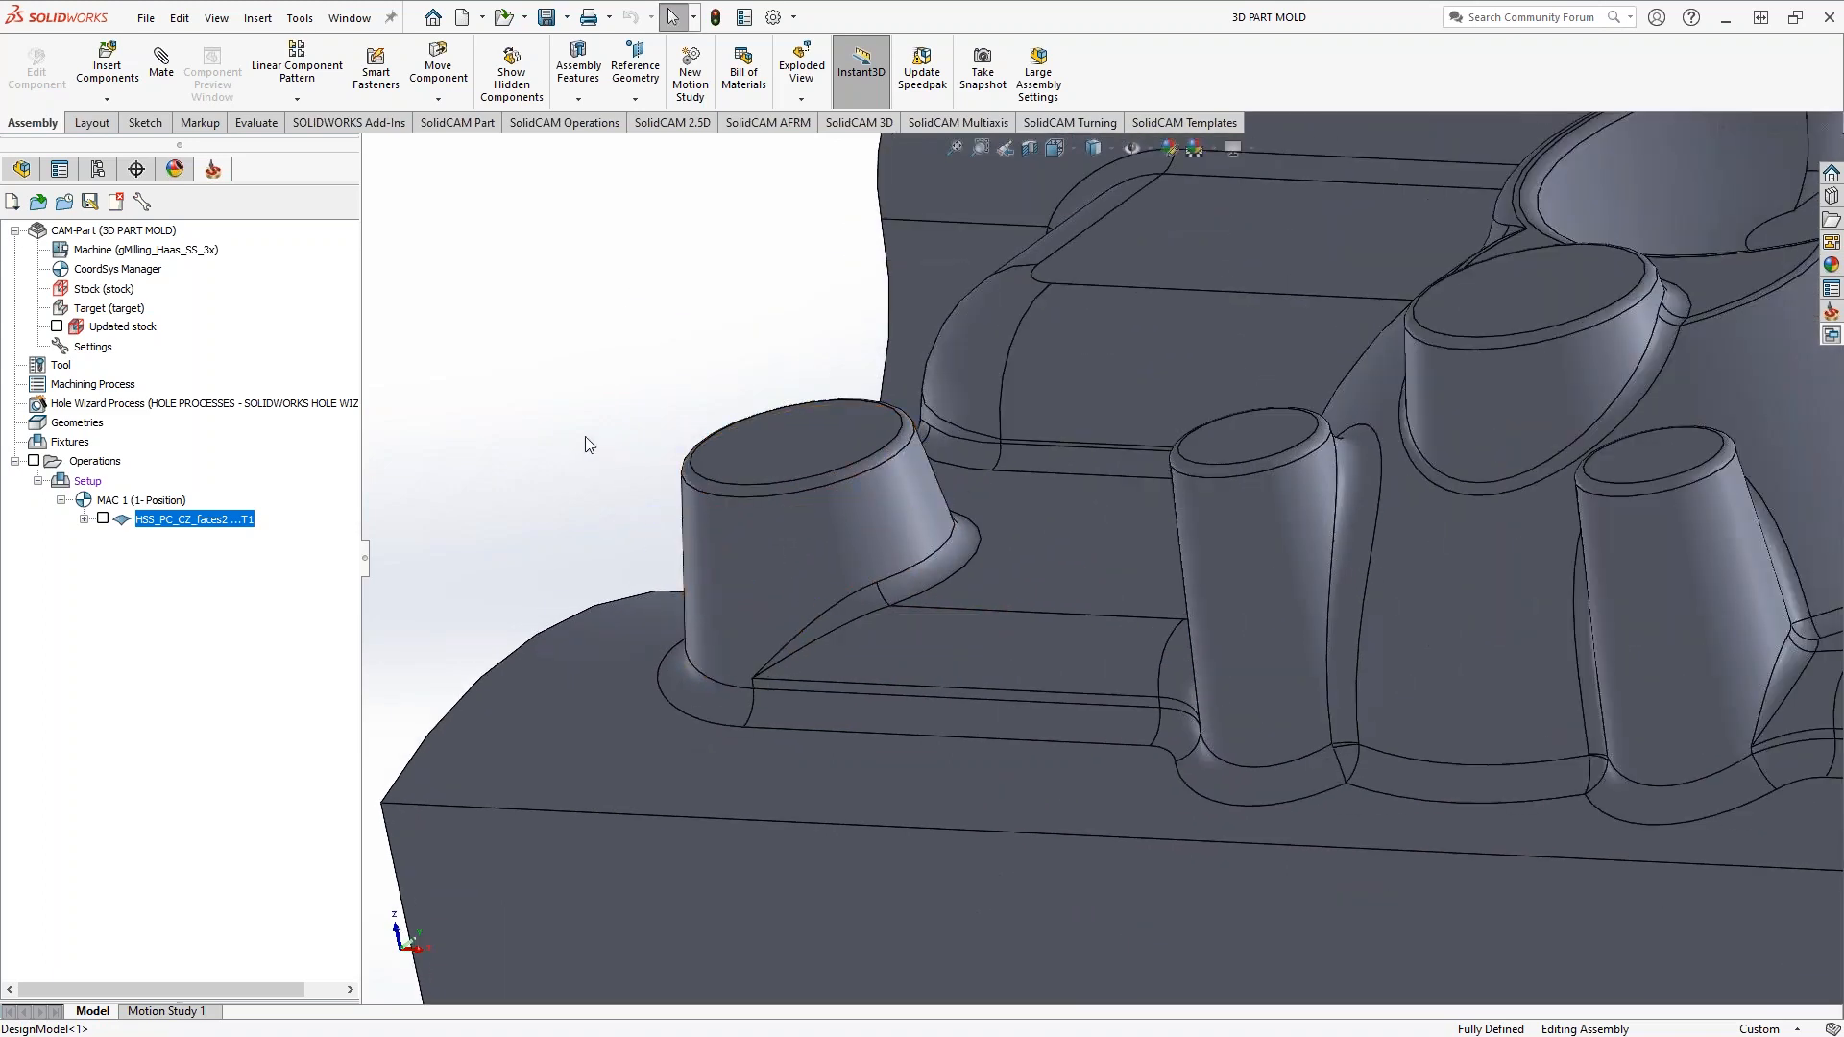
click(21, 169)
click(121, 410)
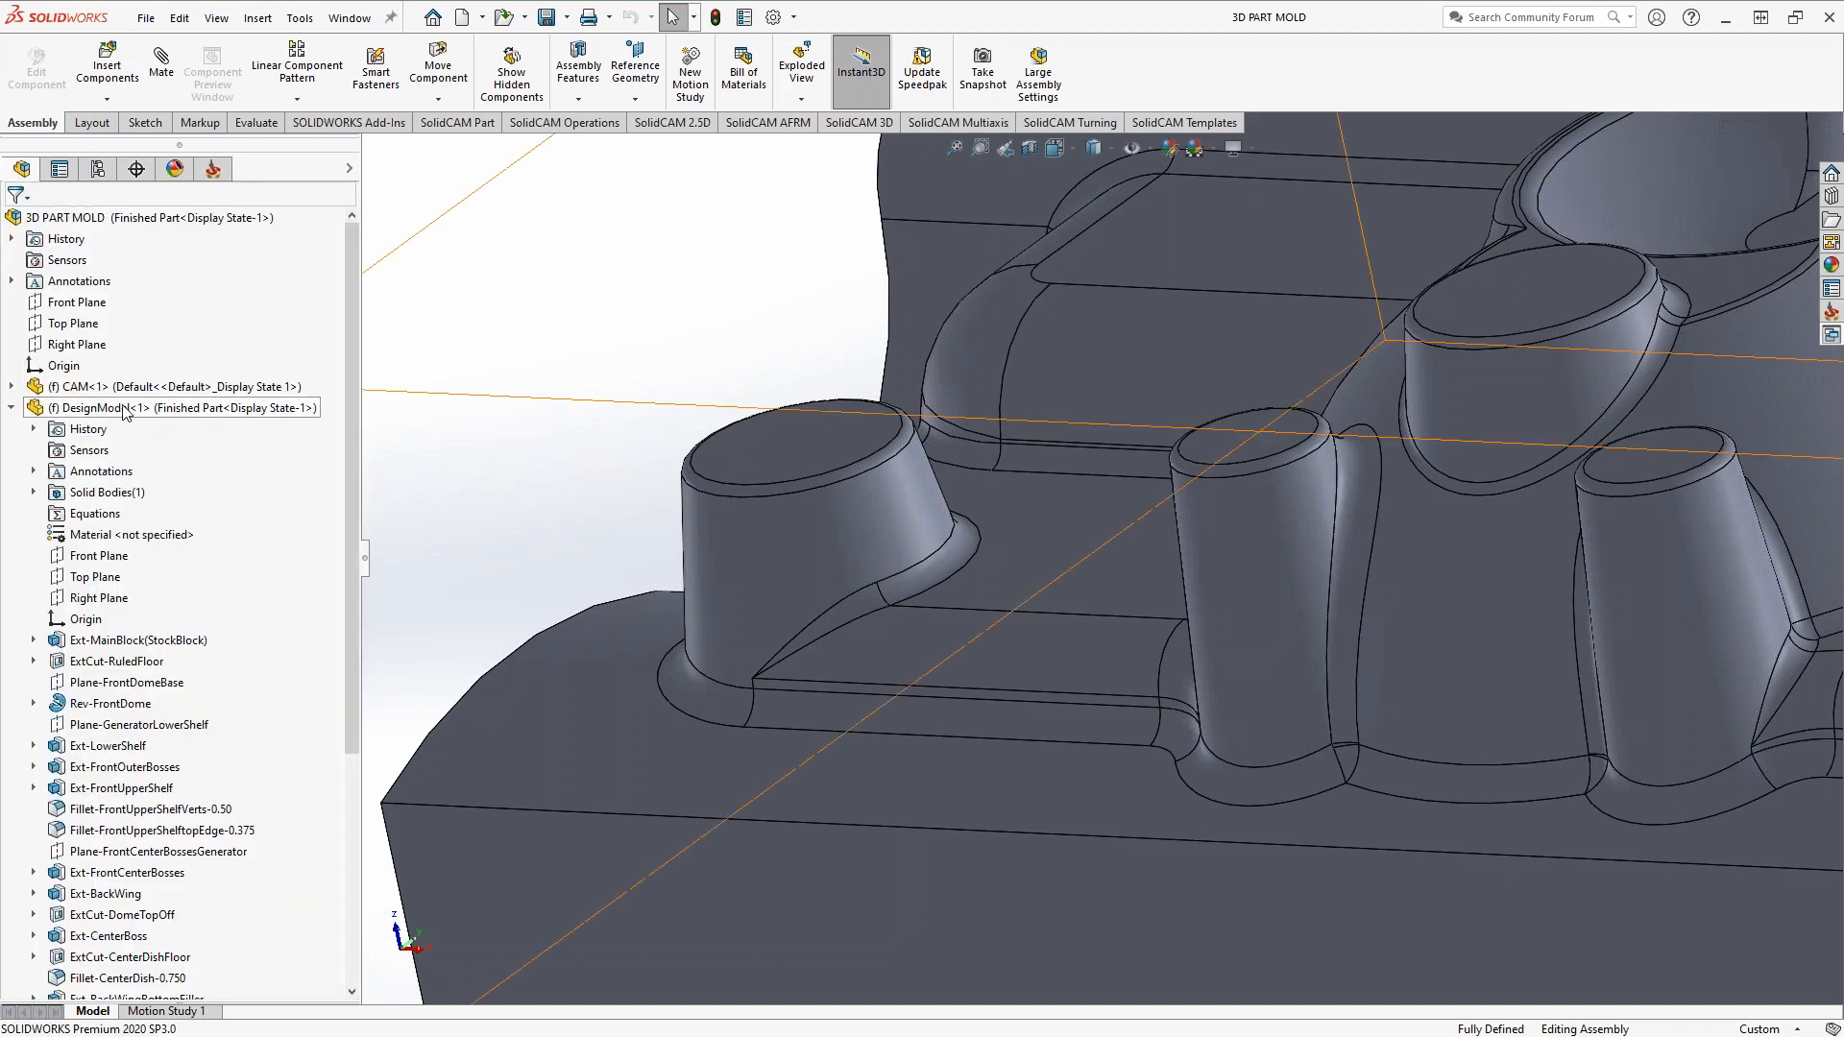
right_click(121, 410)
click(235, 356)
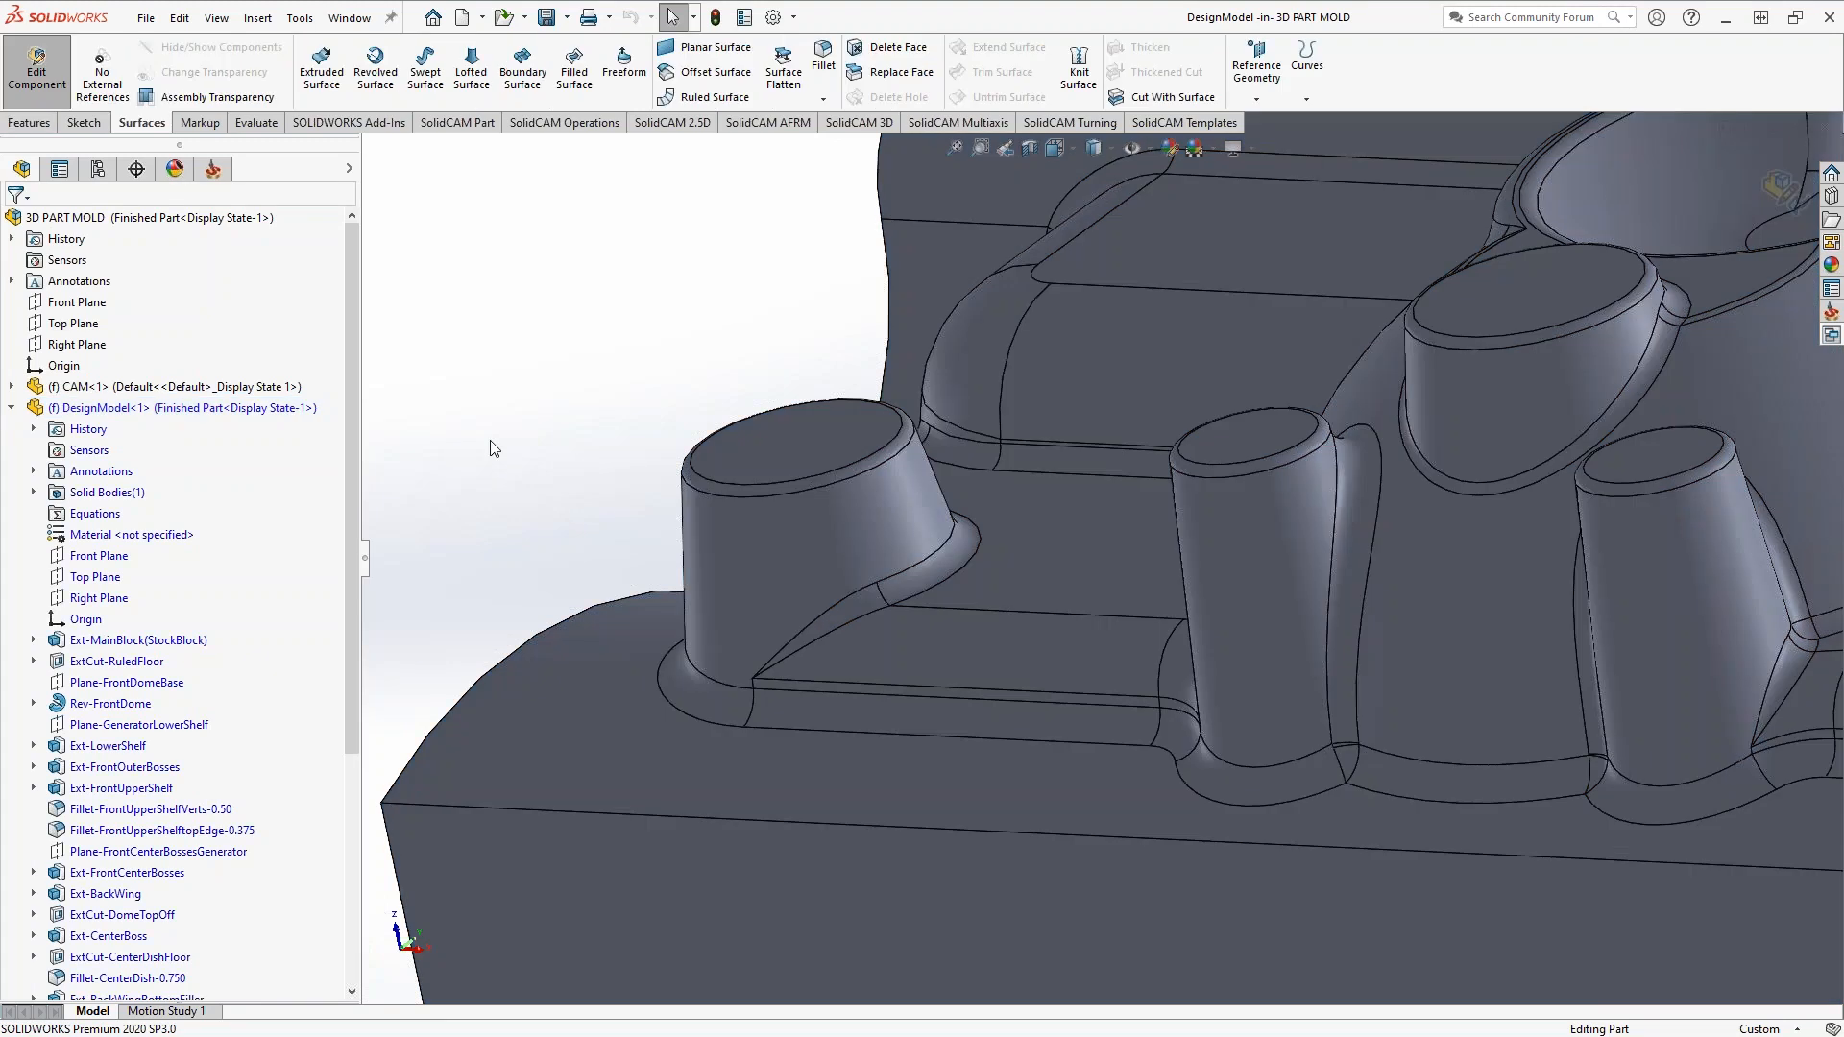
- Create a reference plane at a 0 in offset from the flat lower shelf face beside the front outer boss
click(28, 123)
click(1057, 67)
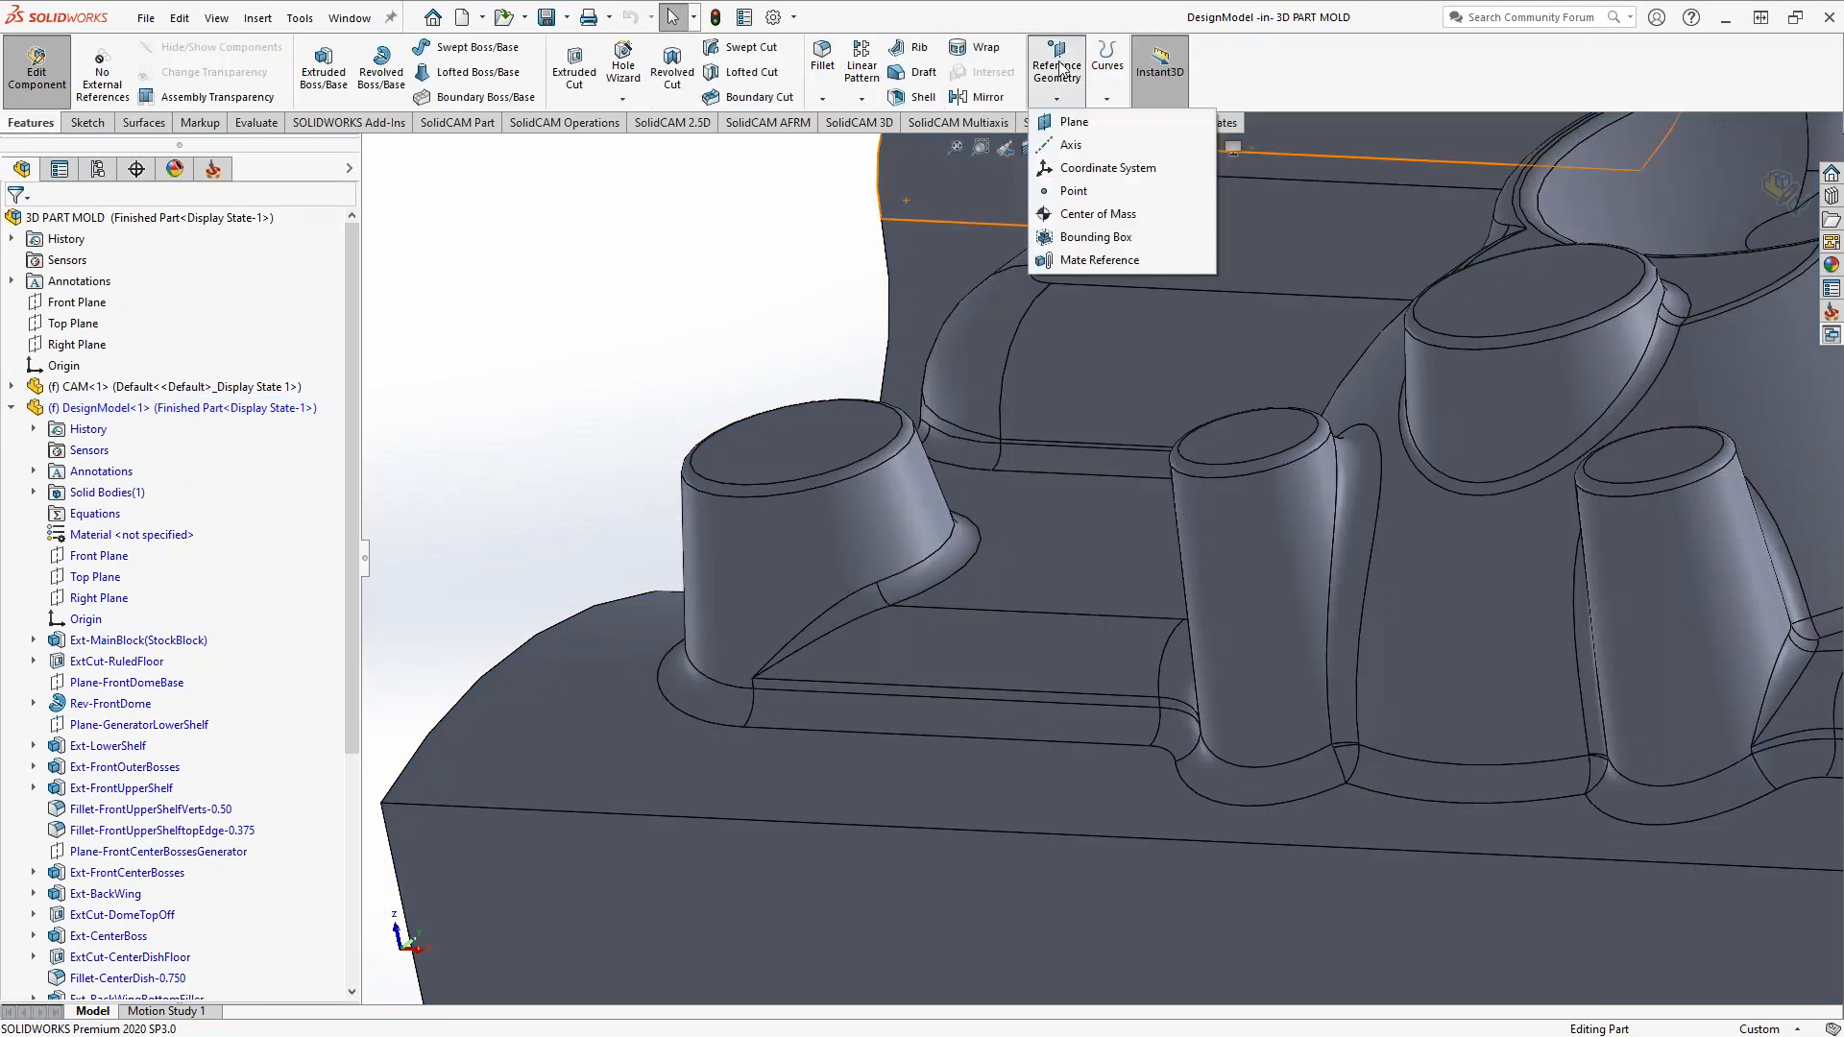
click(1068, 123)
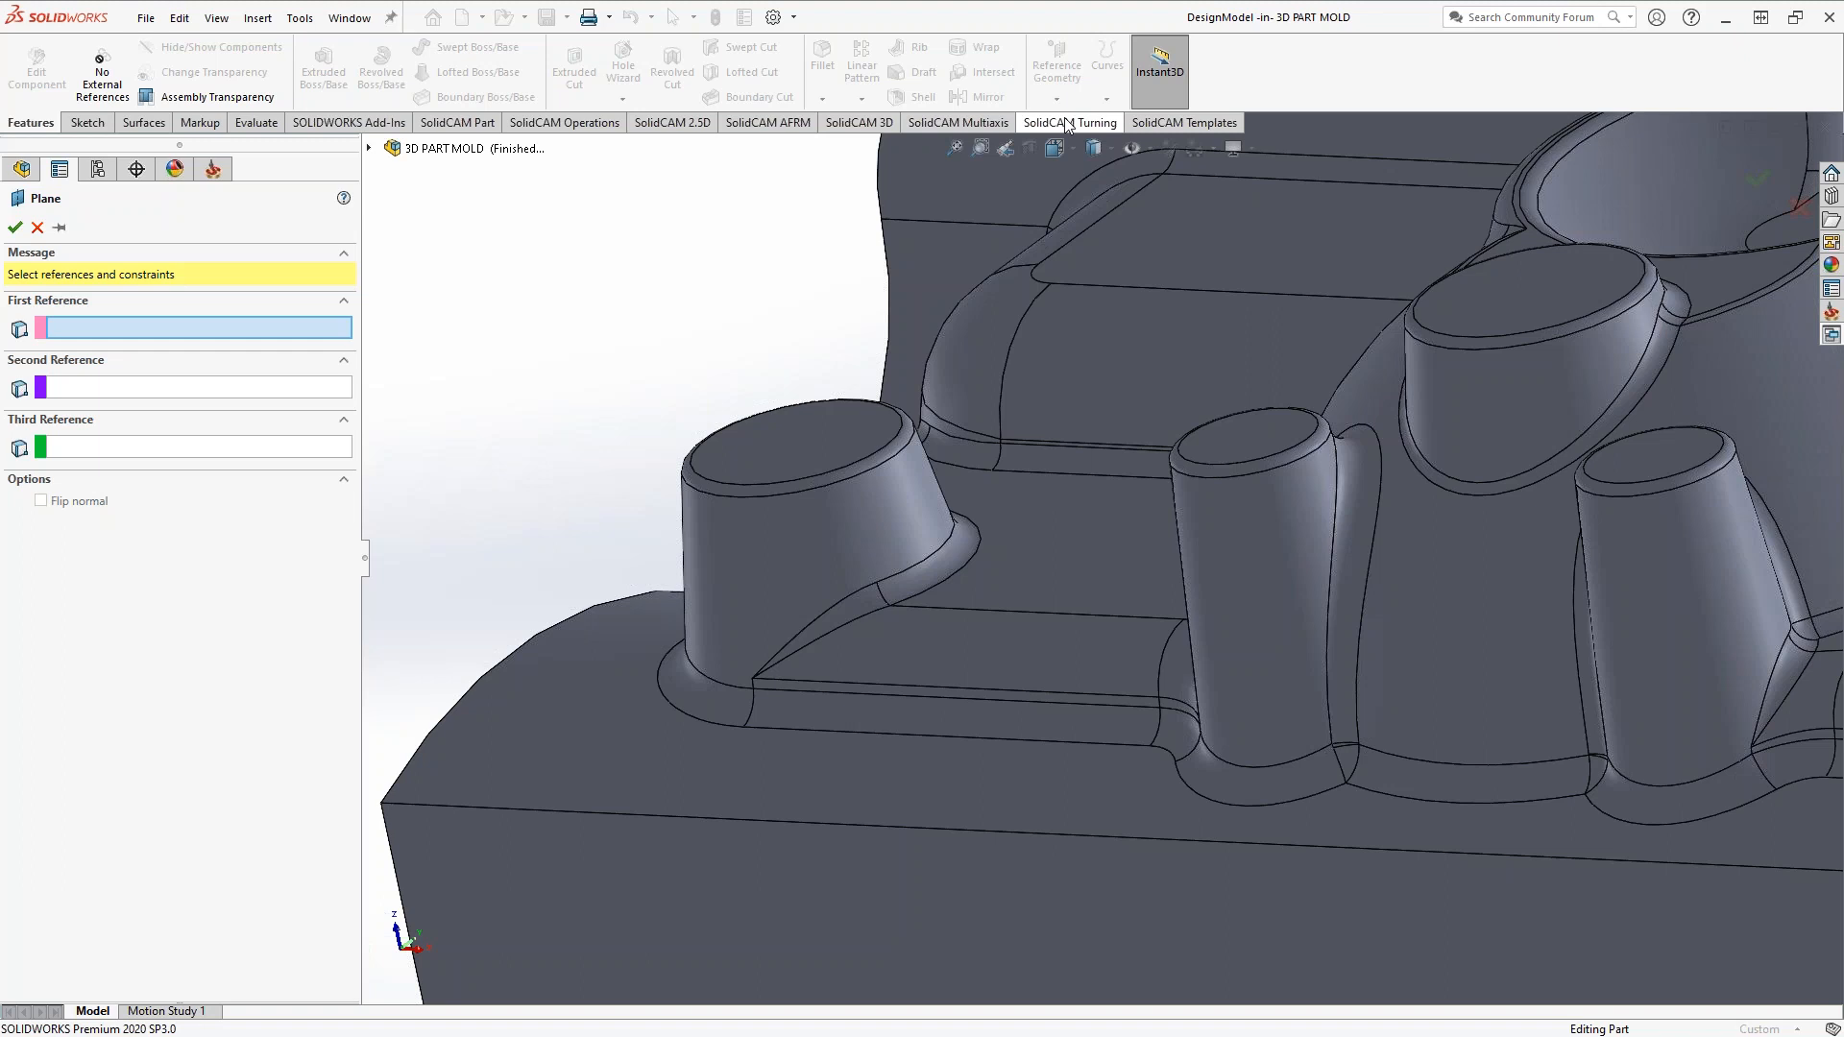
middle_drag(858, 580, 893, 528)
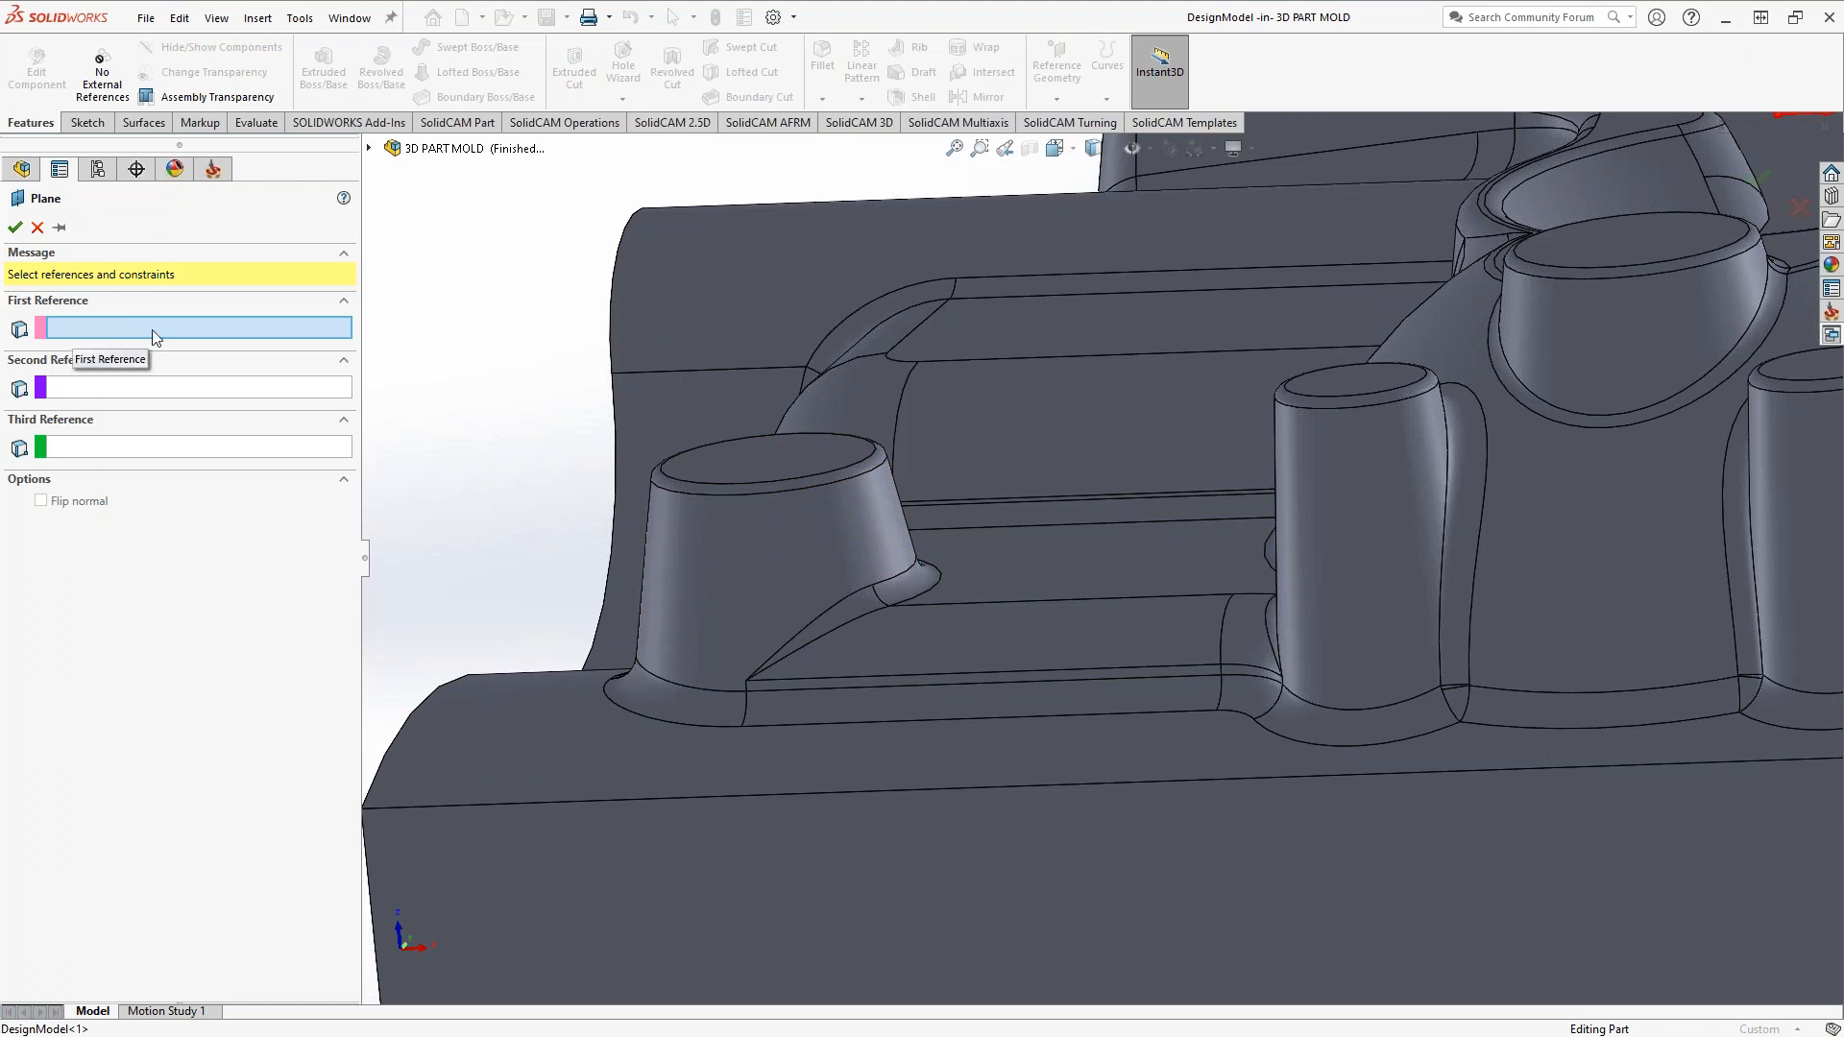
click(999, 572)
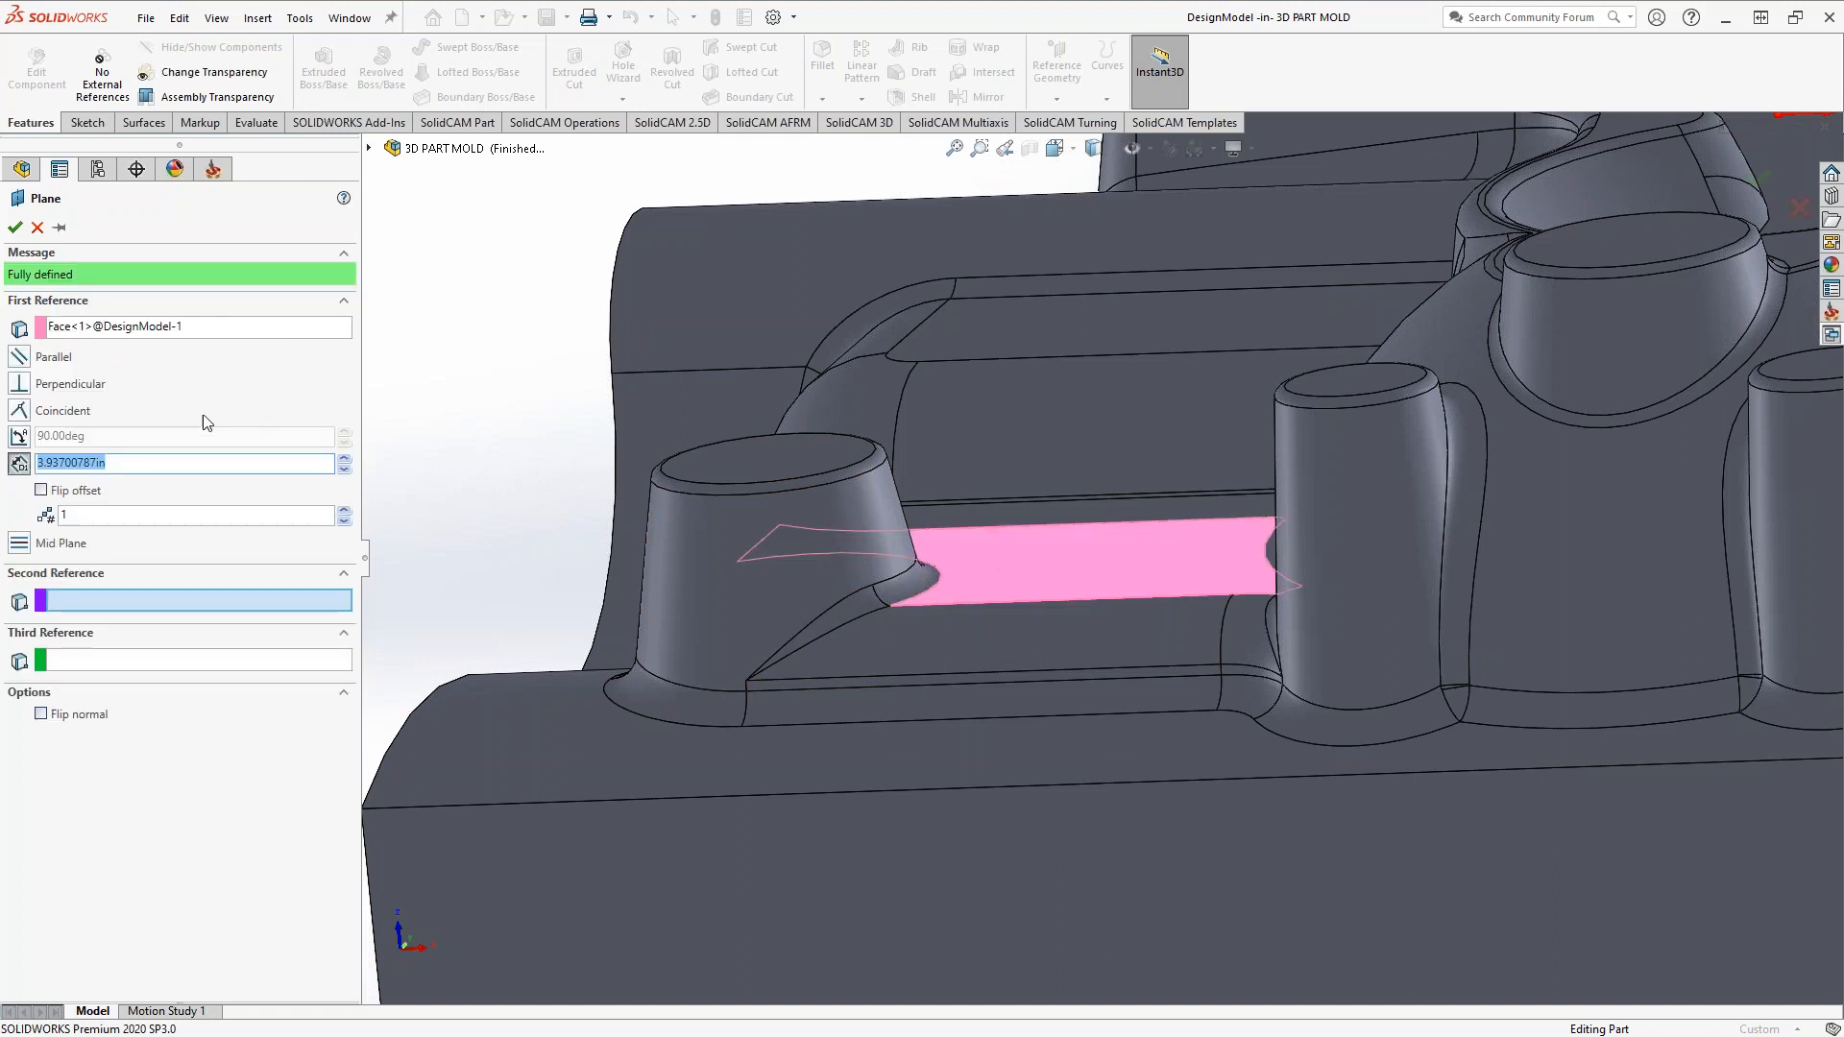
text(0)
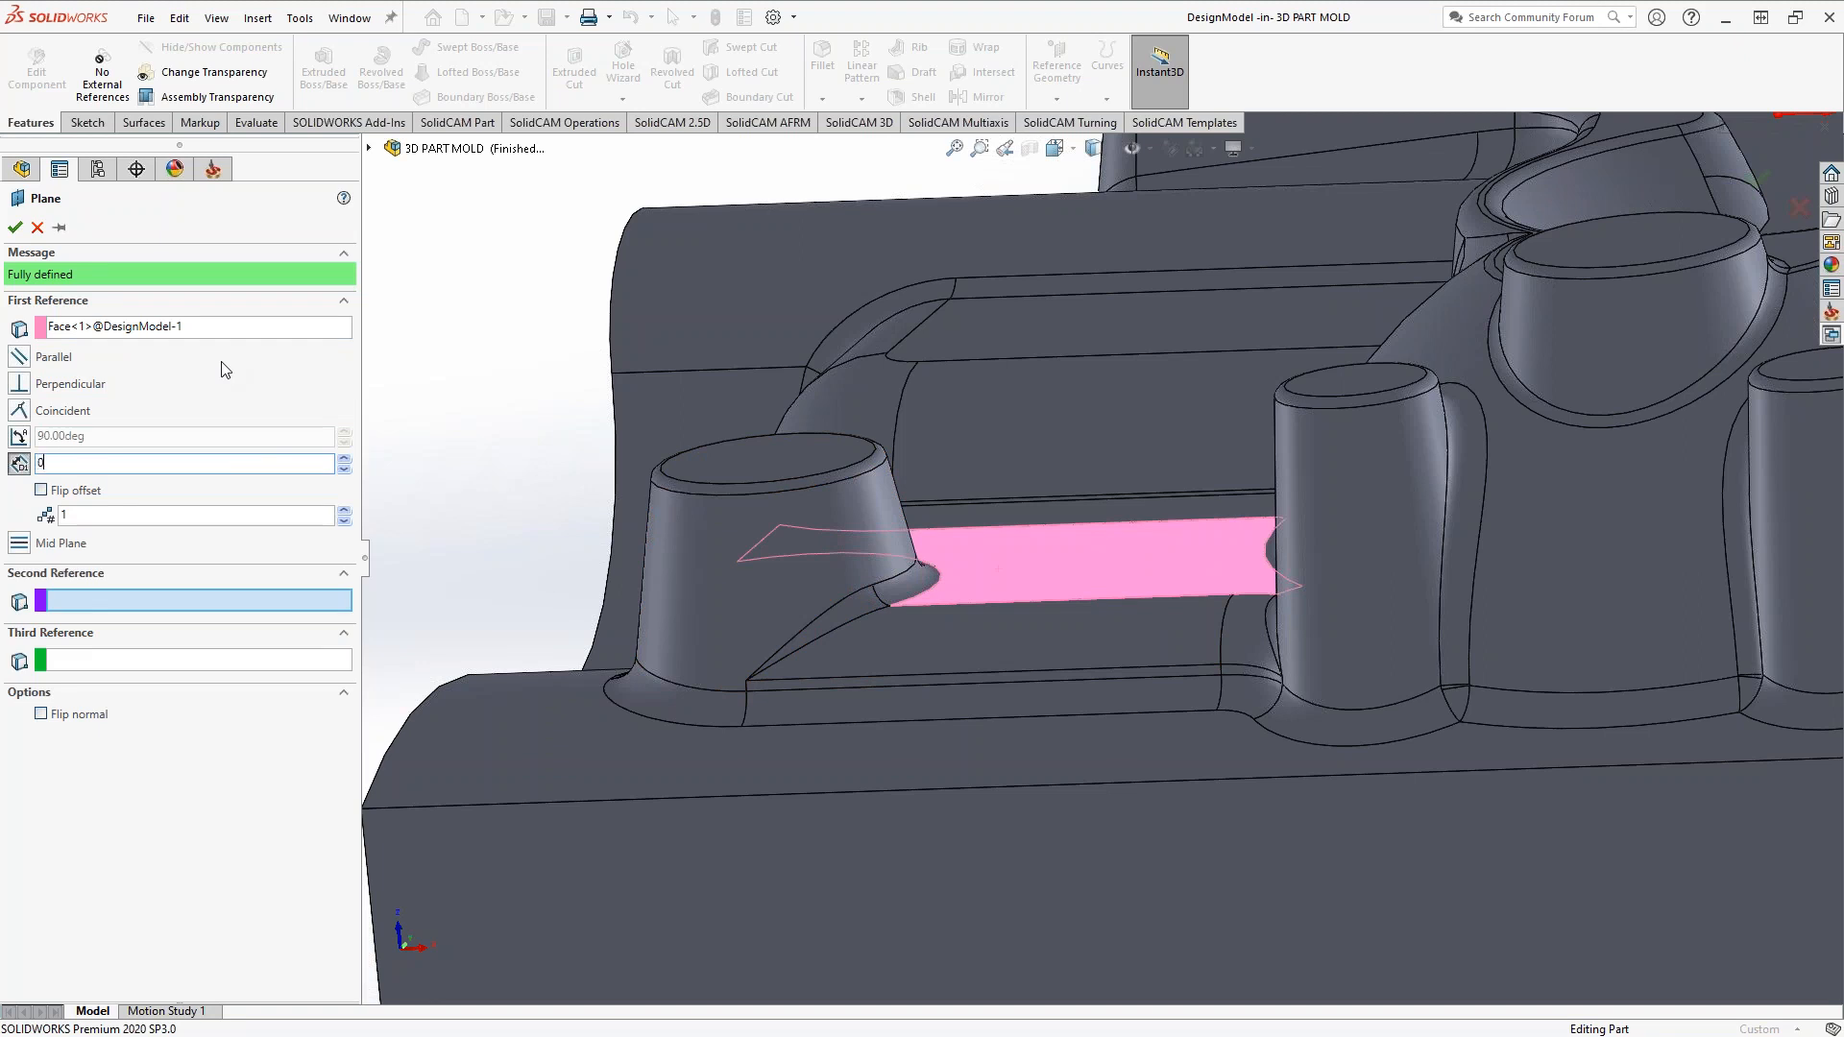
key(Return)
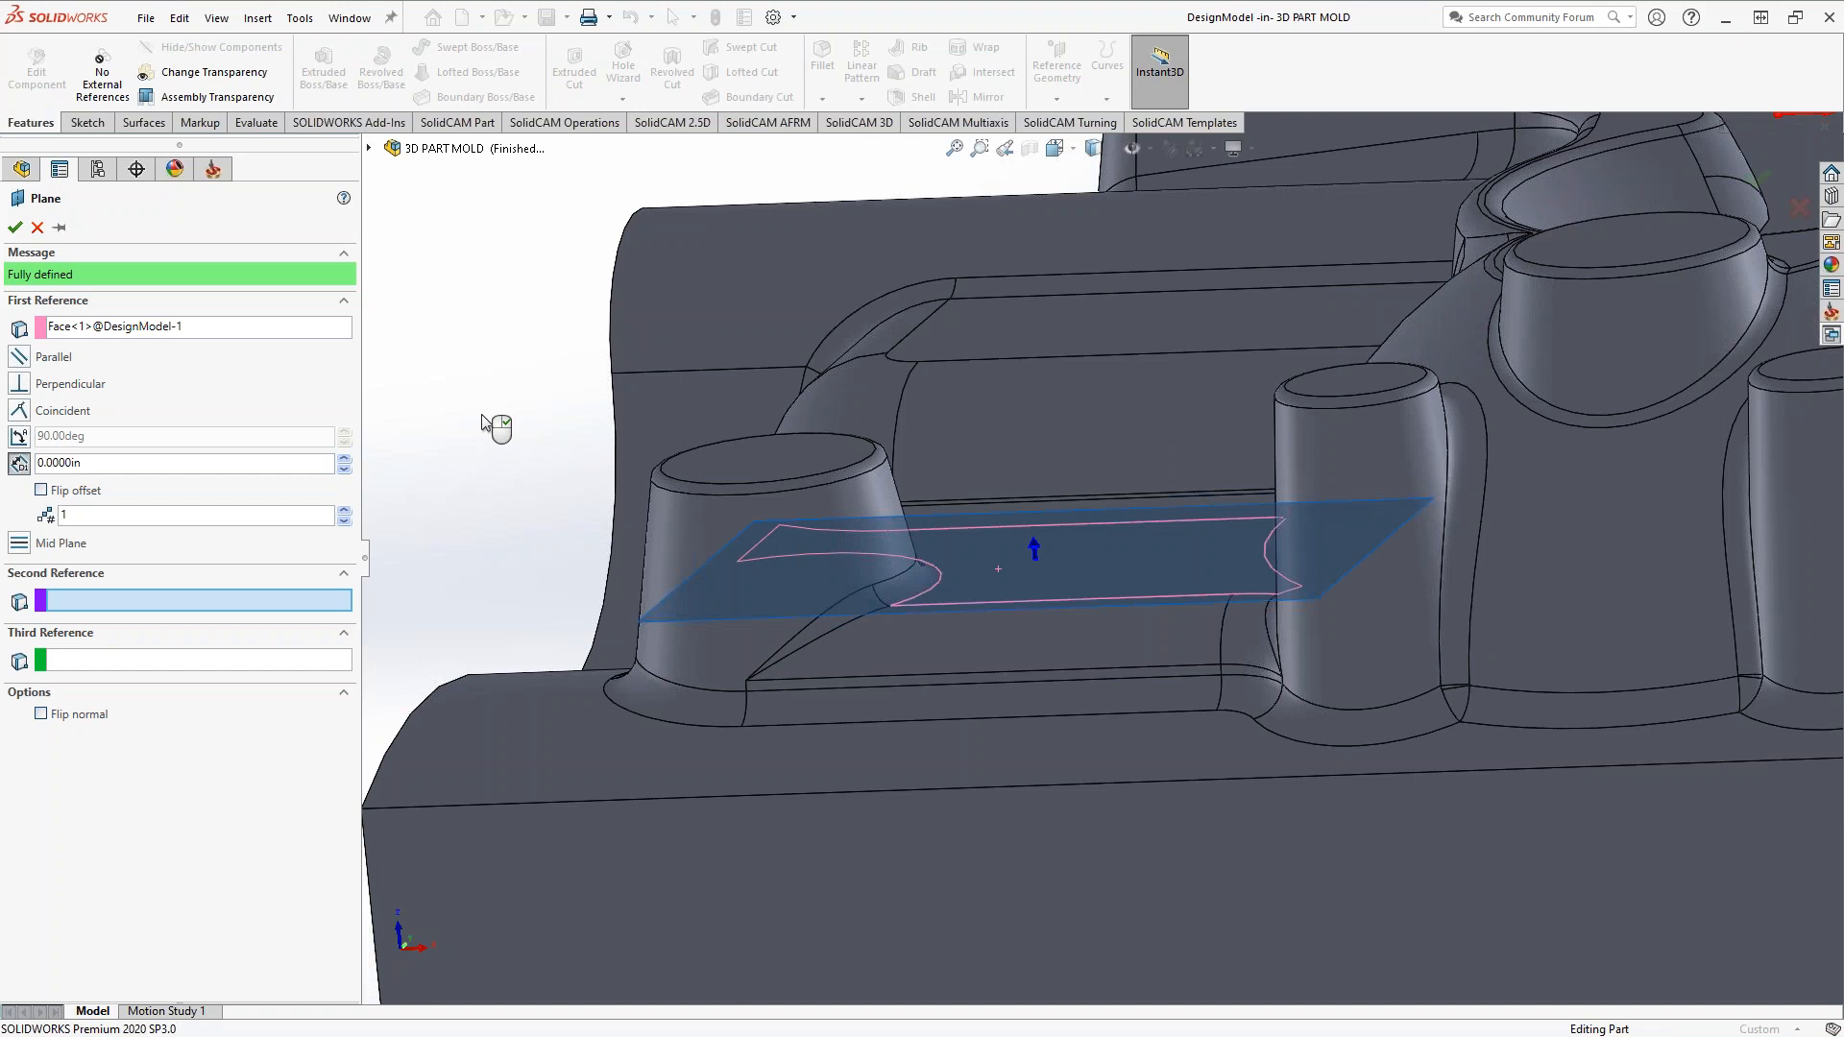
click(15, 228)
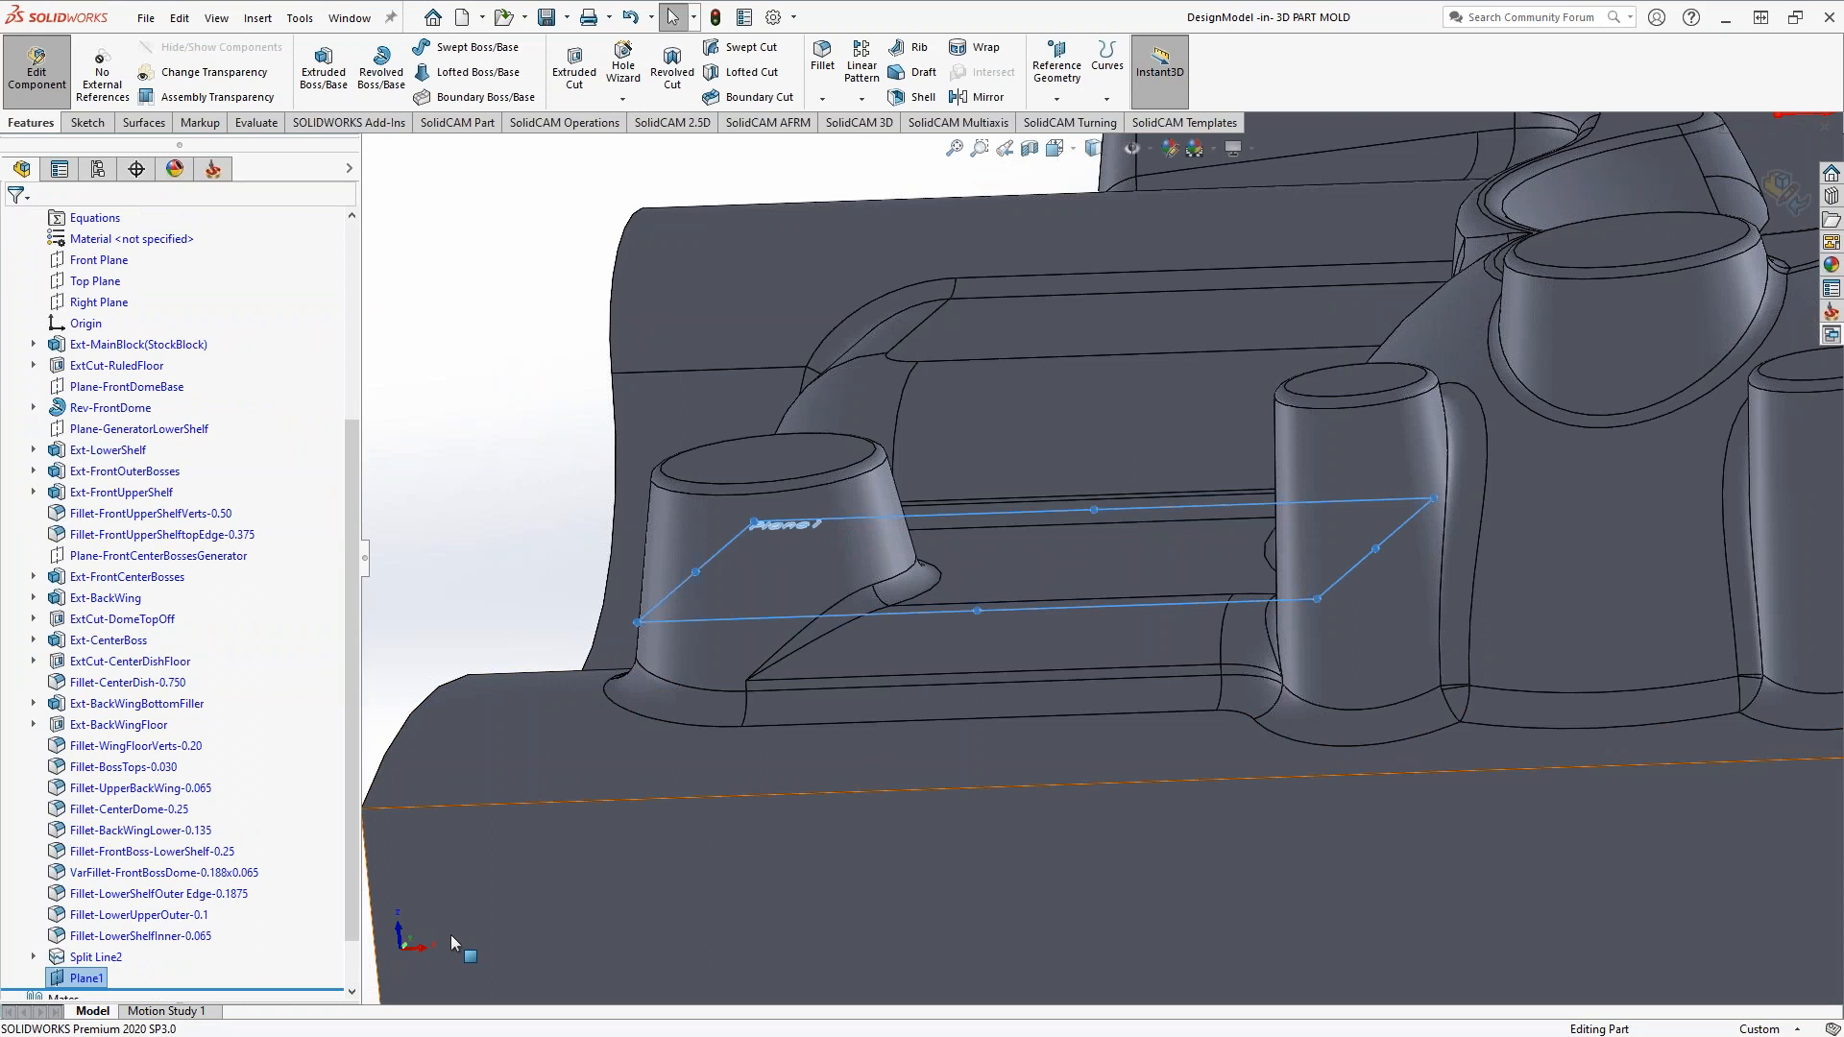
- Split the front outer boss's side face and its two adjoining fillet faces with an Intersection split line at the new plane
scroll(985, 602, up, 3)
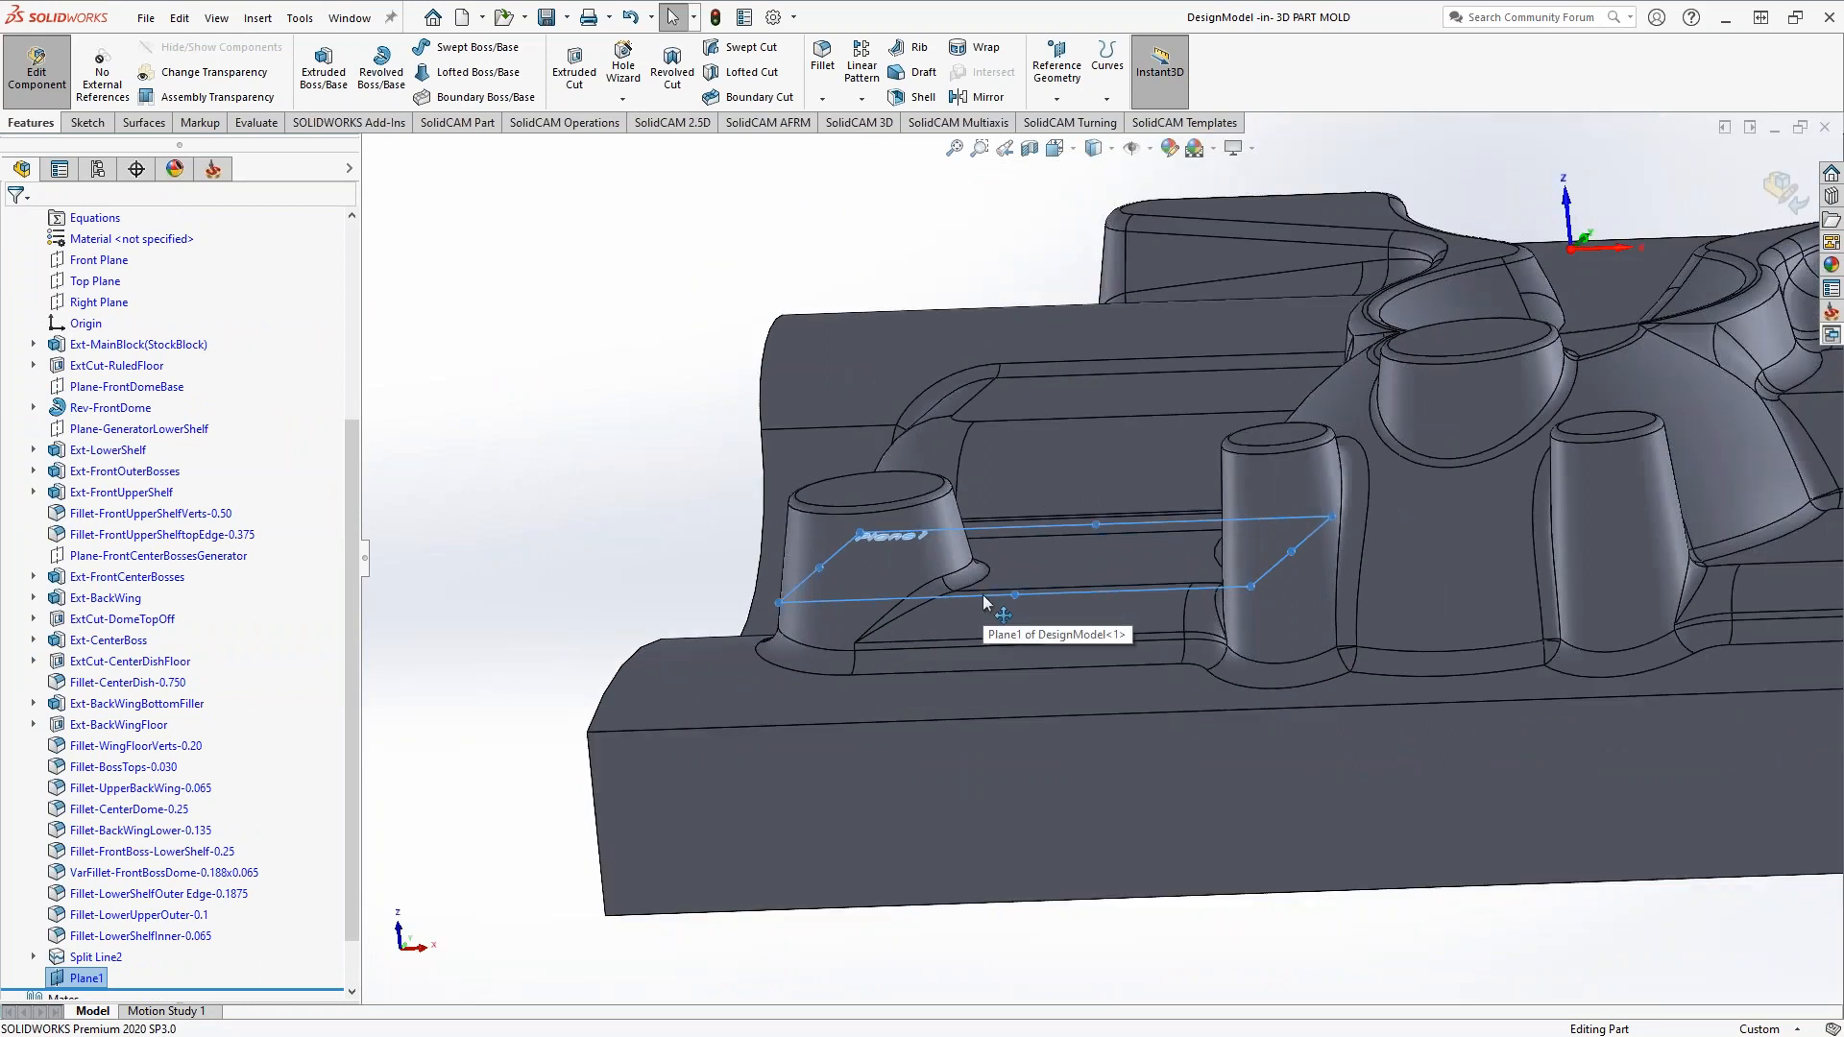
scroll(913, 586, down, 2)
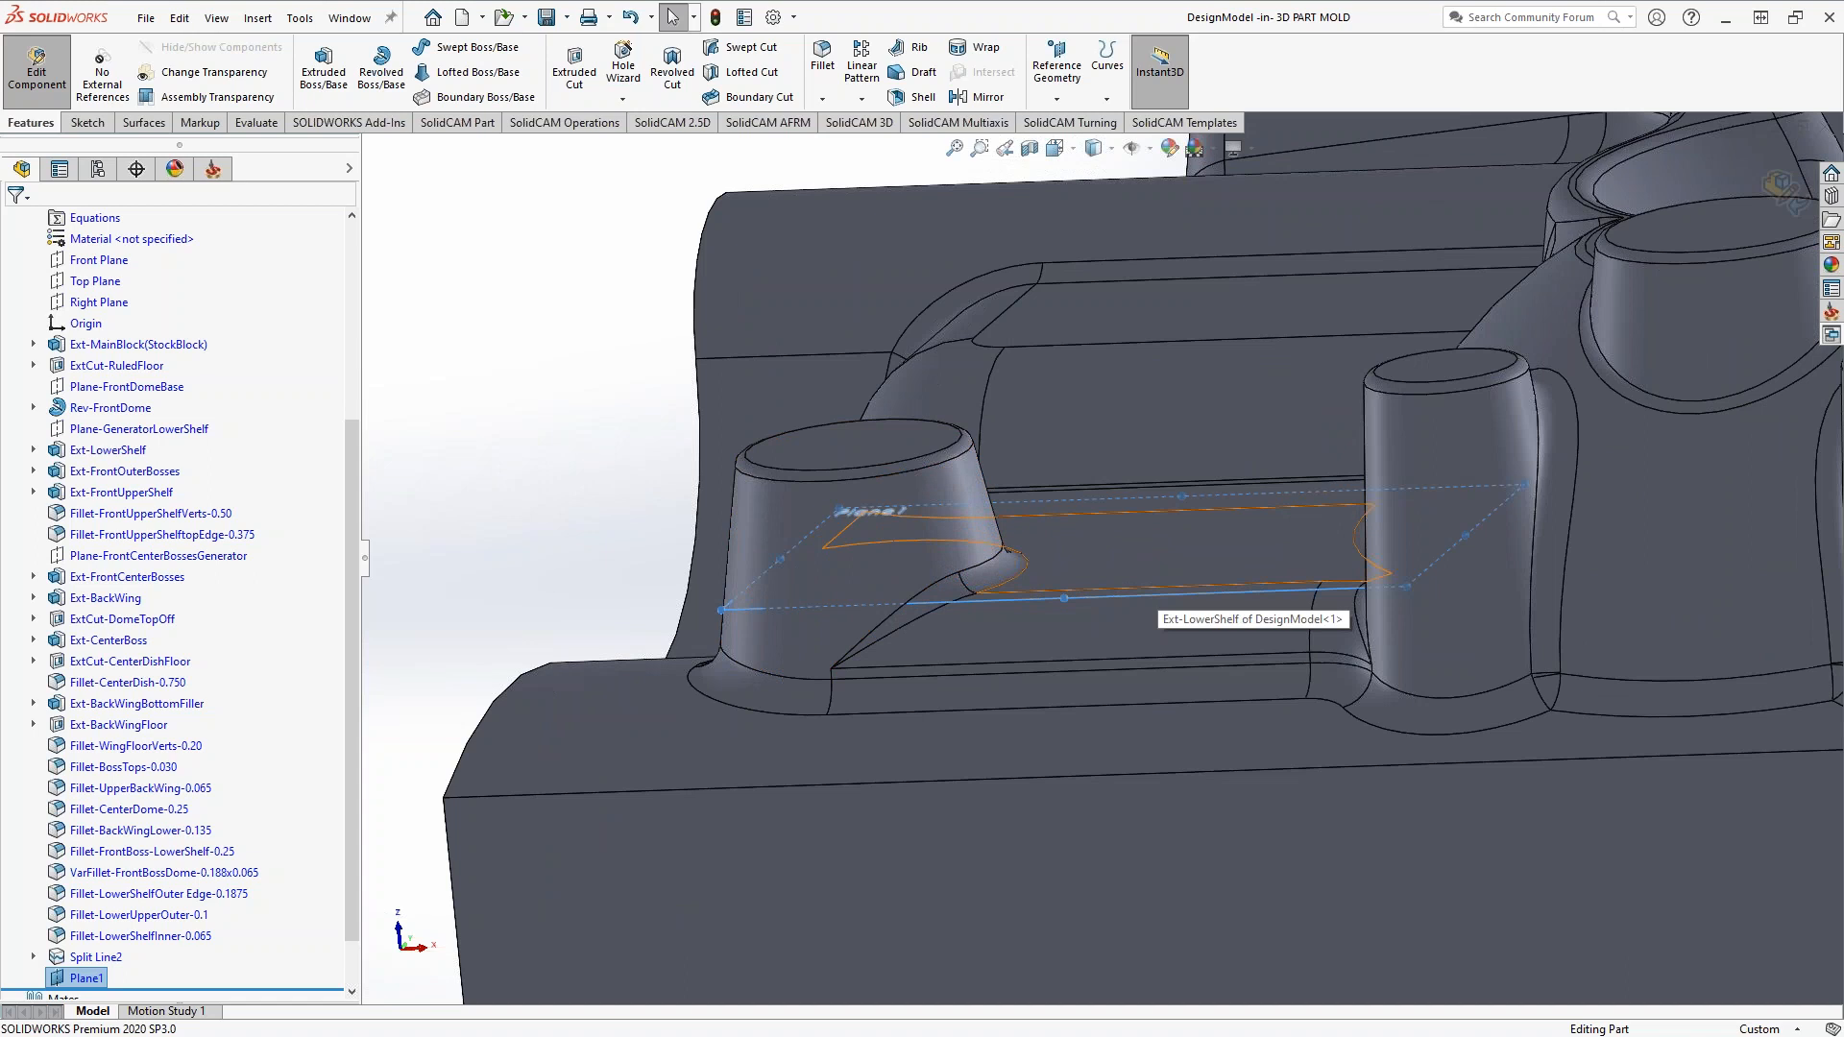
scroll(1182, 543, up, 3)
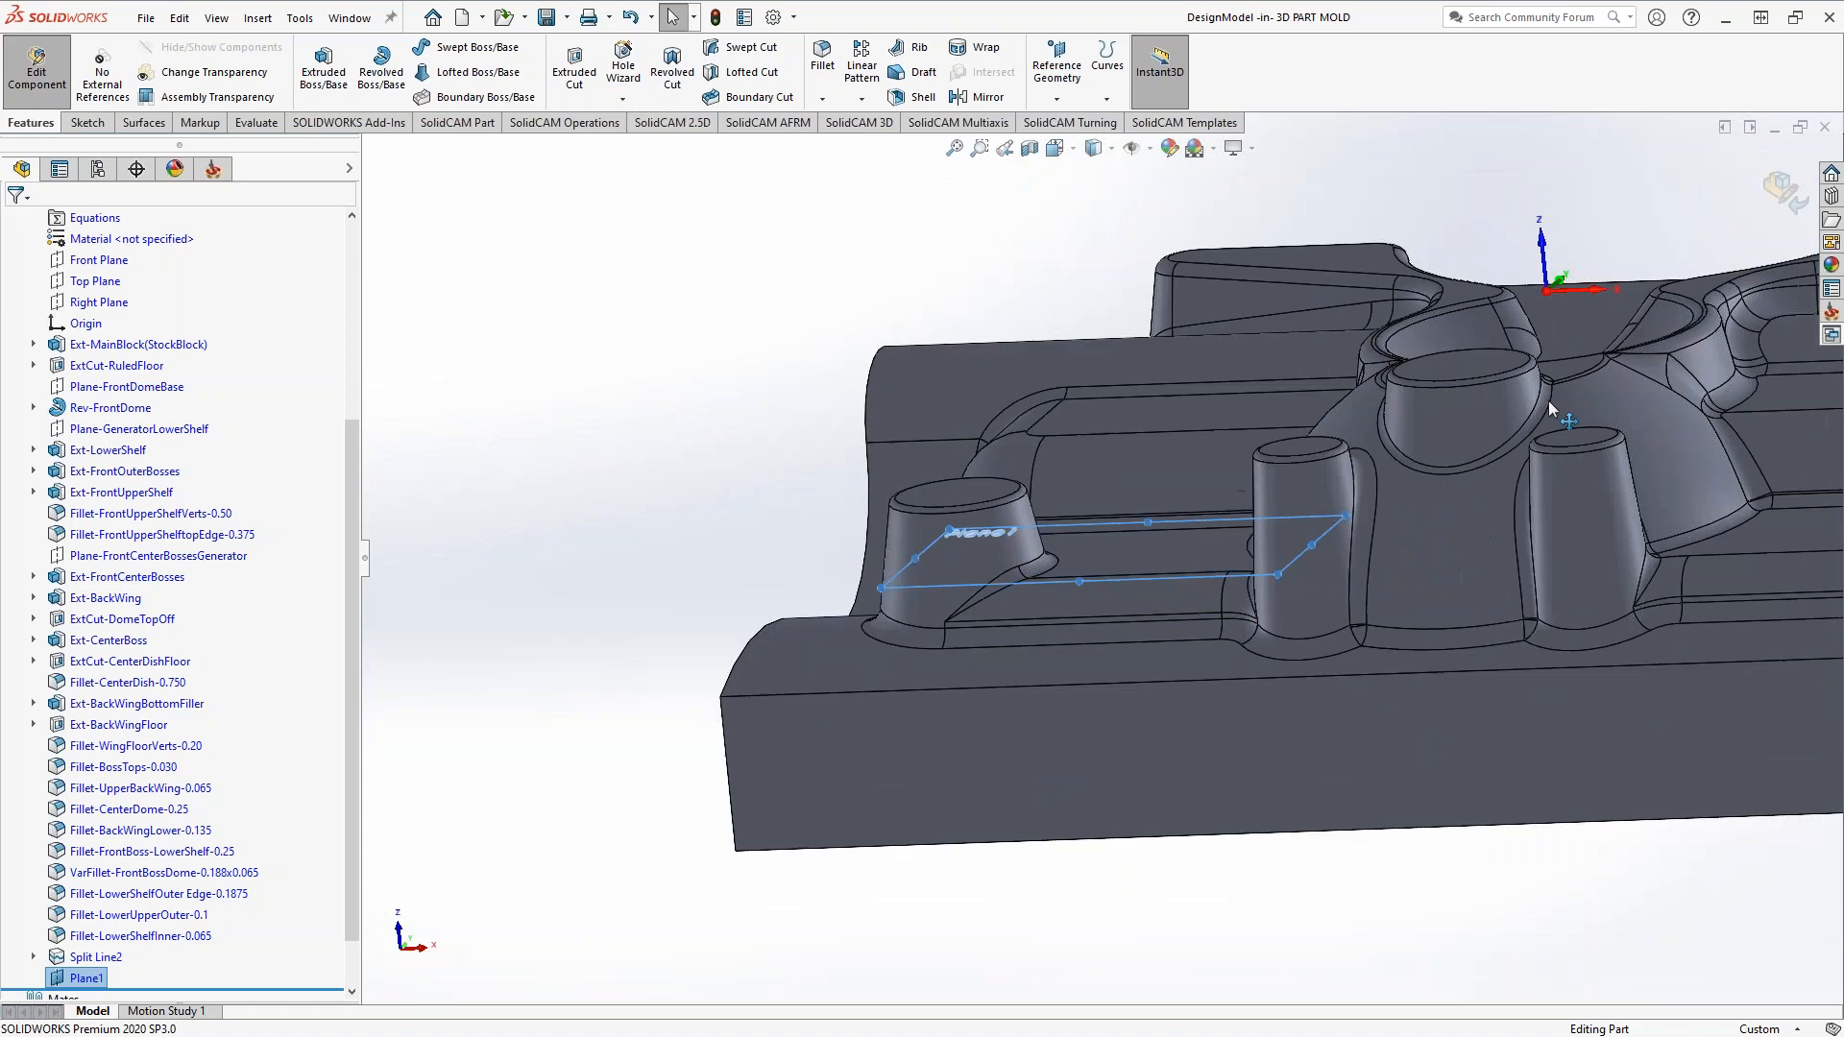
scroll(1004, 566, down, 2)
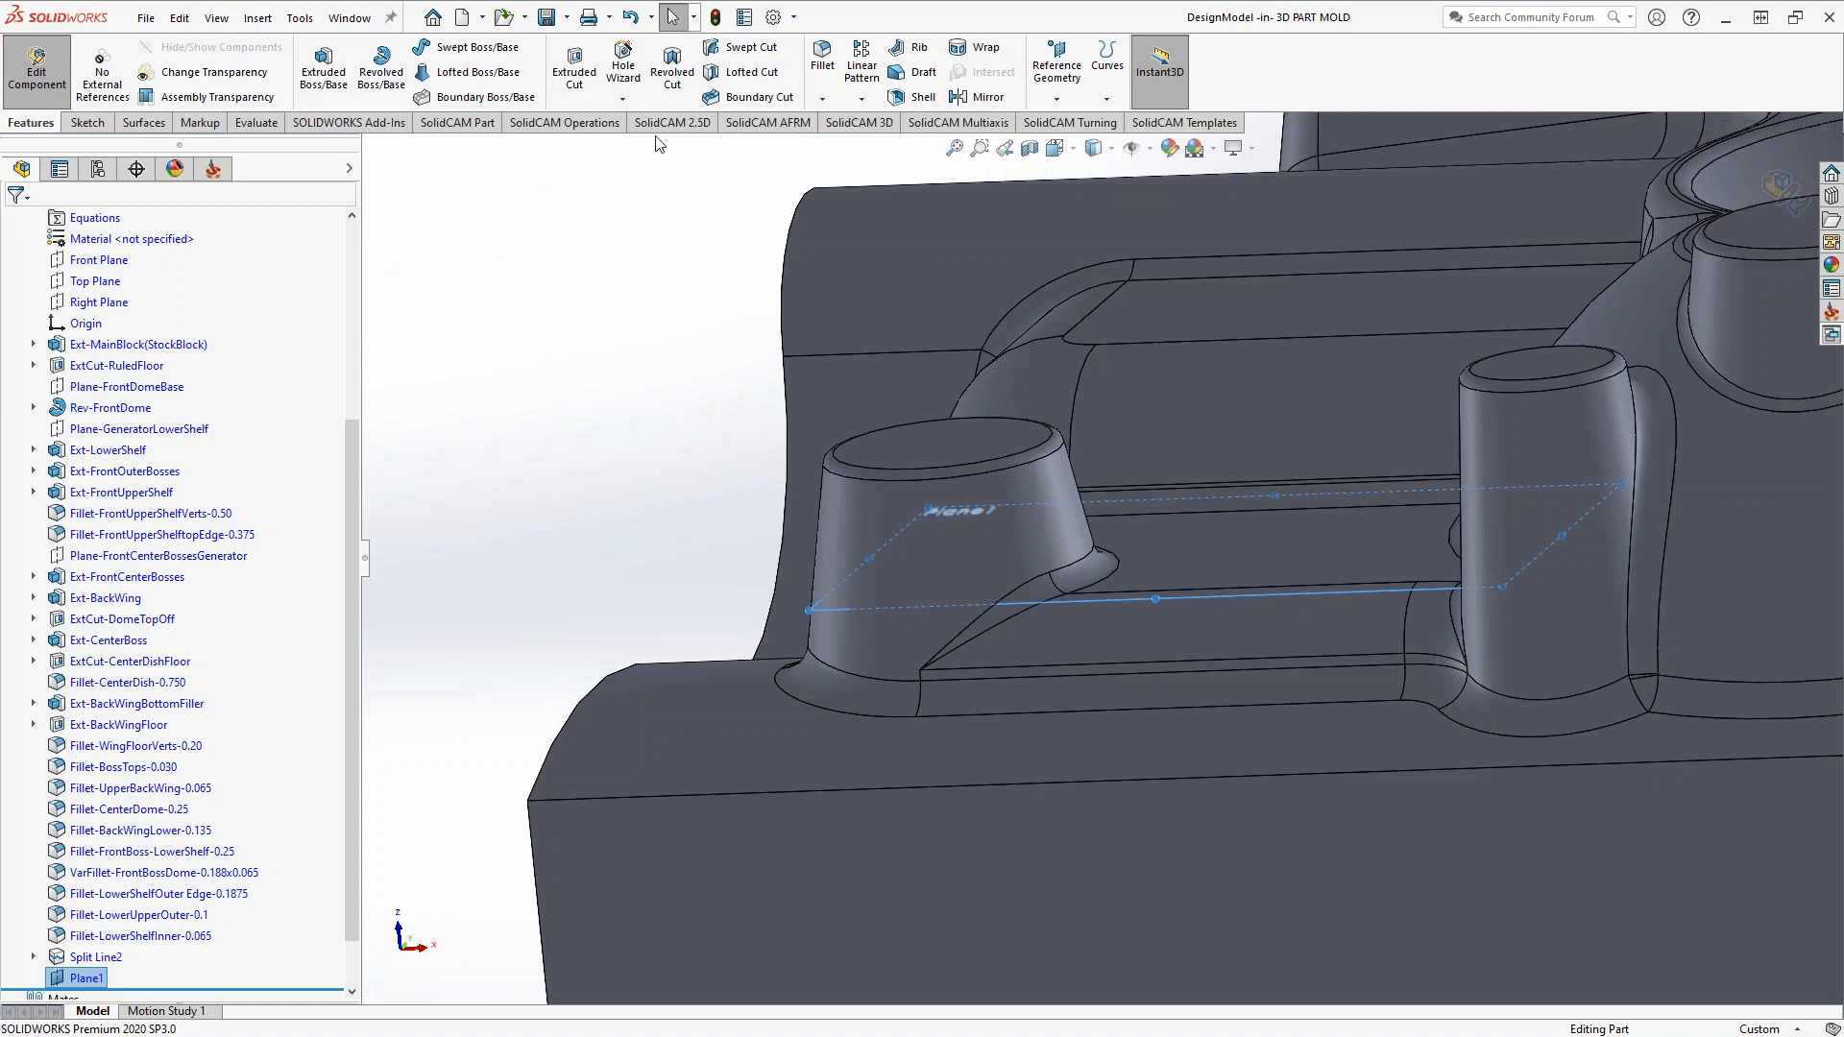
click(1109, 101)
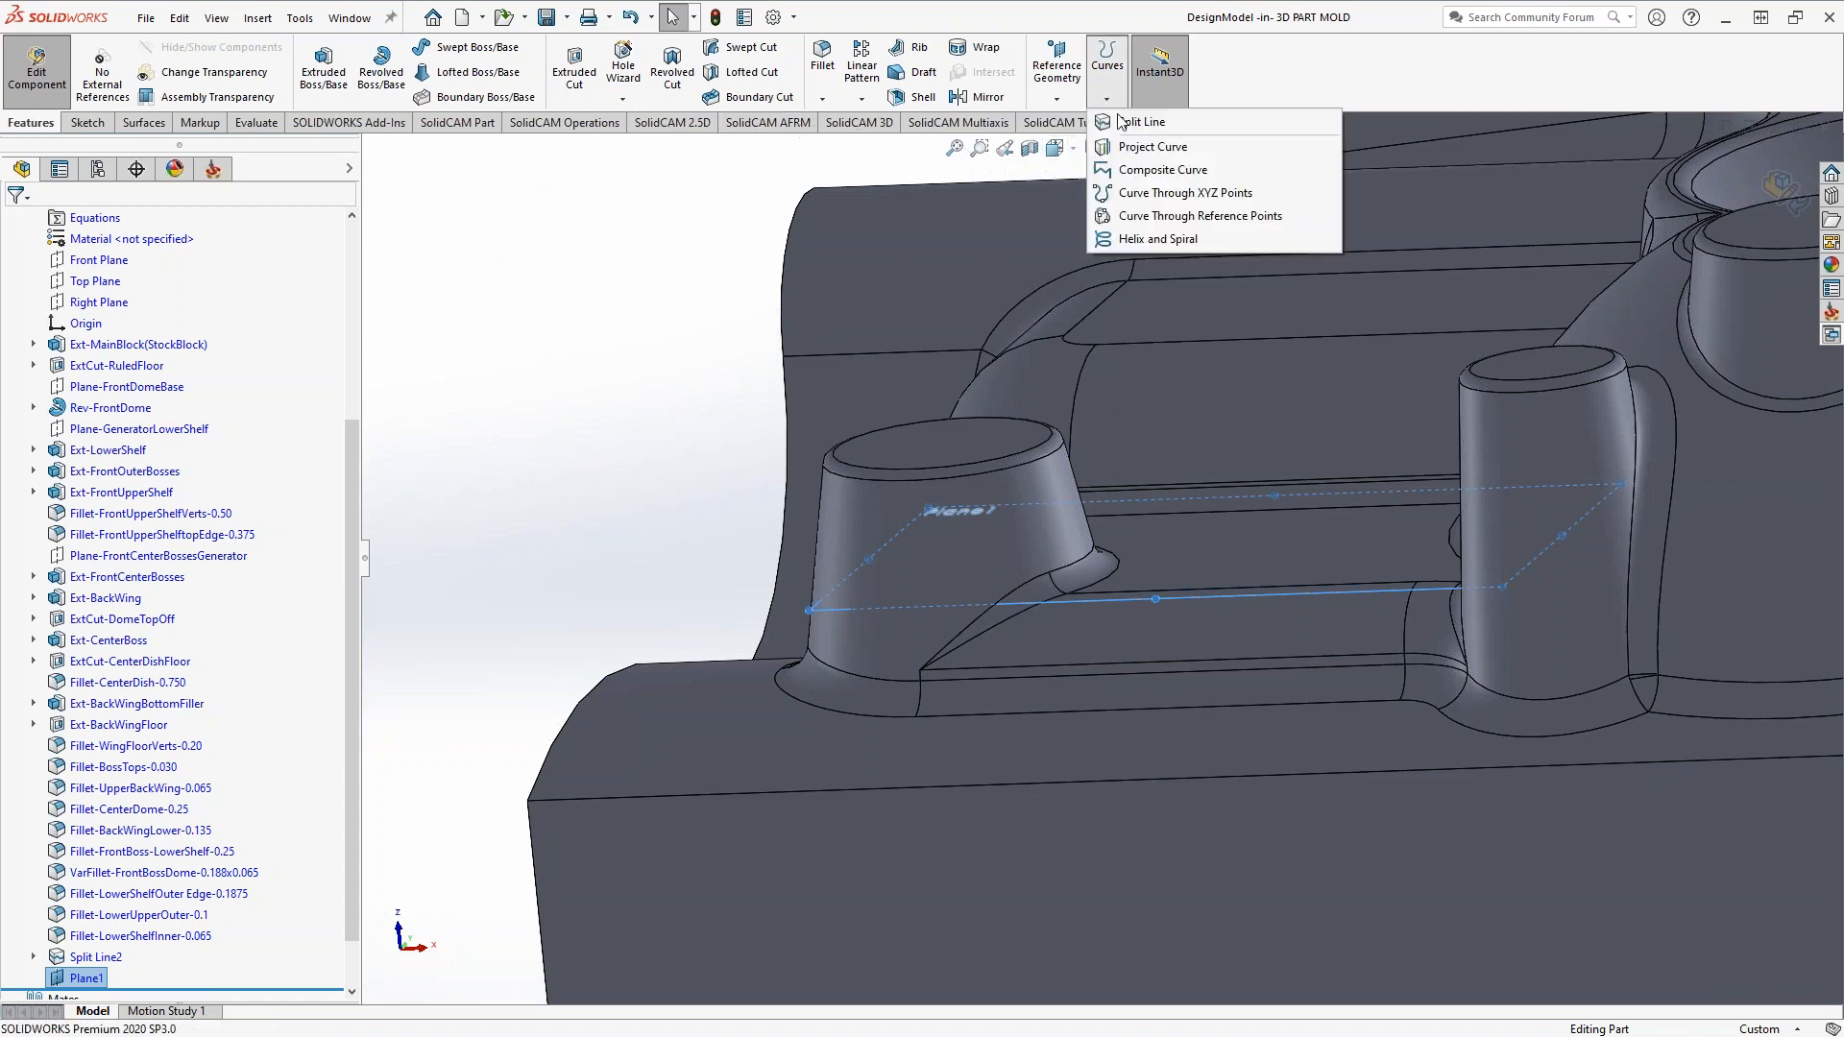
click(1137, 129)
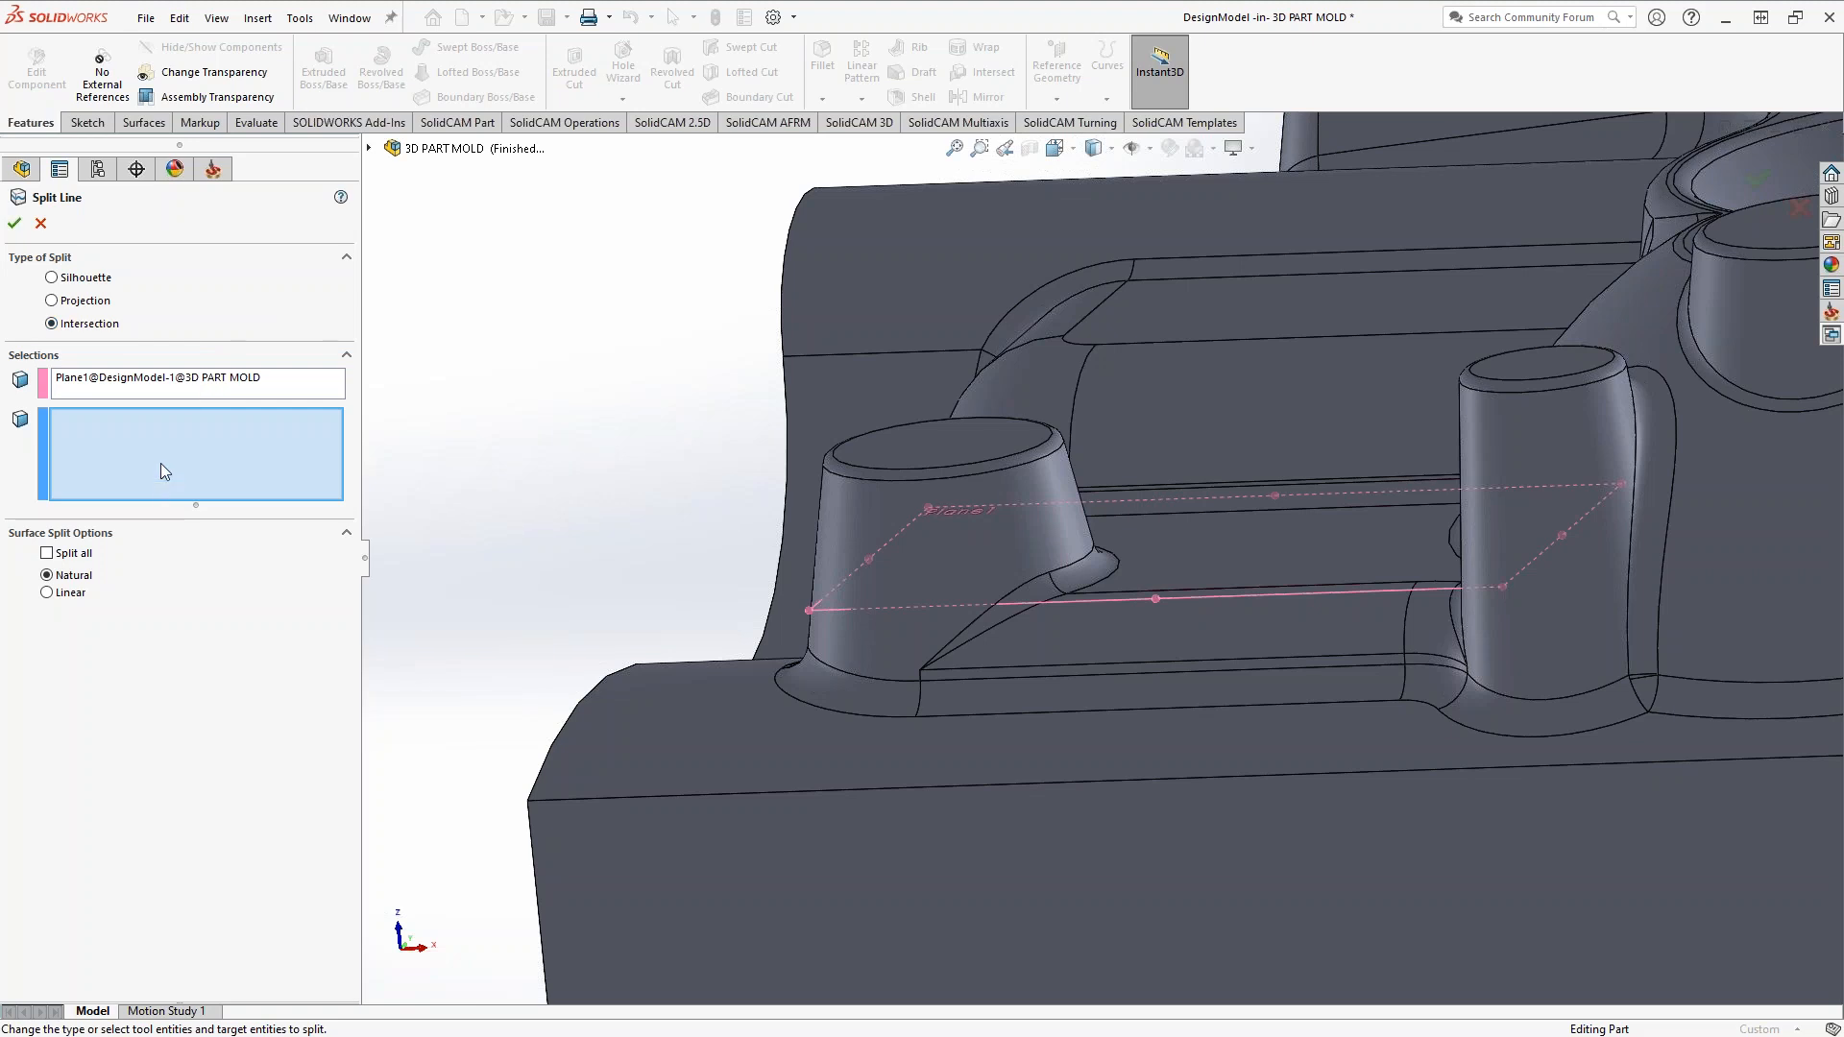
scroll(1070, 645, down, 5)
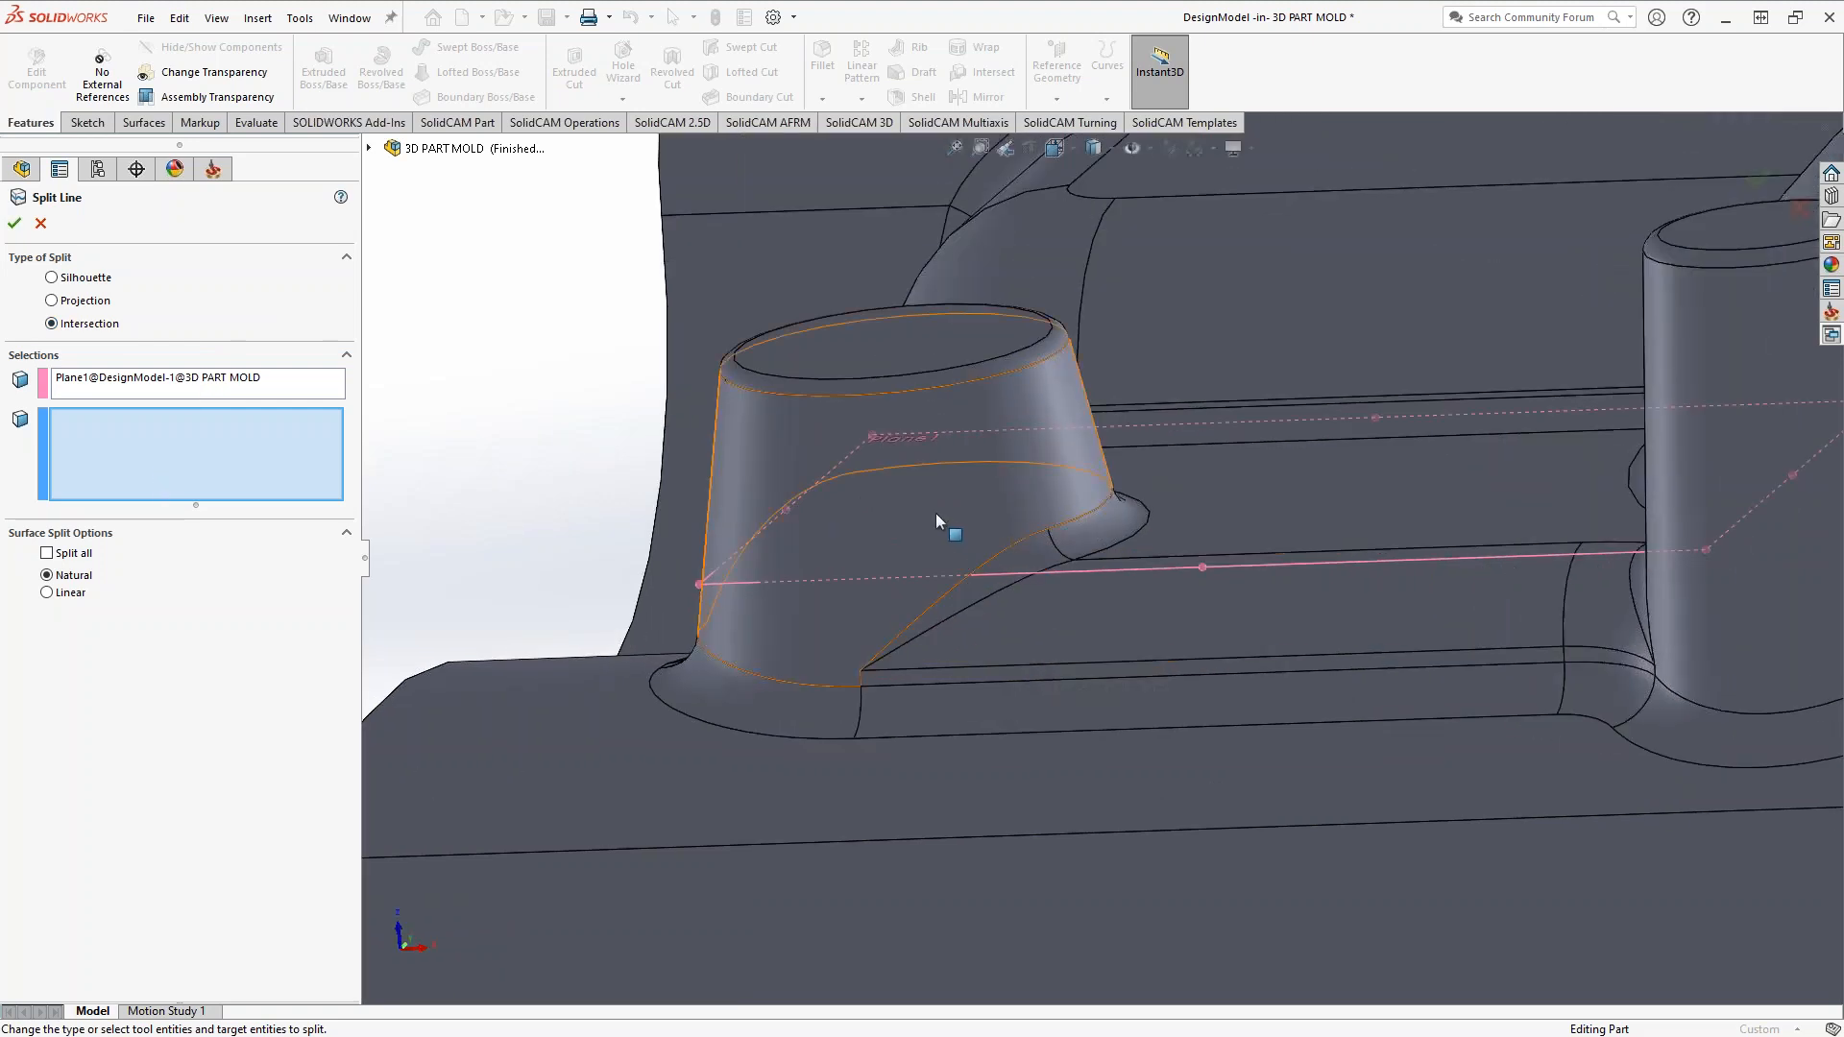
click(936, 514)
click(1028, 552)
middle_drag(948, 618, 592, 522)
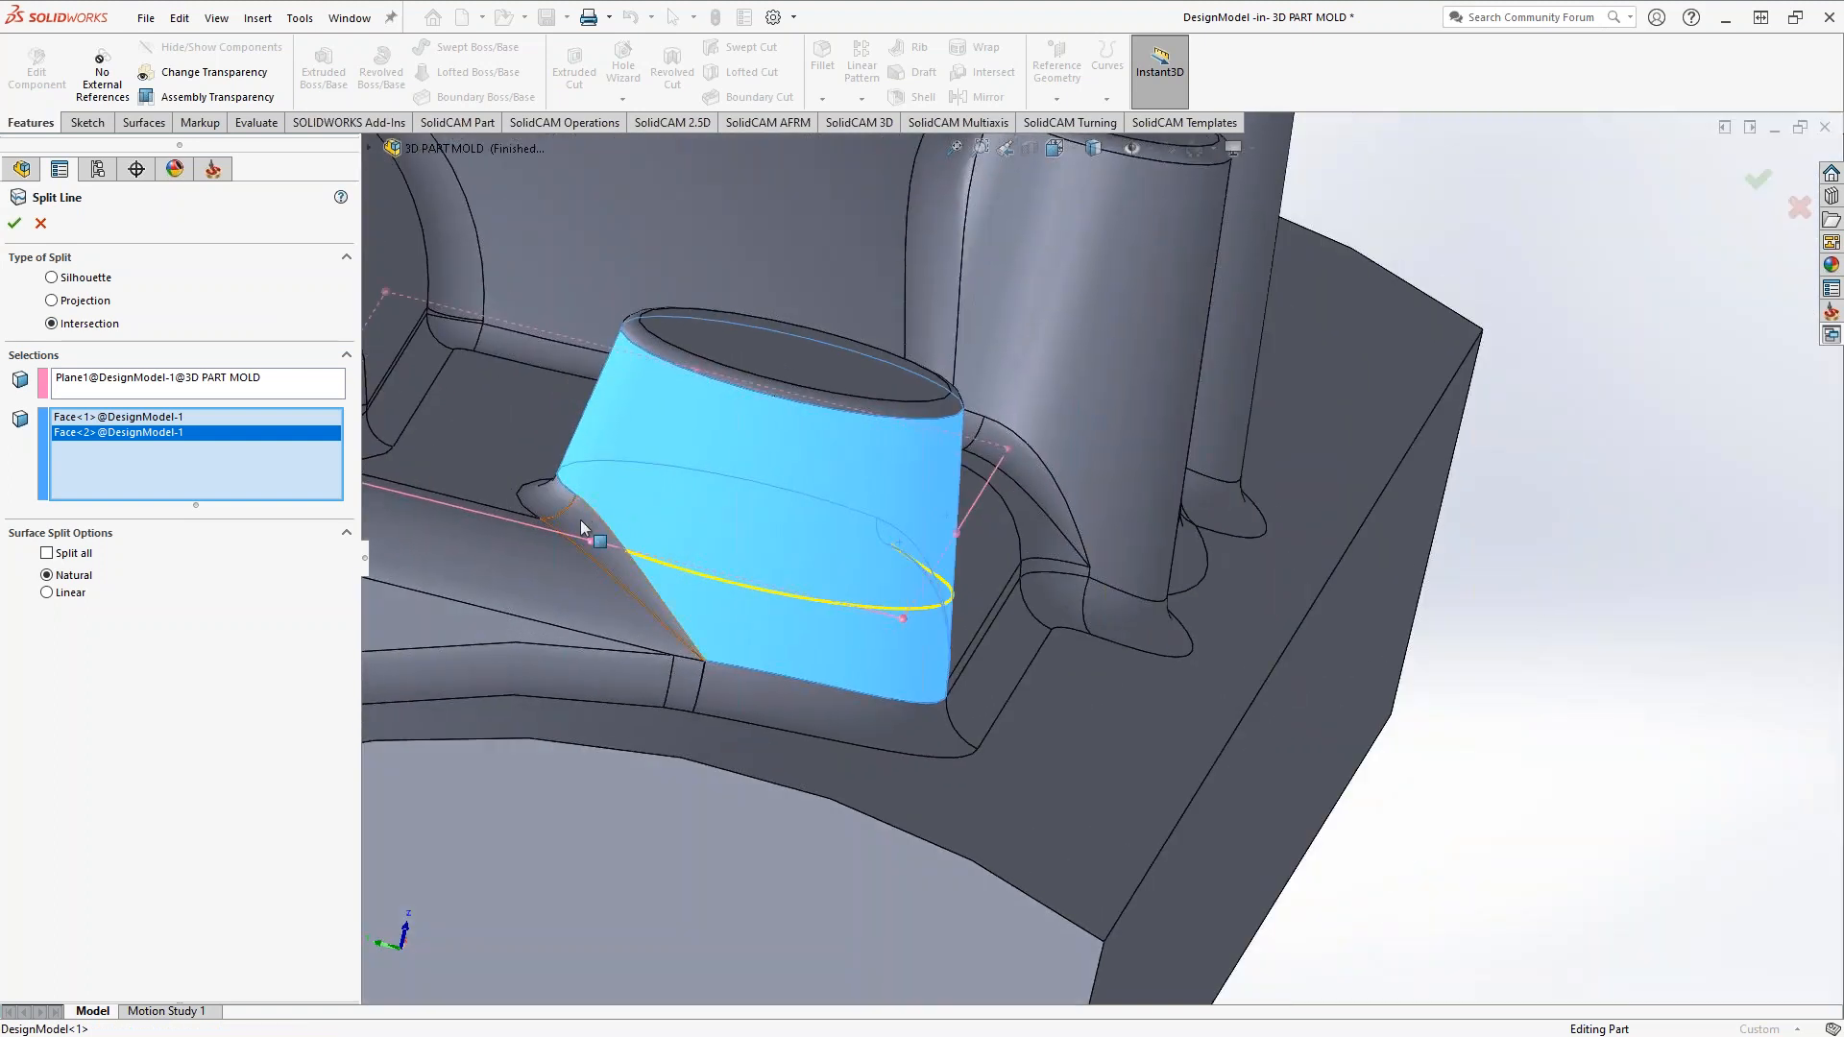
click(581, 524)
middle_drag(727, 650, 596, 672)
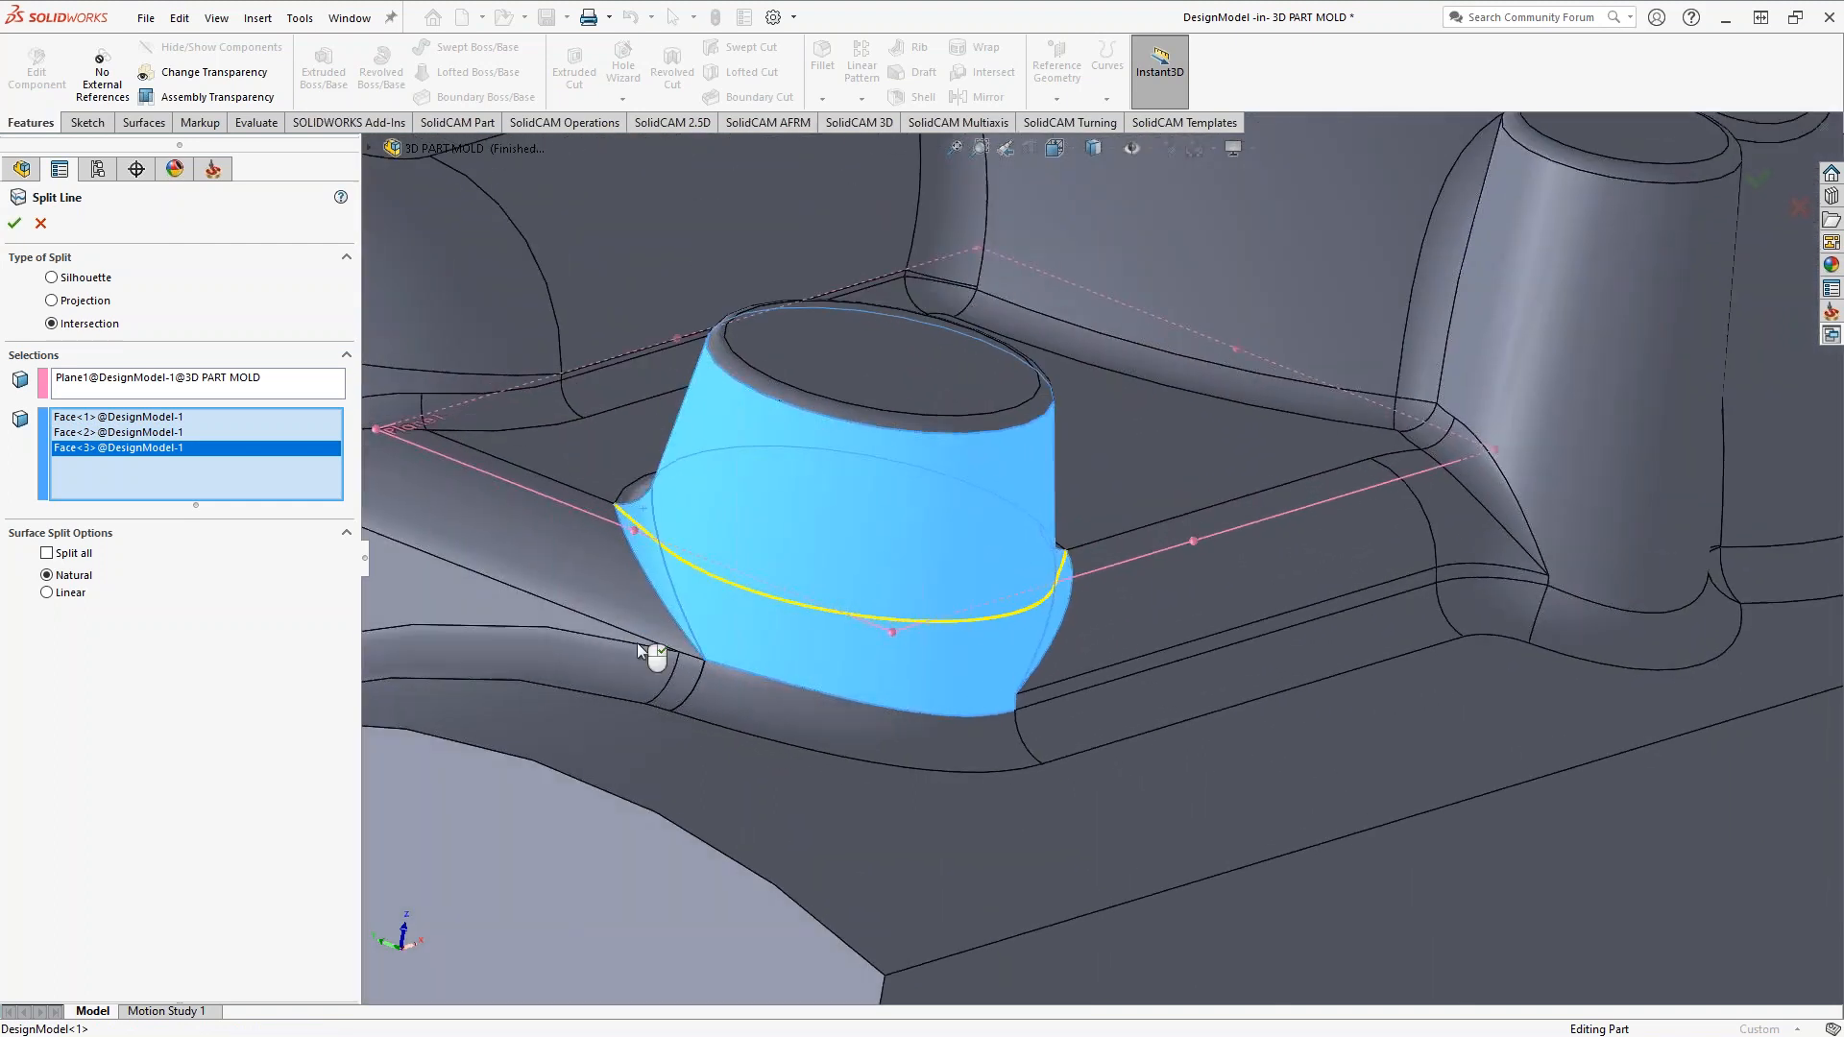
click(15, 221)
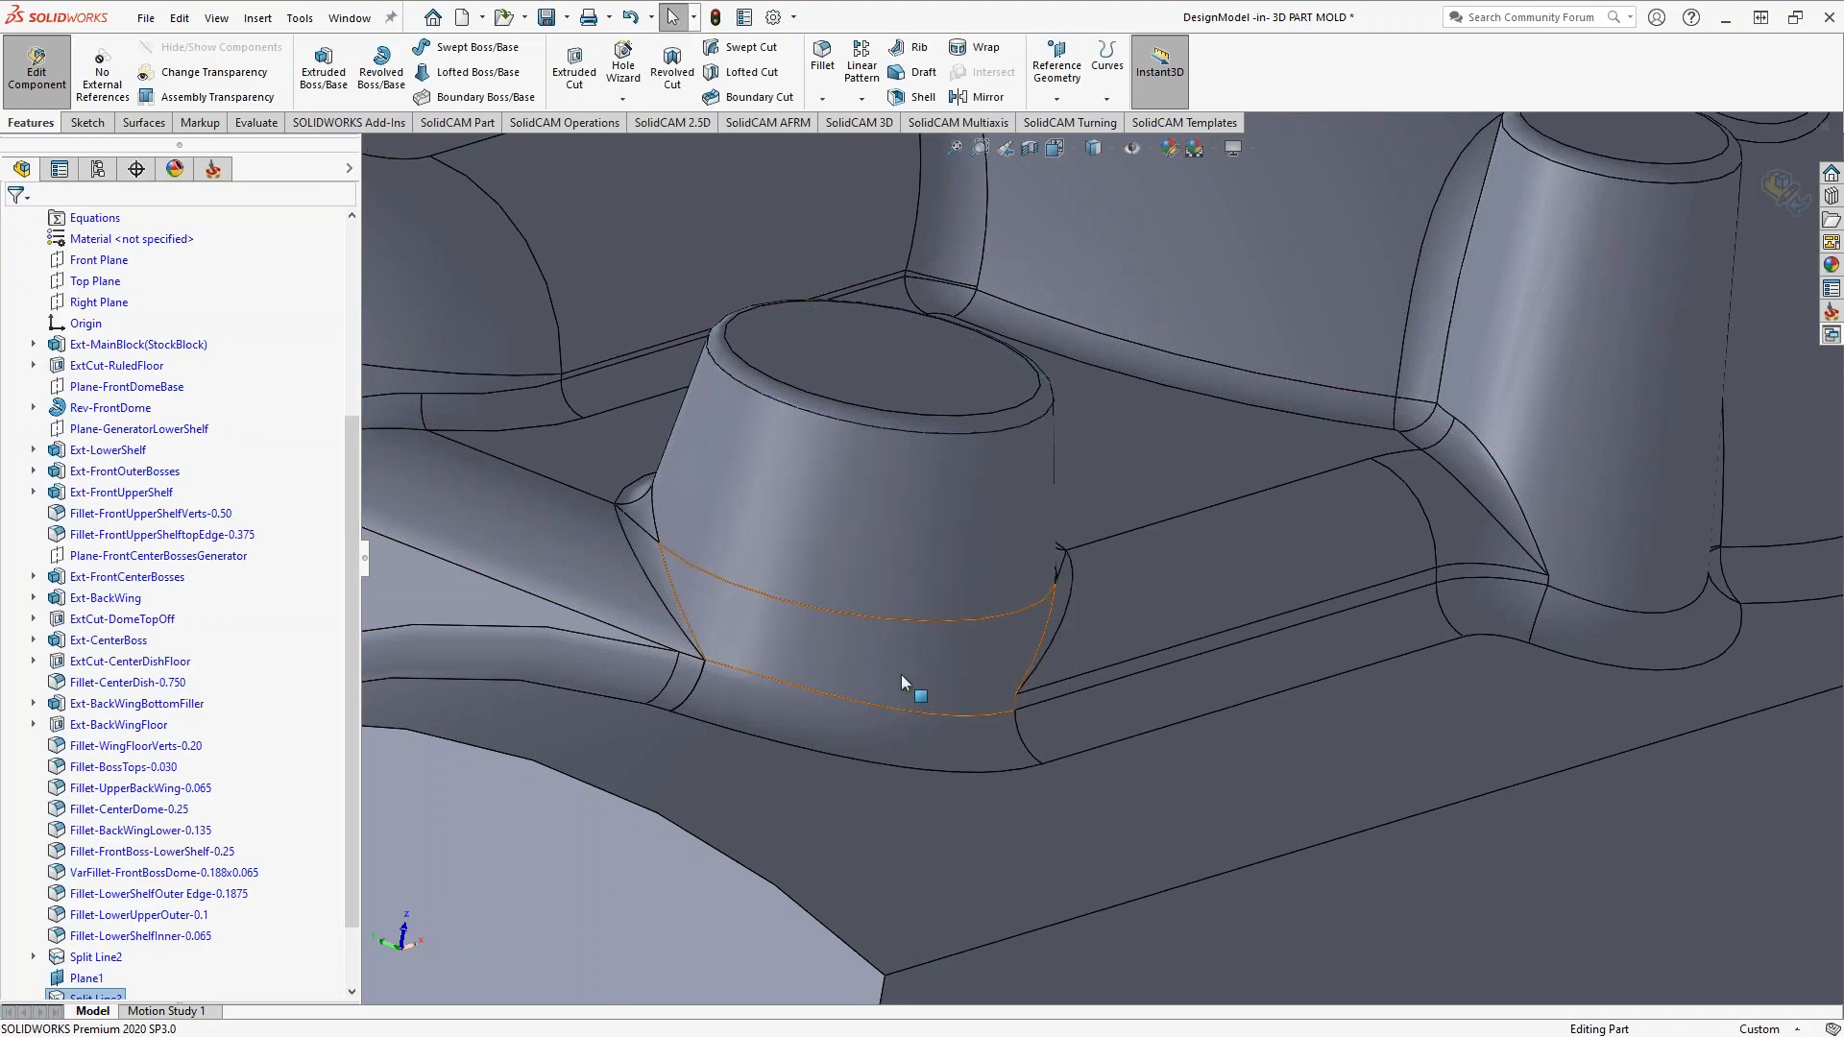
- Finish editing the DesignModel part and open the HSS_PC_CZ_faces2 operation for editing in the CAM tree
middle_drag(901, 675, 885, 648)
scroll(1103, 650, down, 4)
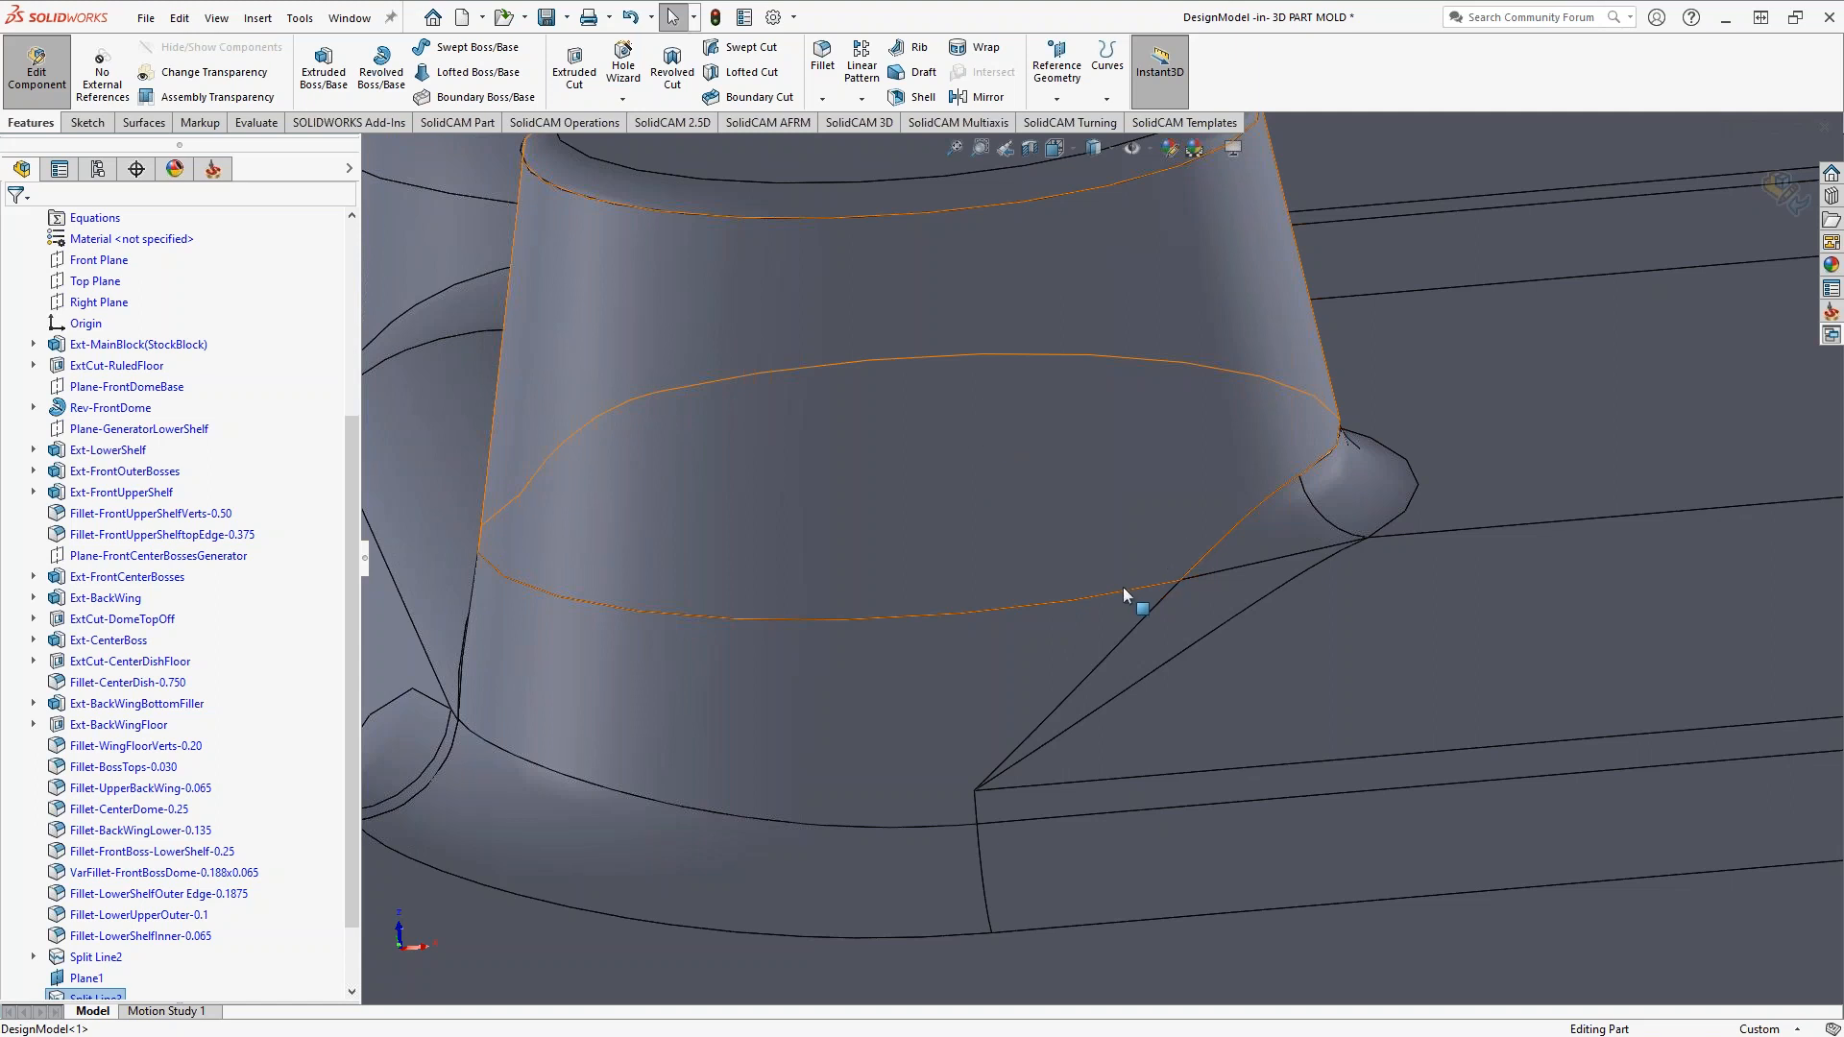
scroll(1121, 595, up, 5)
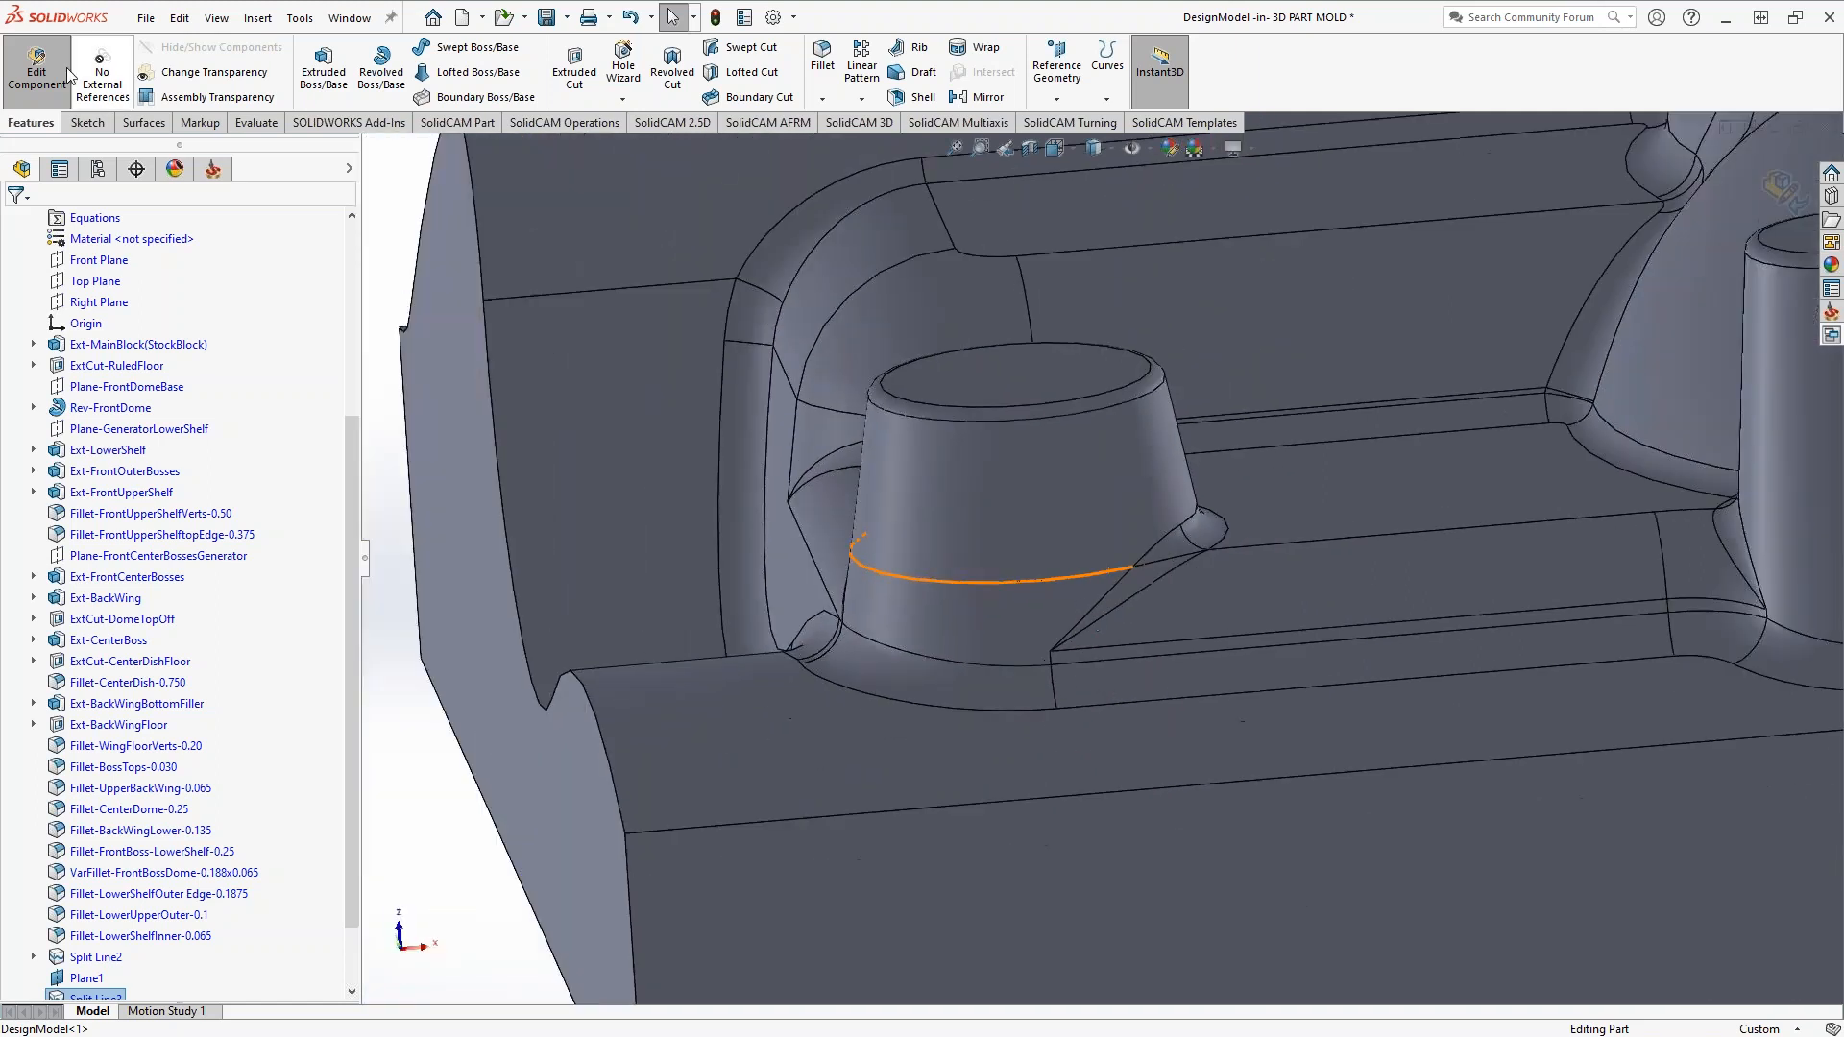
click(42, 71)
click(212, 169)
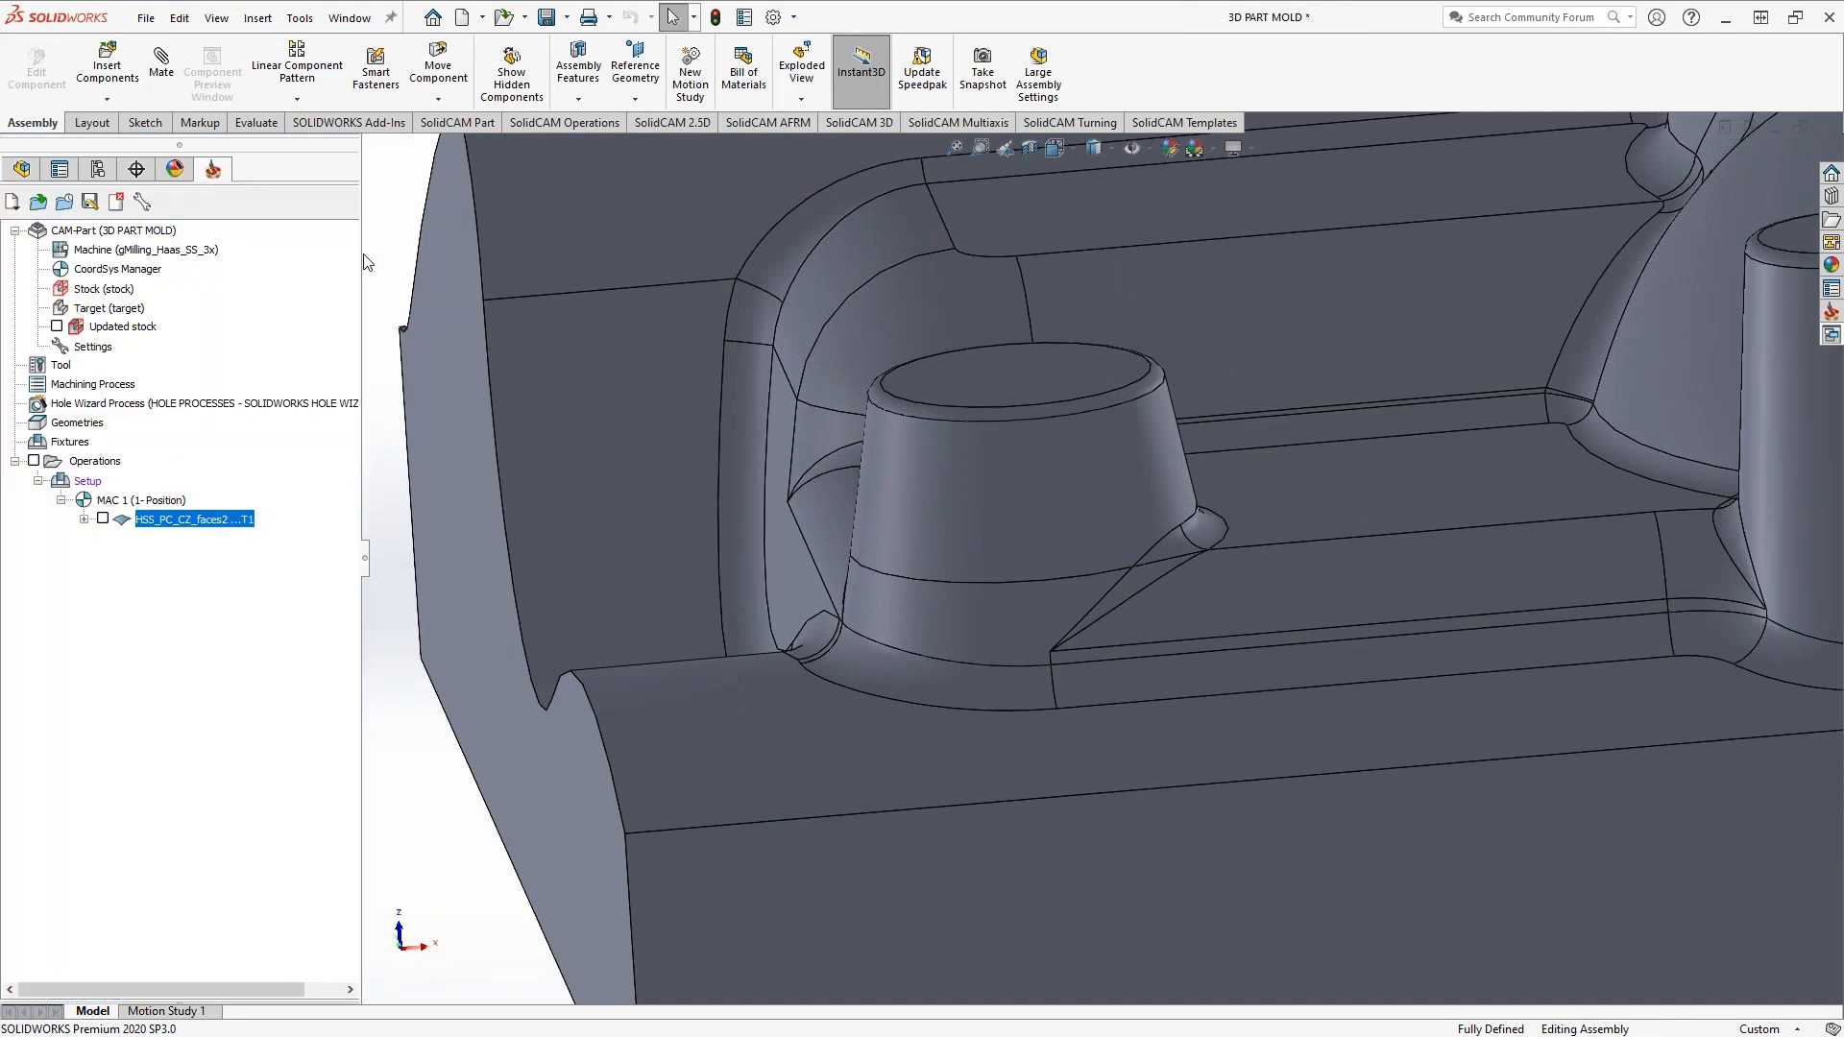
double_click(183, 520)
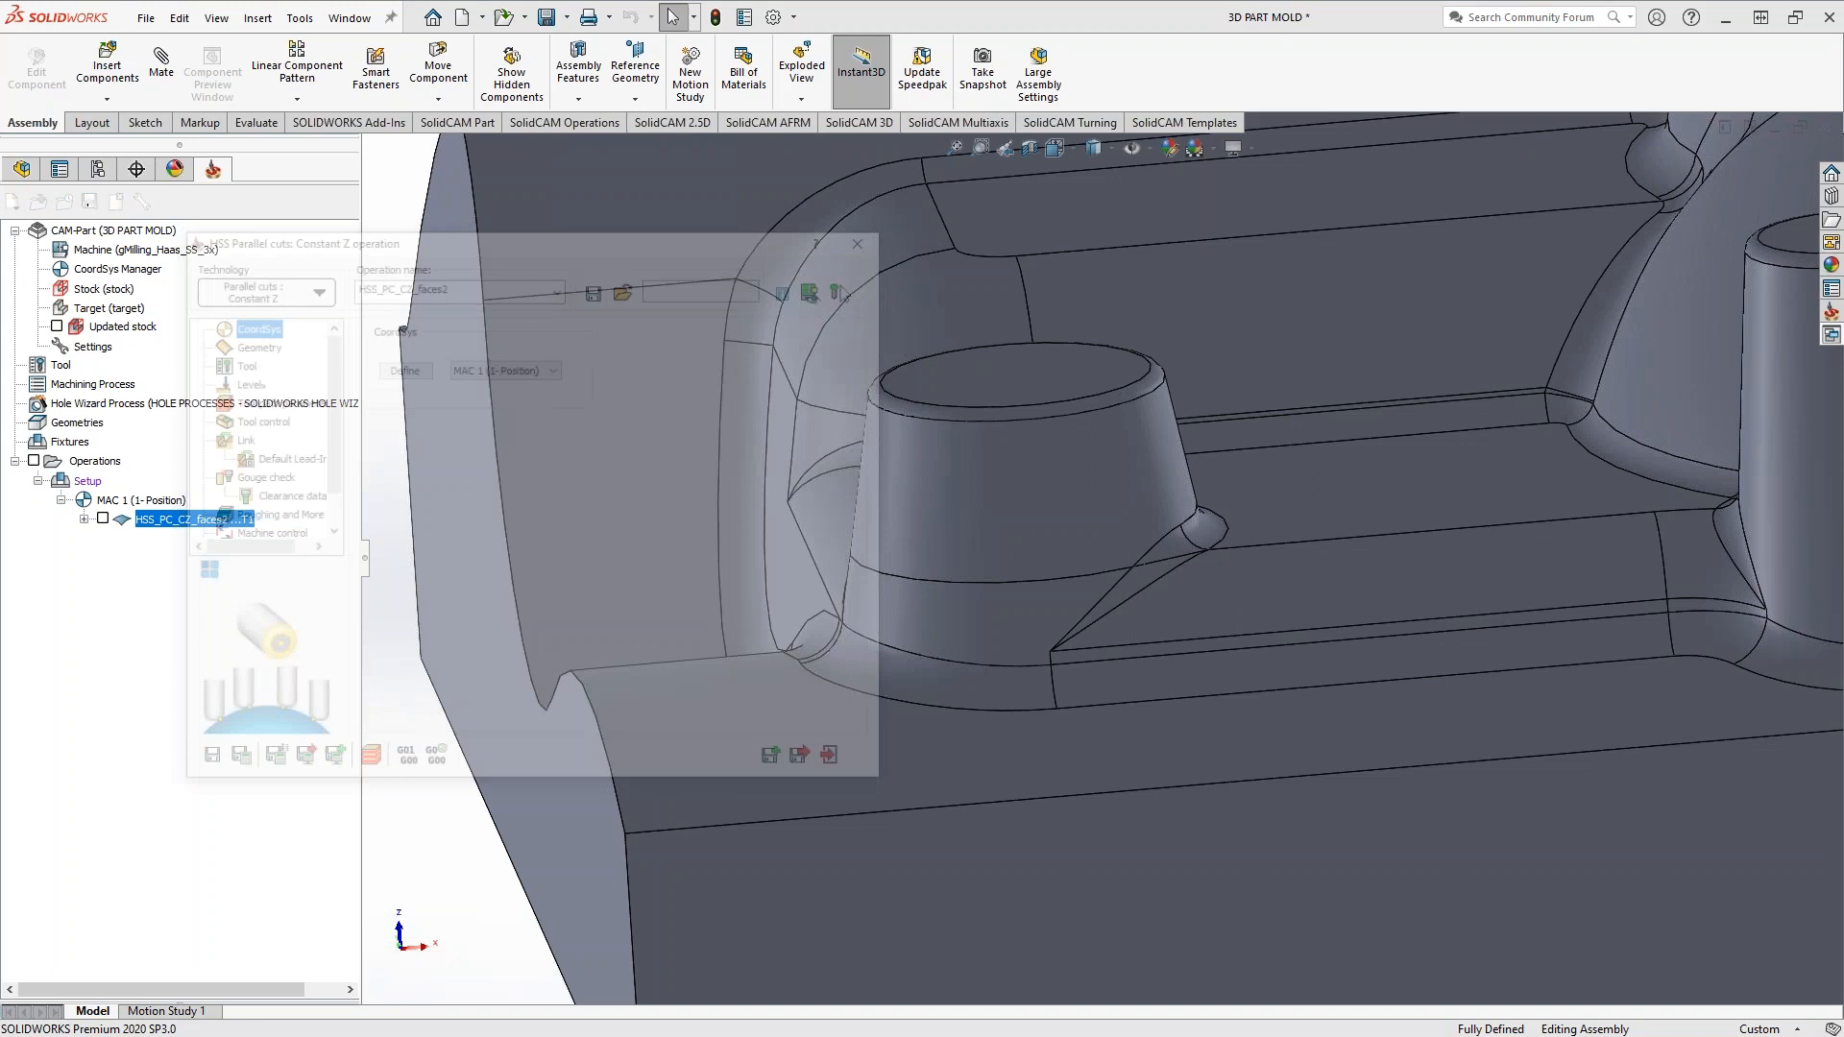
- Copy the HSS_PC_CZ_faces2 operation and define the copy's drive surface from the front outer boss's side and adjoining fillet faces above the split line
click(782, 765)
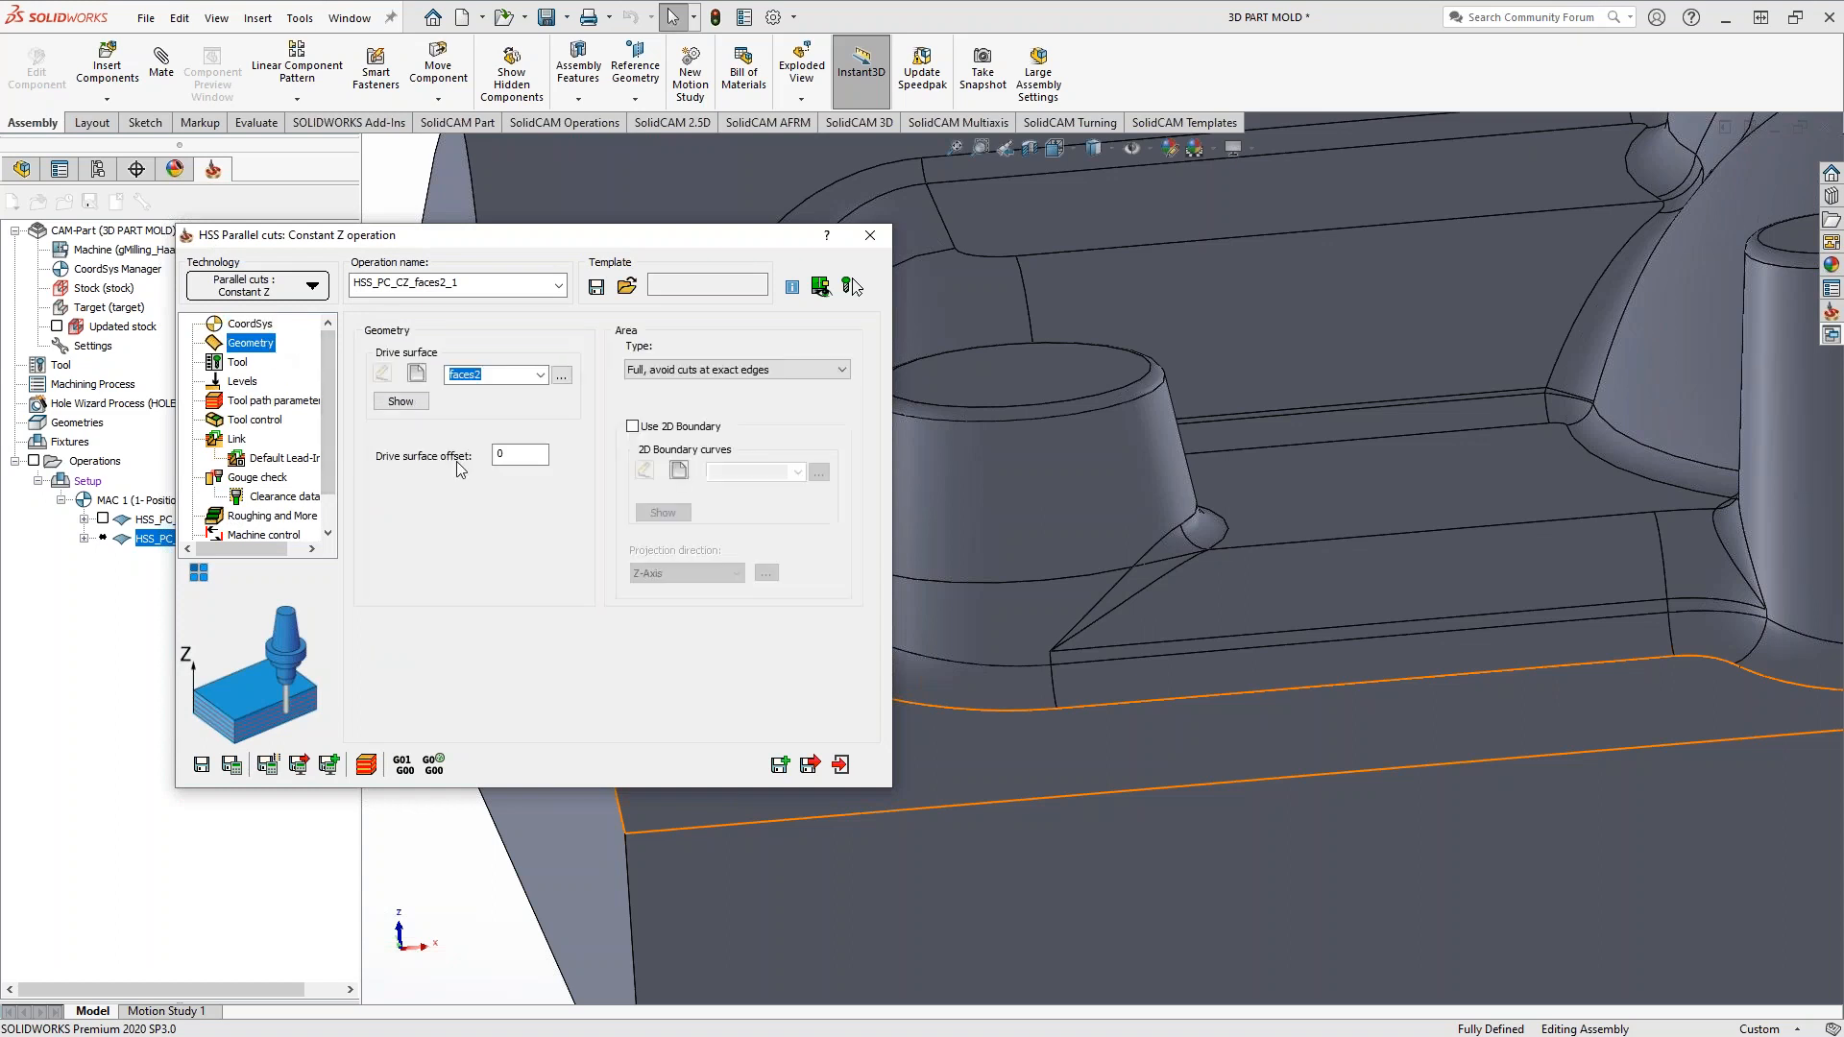
click(416, 375)
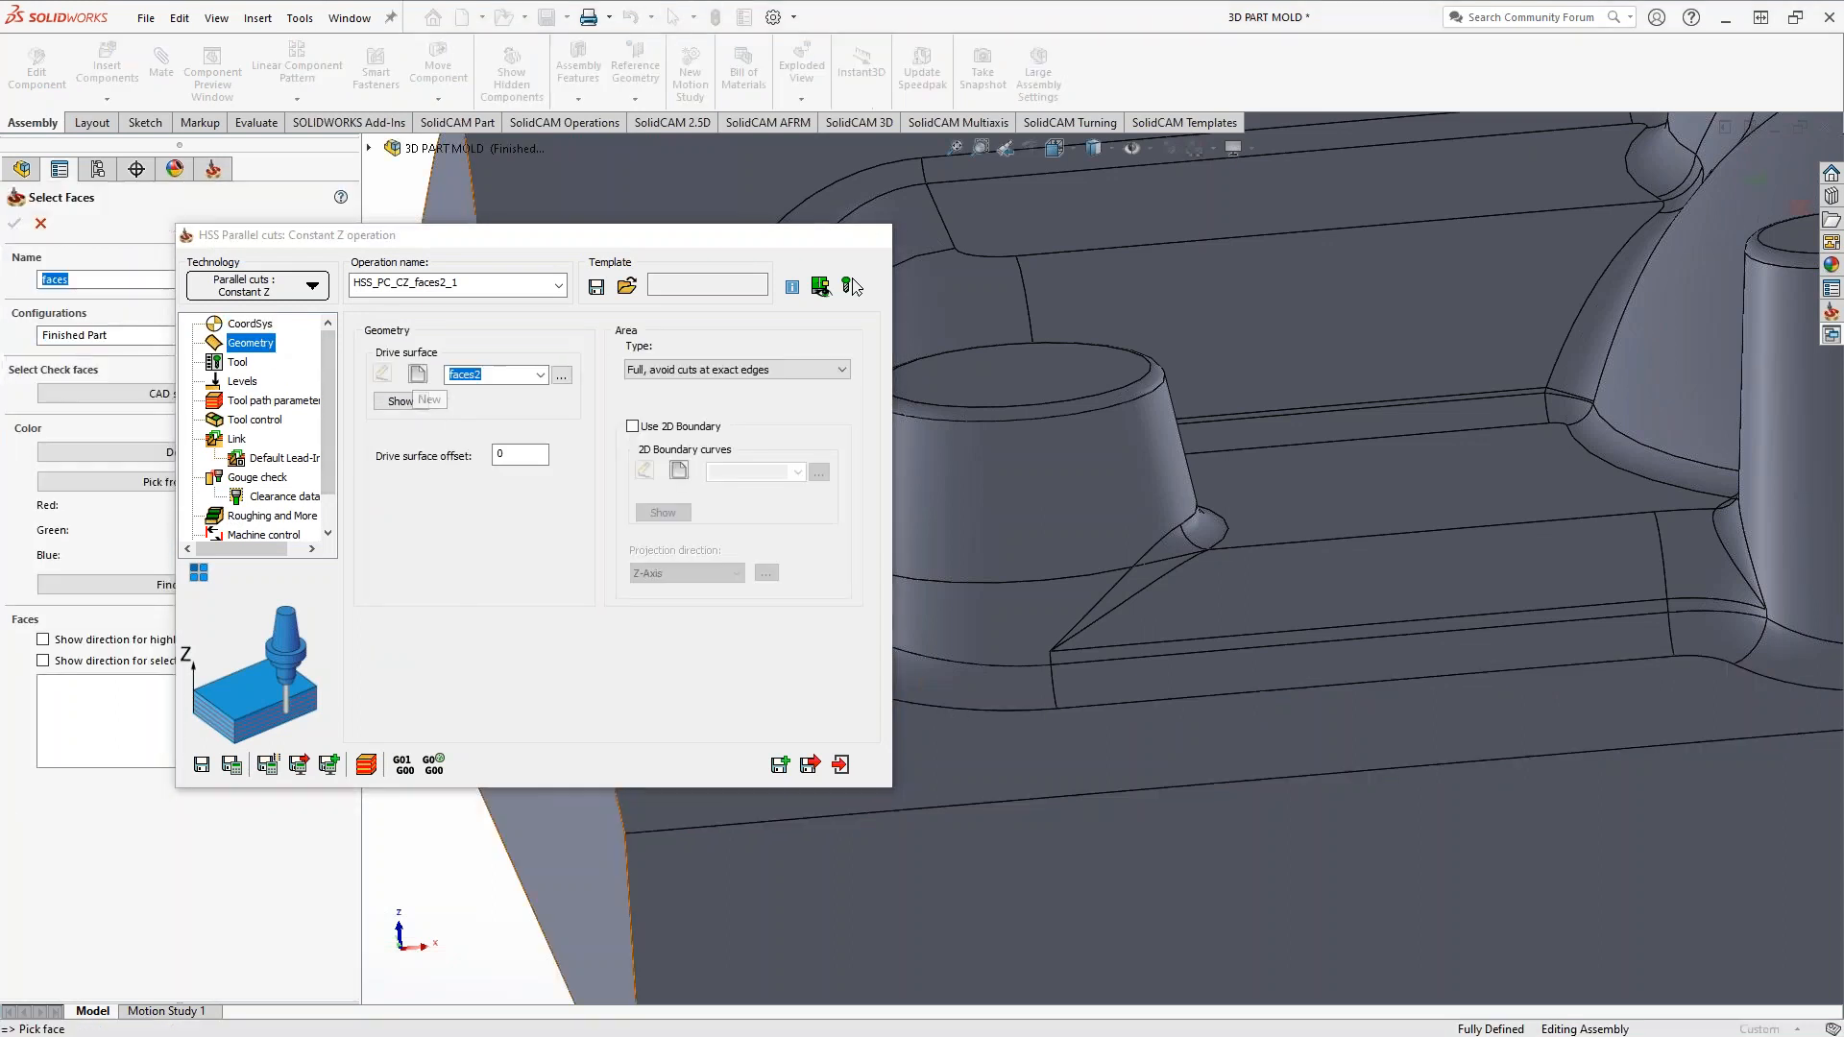
click(1069, 513)
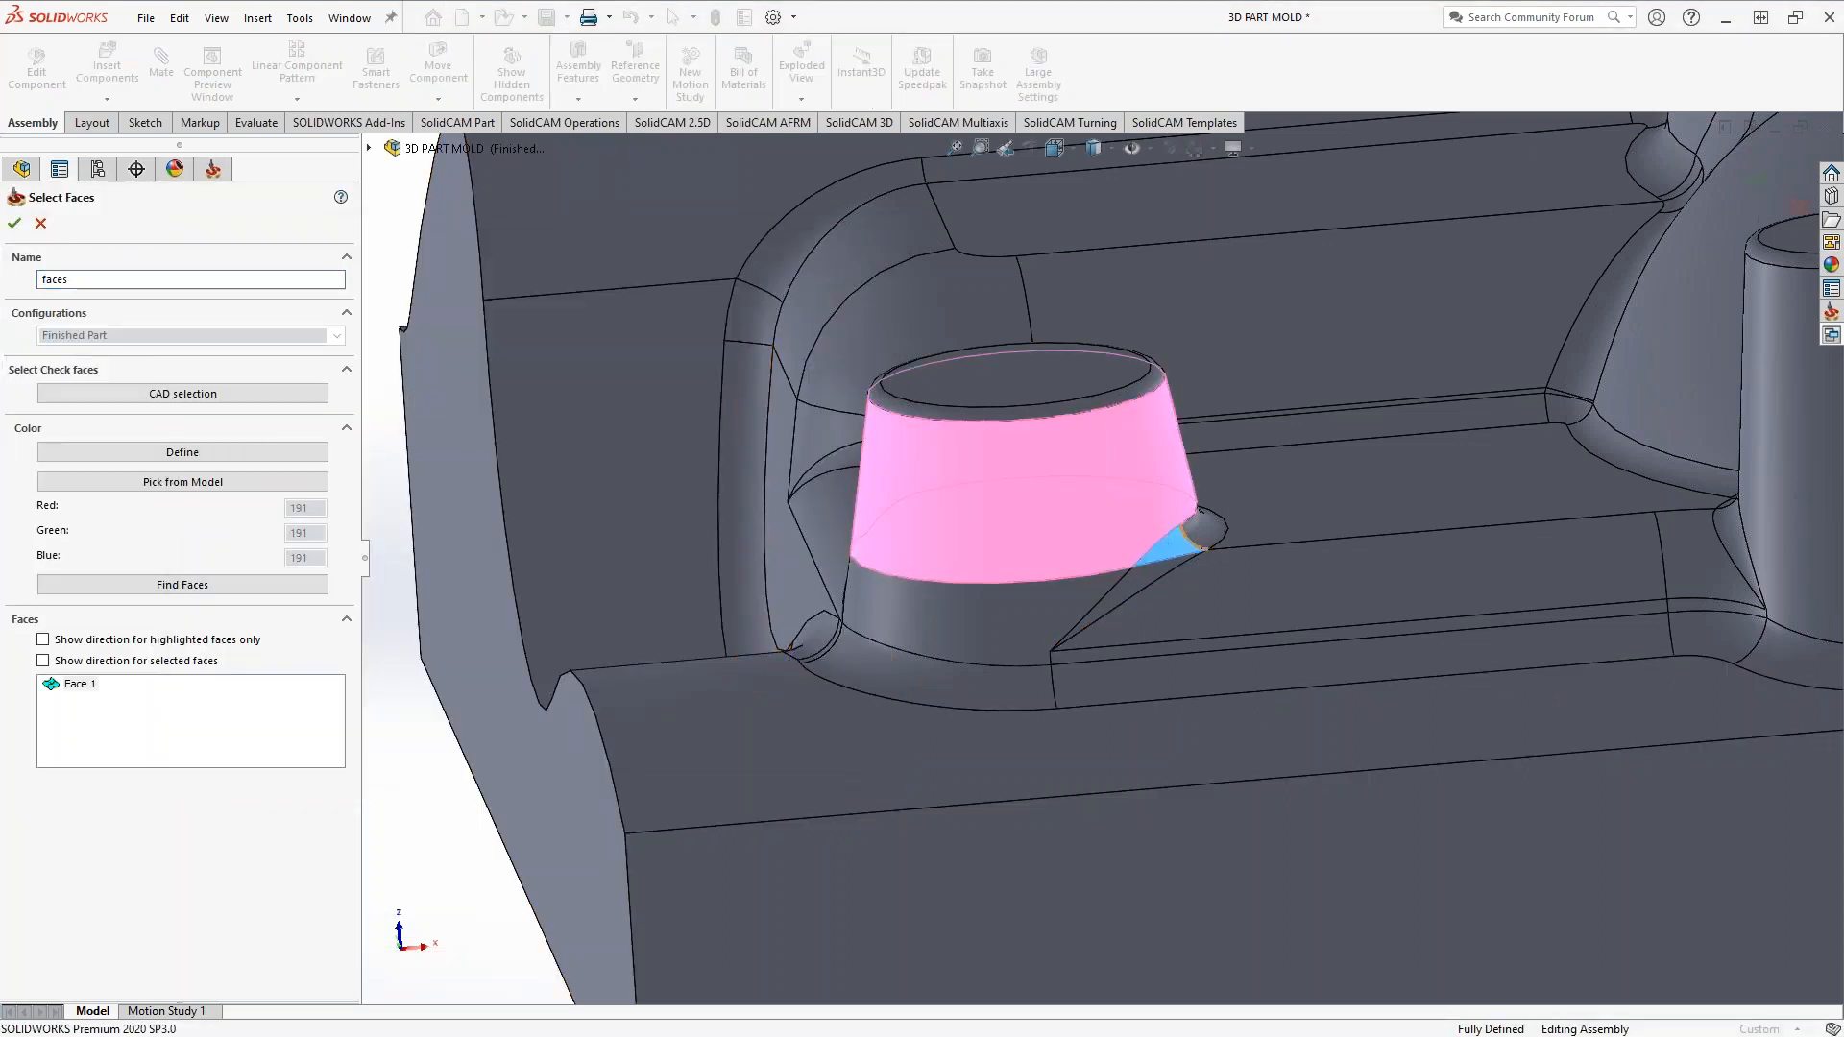
click(1165, 546)
middle_drag(1057, 569, 735, 529)
click(746, 526)
scroll(746, 526, down, 2)
click(756, 533)
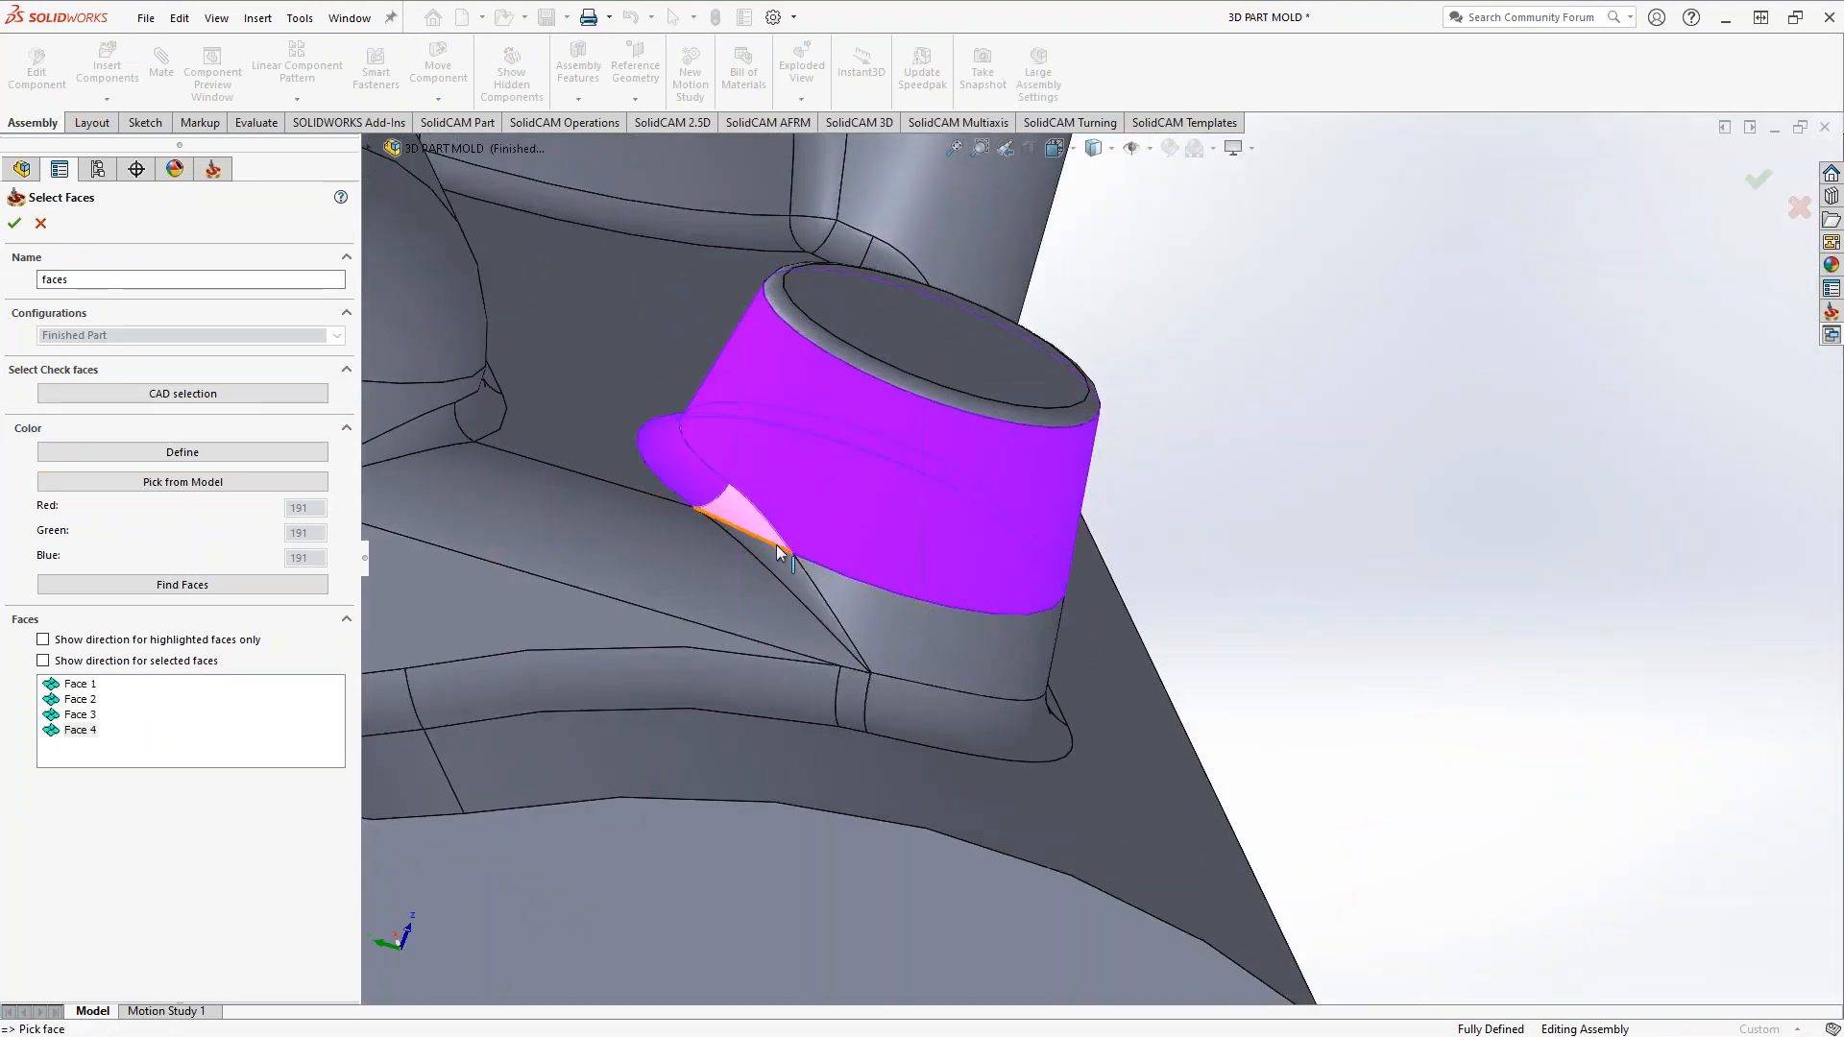
click(15, 223)
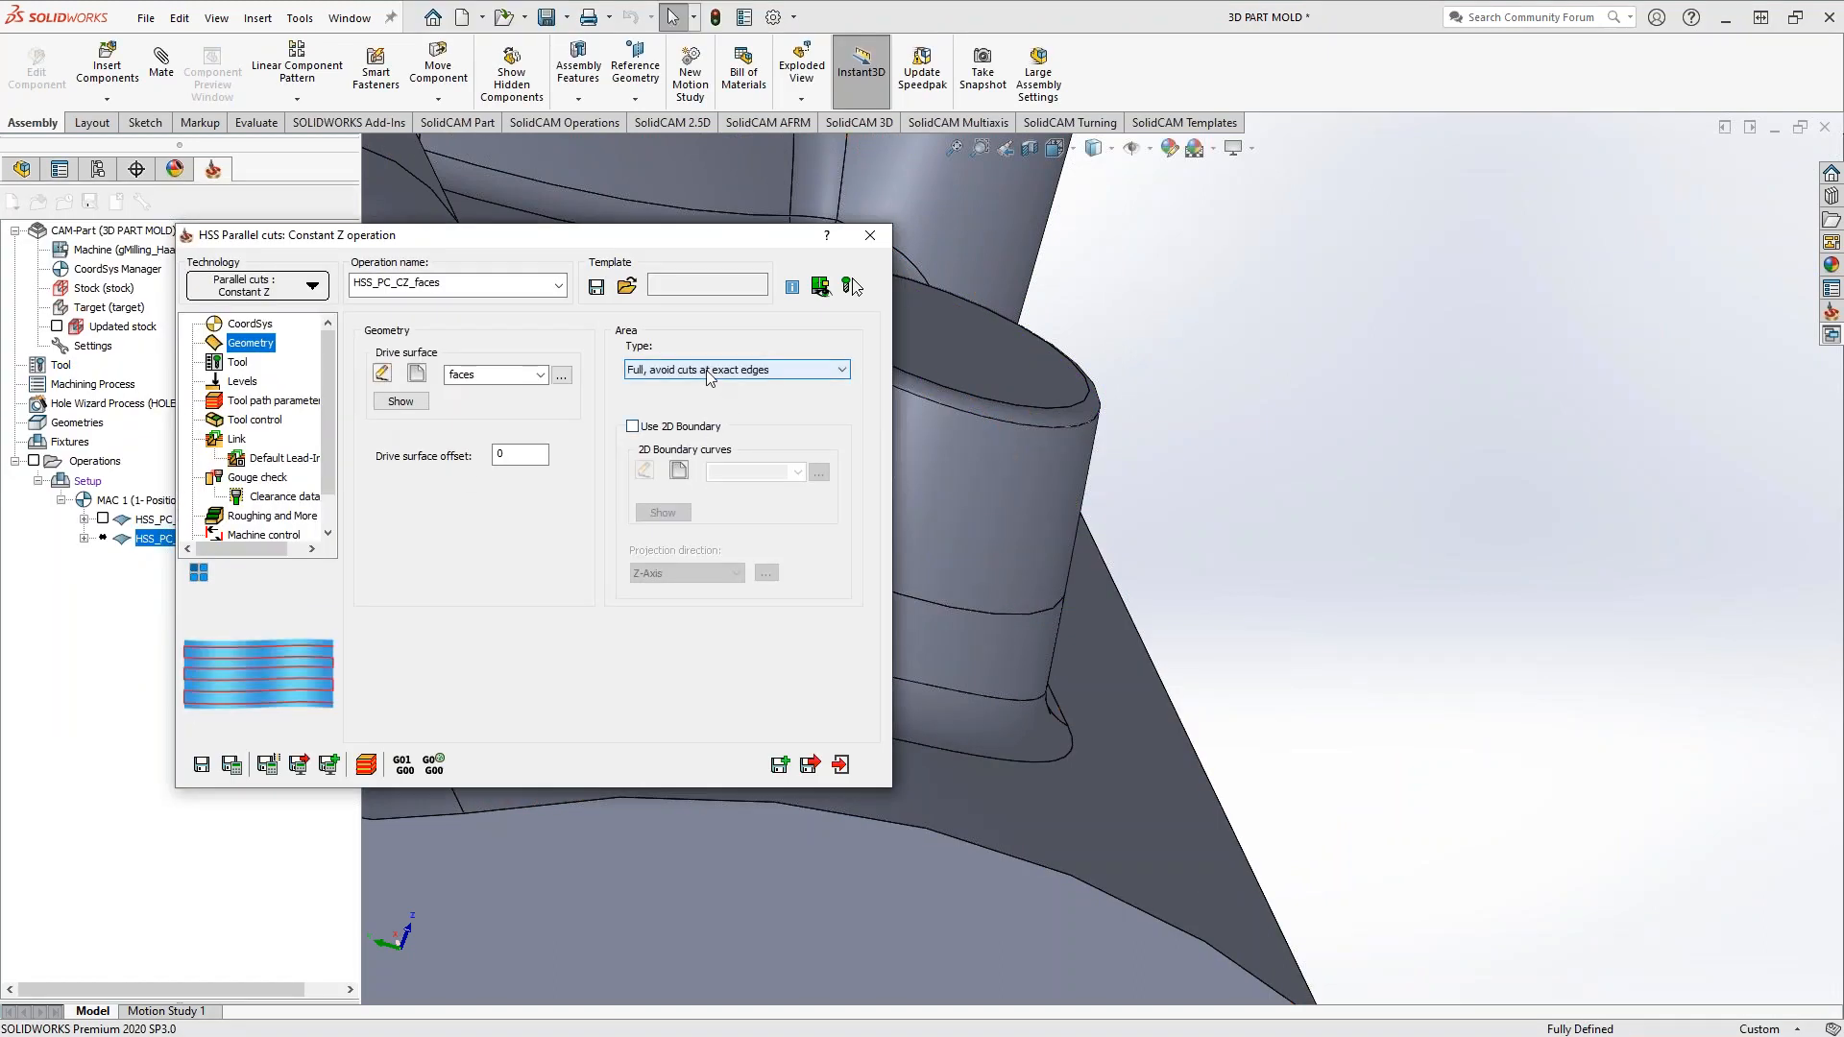
- Save and calculate the copied Constant Z operation, check its toolpath around the front outer boss, and close the operation
click(231, 765)
scroll(993, 705, up, 5)
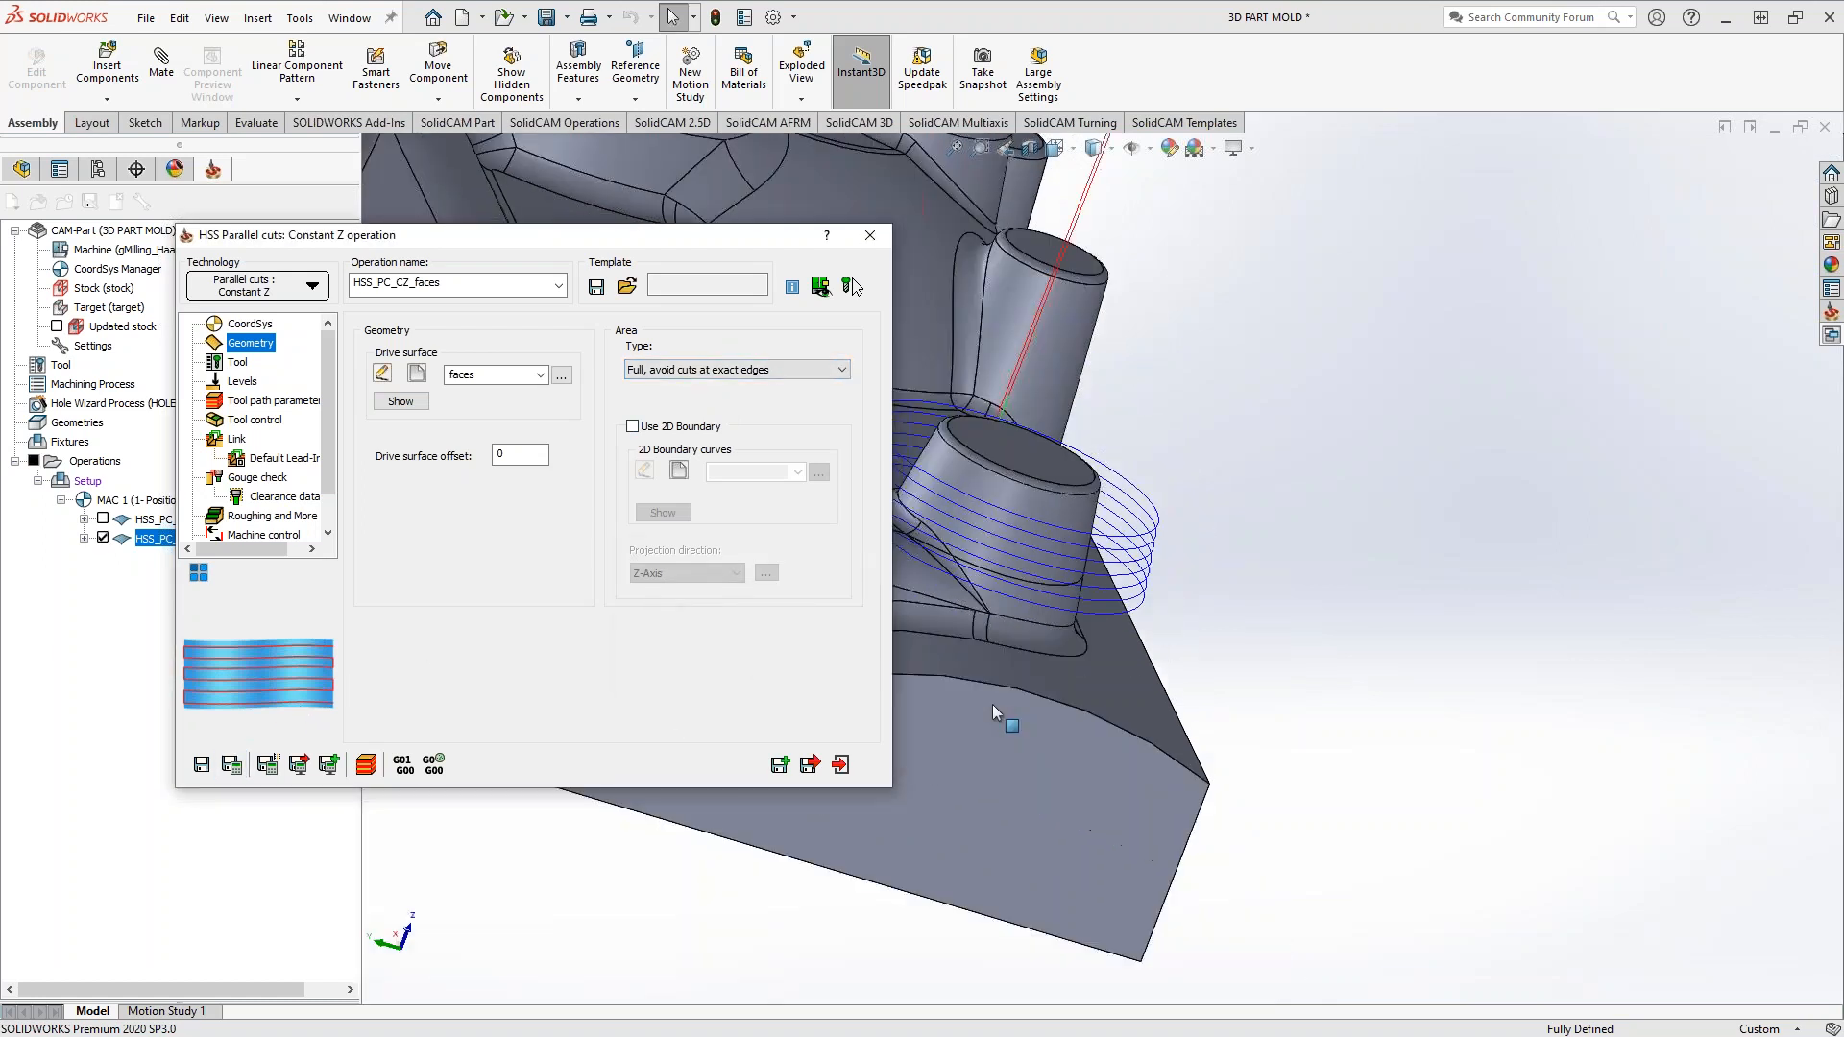
middle_drag(1018, 637, 797, 611)
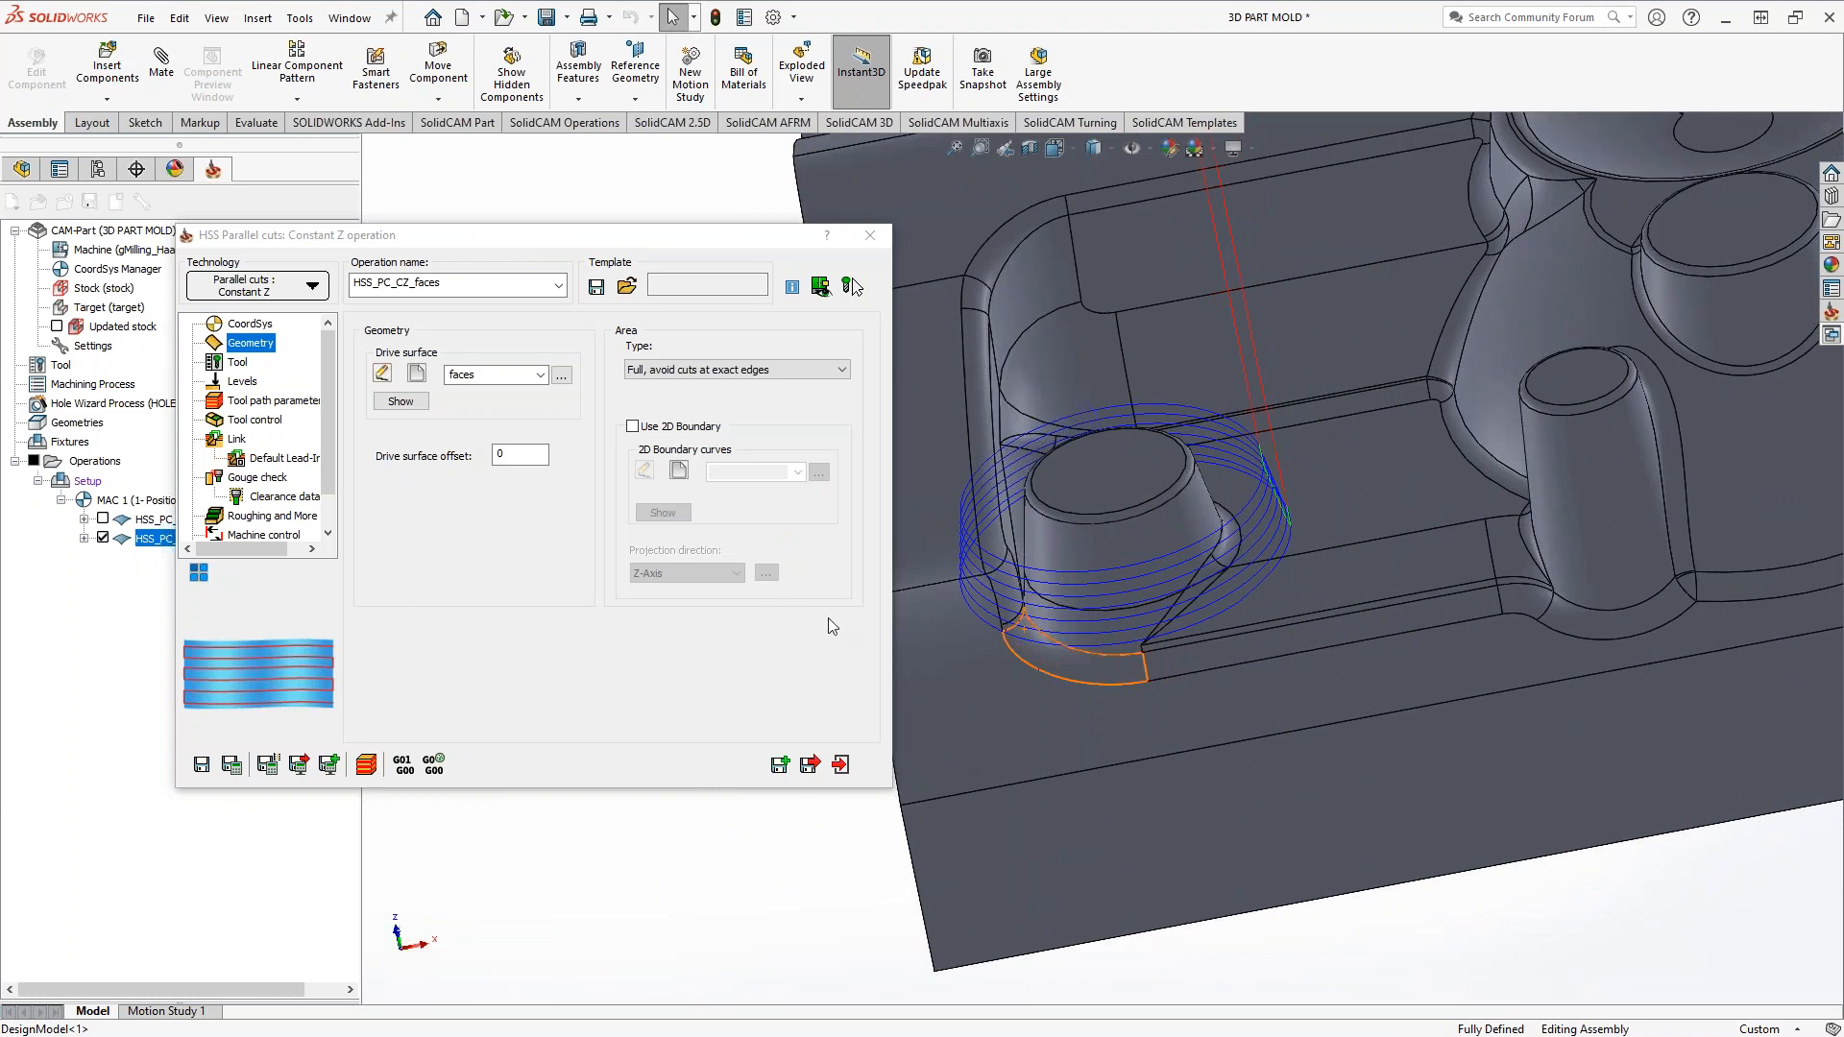
middle_drag(1167, 619, 1186, 498)
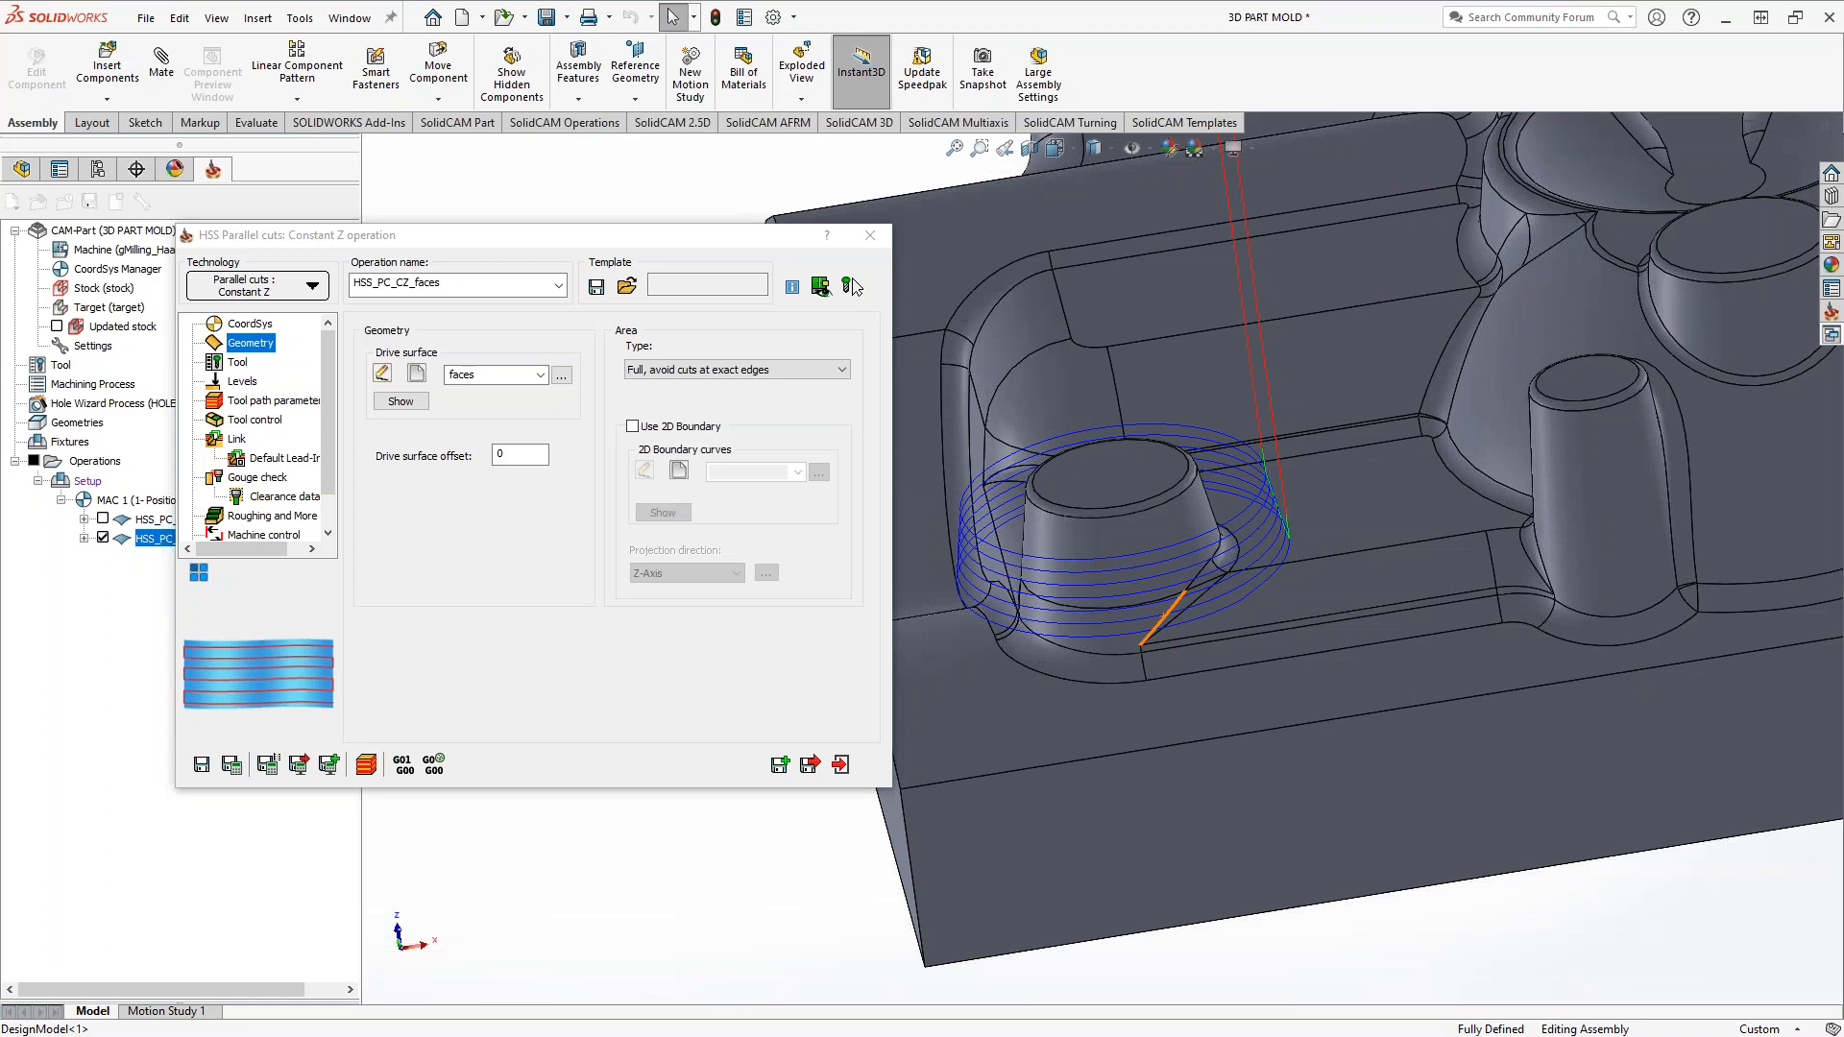
click(841, 765)
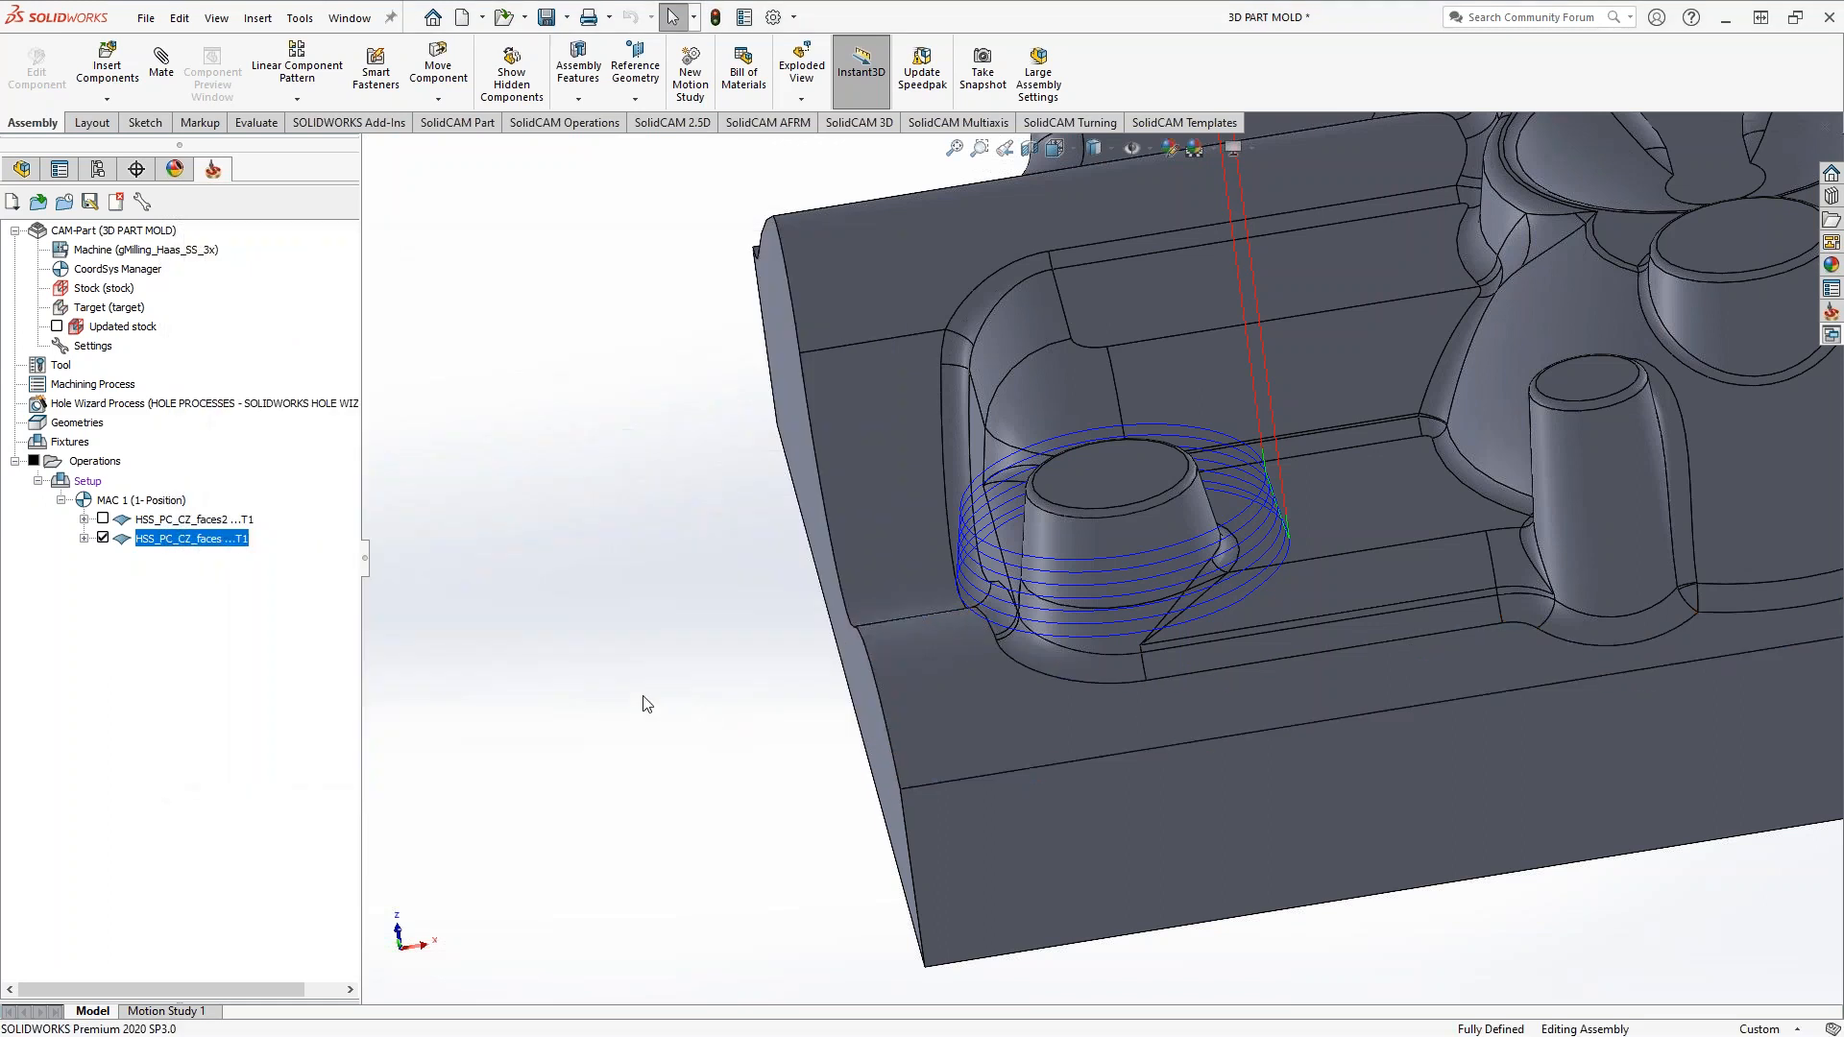
- Inspect how the toolpath's lowest pass lines up with the front outer boss's split edge, and hide the toolpath
scroll(1197, 590, down, 5)
mouse_move(1190, 582)
middle_down()
mouse_move(1076, 538)
mouse_move(1182, 596)
middle_up()
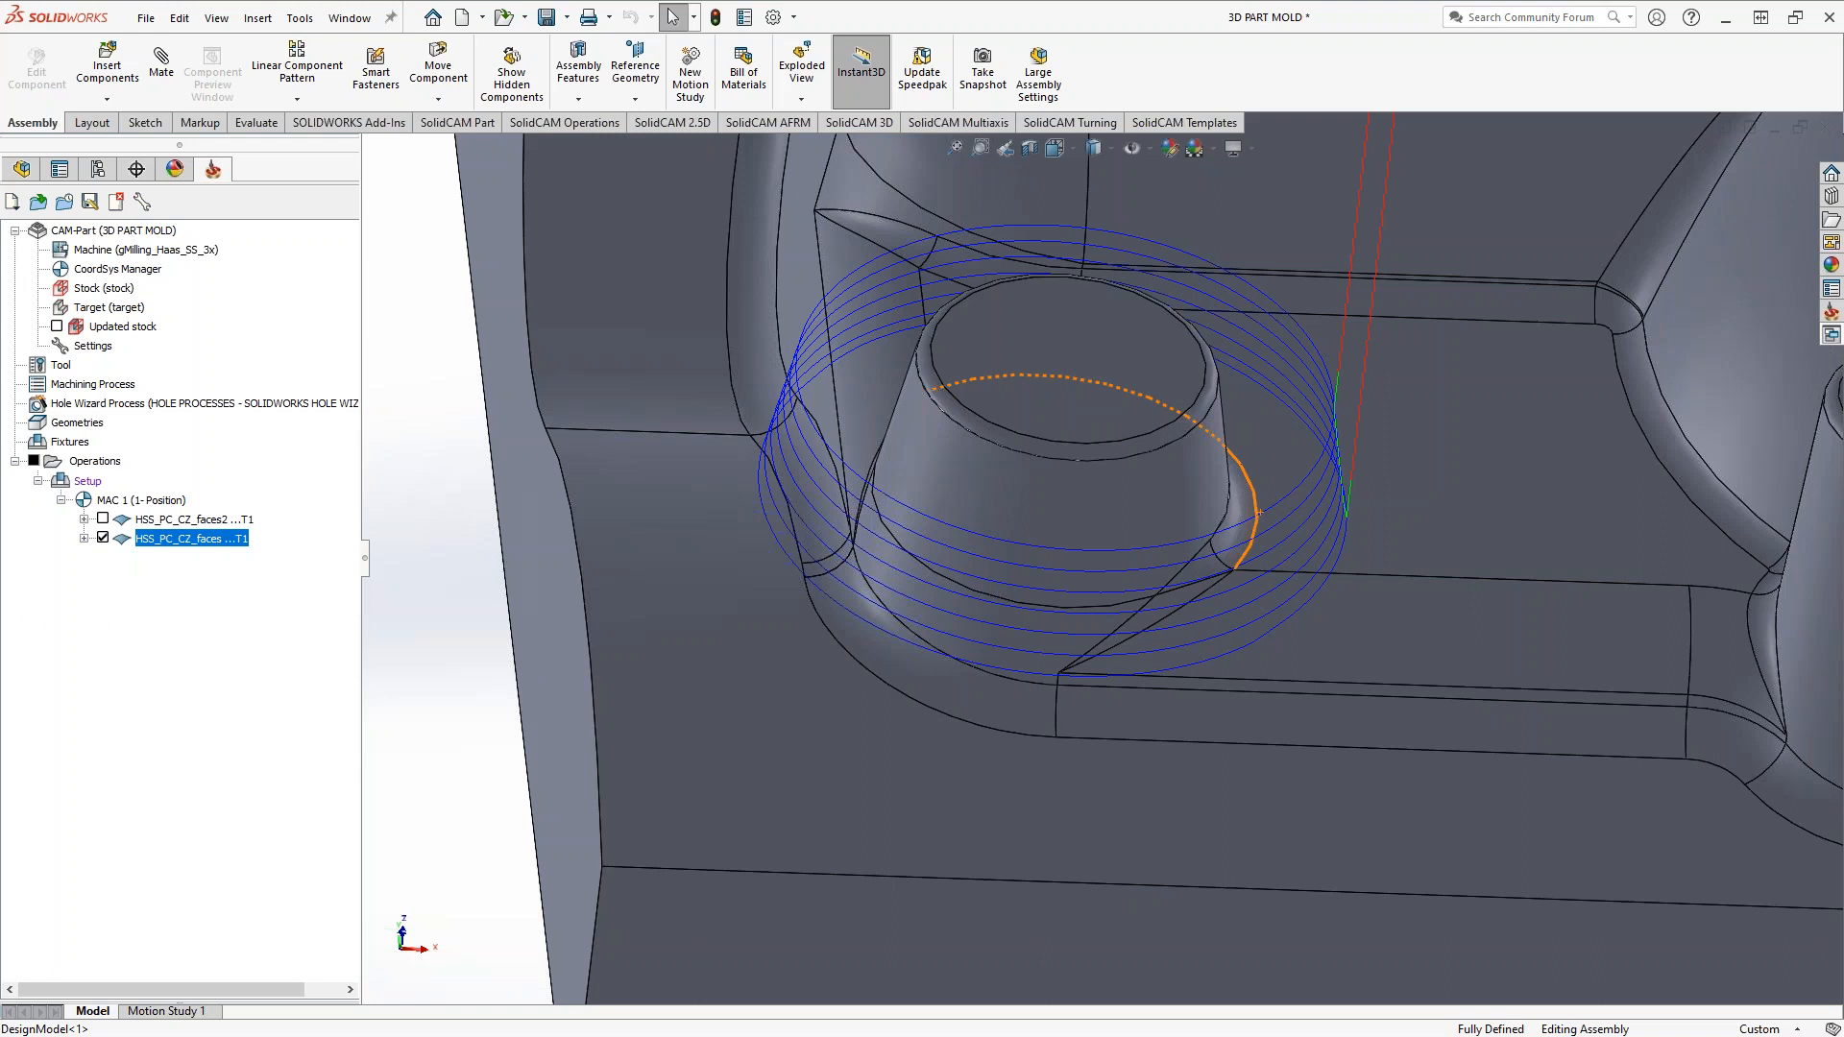
middle_drag(1029, 722, 1009, 676)
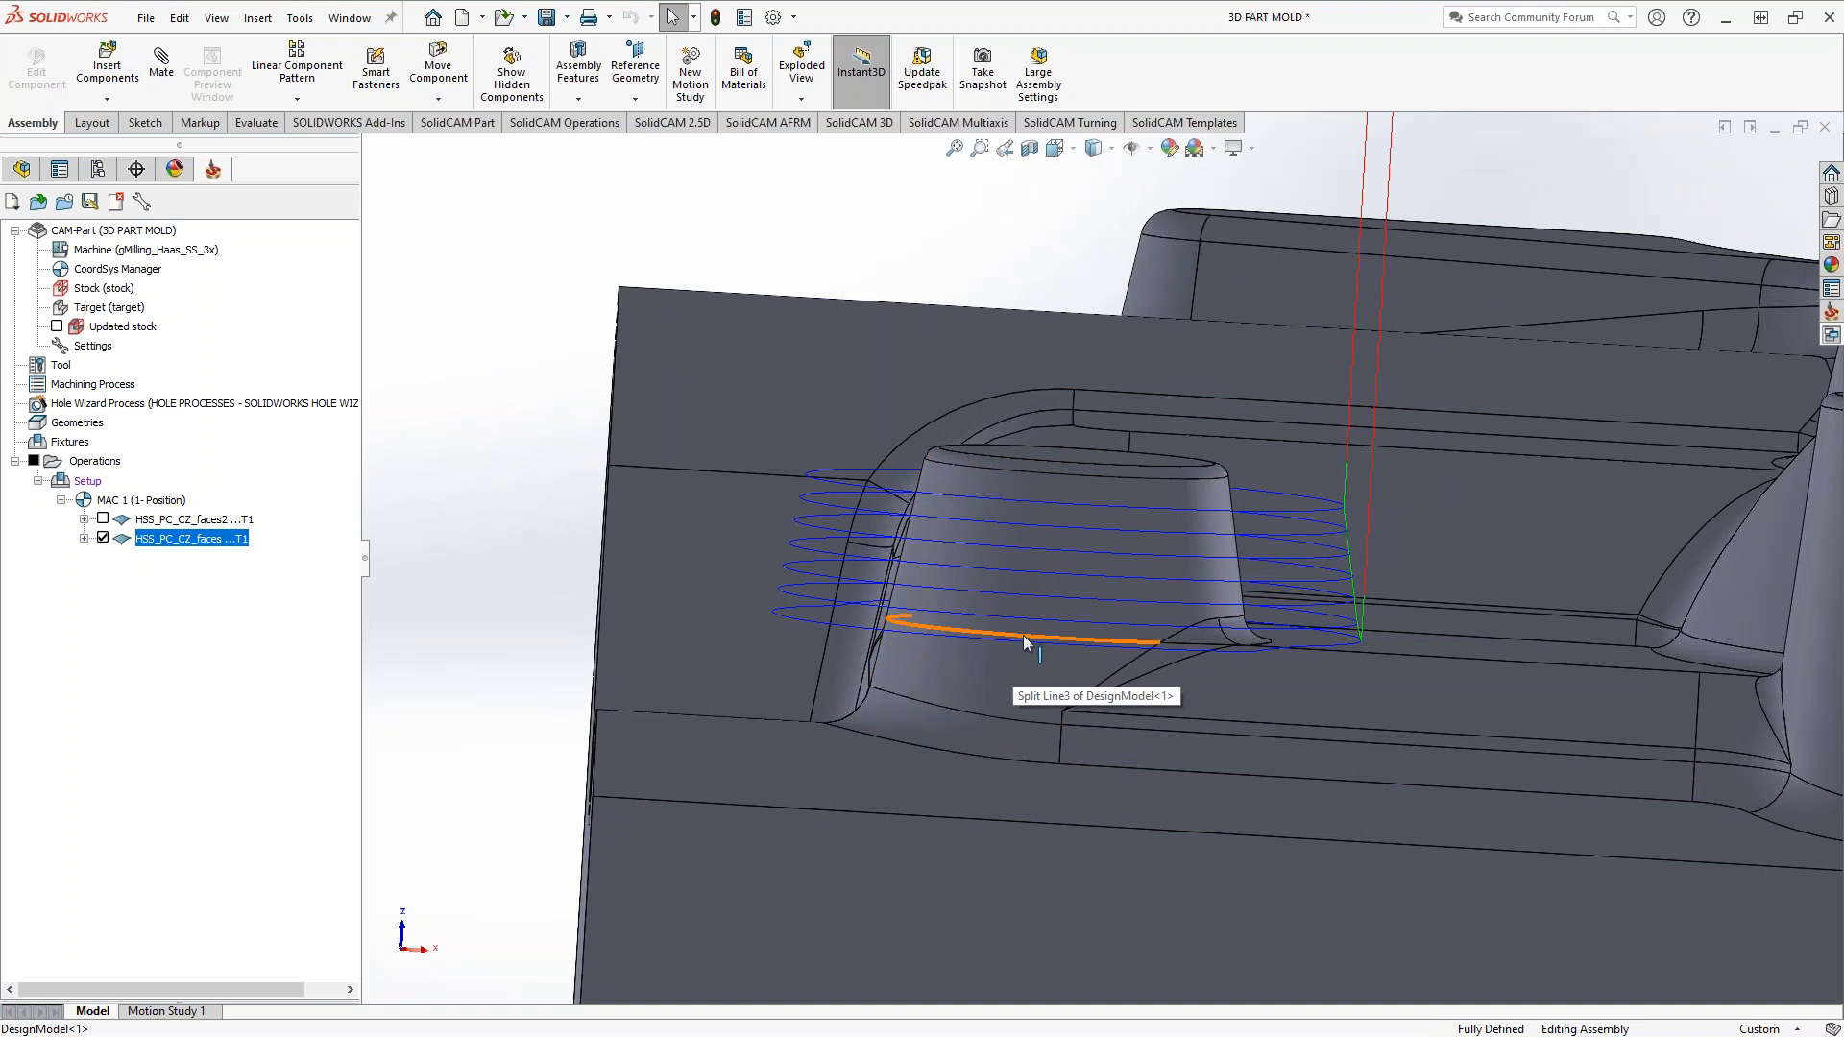
click(103, 539)
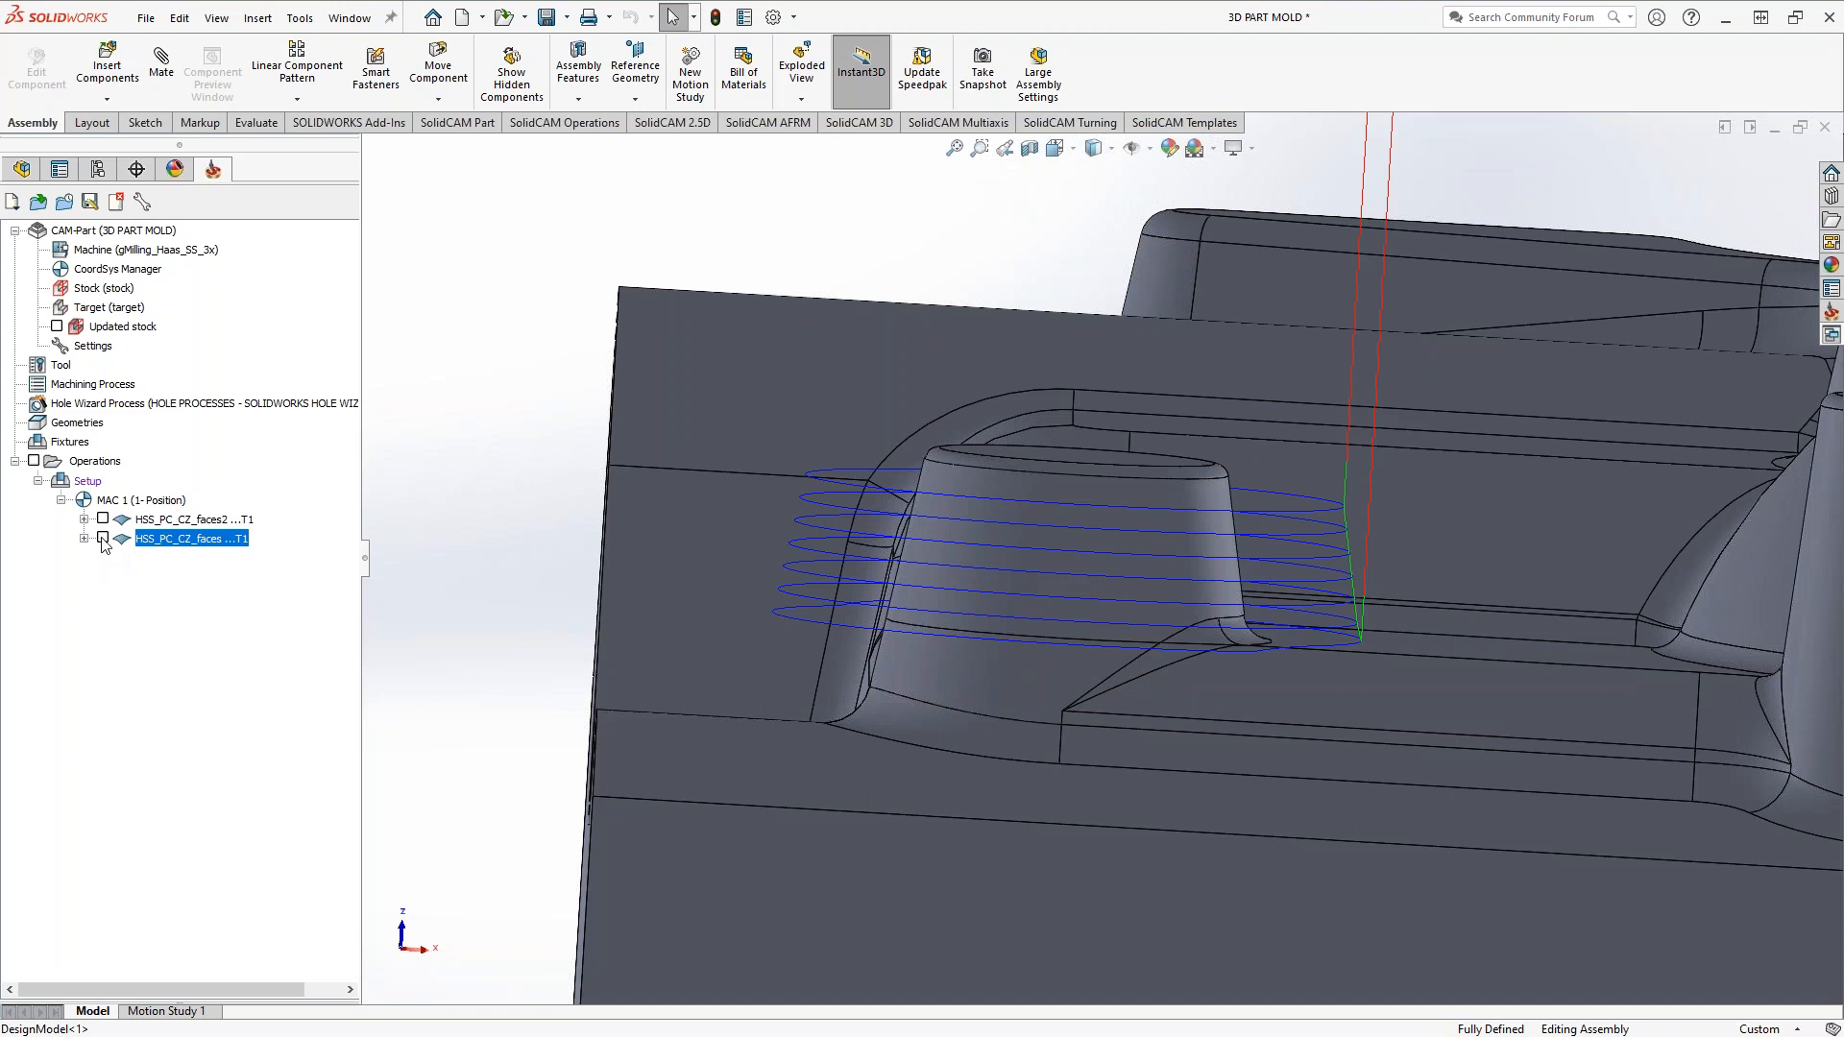
- Open the recent CAM-Part Surface Refinement.prz
middle_drag(1195, 598, 1187, 730)
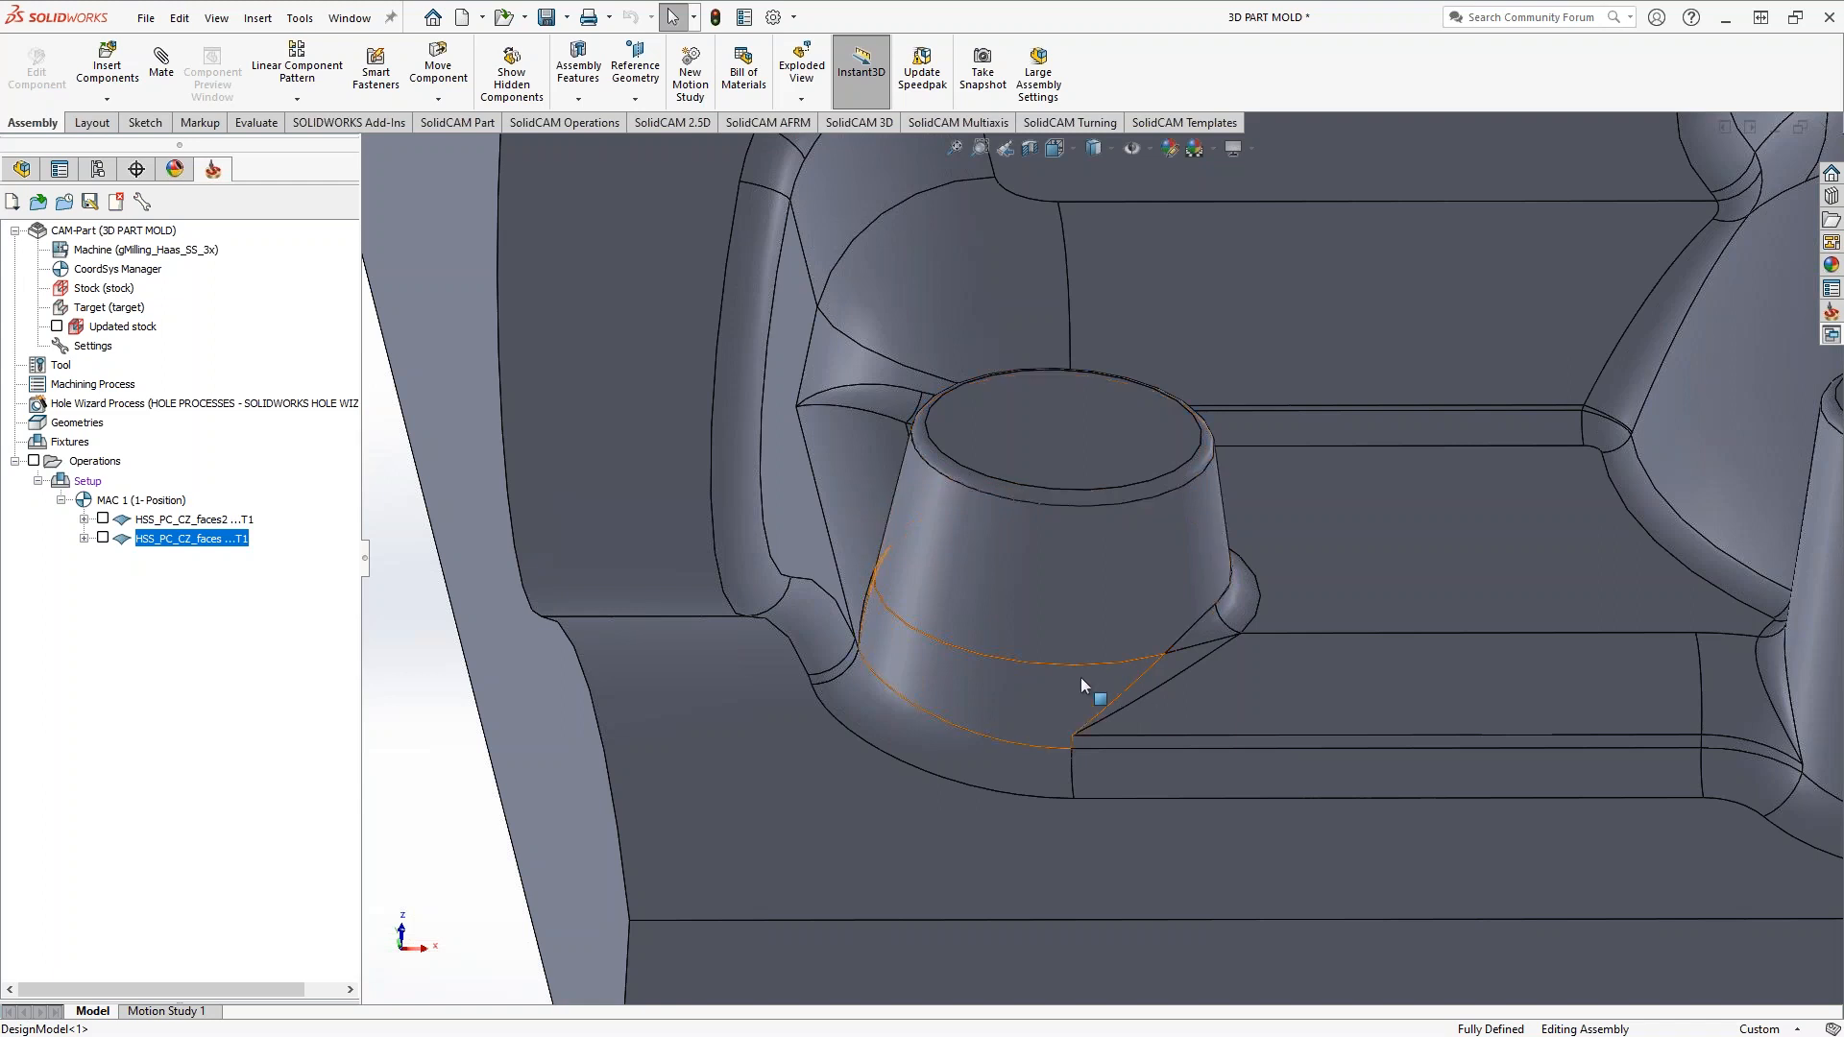
scroll(1083, 679, up, 7)
middle_drag(1091, 669, 953, 730)
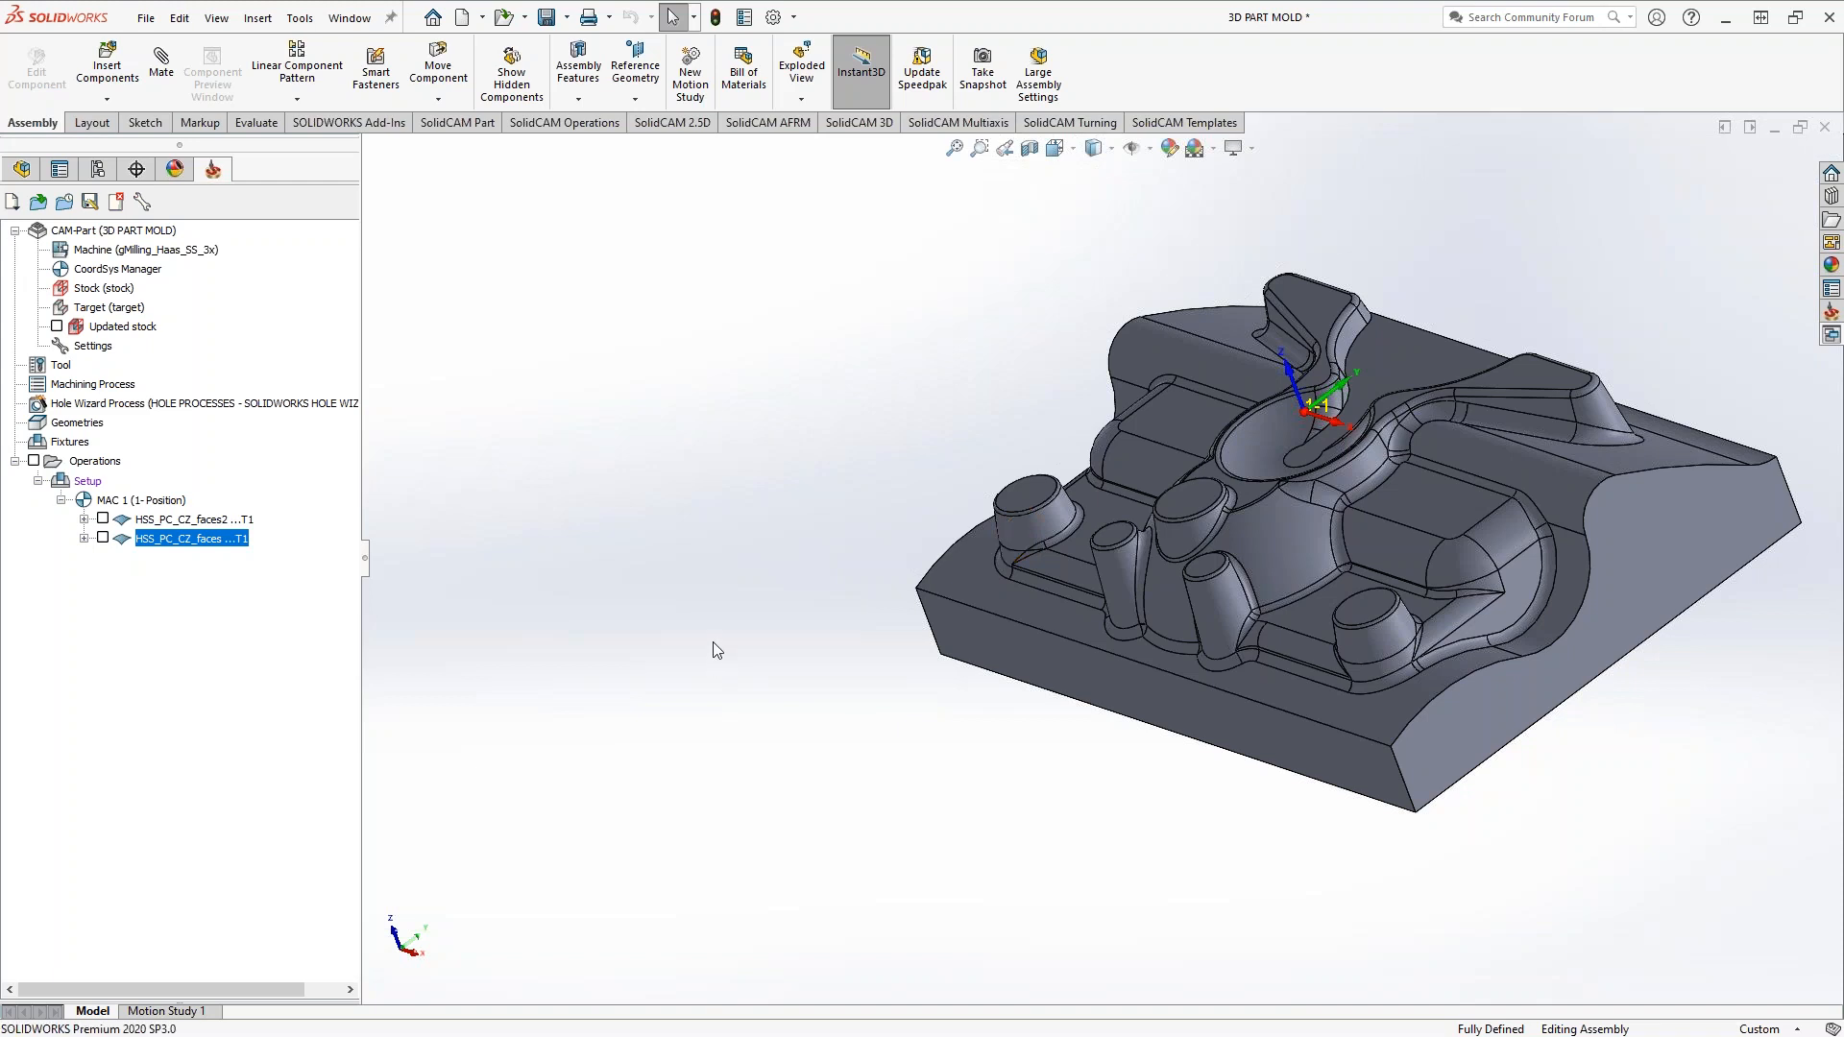
scroll(740, 631, down, 1)
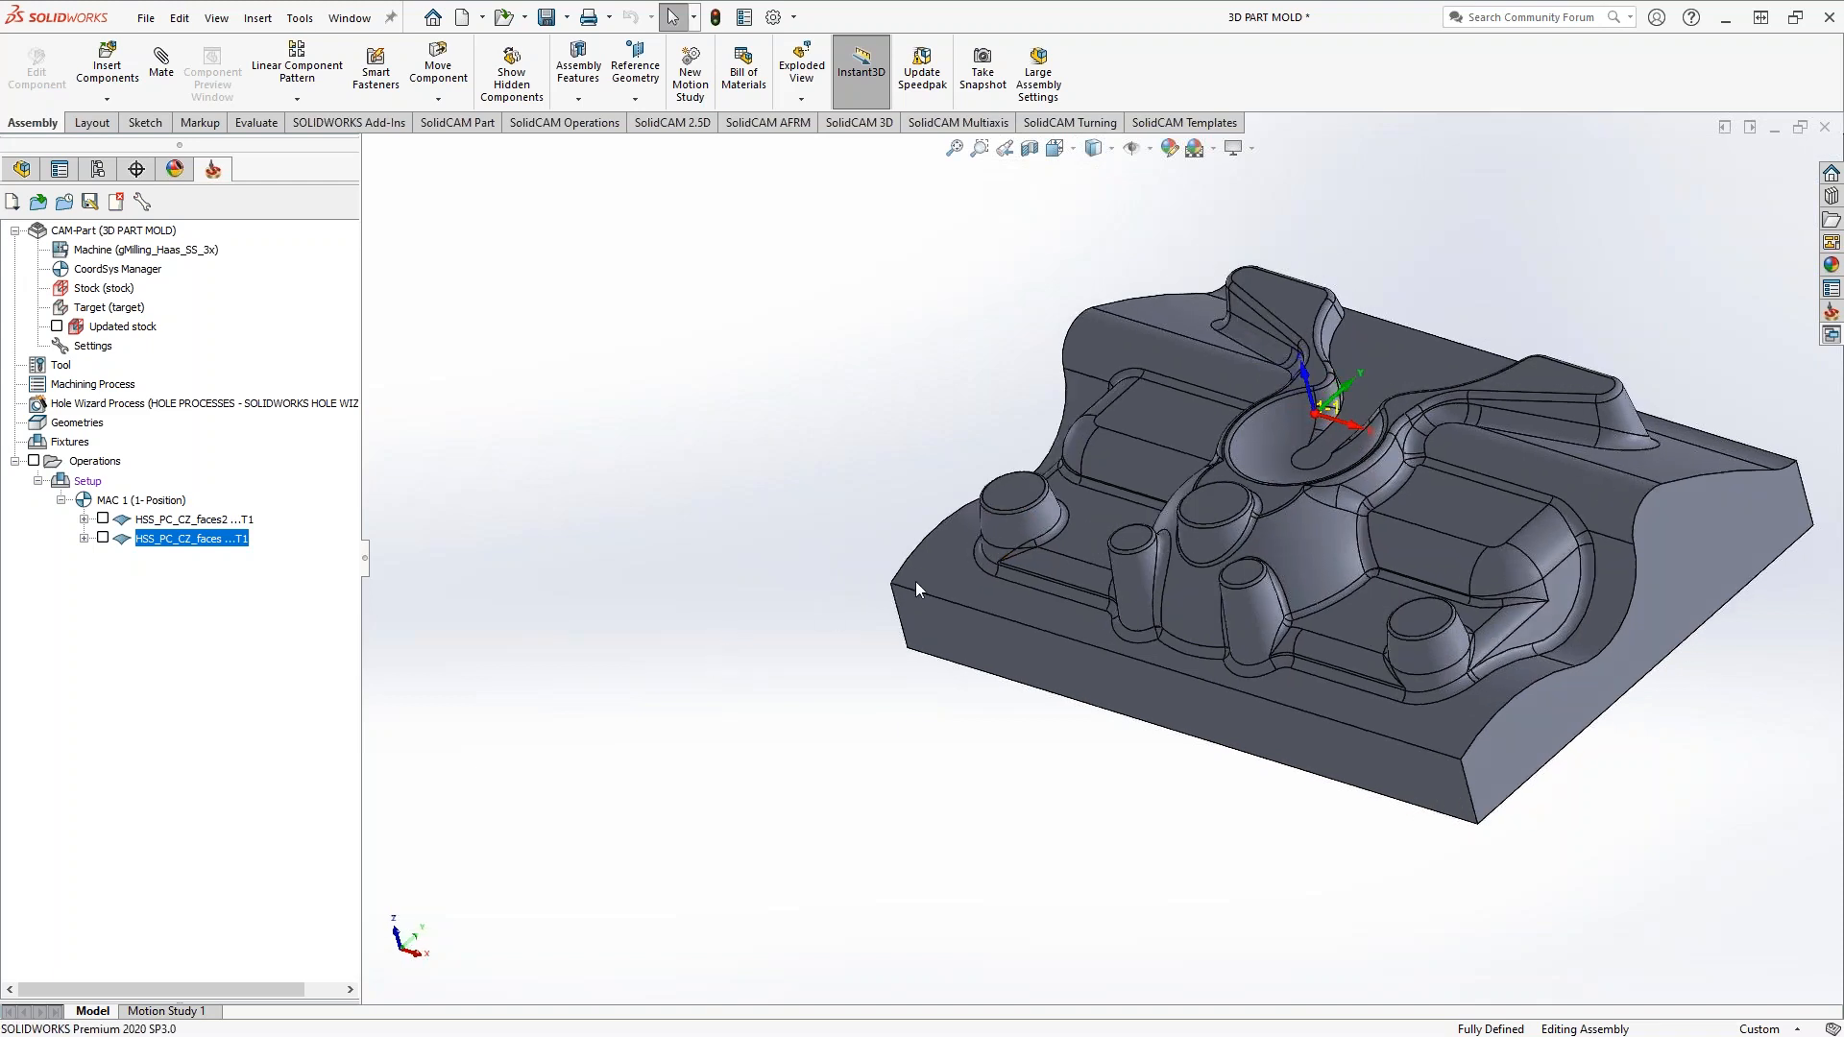
scroll(1008, 564, down, 4)
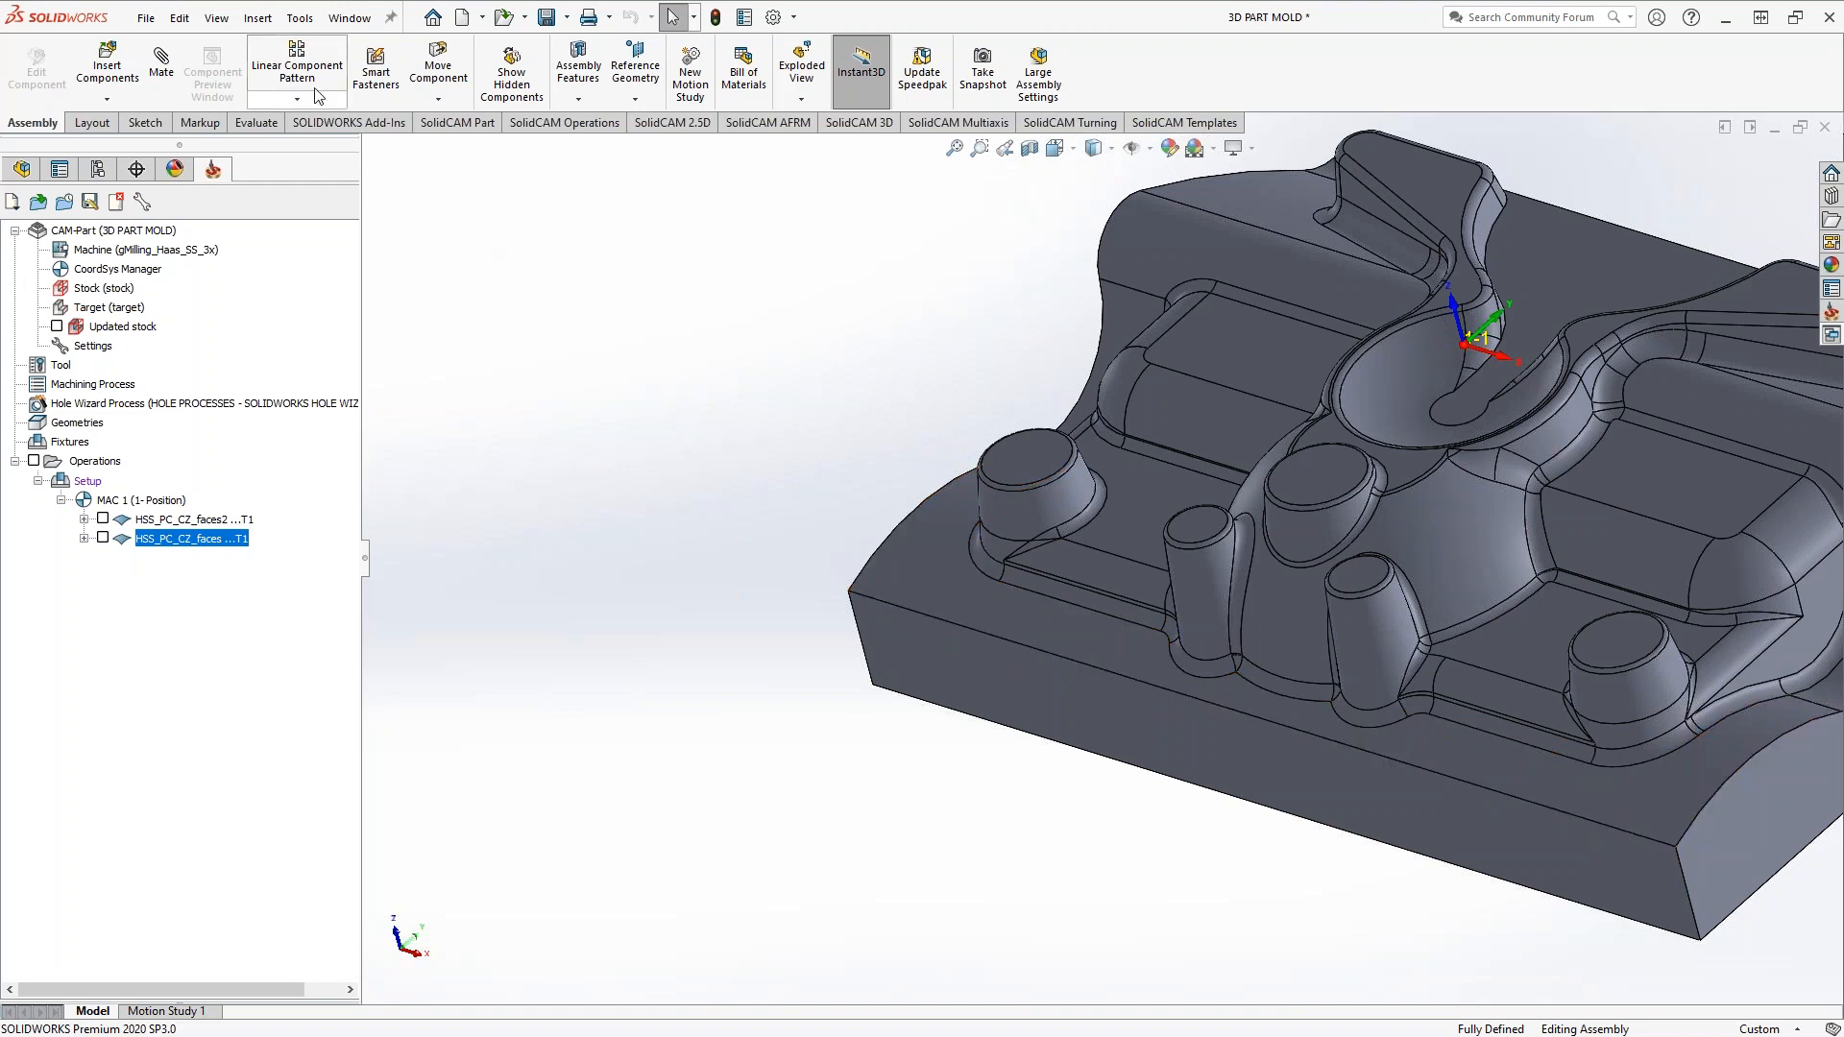
click(300, 23)
mouse_move(350, 114)
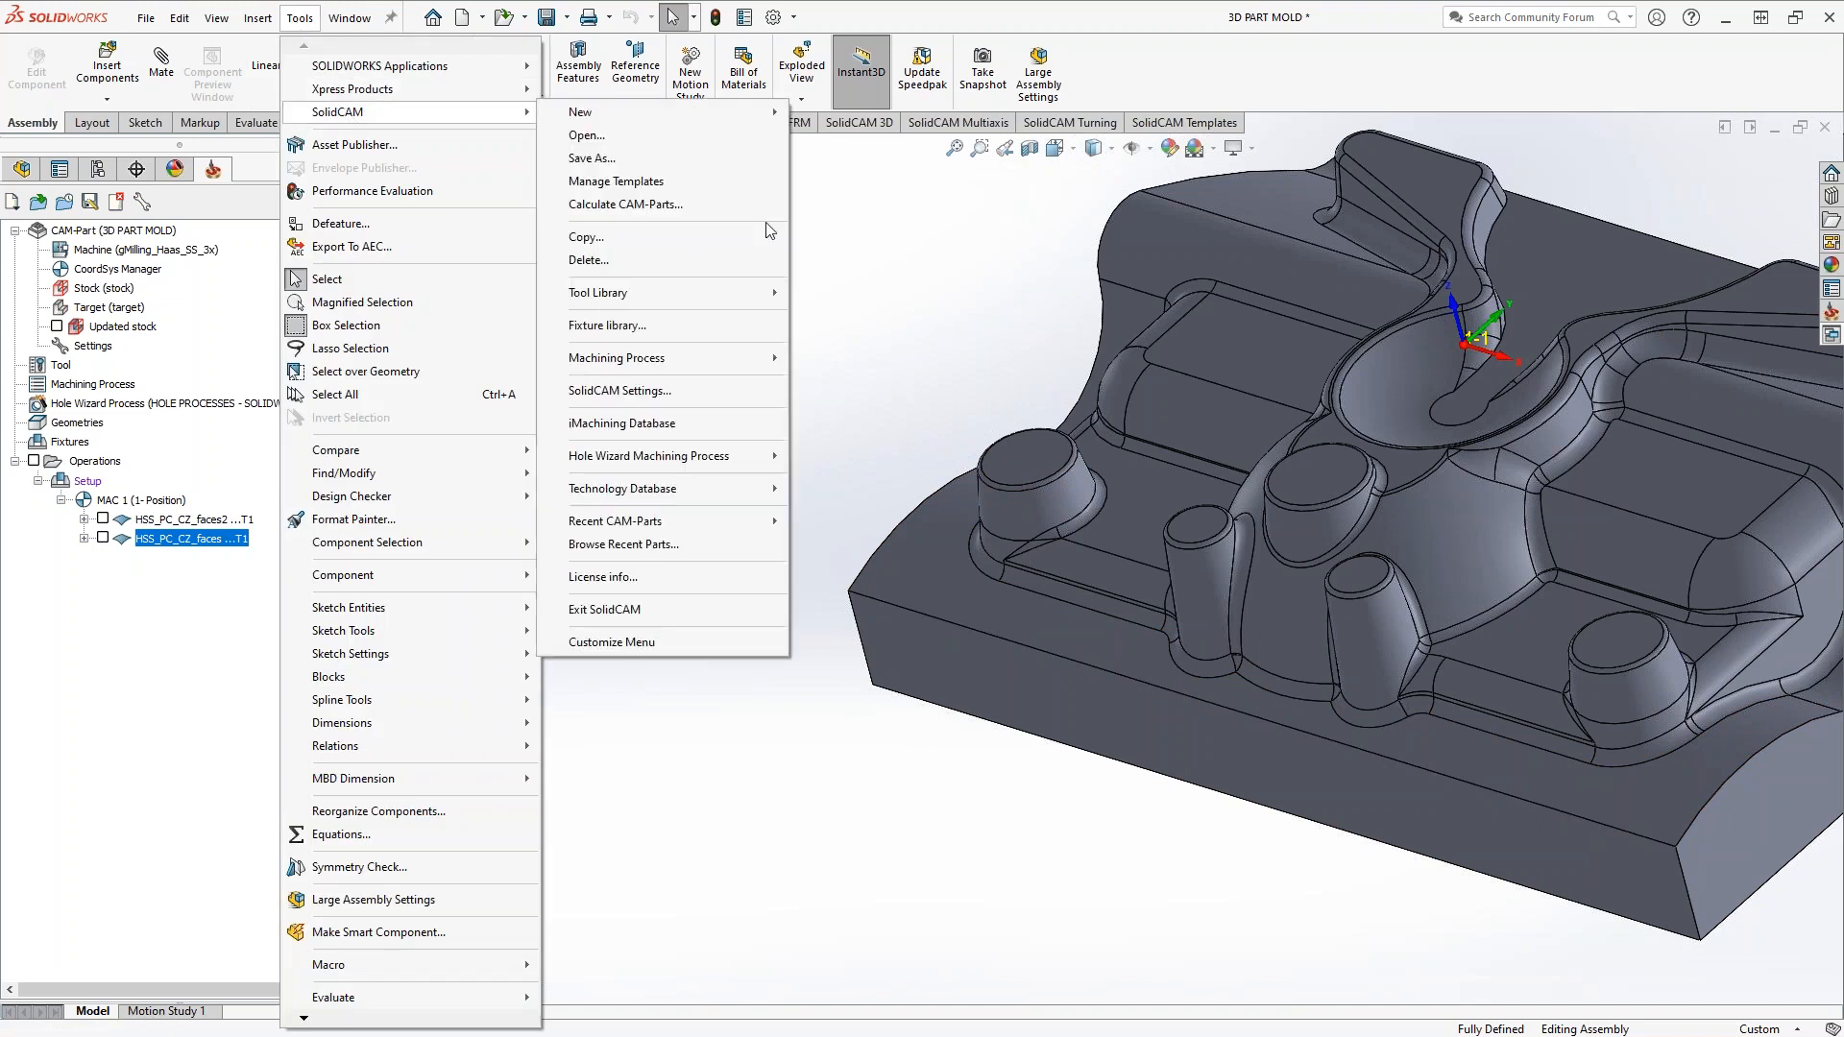
mouse_move(677, 523)
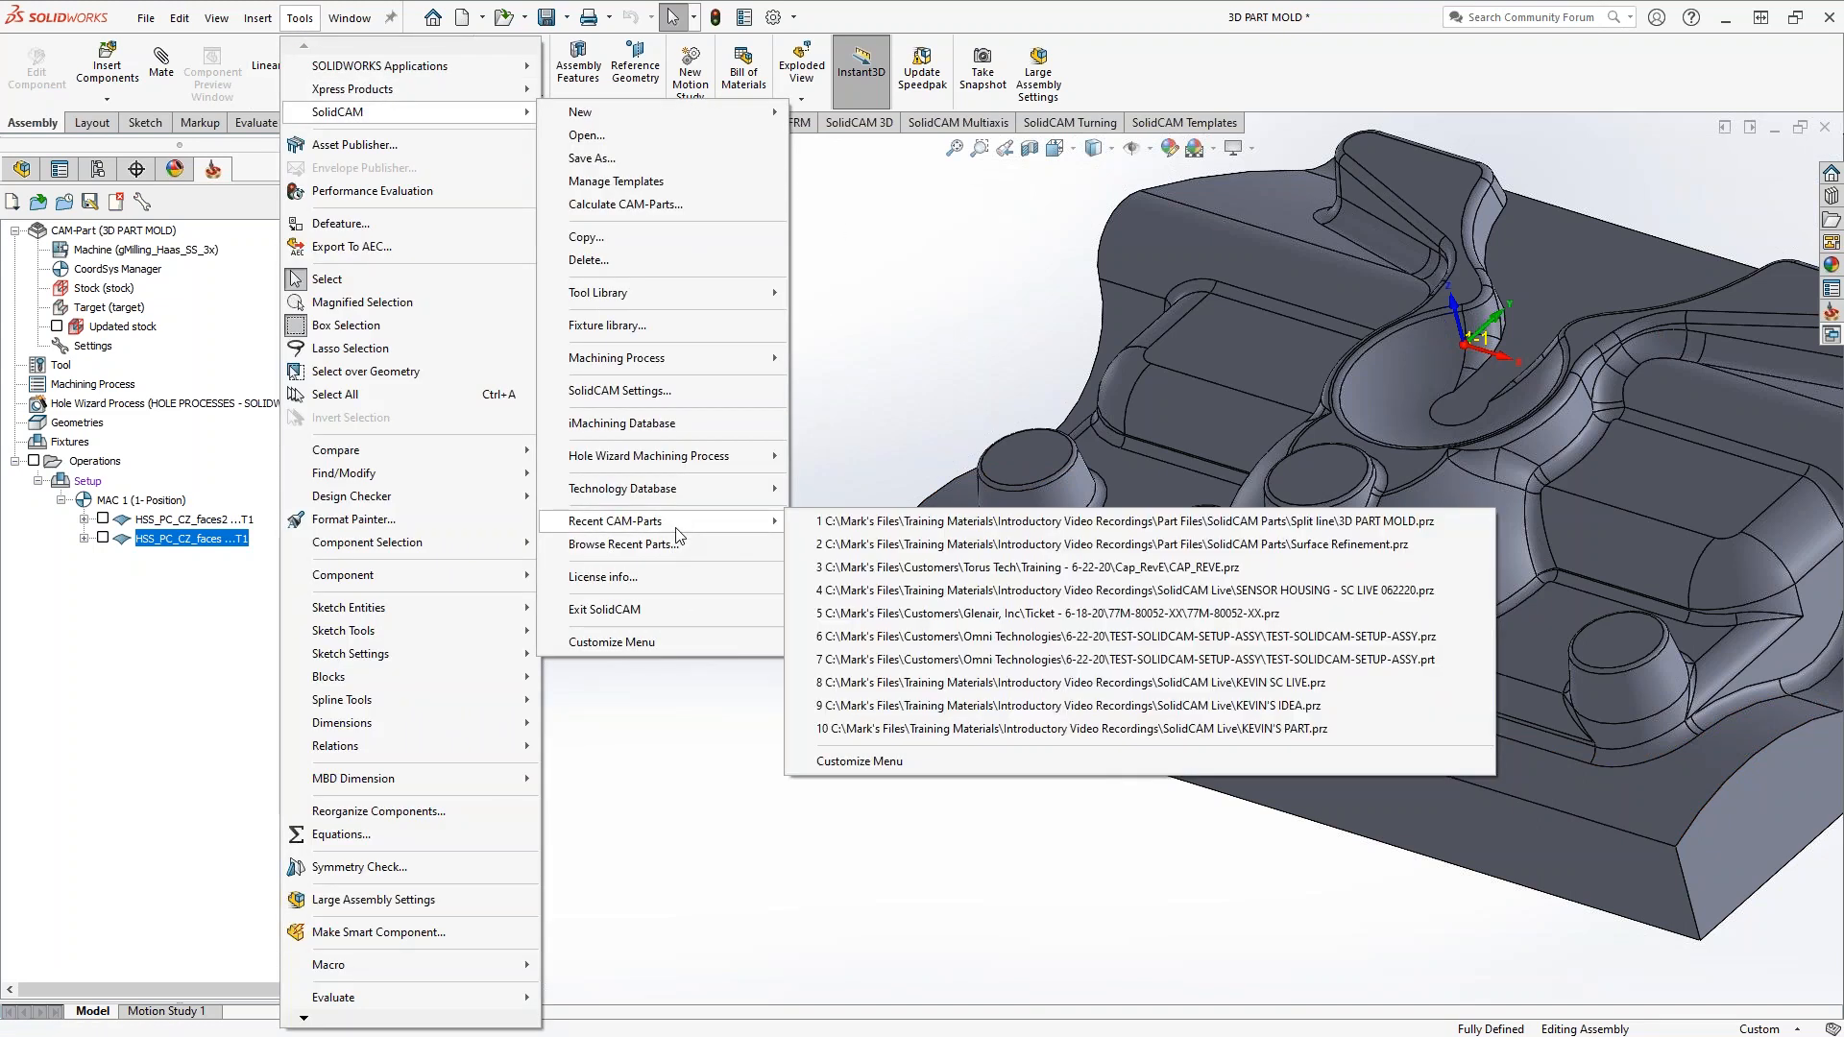
click(1283, 546)
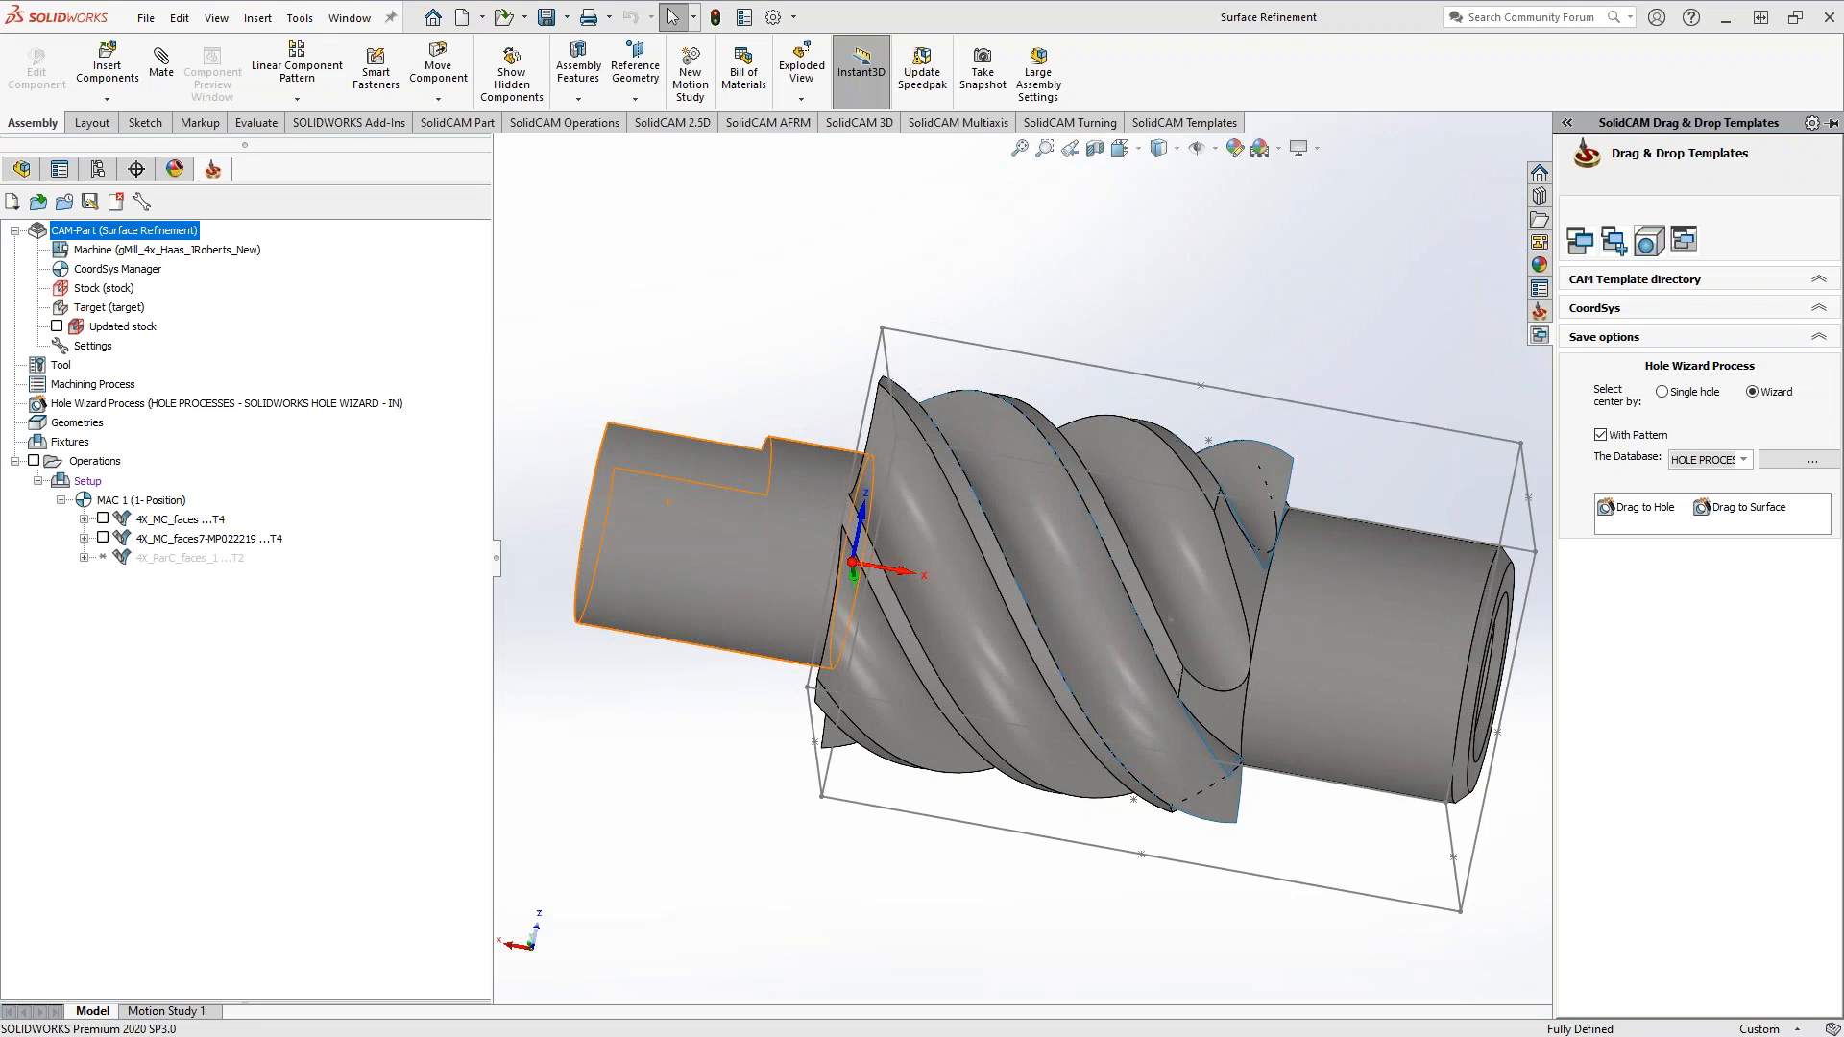
- Display the 4X_MC_faces toolpath, examine its passes at the end of the helical flute, and hide it
middle_drag(1217, 623, 1189, 649)
scroll(1185, 644, down, 5)
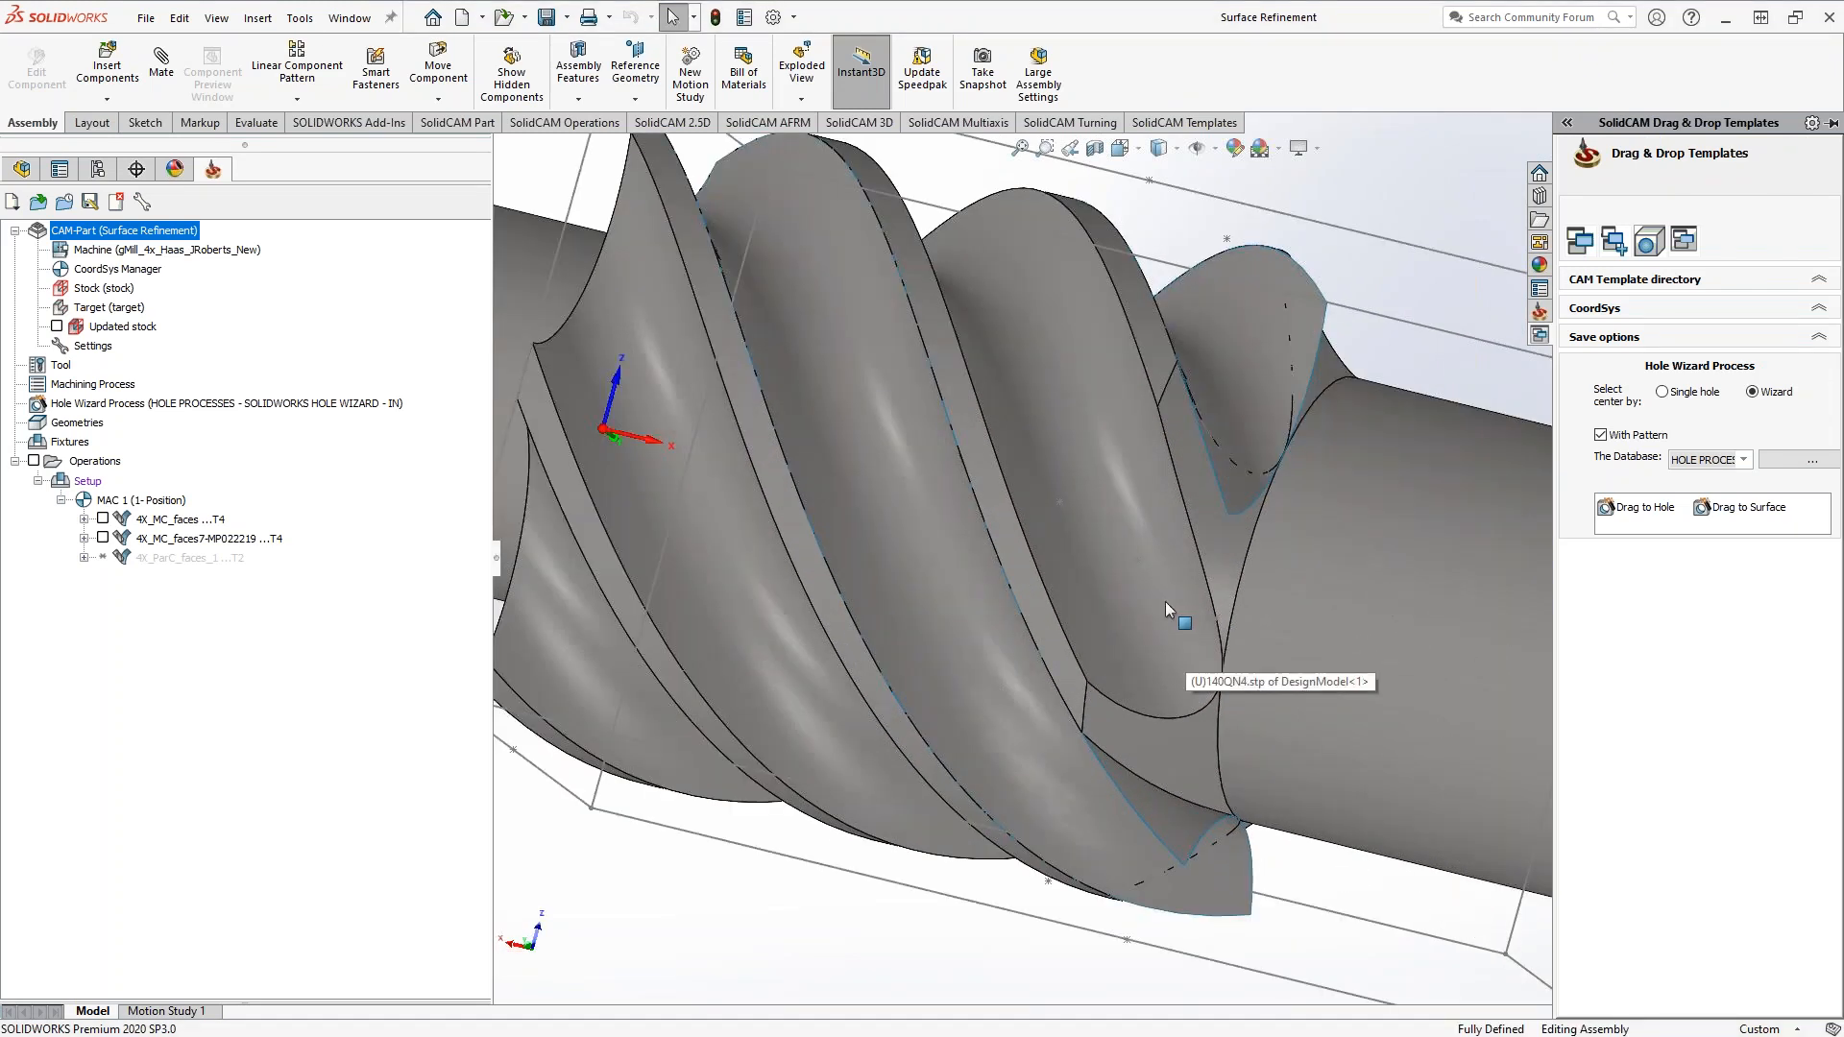
middle_drag(1164, 432, 1135, 499)
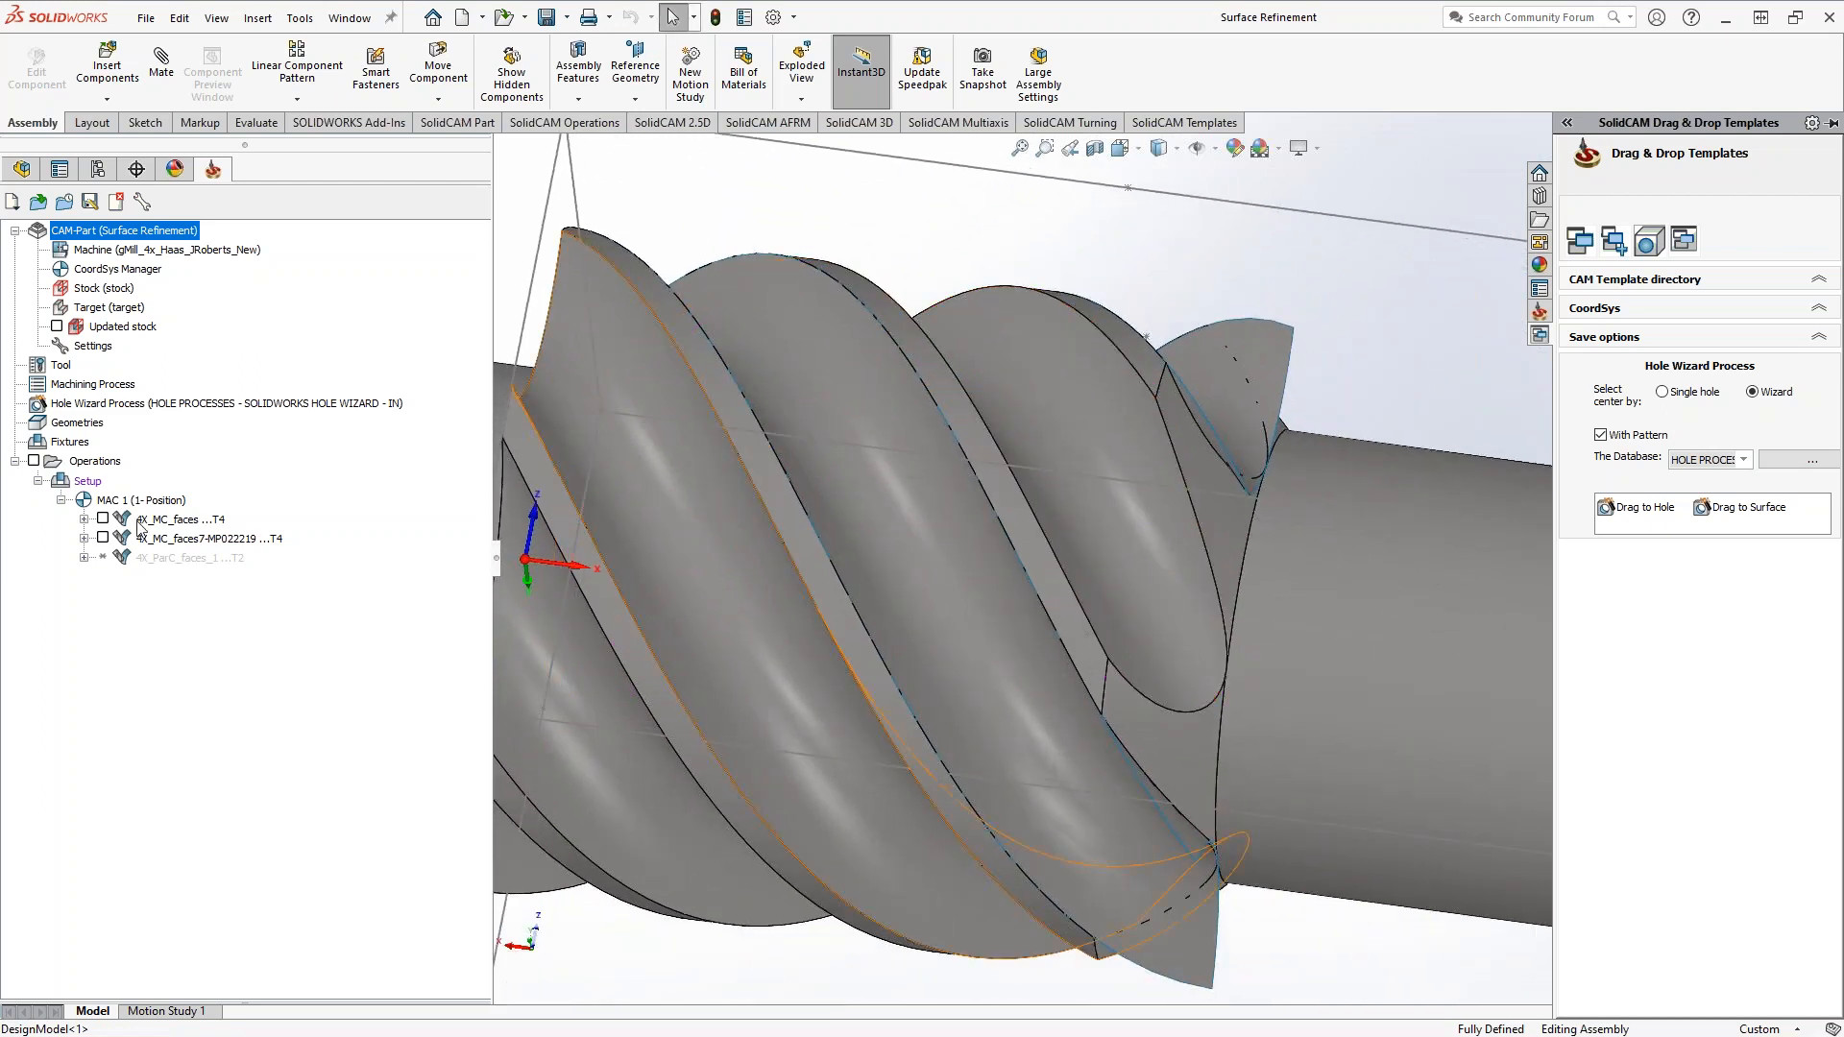
click(103, 519)
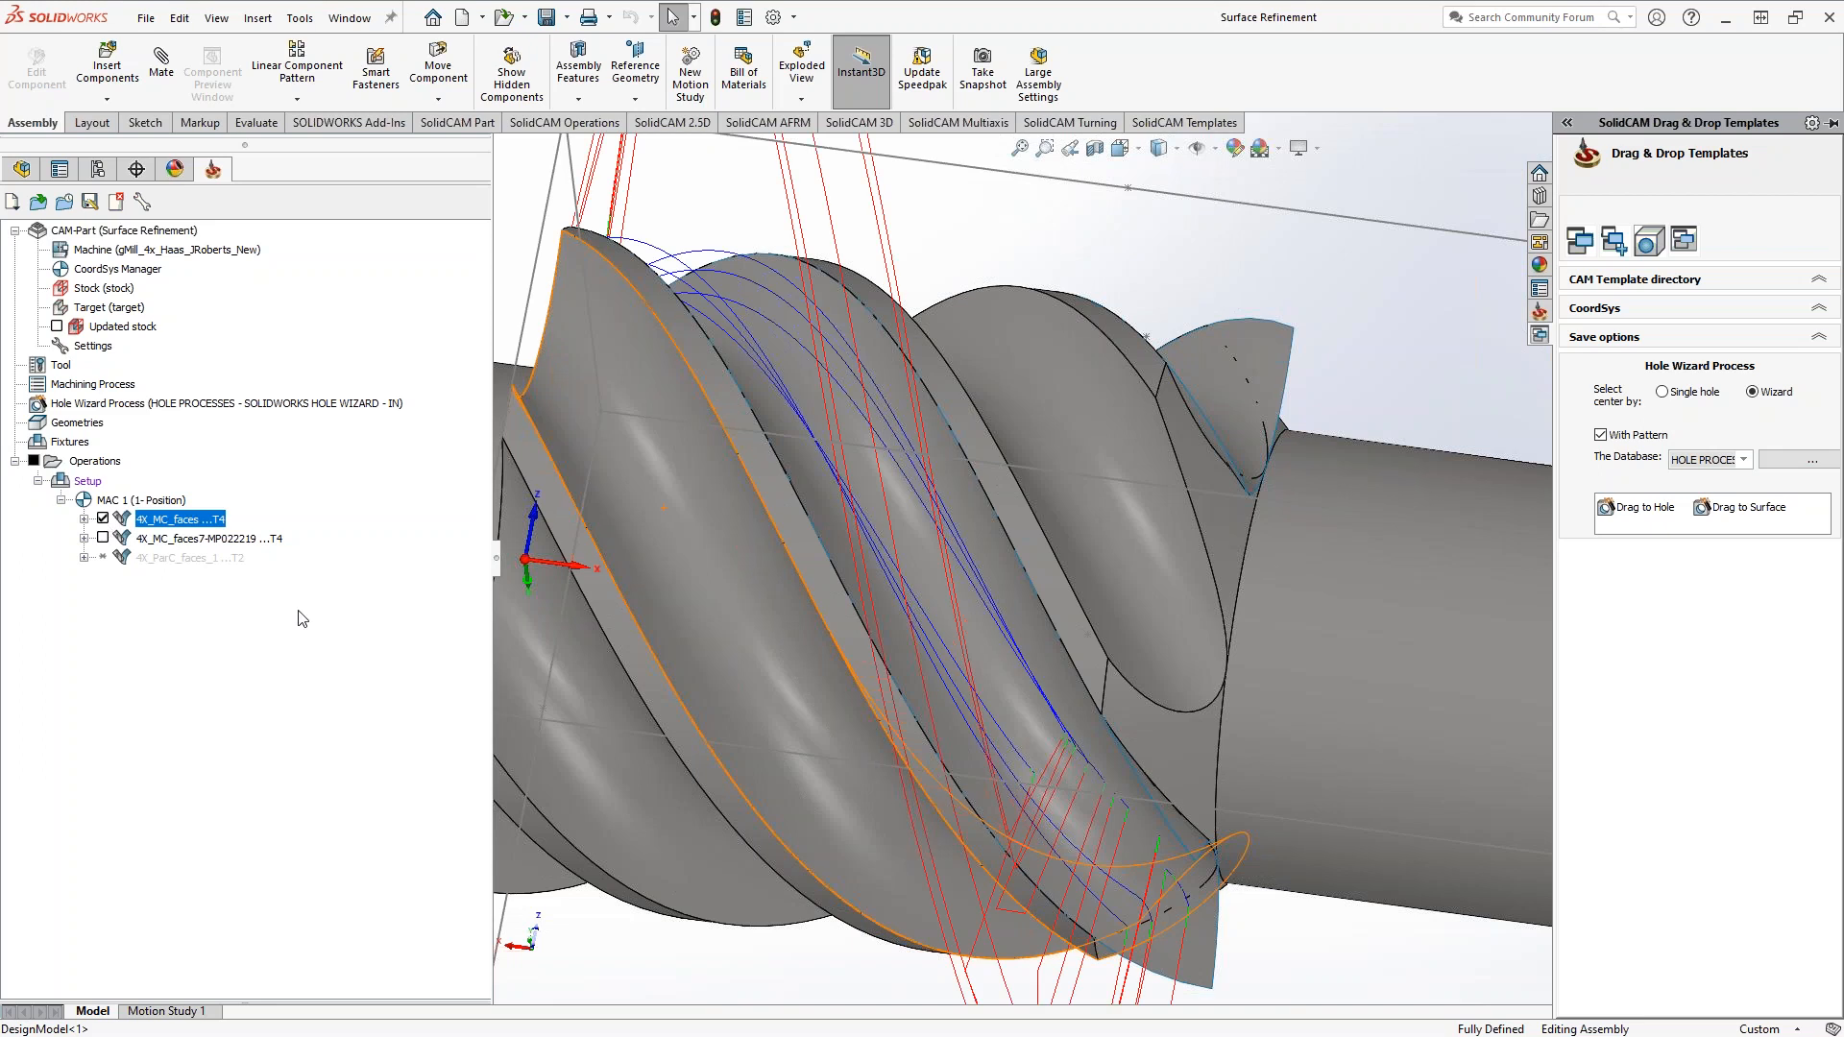
middle_drag(810, 839, 1124, 662)
scroll(1139, 653, down, 5)
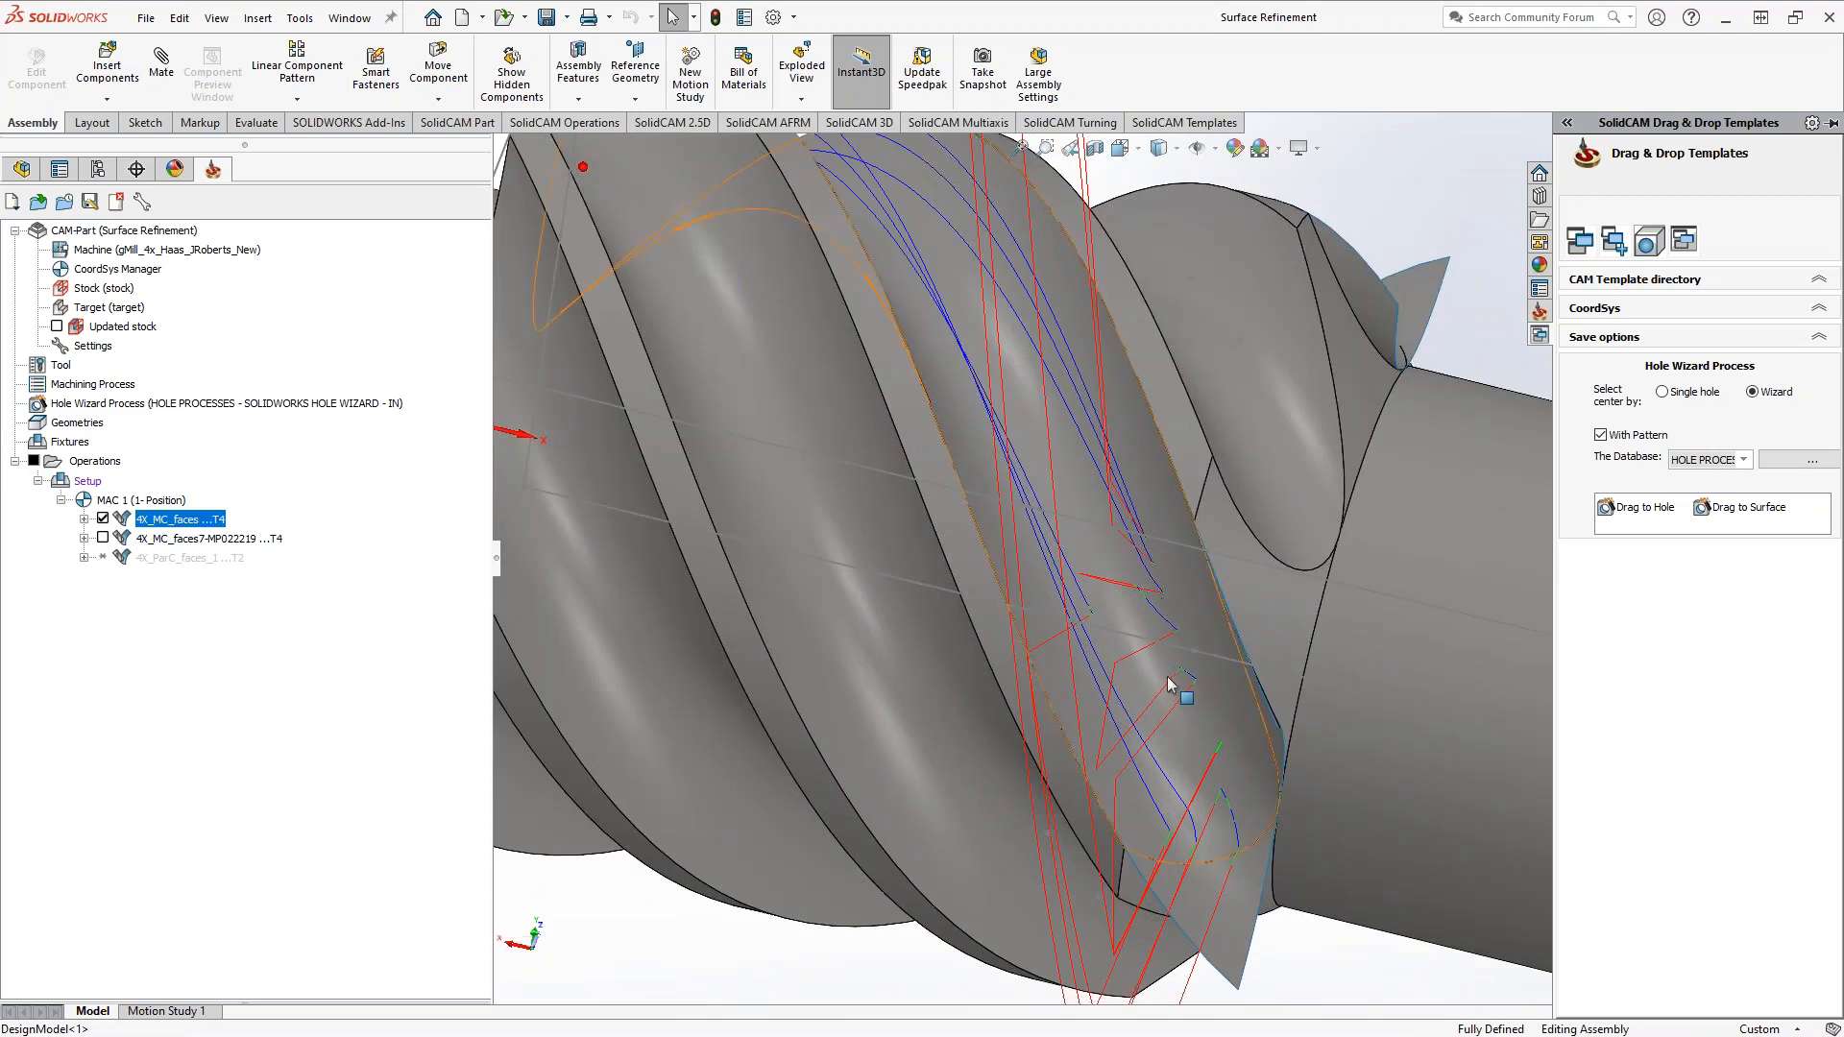
middle_drag(1149, 567, 1111, 851)
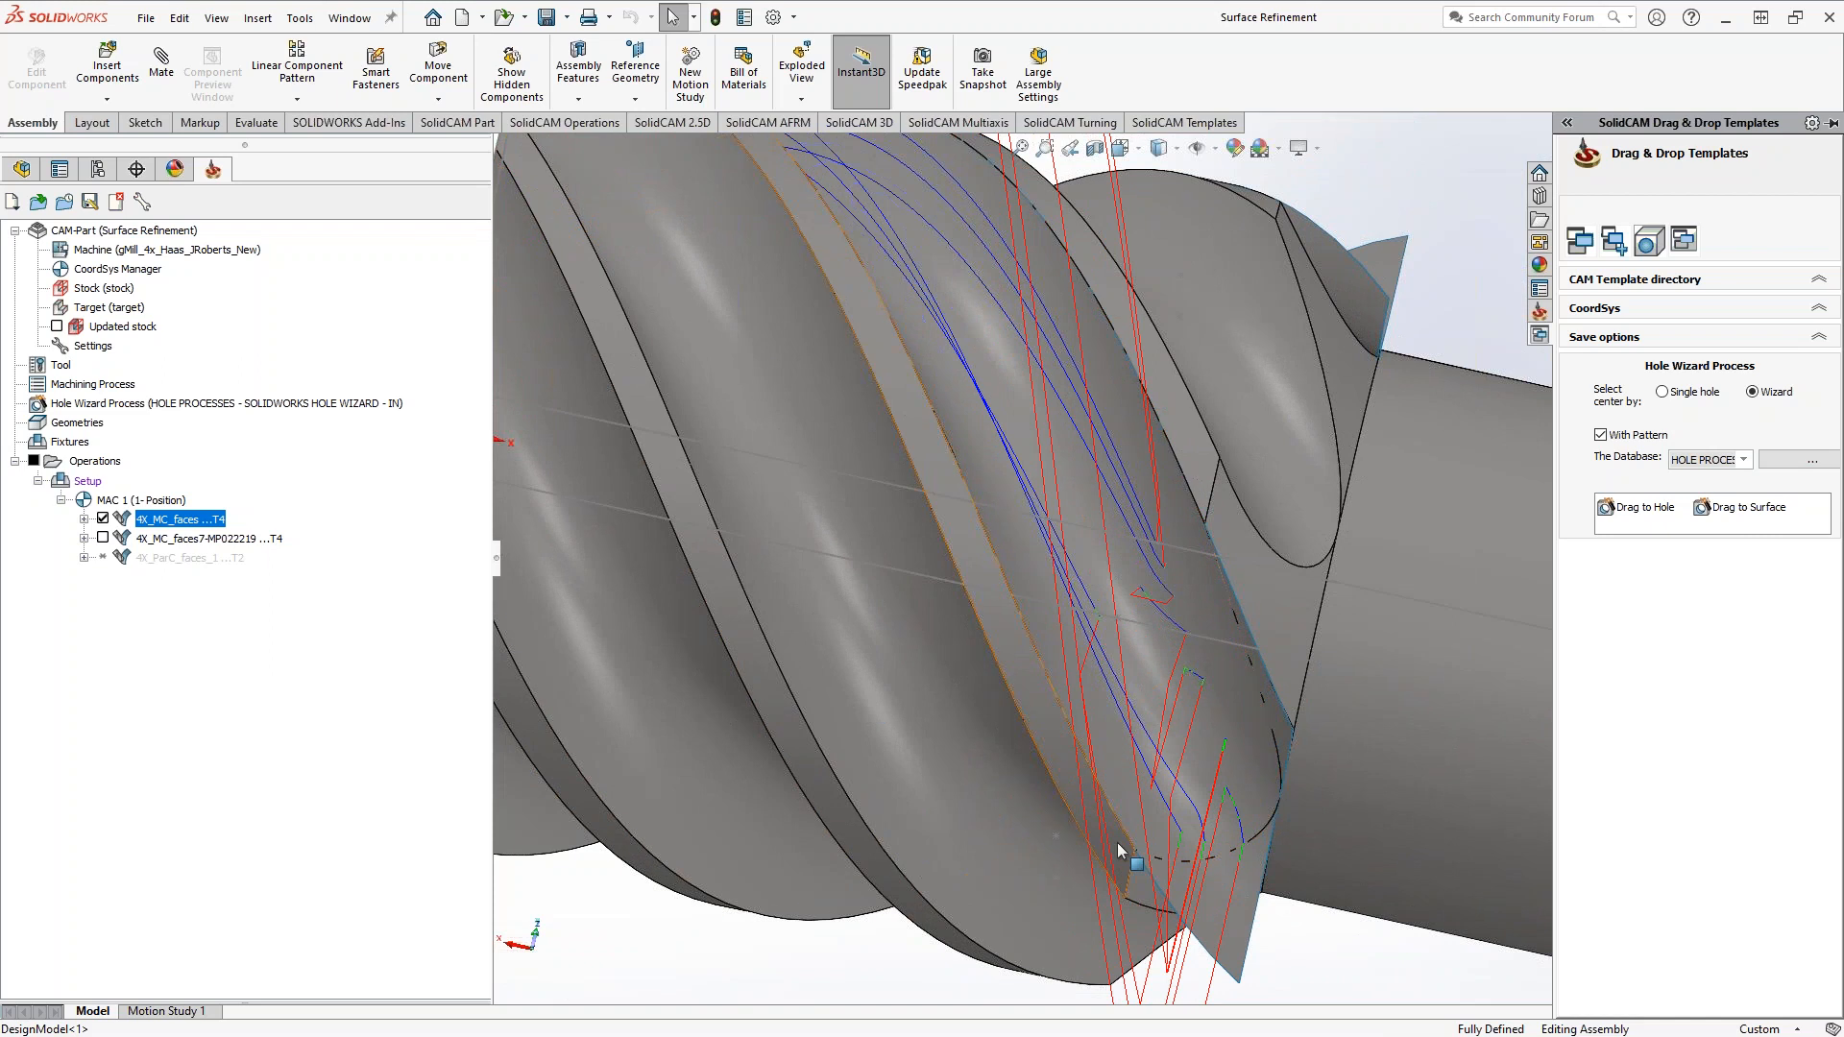
scroll(1112, 850, up, 6)
scroll(1215, 892, down, 8)
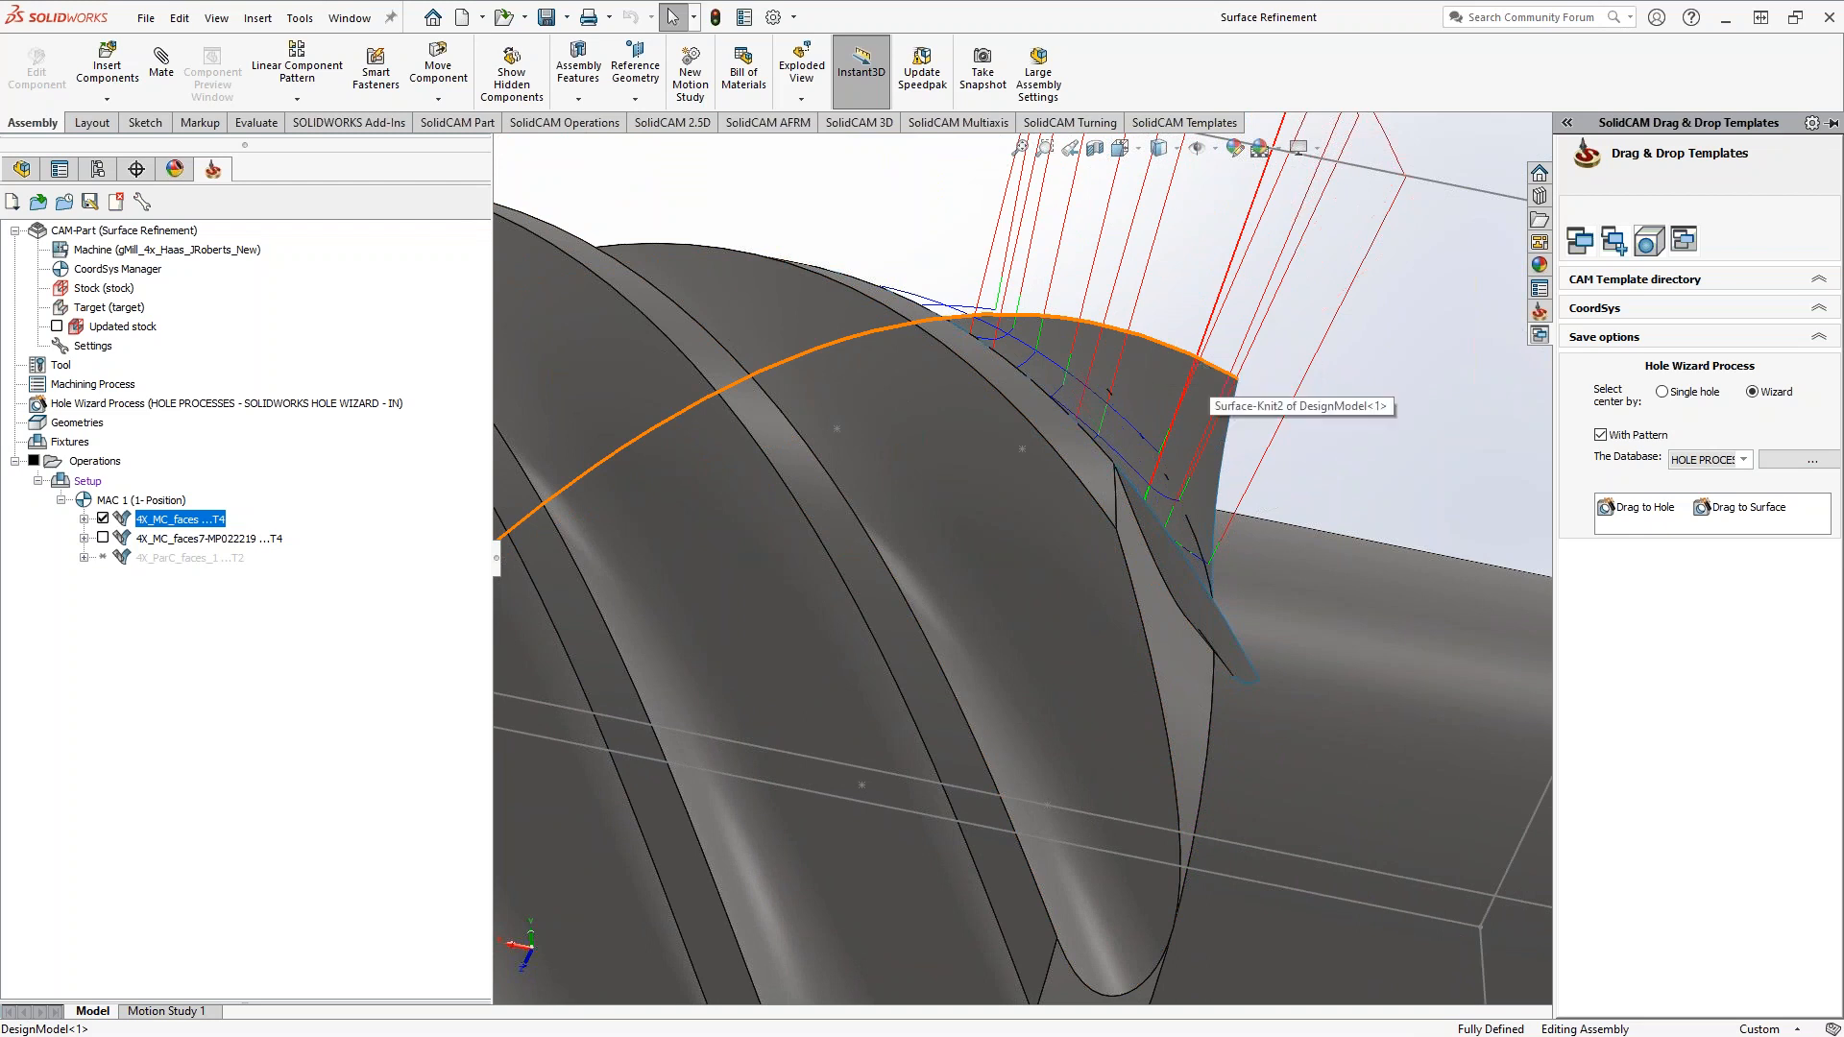
middle_drag(1196, 446, 1103, 408)
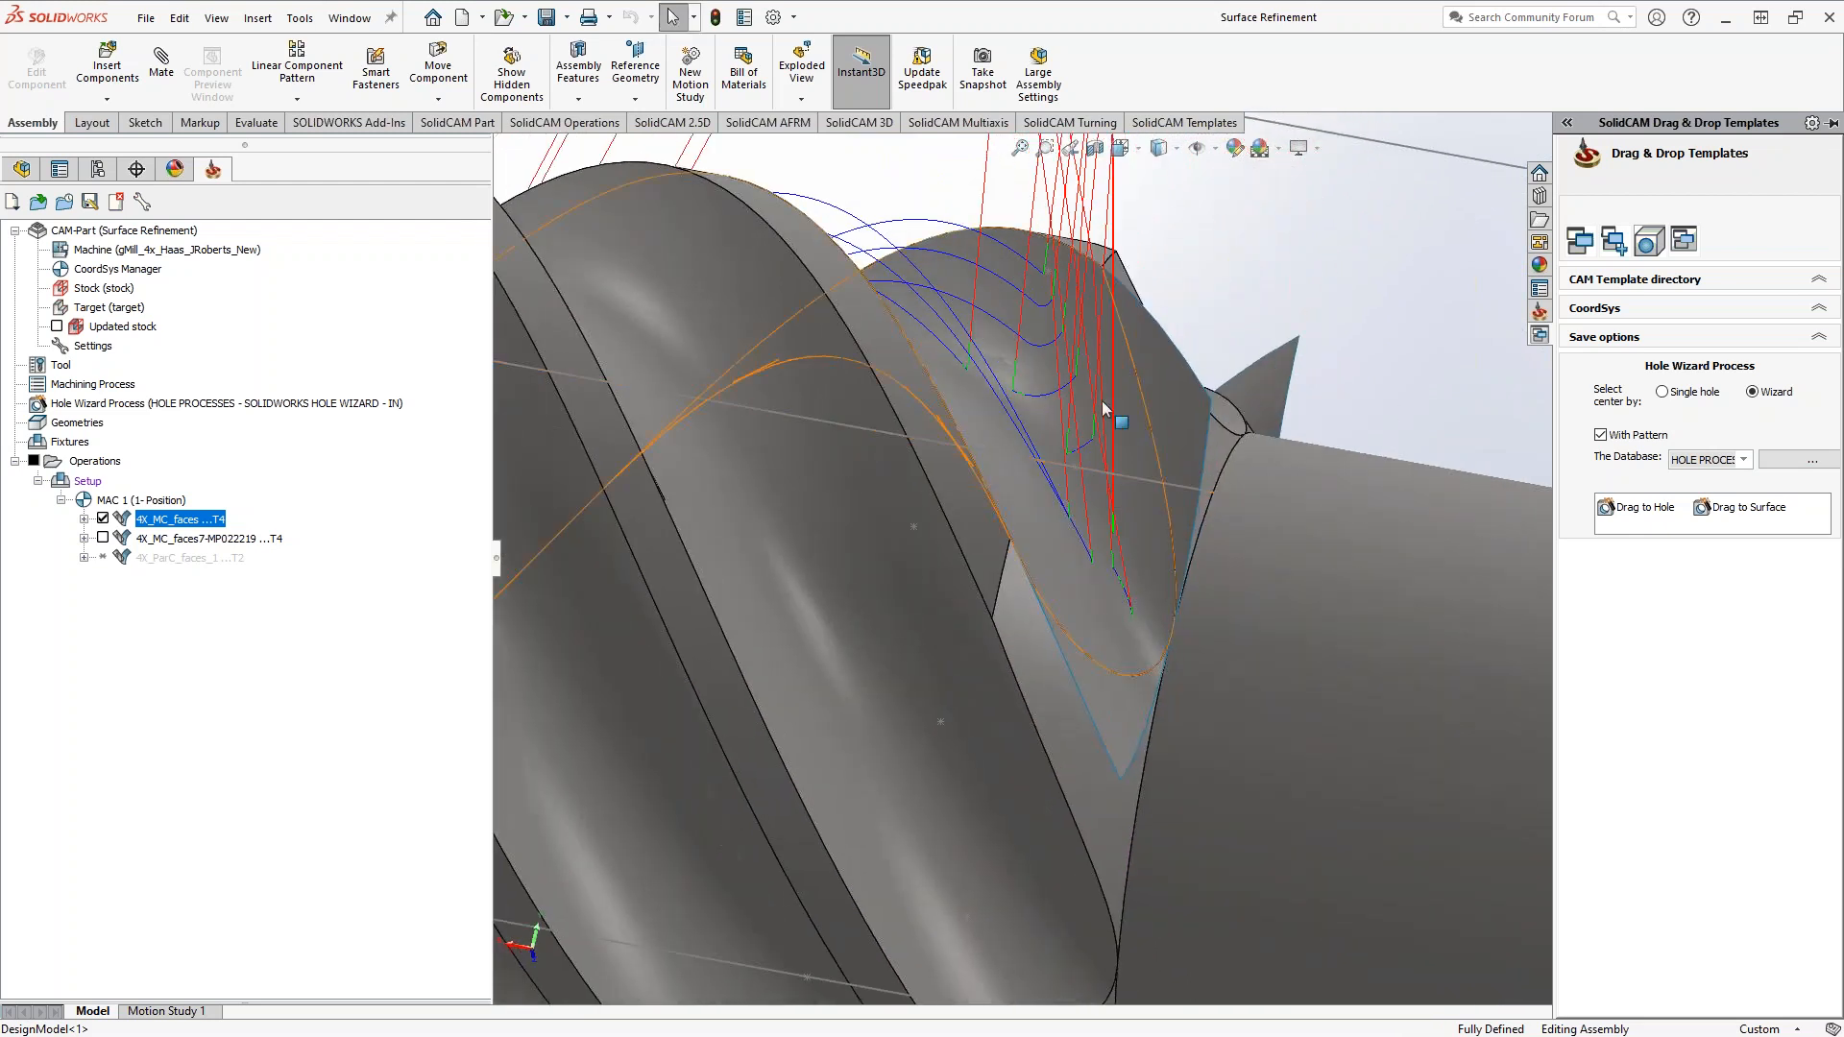
click(103, 518)
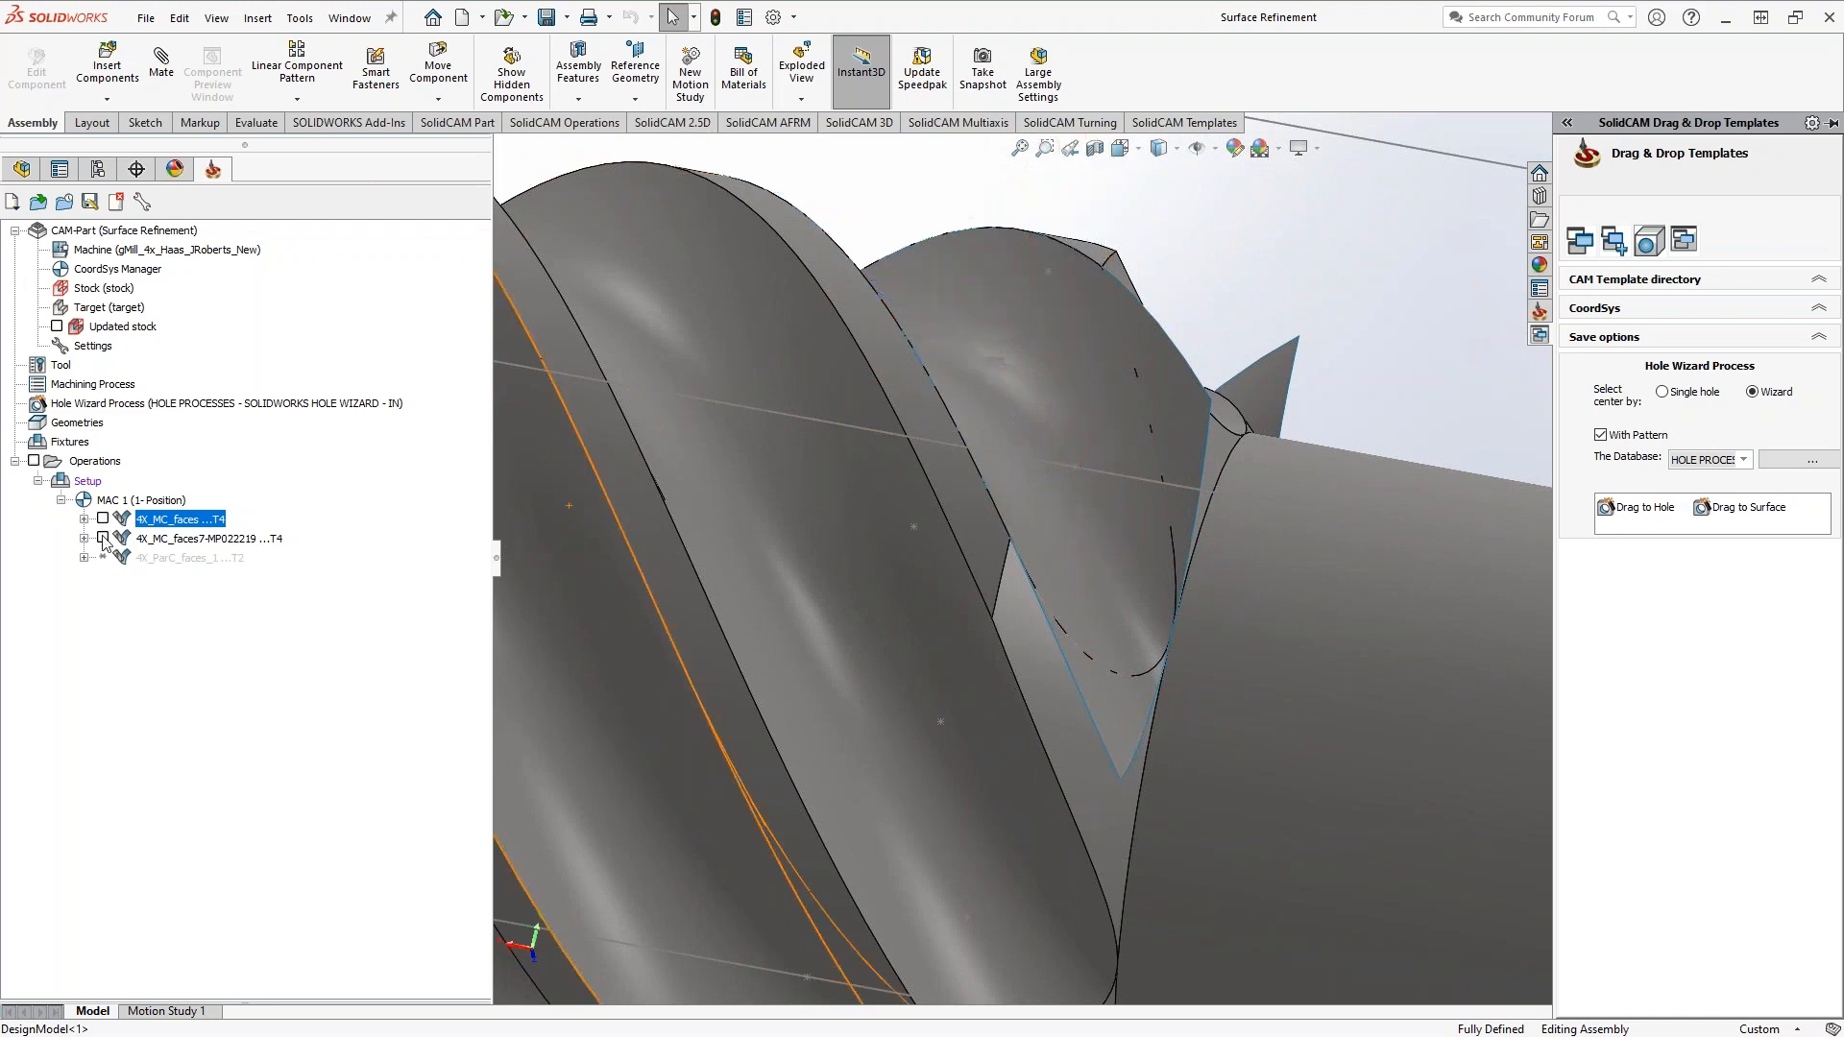
- Display the 4X_MC_faces7-MP022219 toolpath, inspect it at the flute end, and hide it
click(103, 538)
mouse_move(1223, 786)
middle_down()
mouse_move(1088, 509)
mouse_move(984, 545)
mouse_move(1224, 538)
middle_up()
click(102, 538)
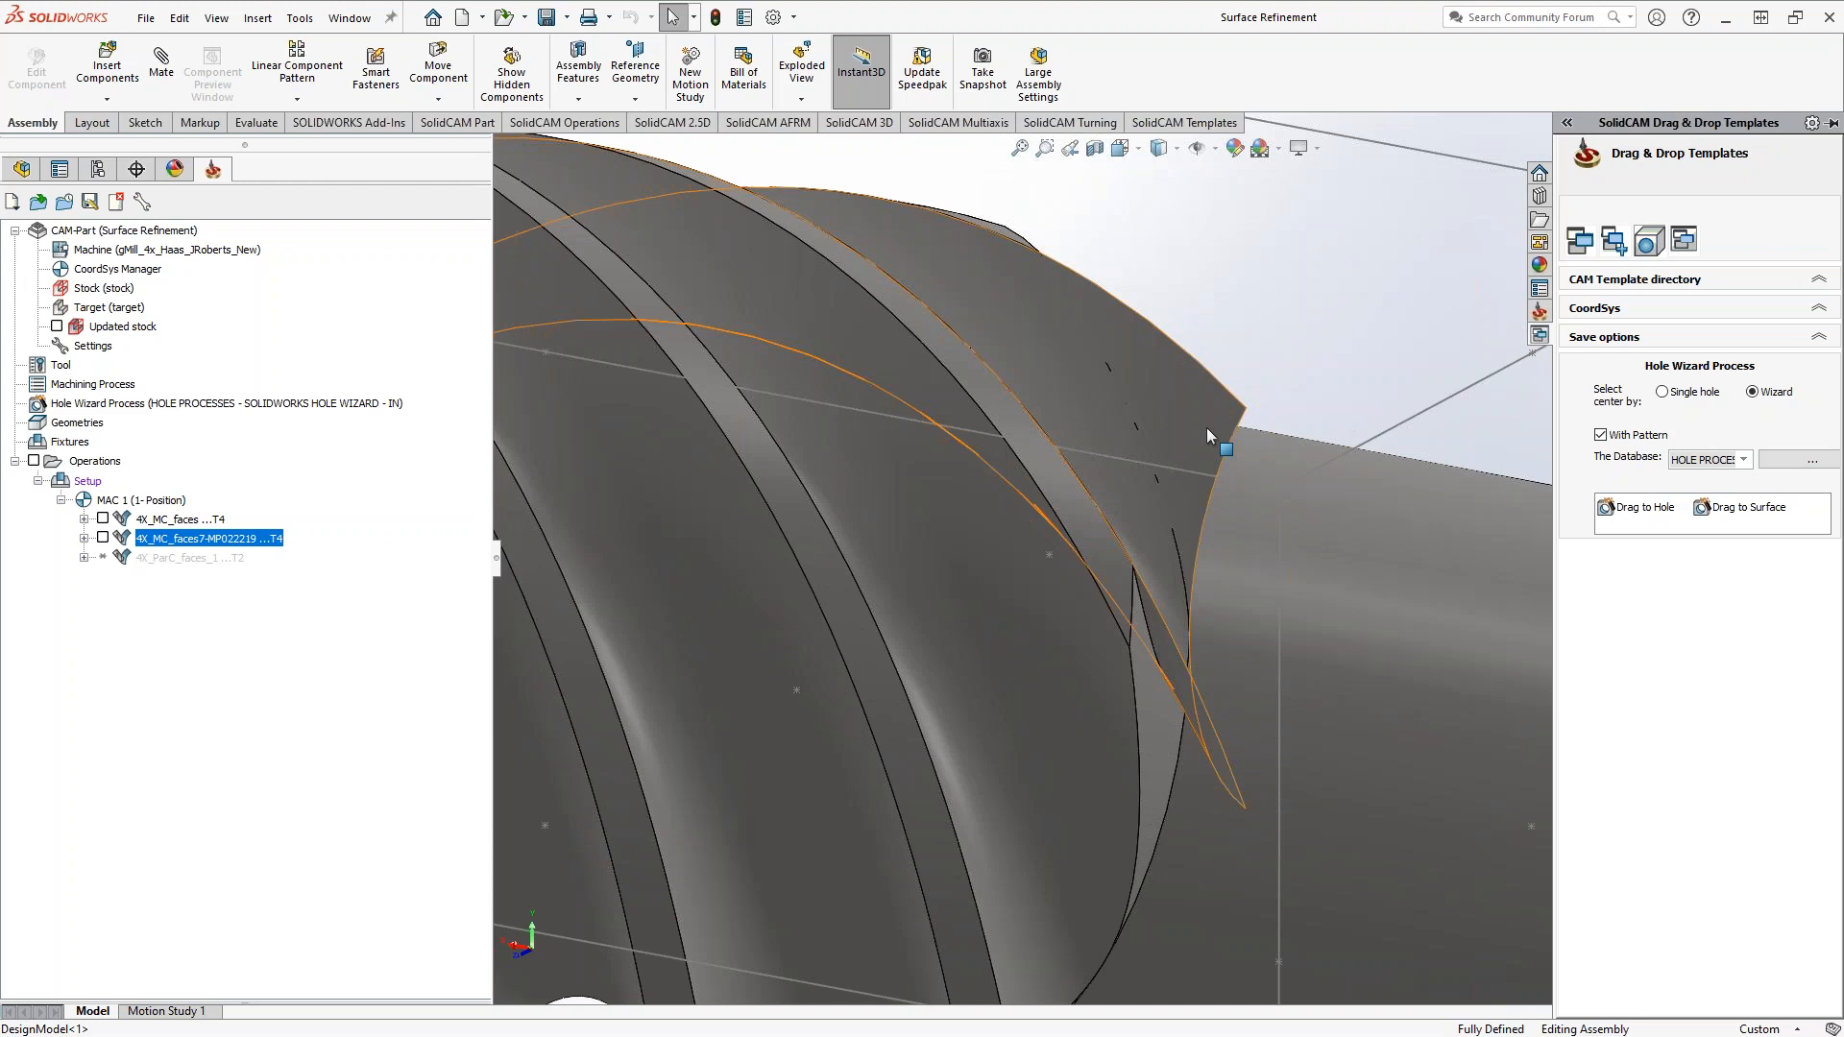
- Examine the extended flute surfaces and the untouched helical flutes where they meet the cylindrical shaft
middle_drag(1188, 650, 1139, 715)
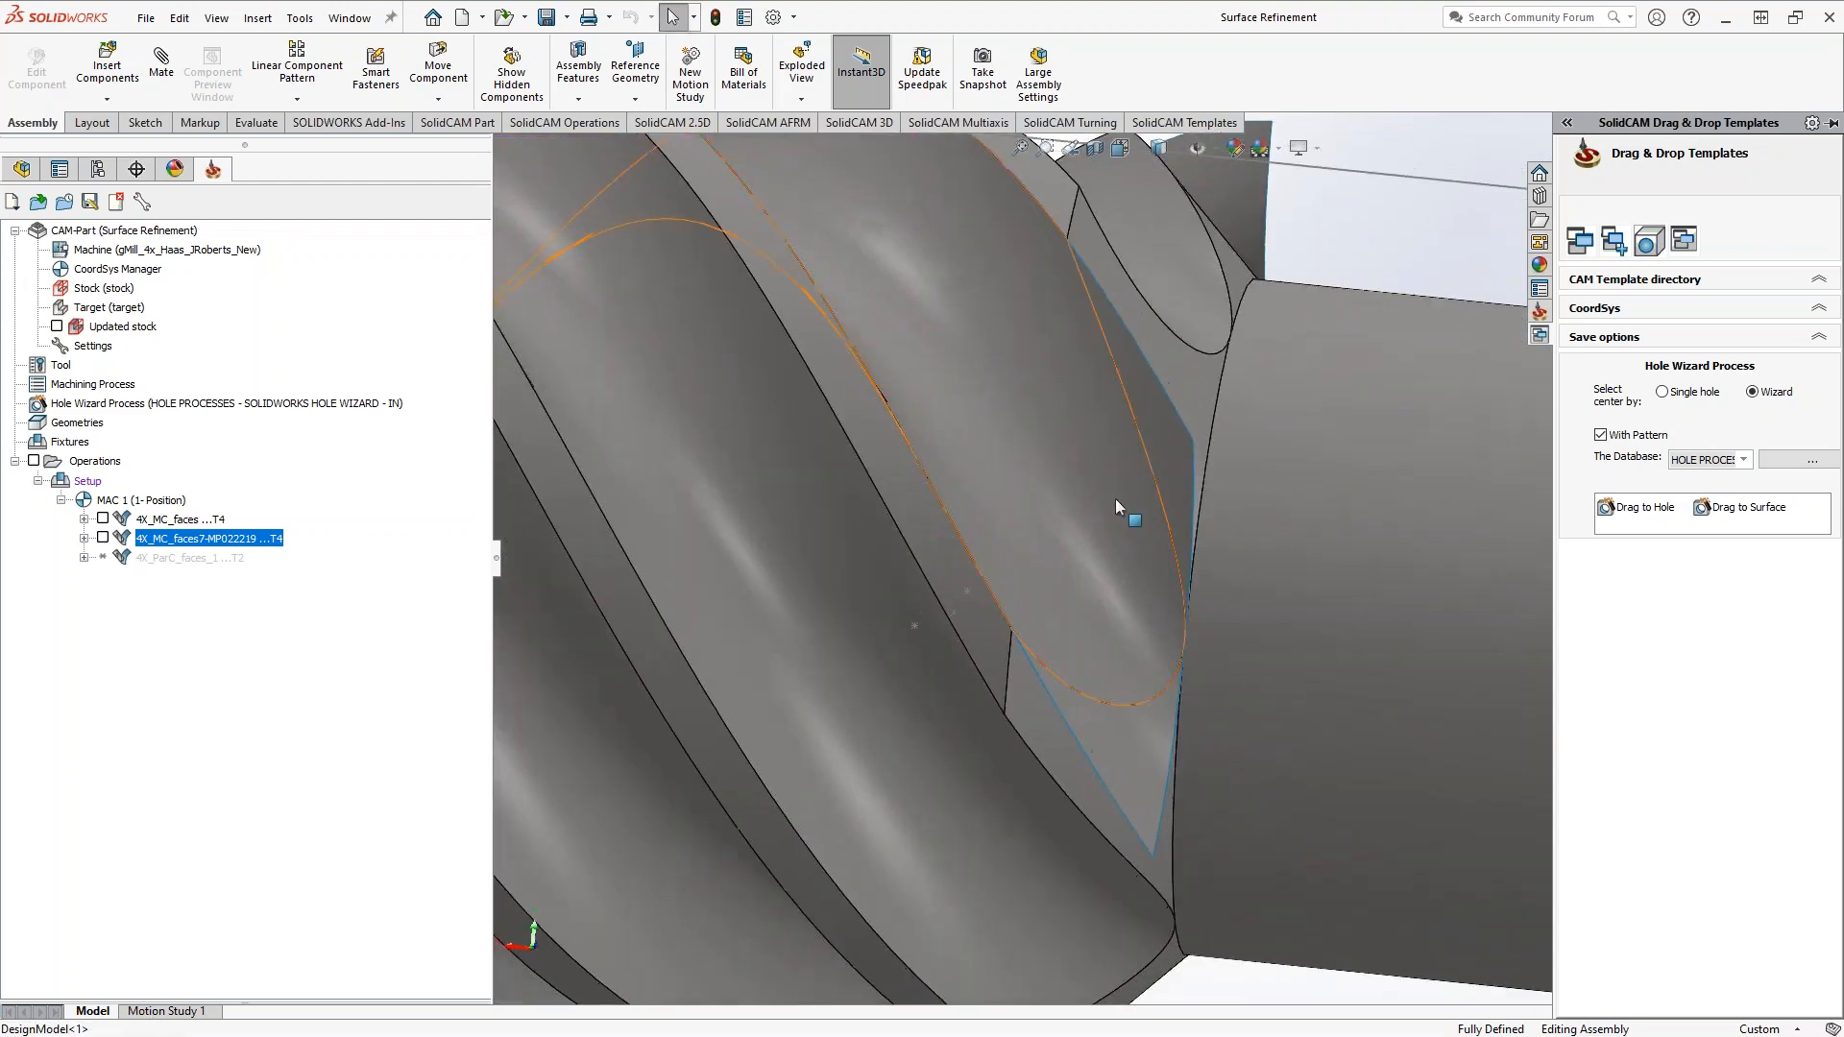
middle_drag(1156, 567, 1140, 311)
scroll(1118, 669, up, 6)
scroll(1112, 756, down, 1)
scroll(1112, 756, down, 1)
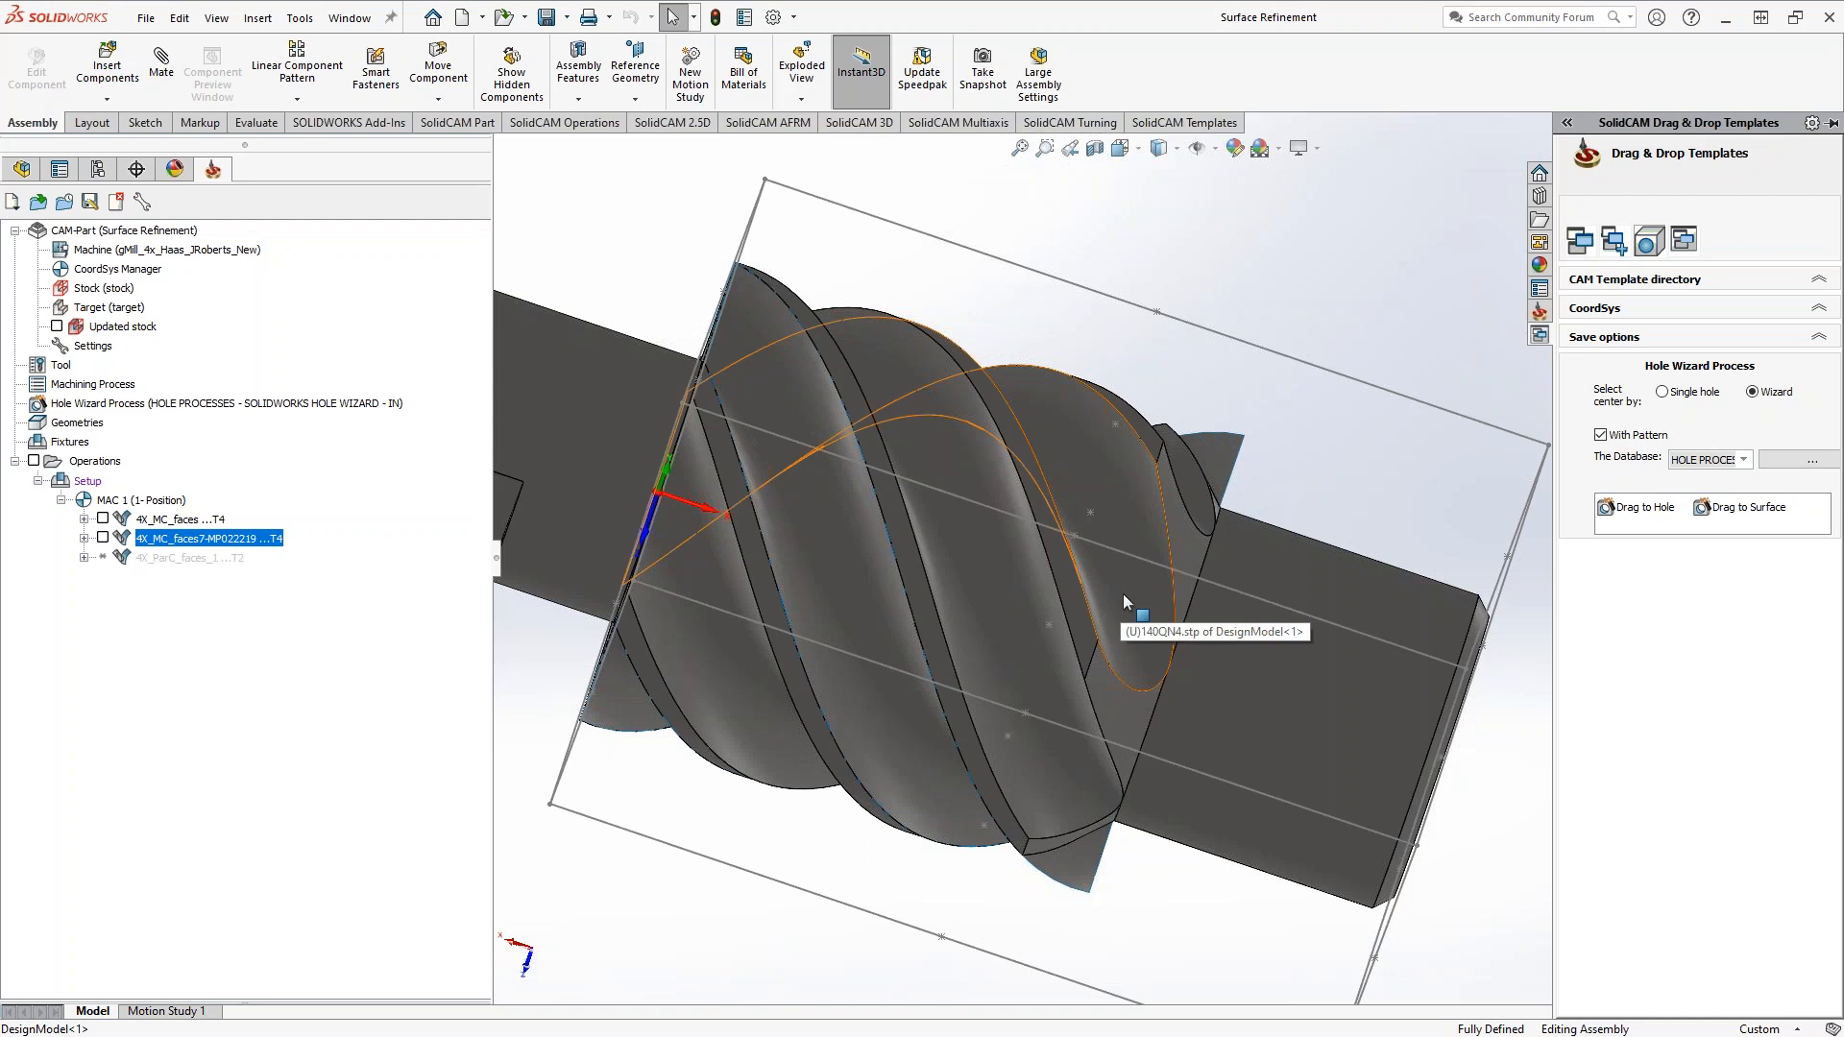
middle_drag(1109, 498, 1132, 420)
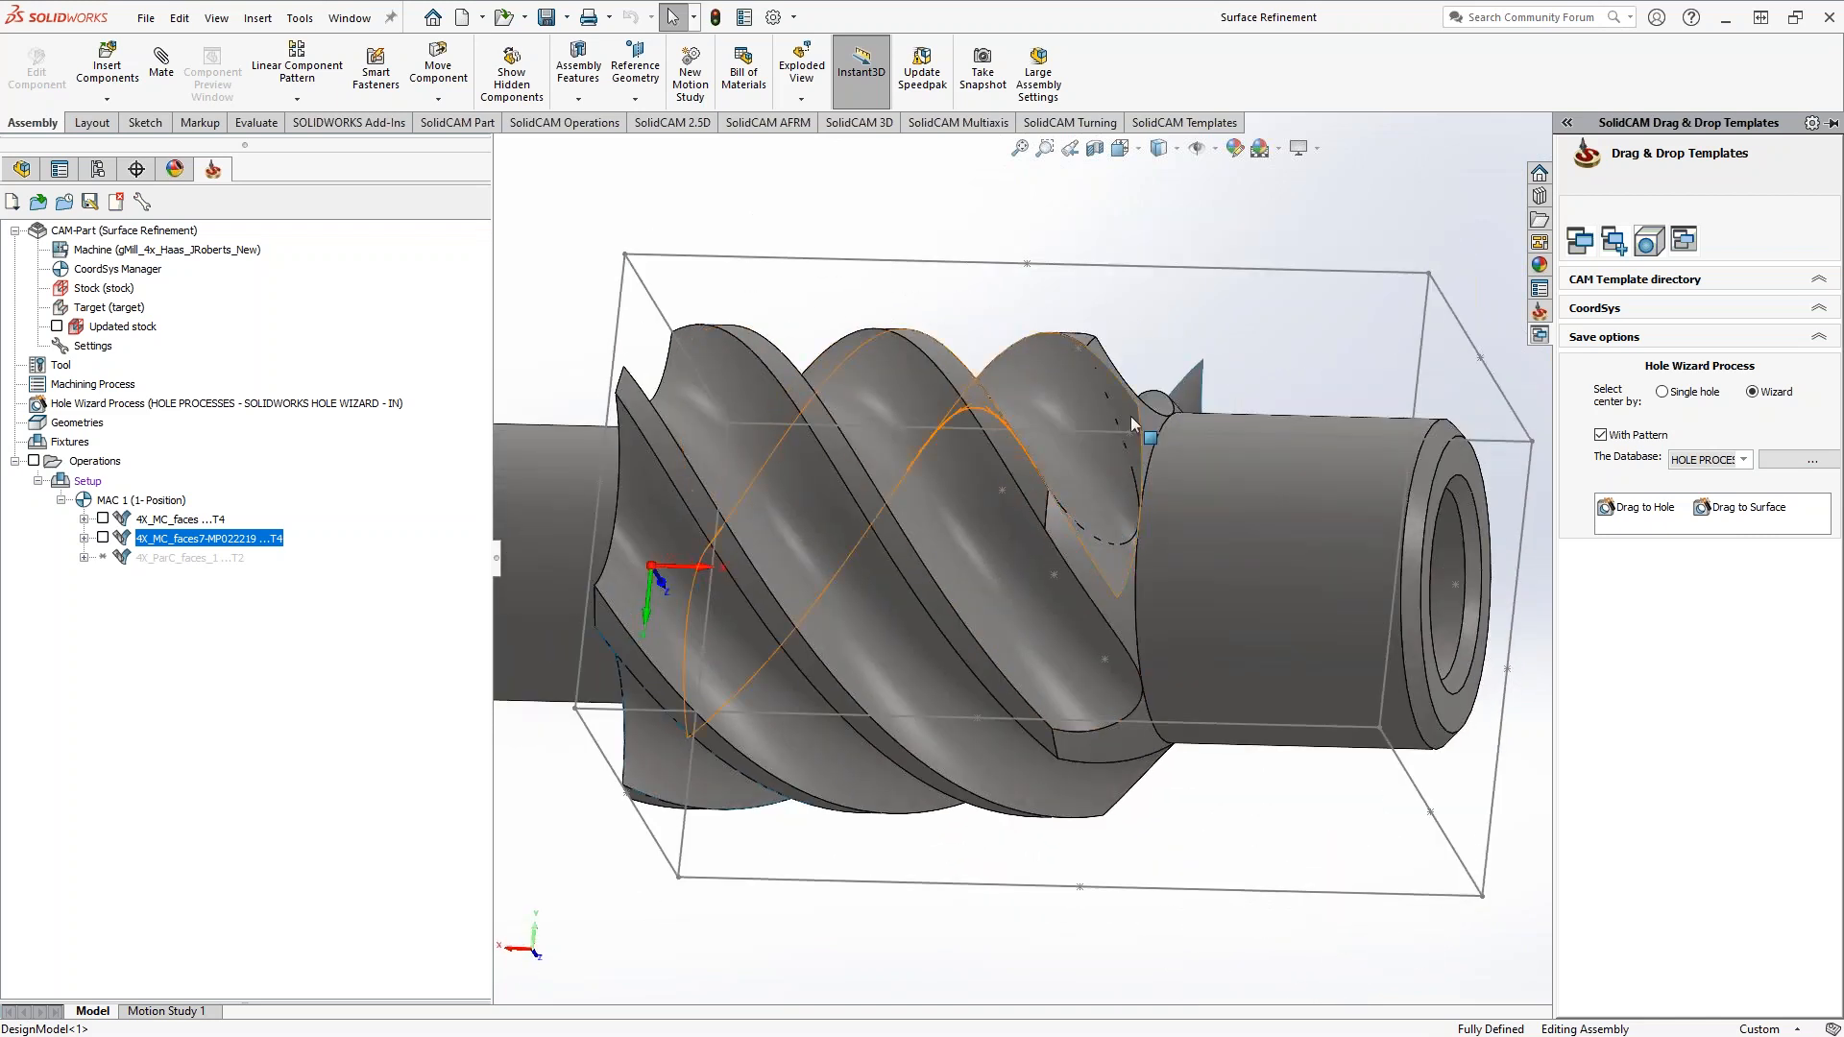
middle_drag(1123, 423, 1119, 545)
scroll(1110, 487, down, 2)
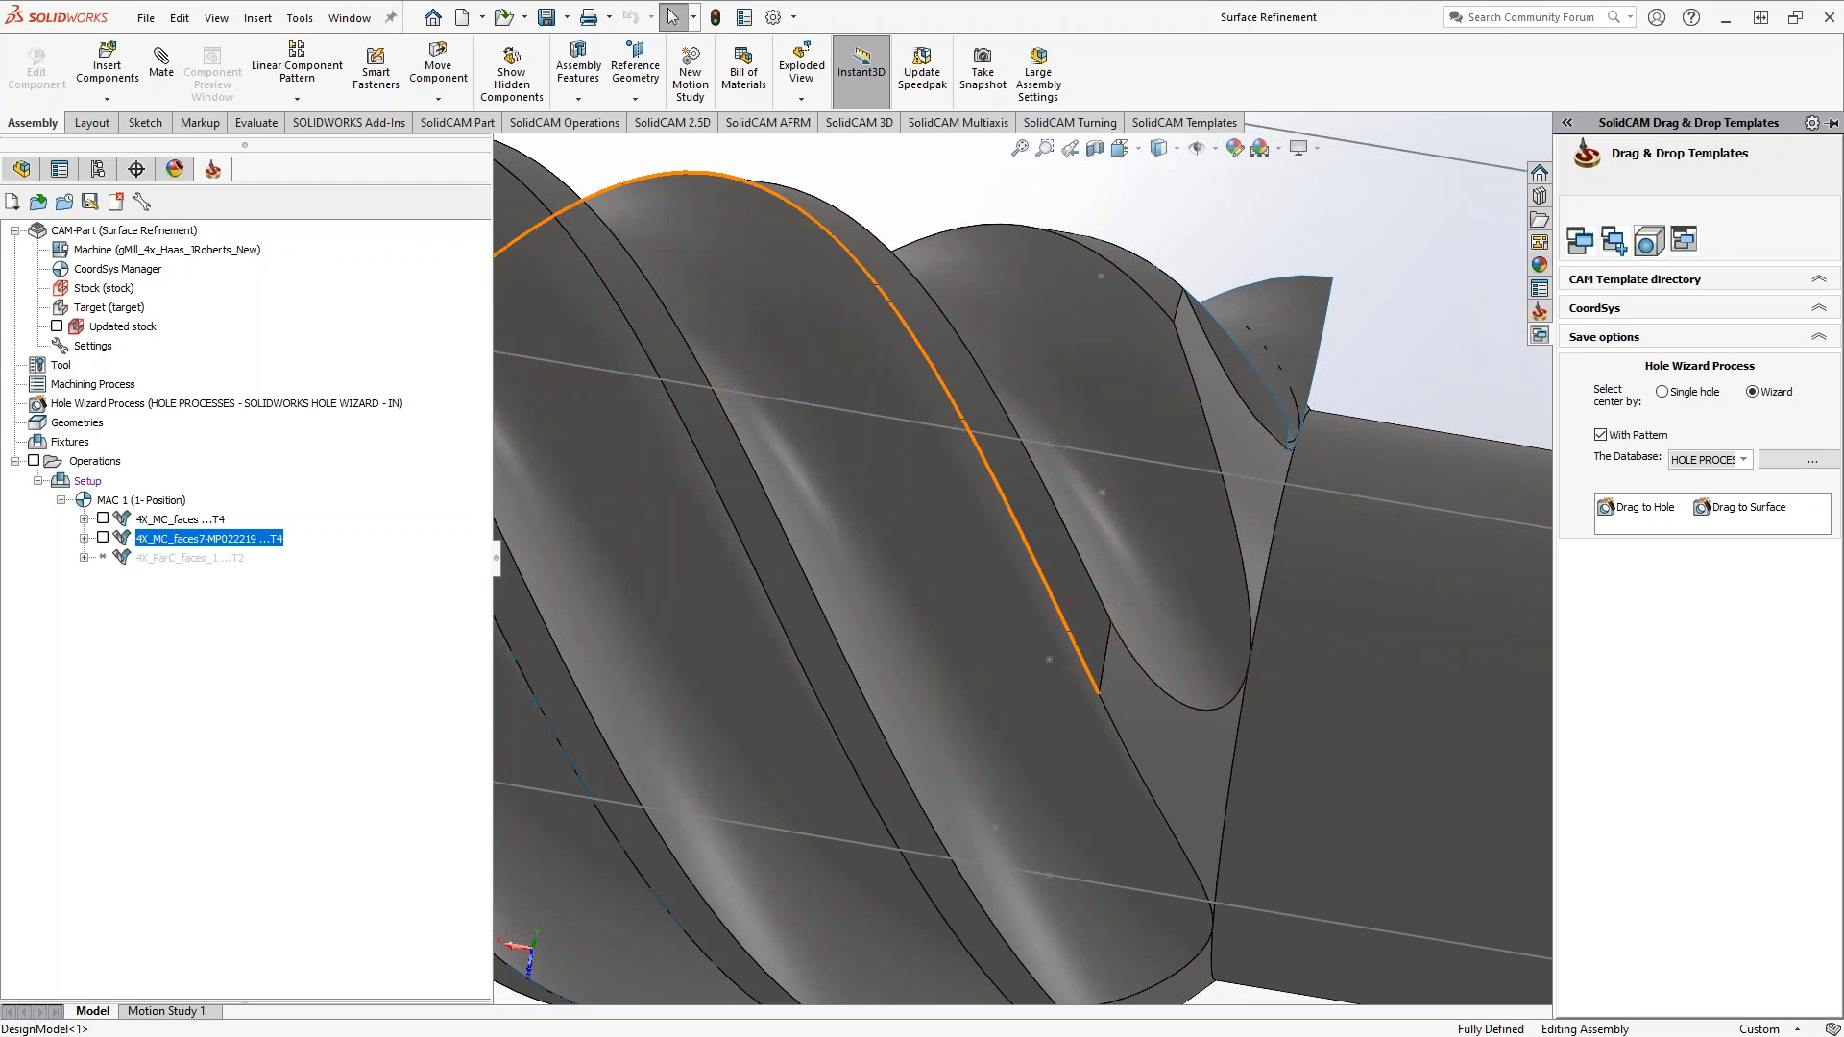
- Start editing the DesignModel part in the context of the Surface Refinement assembly
click(21, 170)
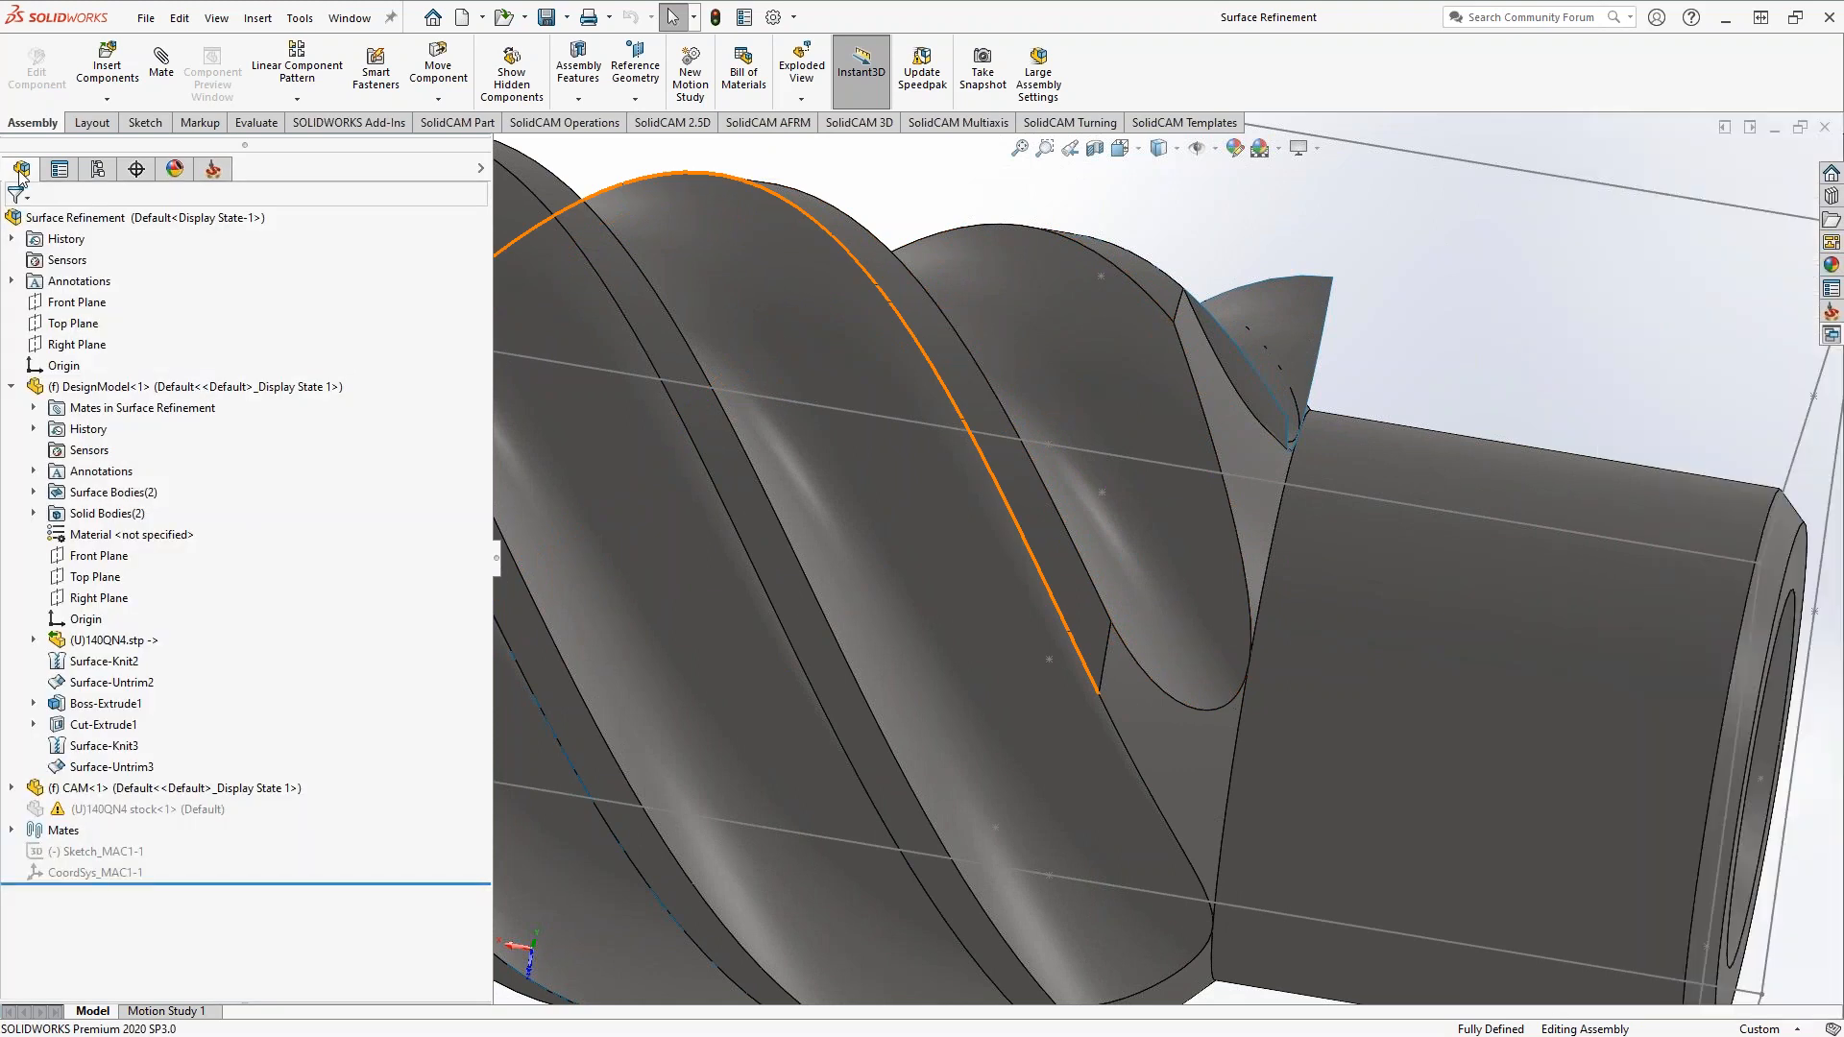
right_click(135, 386)
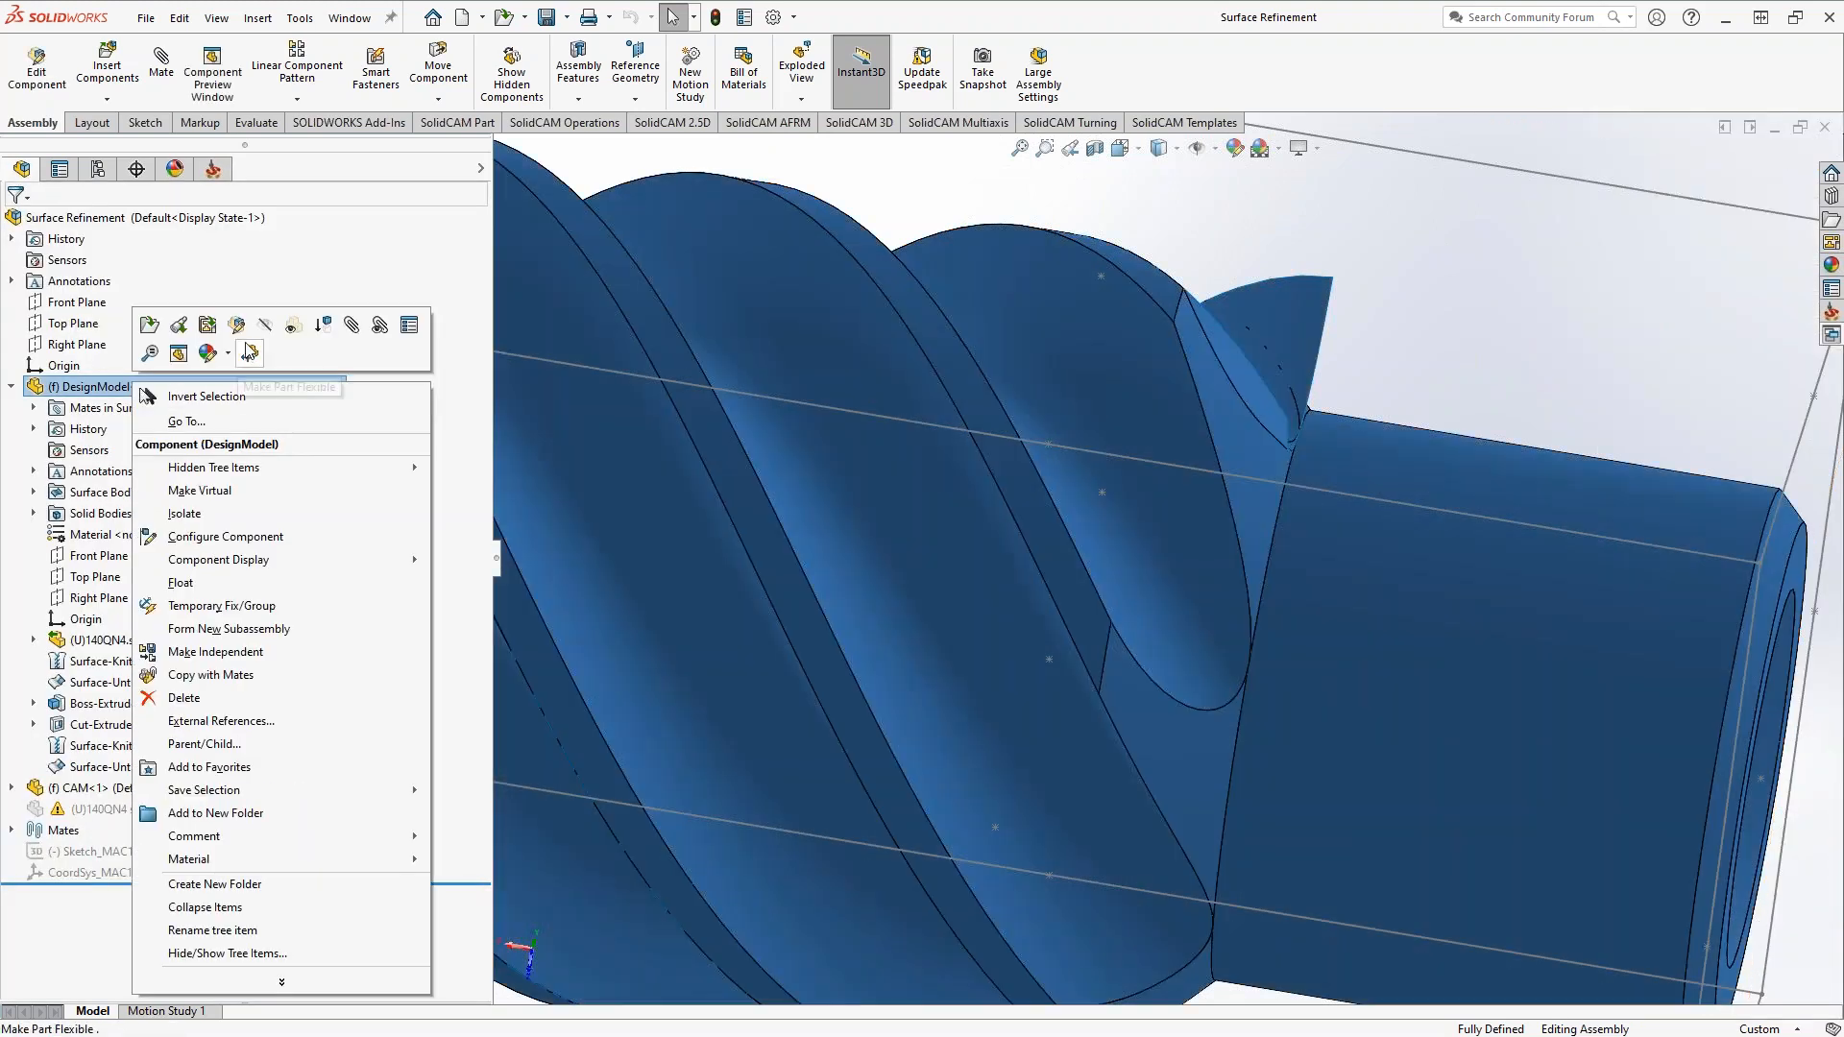
click(249, 353)
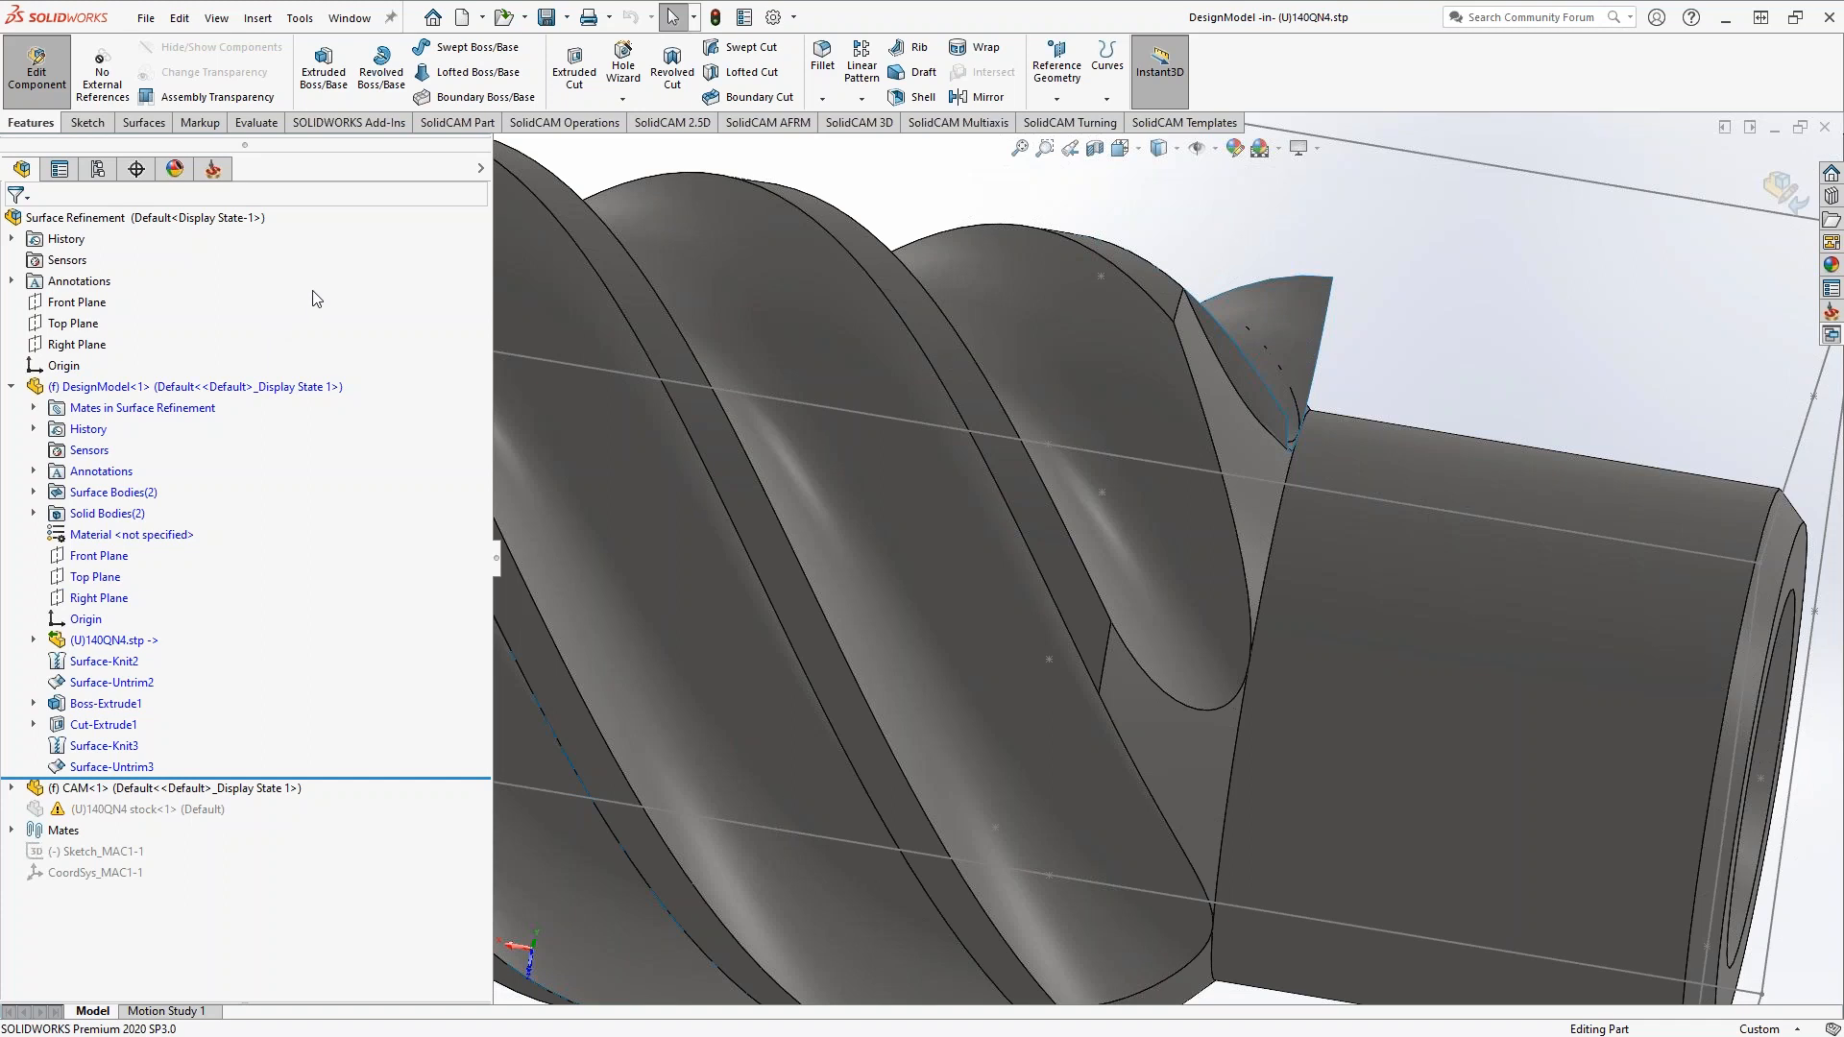
- Knit the untouched helical flute face near the cylindrical shaft into its own surface, without creating a solid or merging entities
click(141, 125)
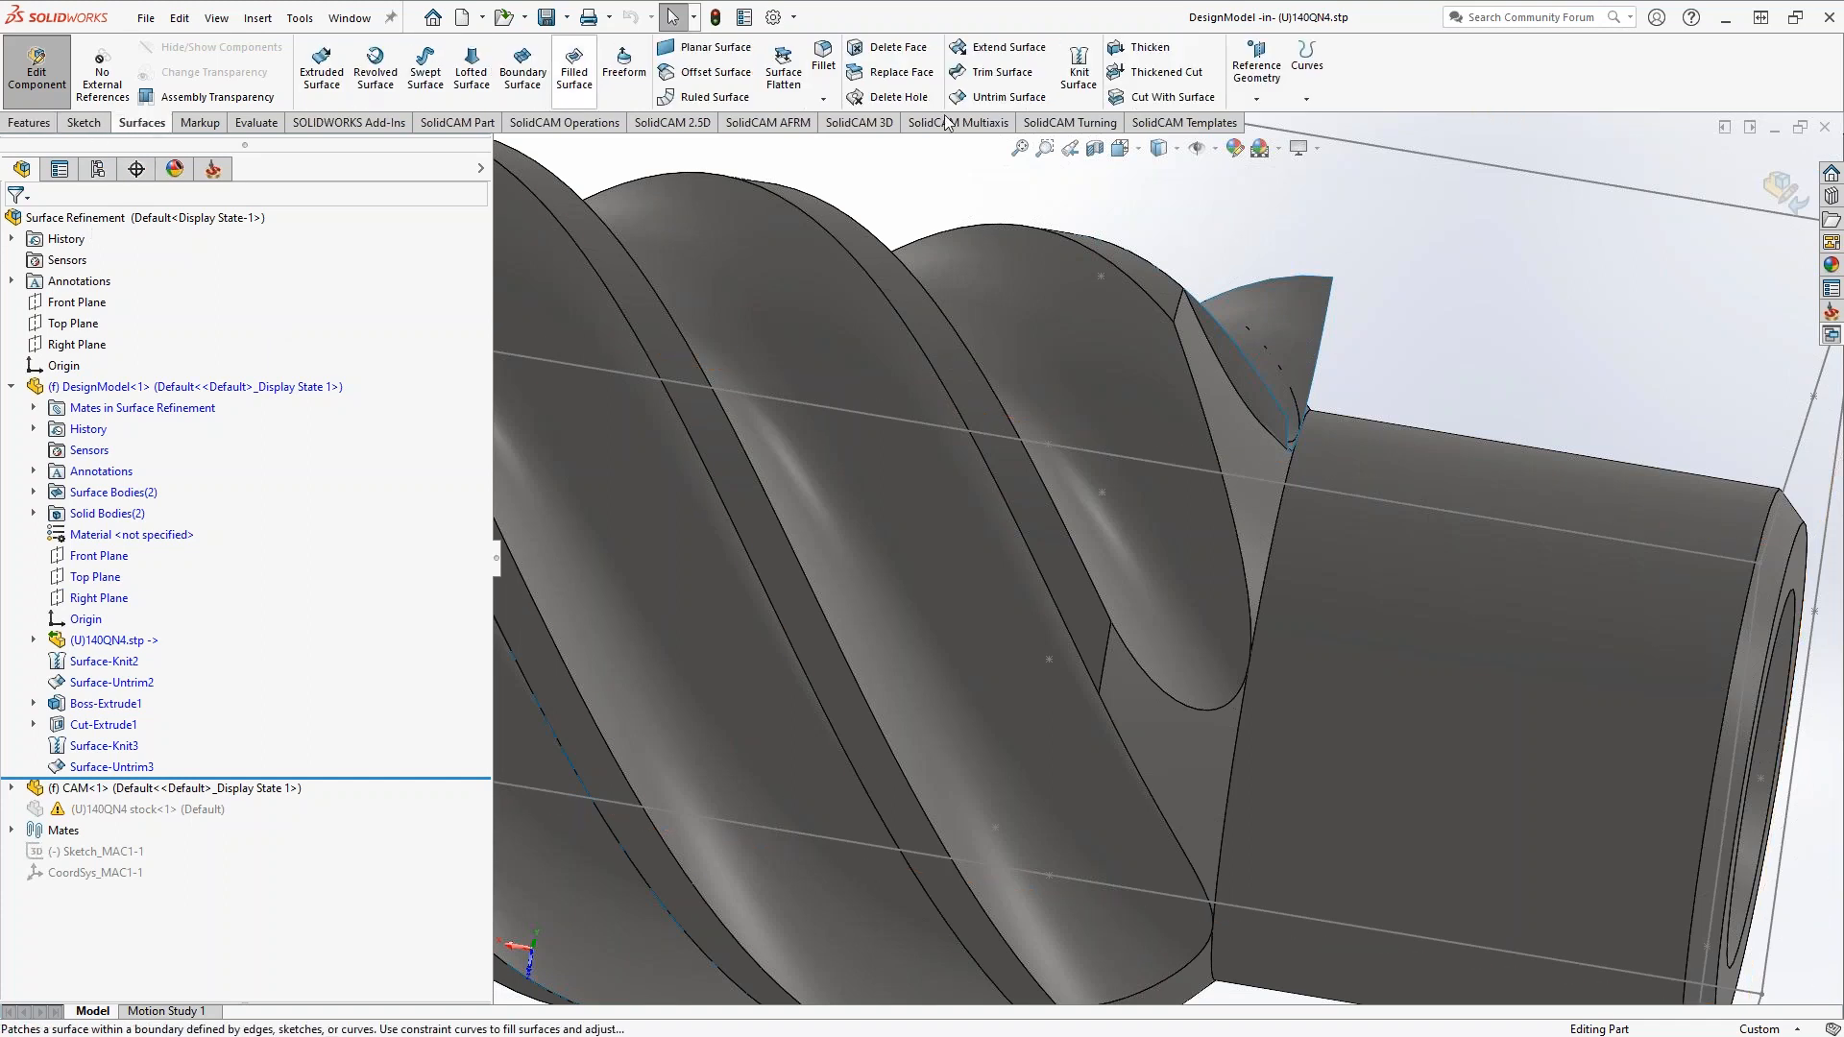
click(1077, 77)
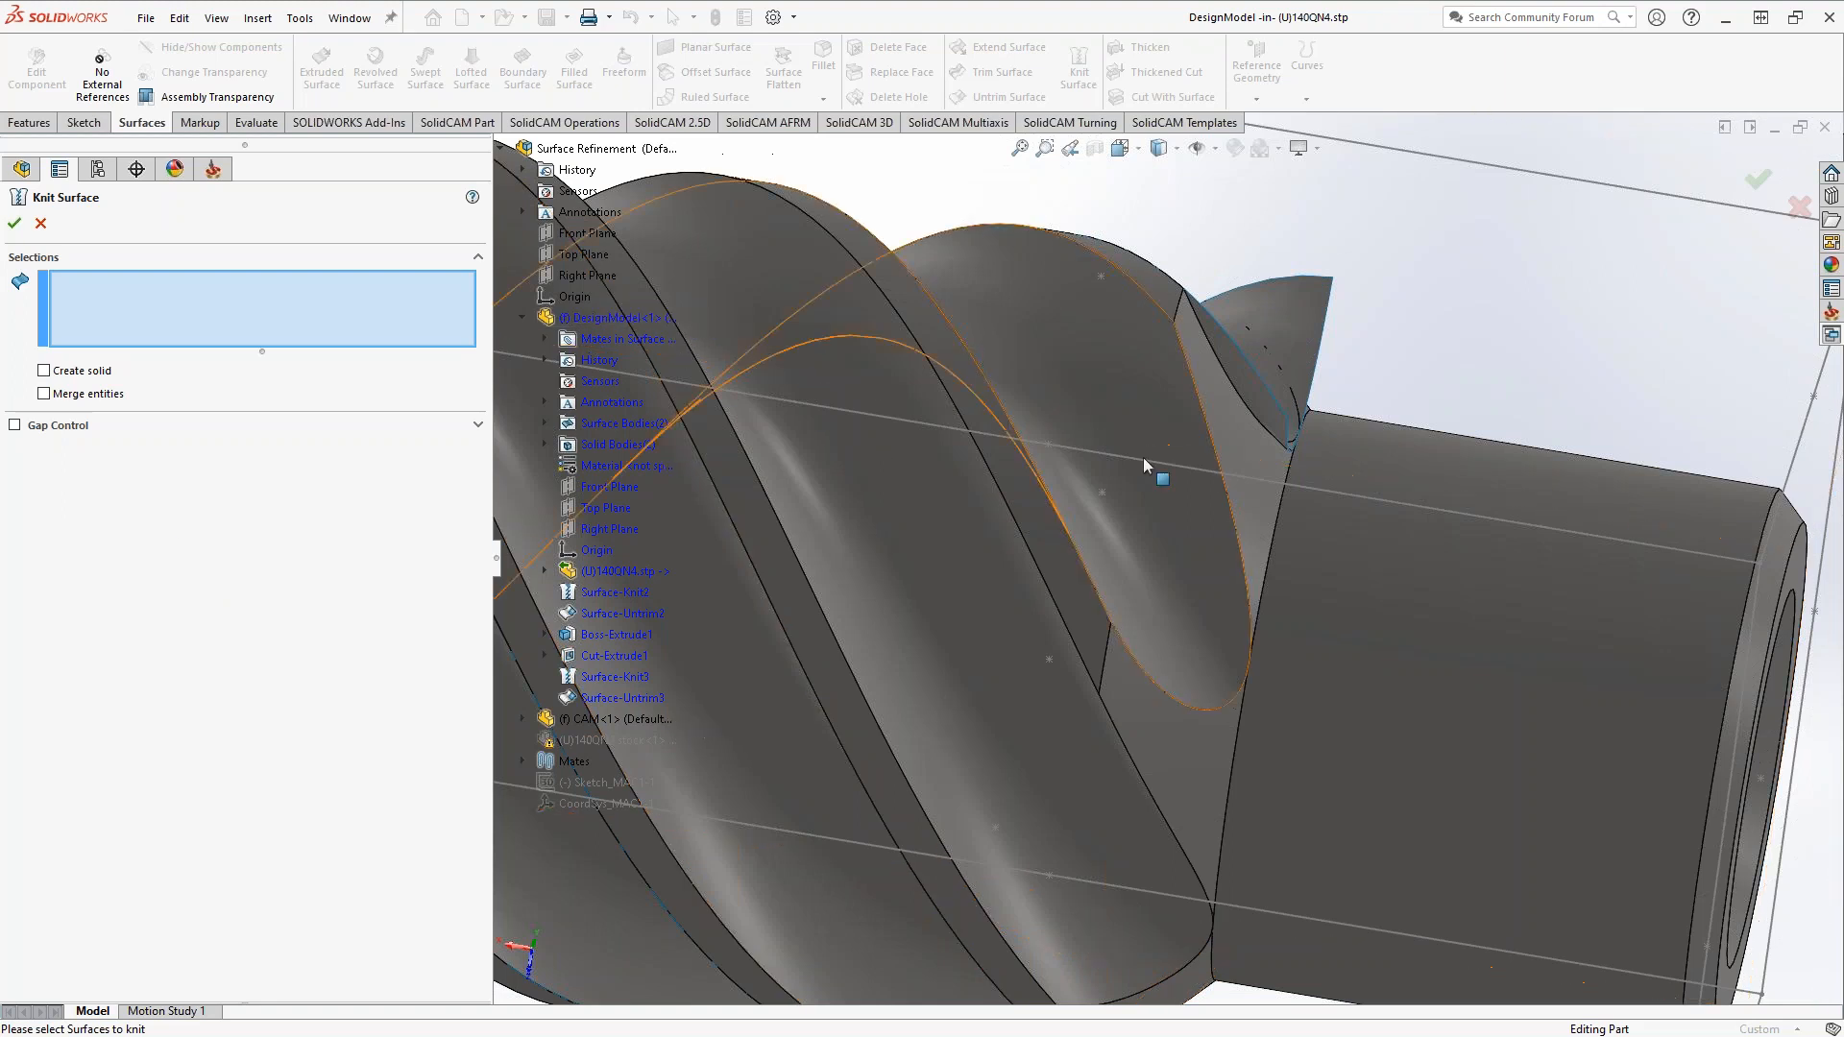
click(1143, 407)
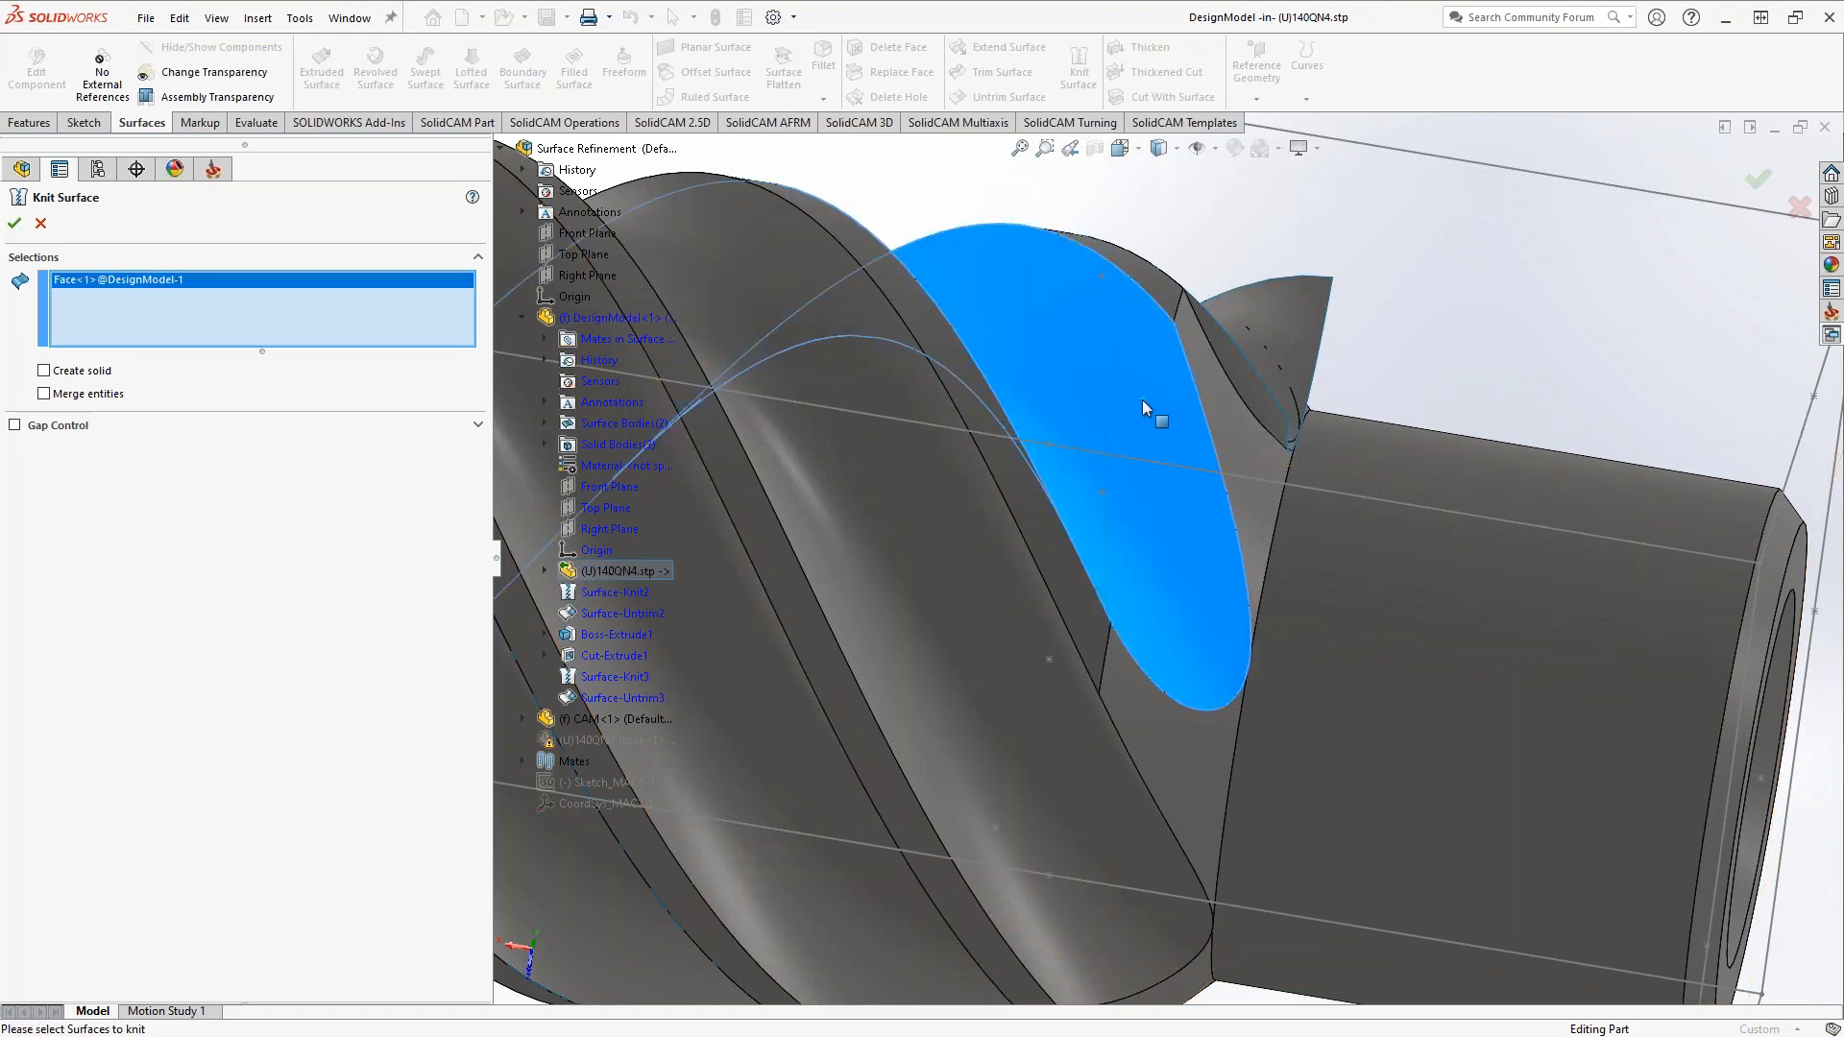
click(15, 223)
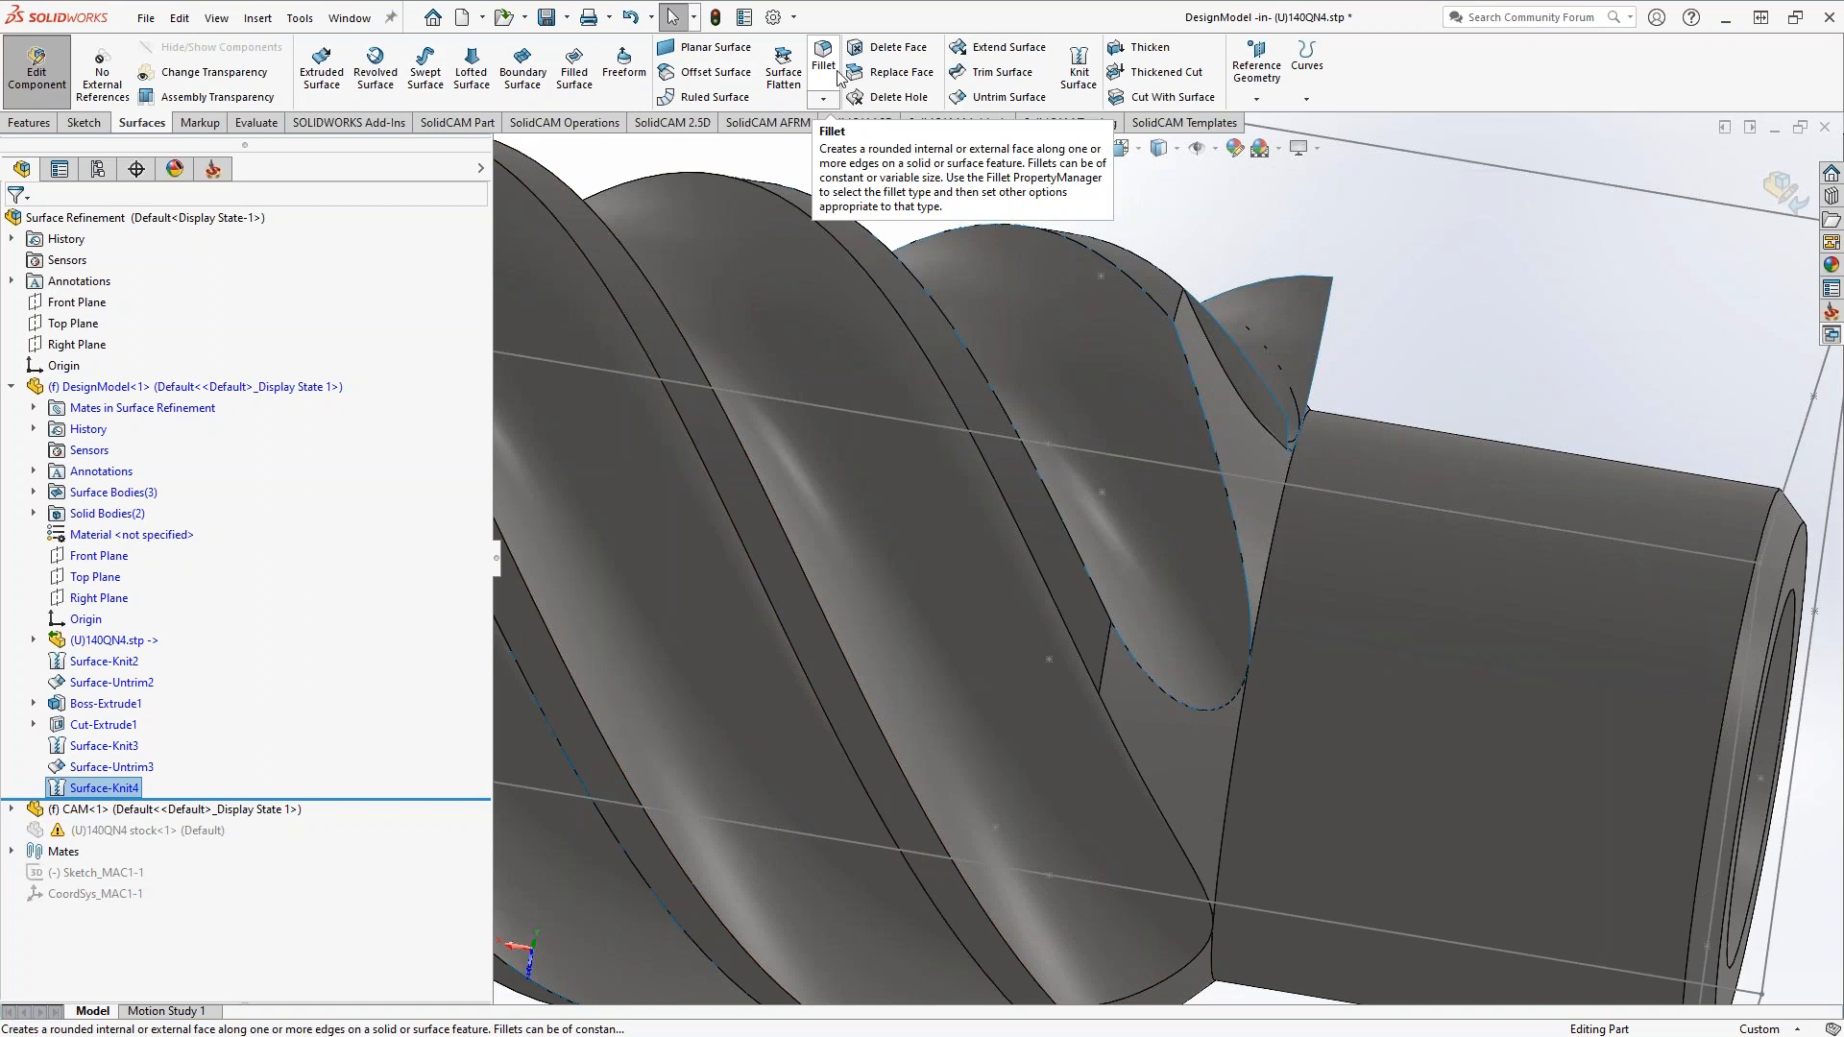
- Untrim the knitted flute surface along all edges with 0% extension, merged with the original
click(1004, 101)
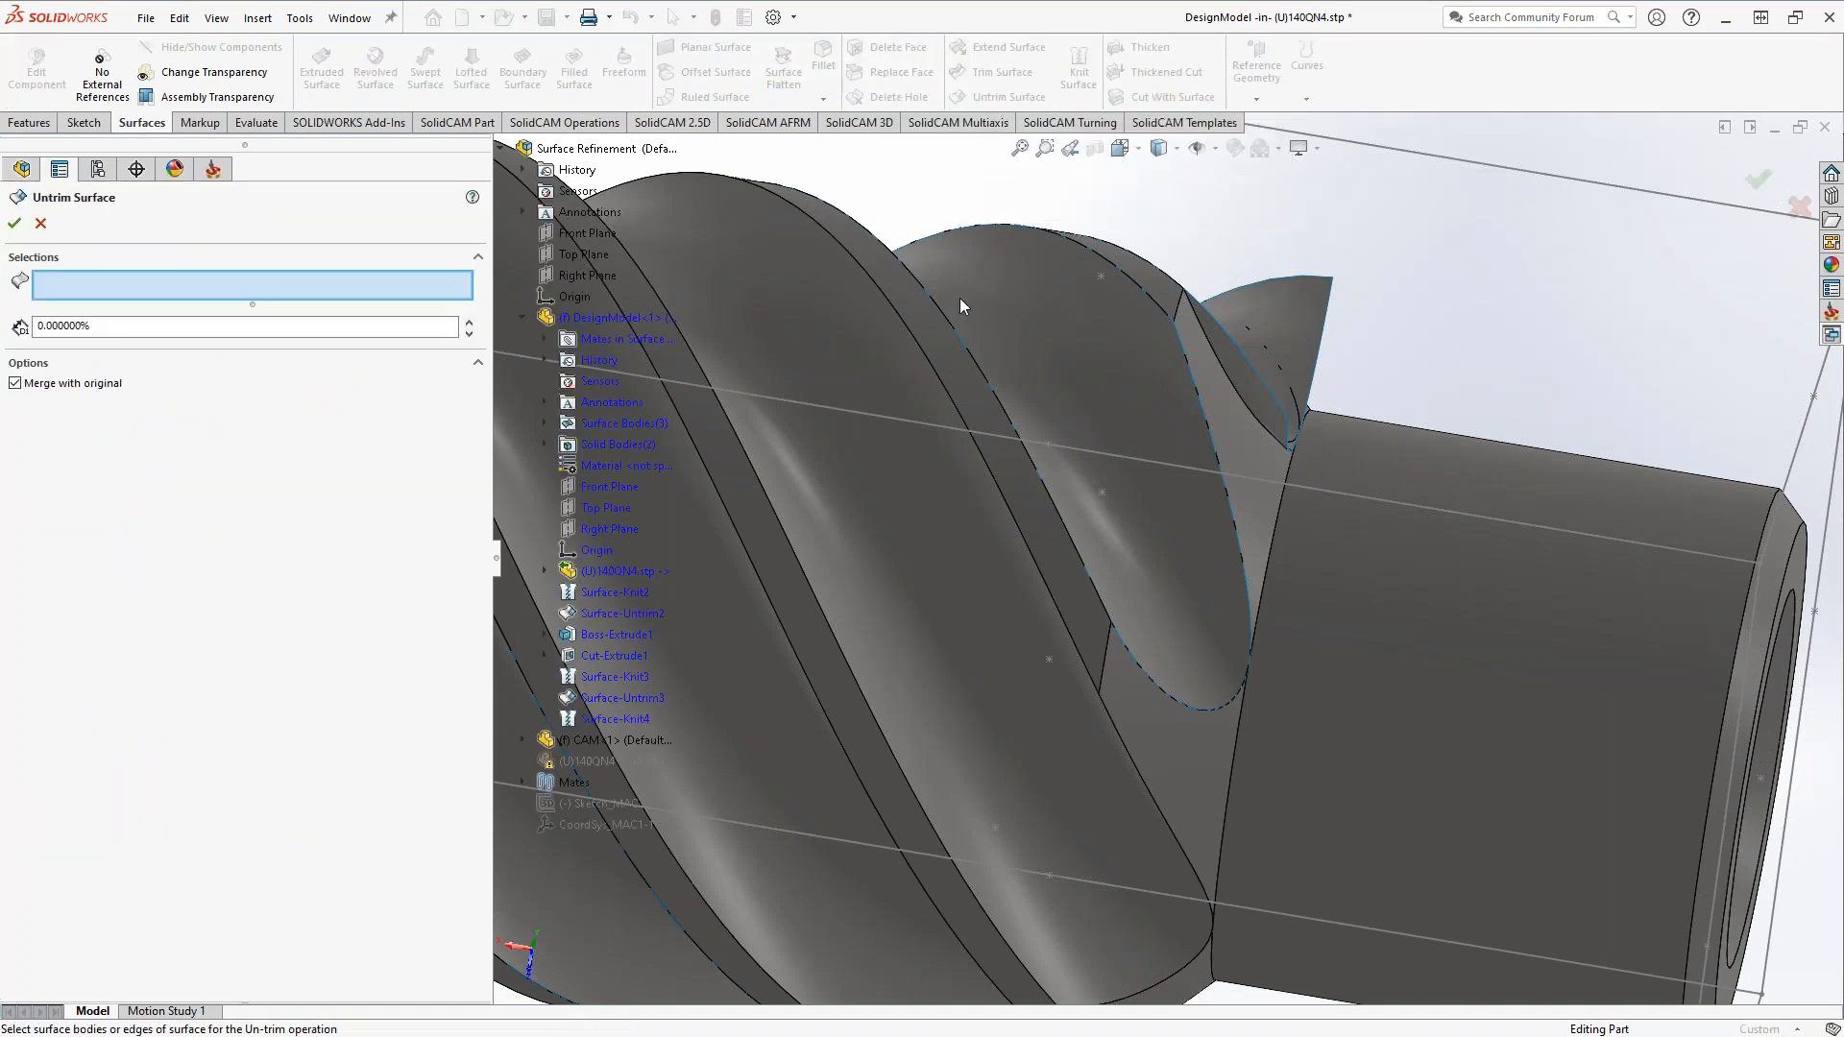
key(f)
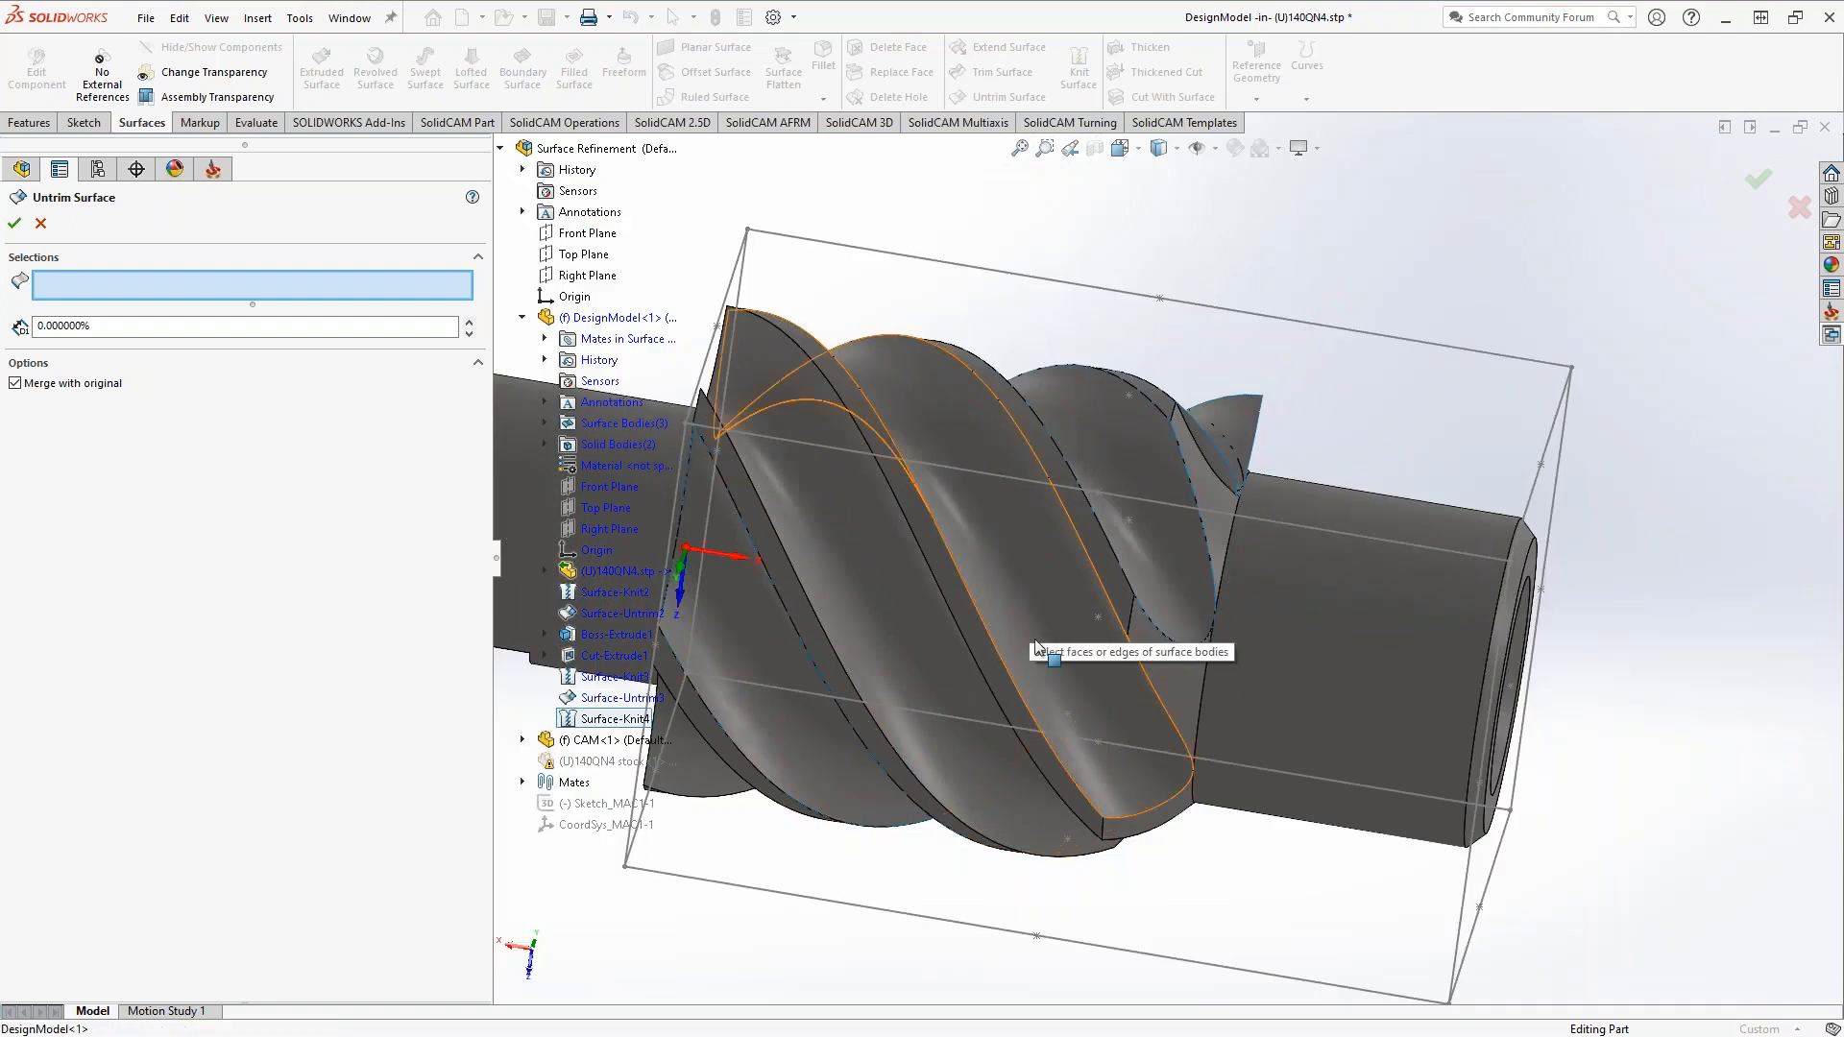
click(1159, 562)
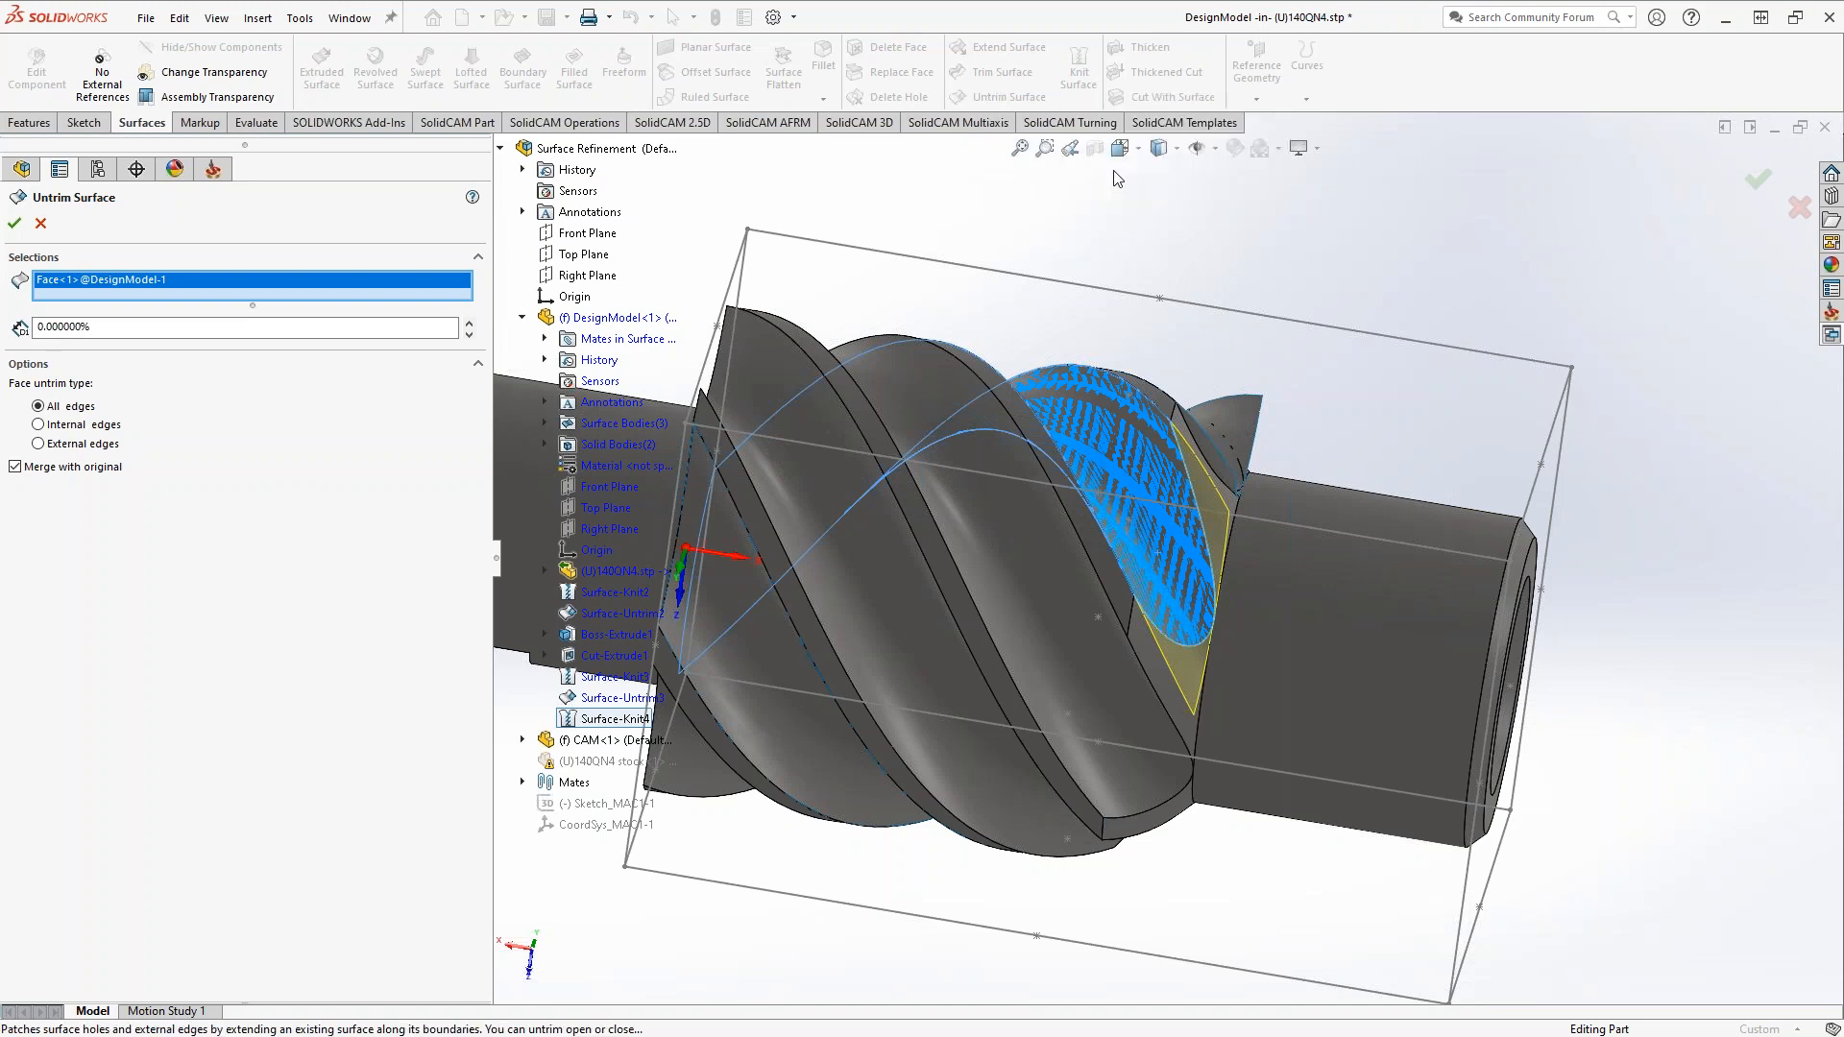
middle_drag(1247, 620, 1262, 477)
scroll(1263, 477, down, 5)
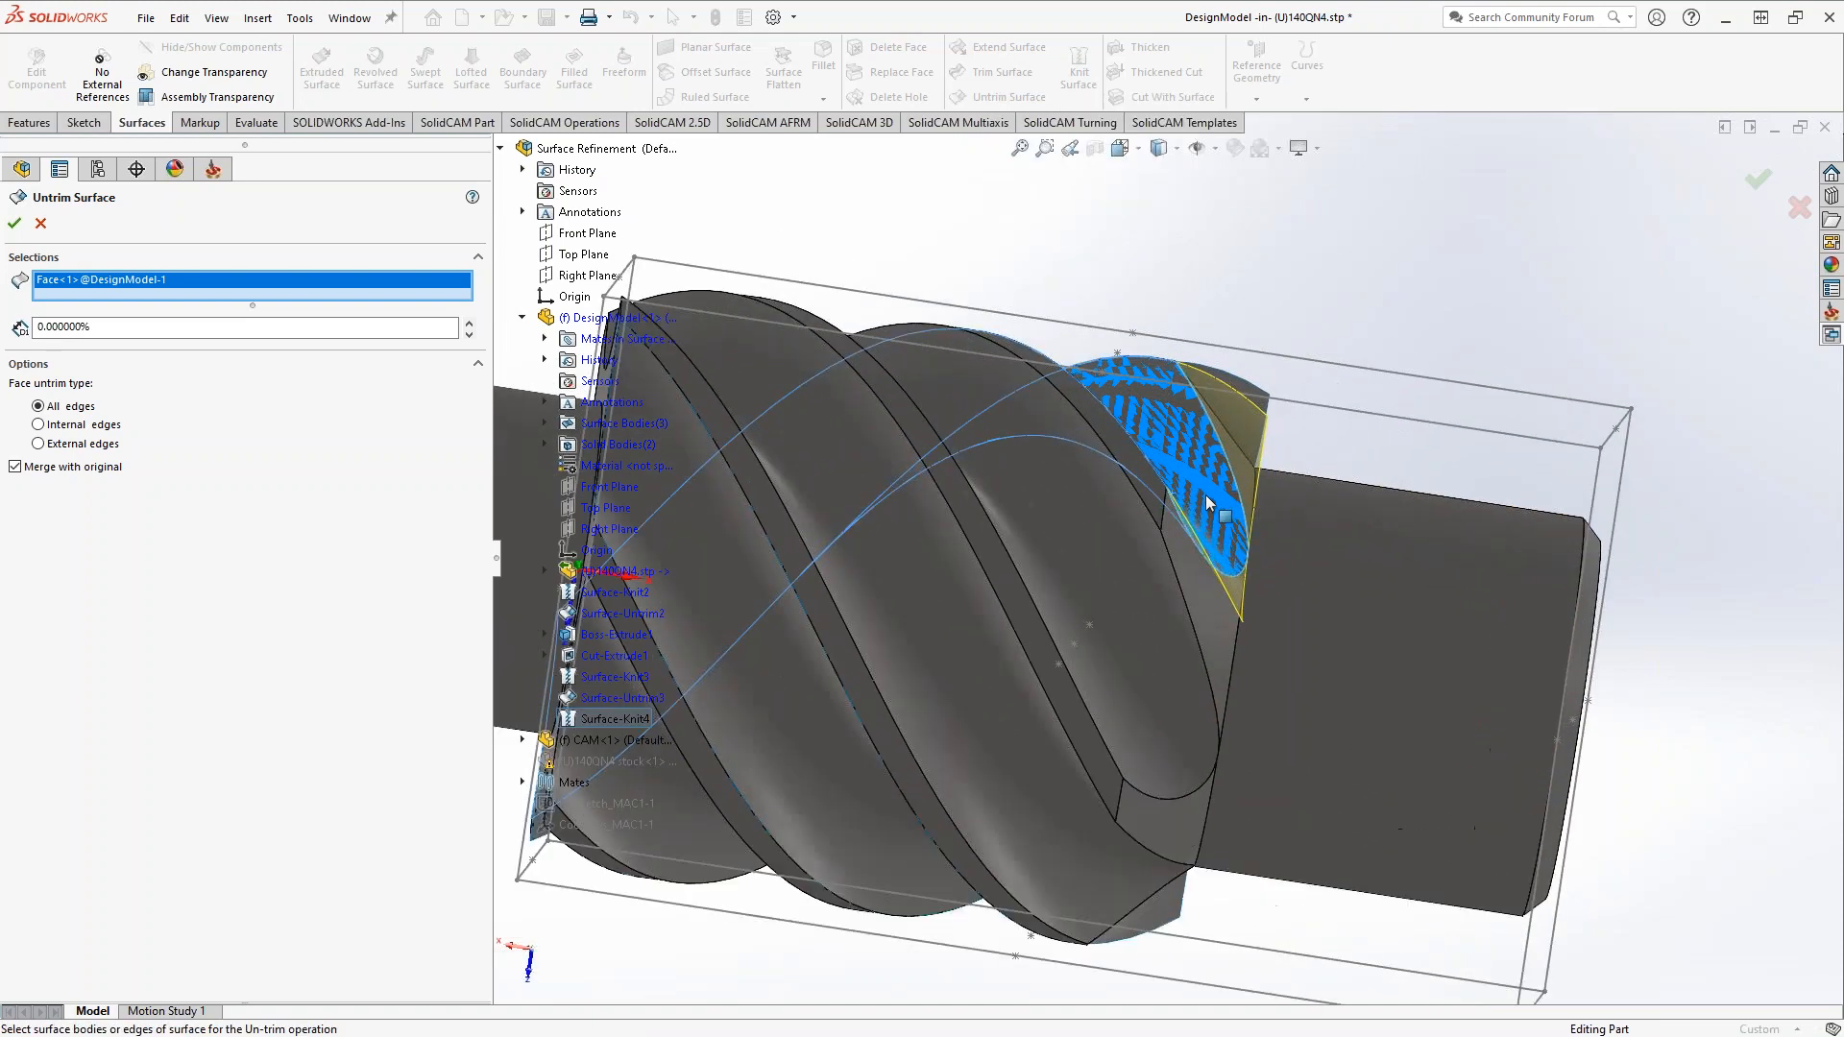
scroll(1201, 509, up, 2)
middle_drag(1195, 470, 1203, 624)
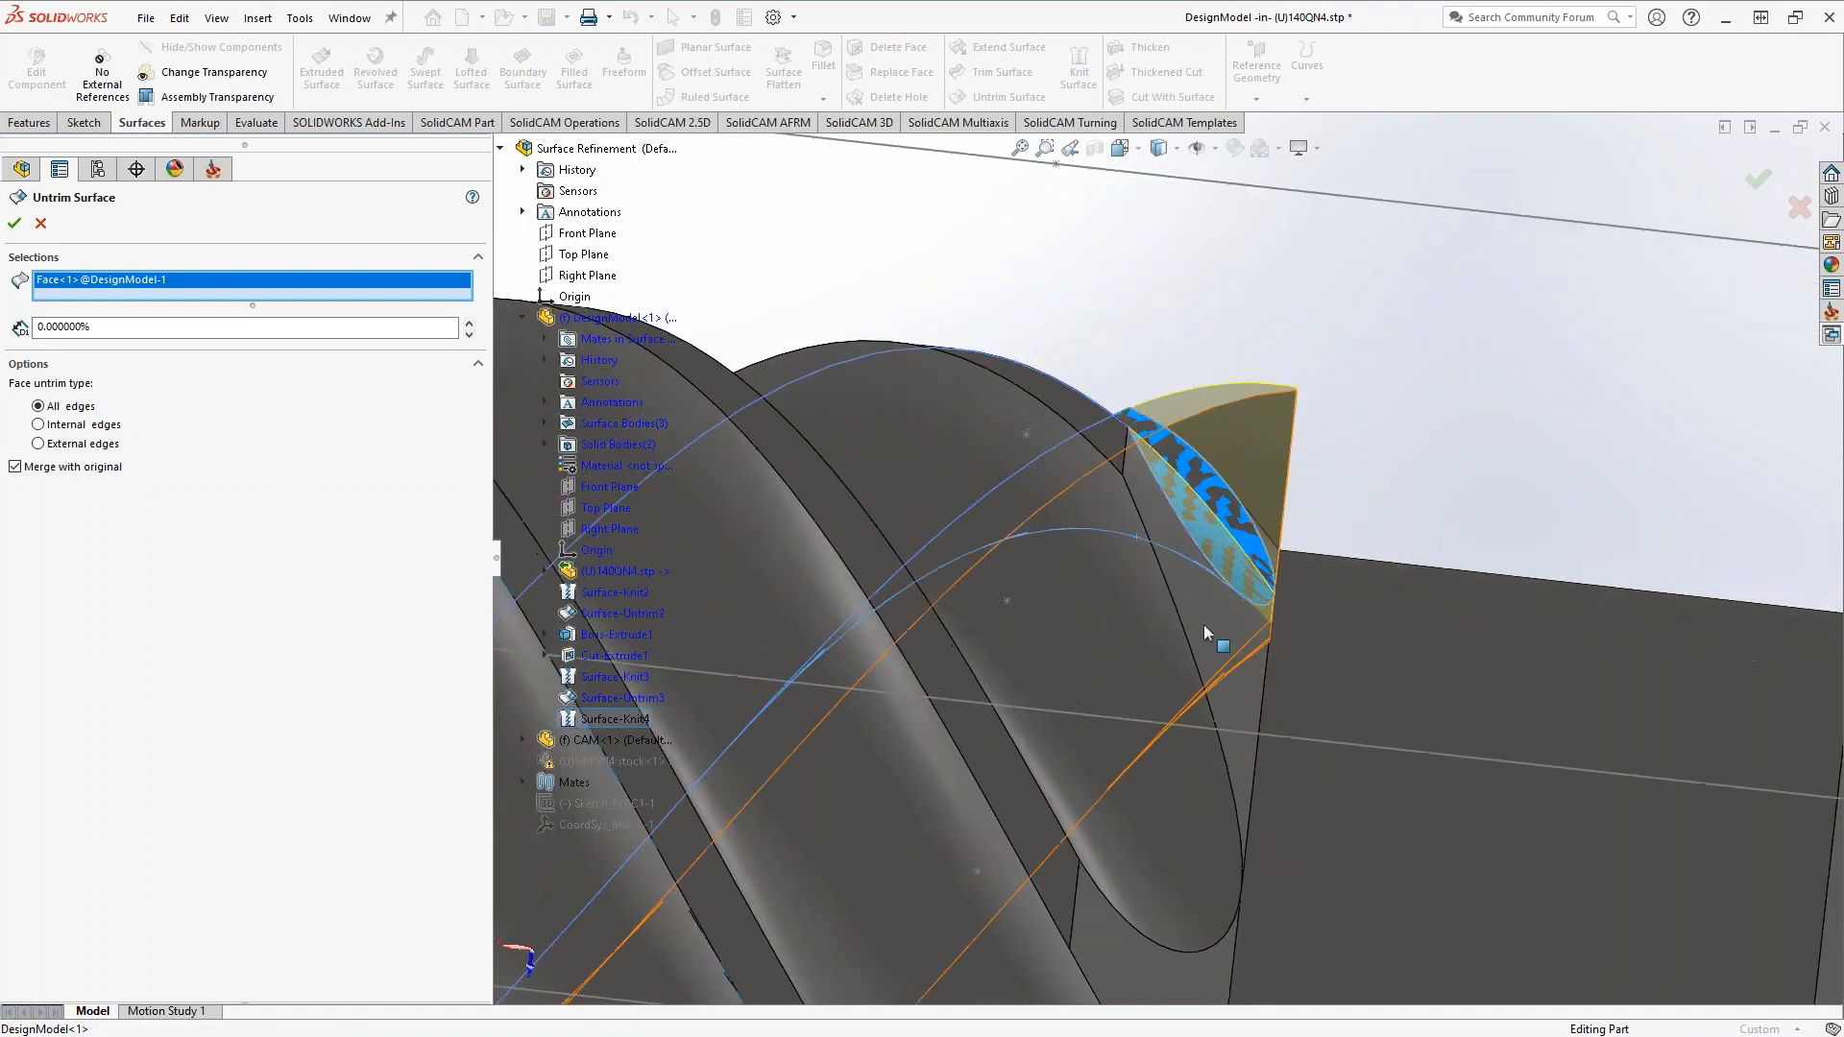
middle_drag(1207, 597, 1224, 680)
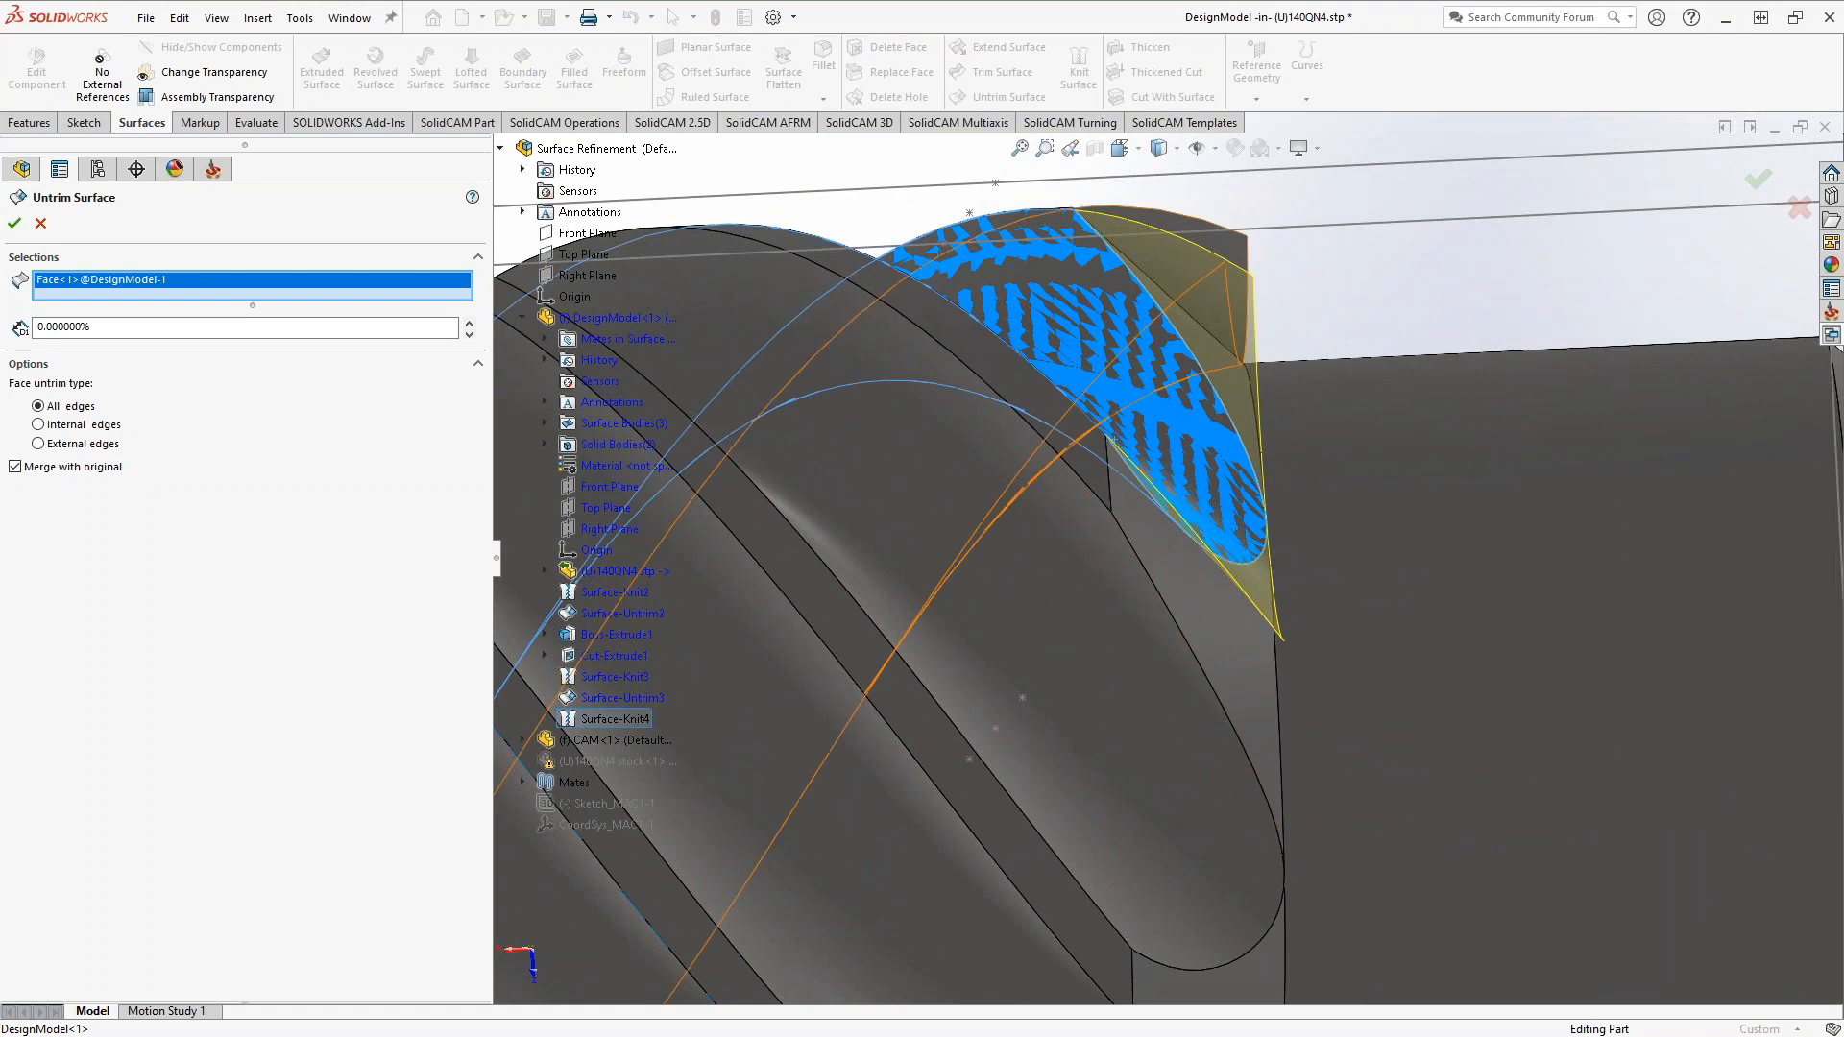
click(15, 223)
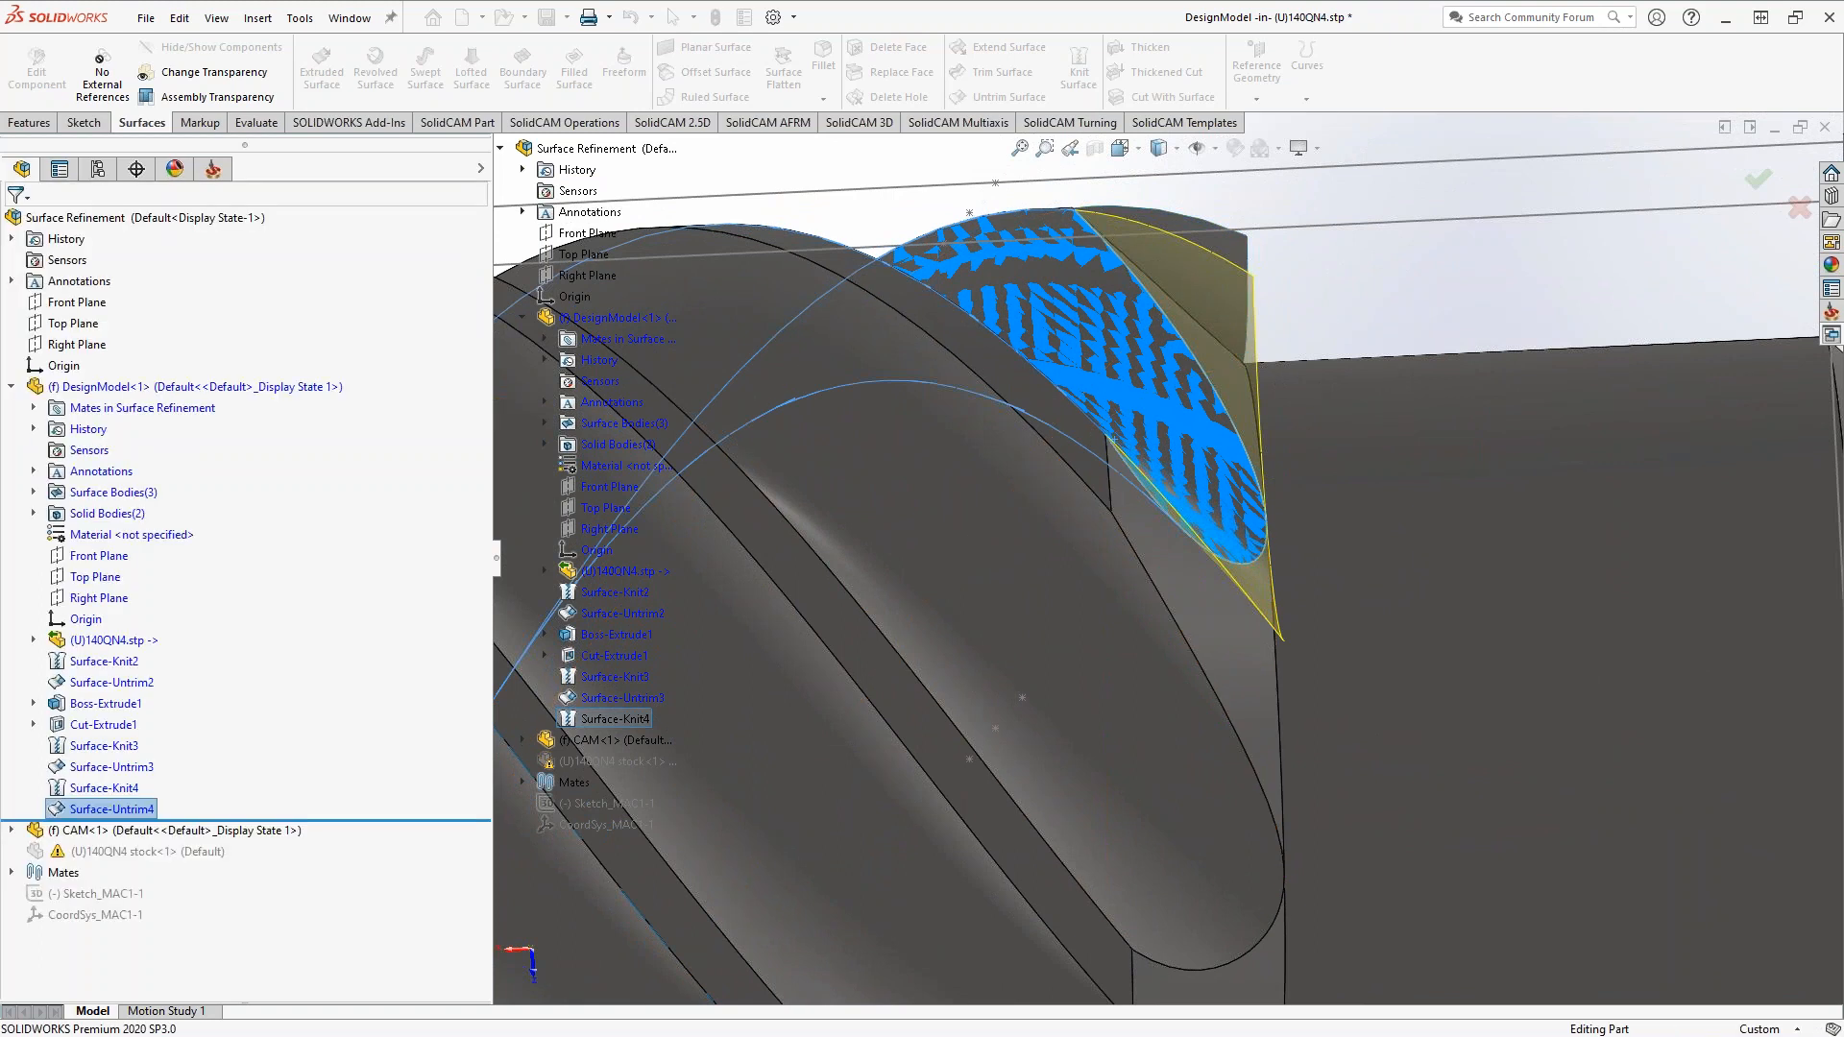
- Finish editing the DesignModel part and return to the assembly's CAM operations
middle_drag(1214, 603, 1107, 653)
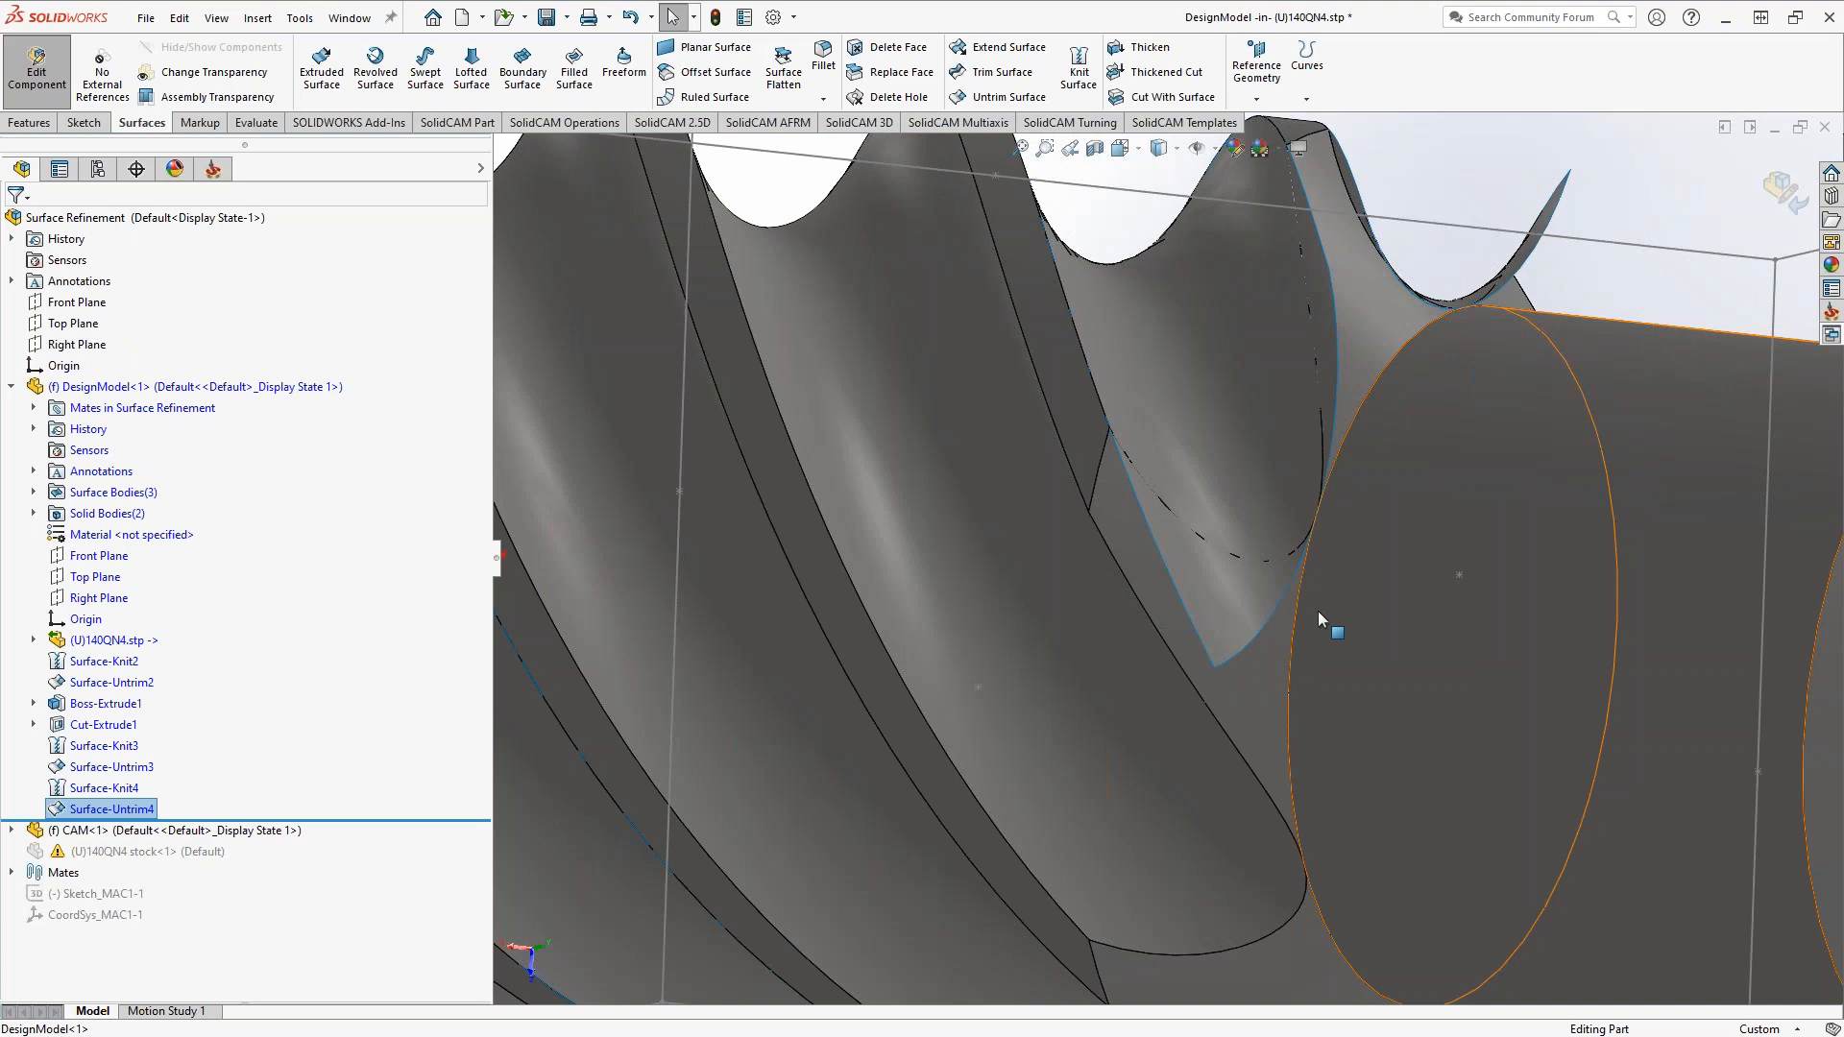
key(f)
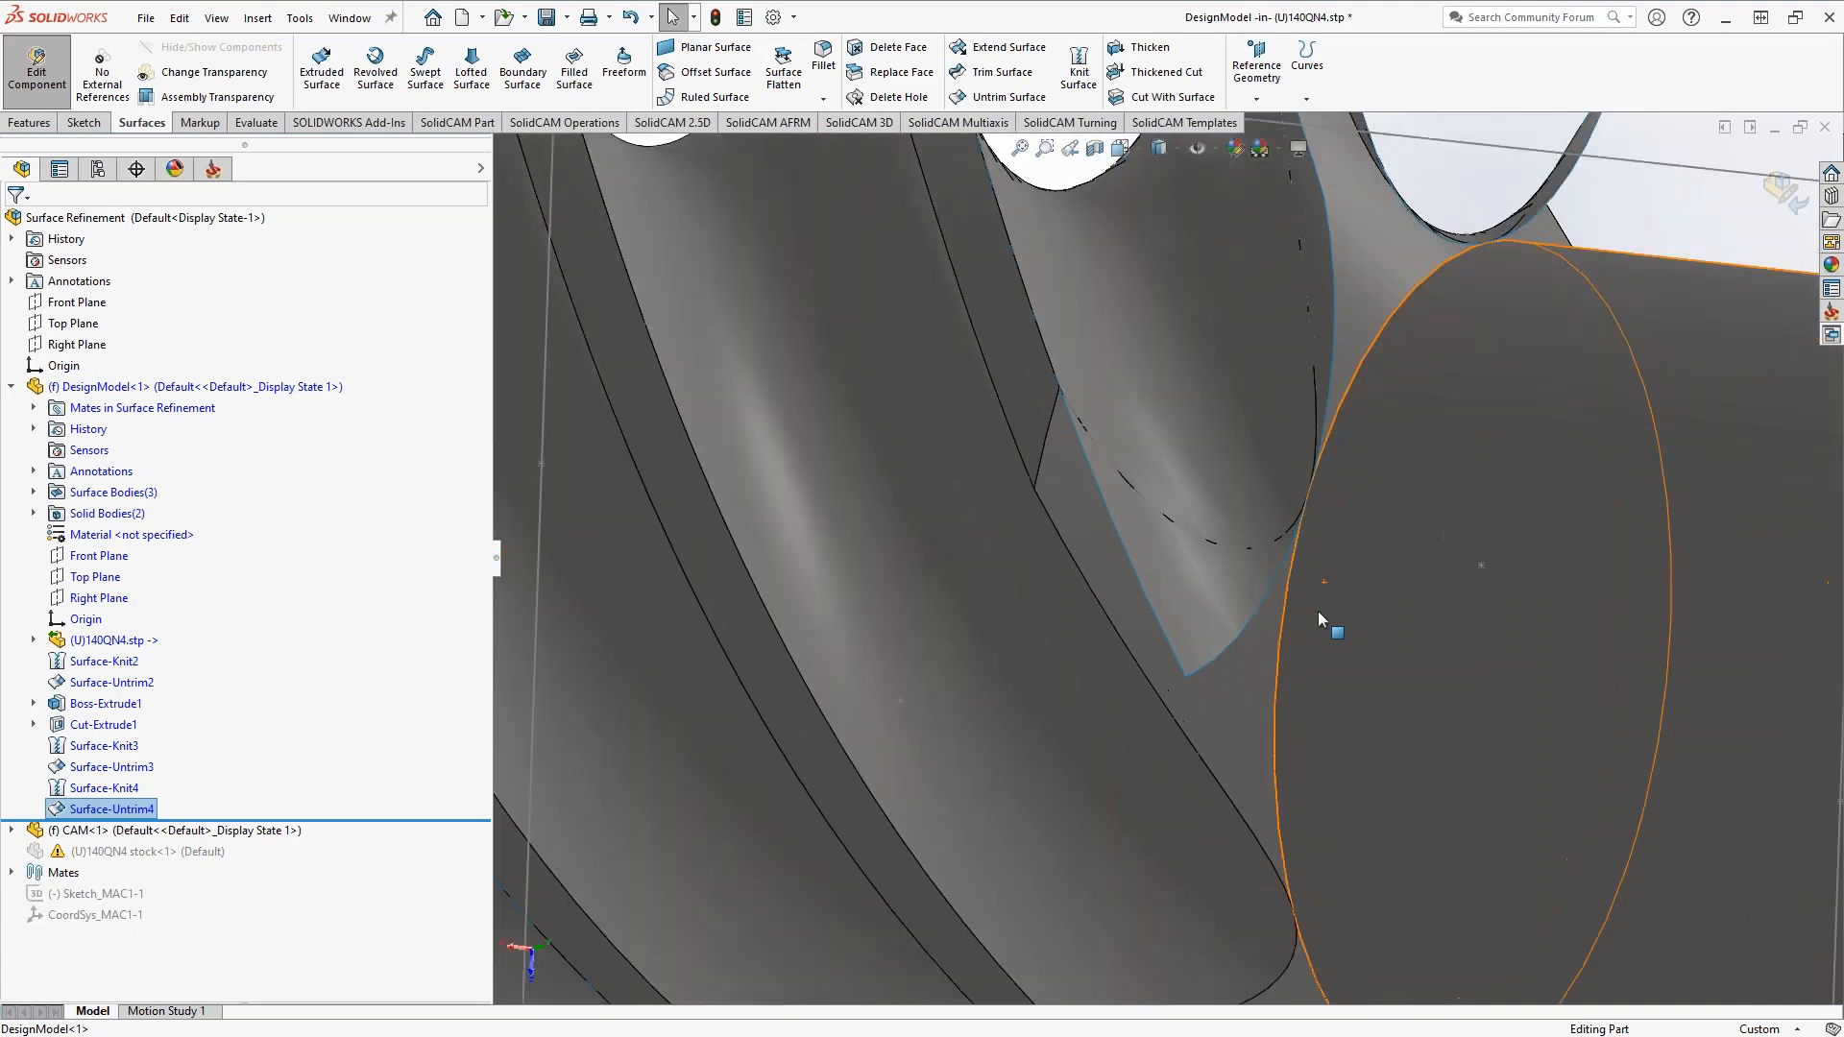
middle_drag(1318, 611, 1056, 672)
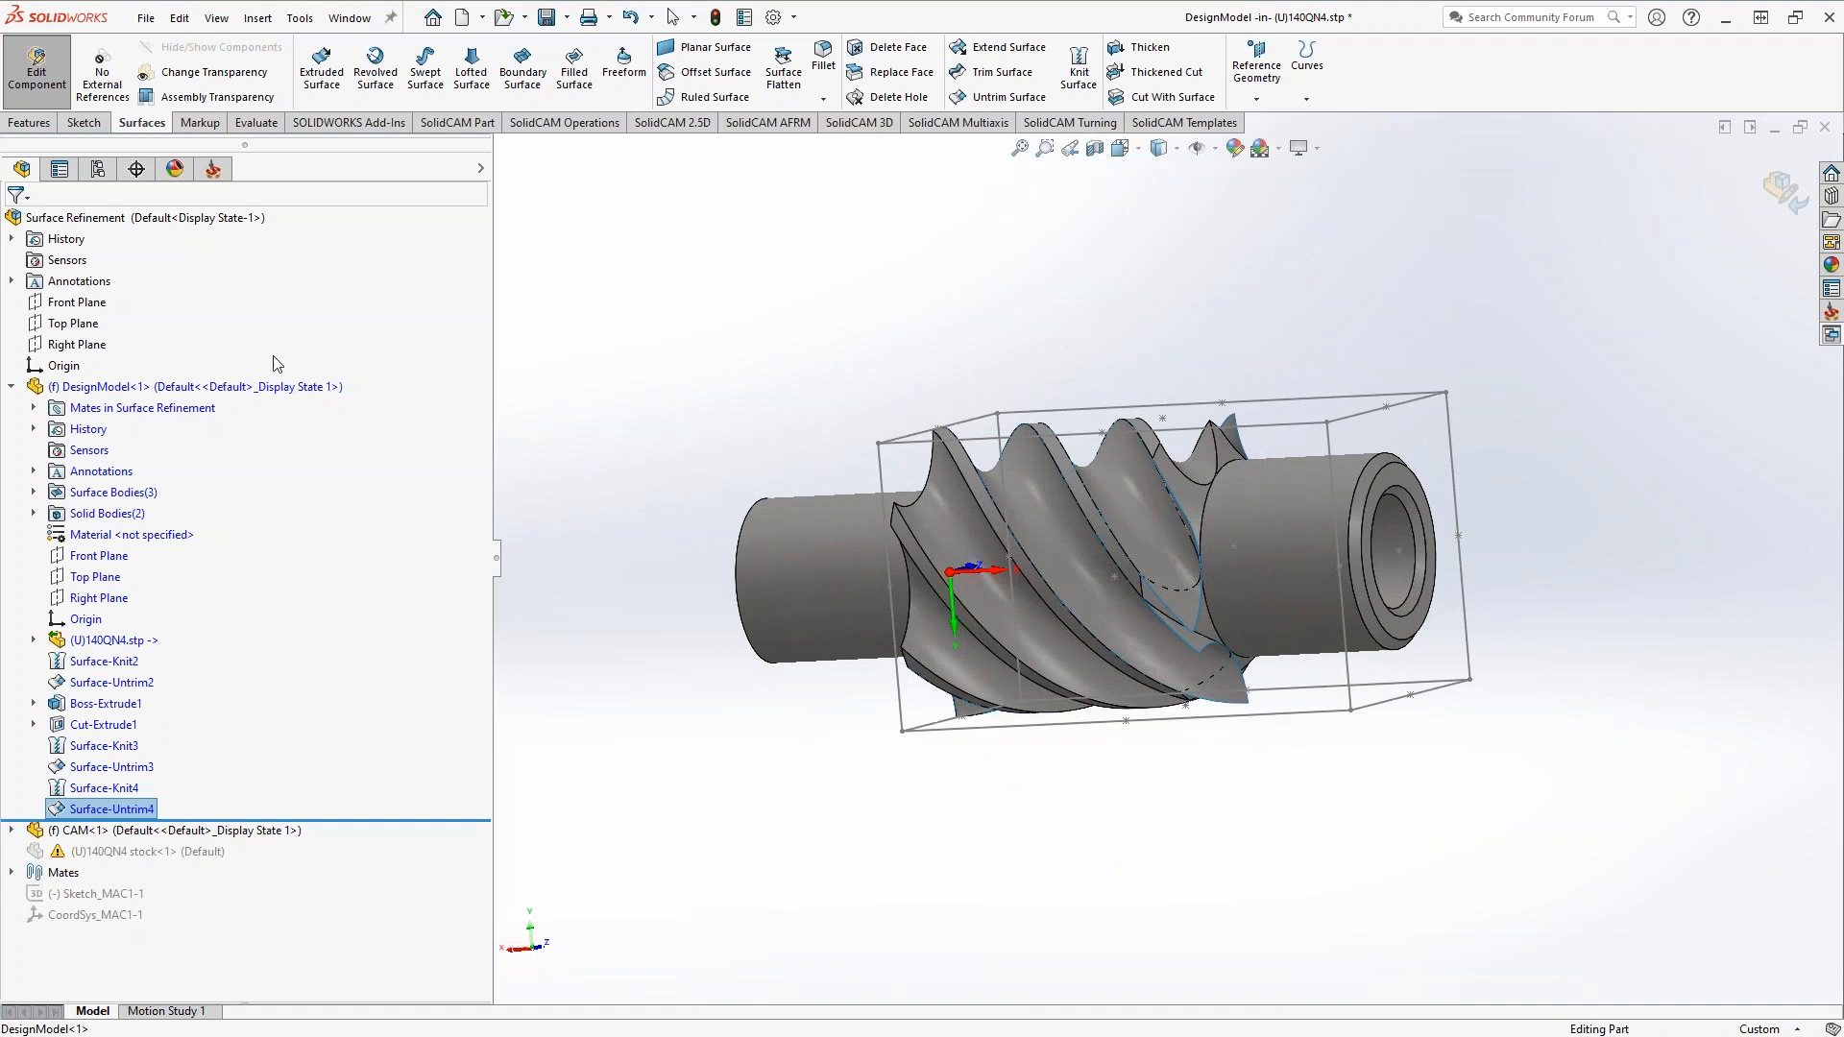
click(36, 68)
click(214, 170)
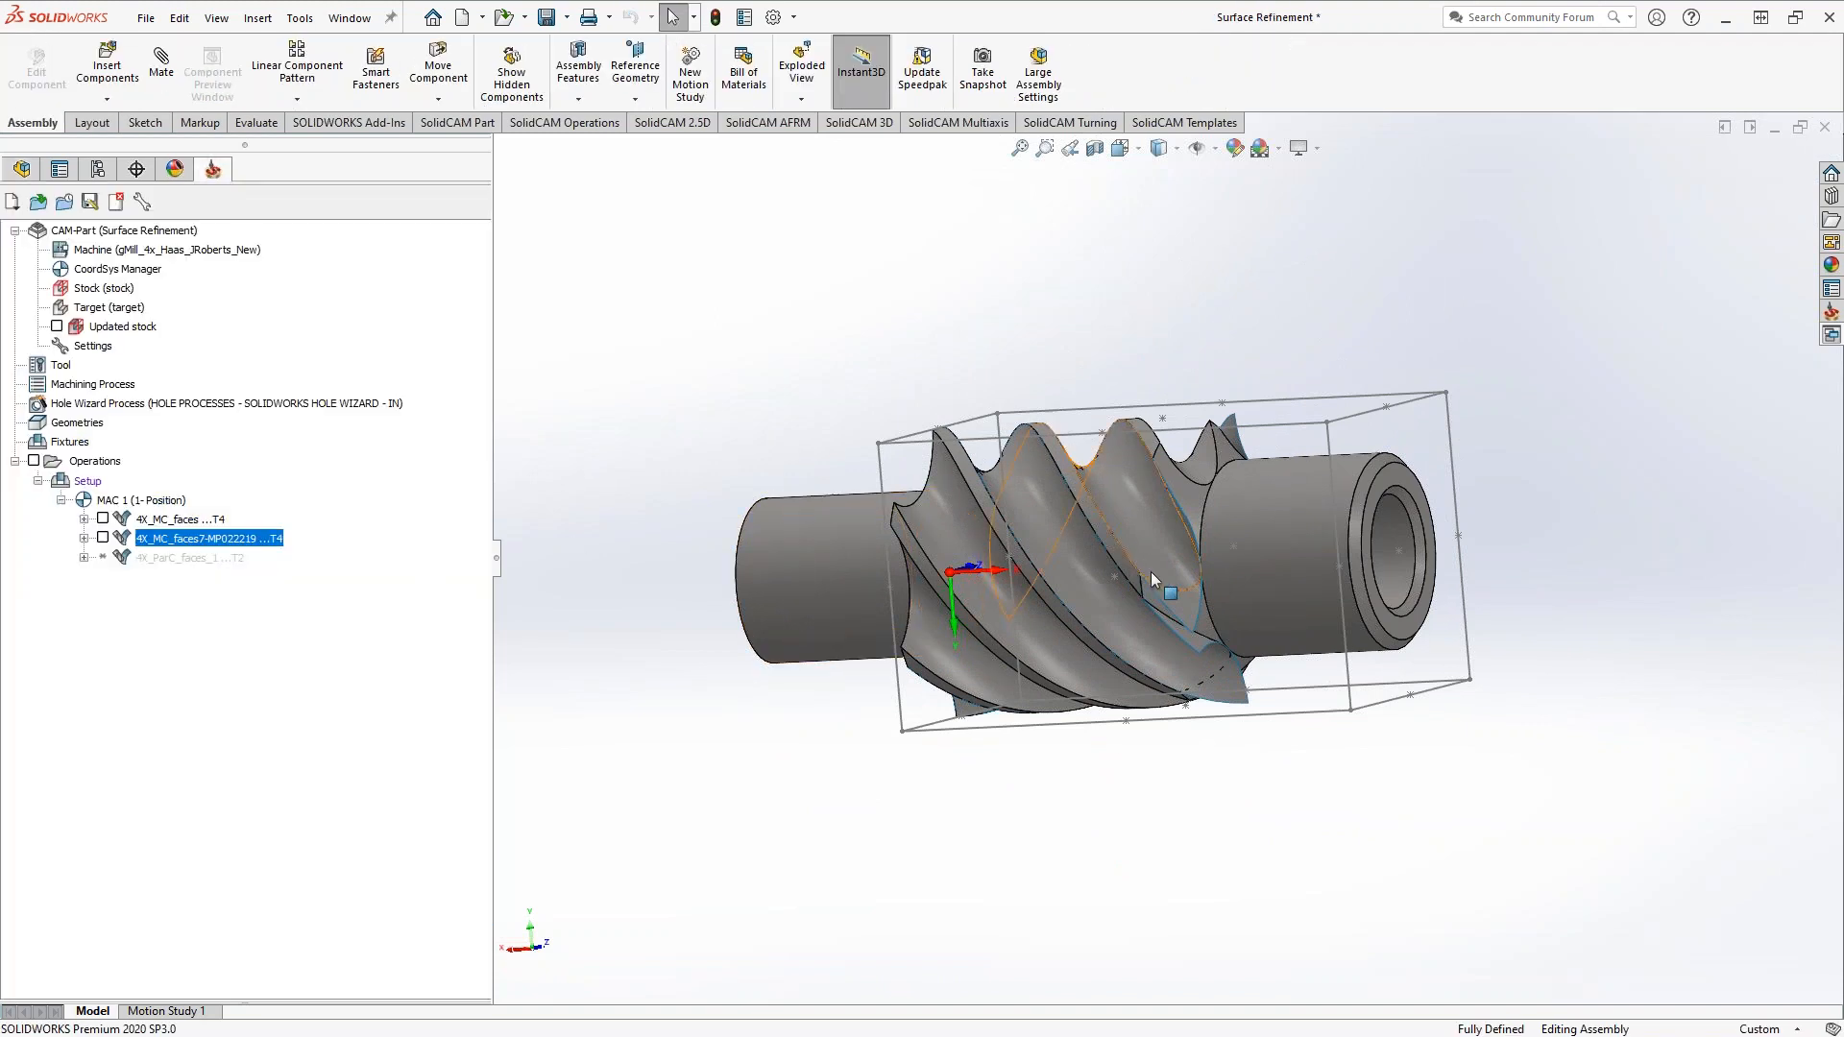
- Display the 4X_MC_faces7-MP022219 toolpath and examine how its passes run across the flute and its extended end
middle_drag(1165, 605, 1082, 562)
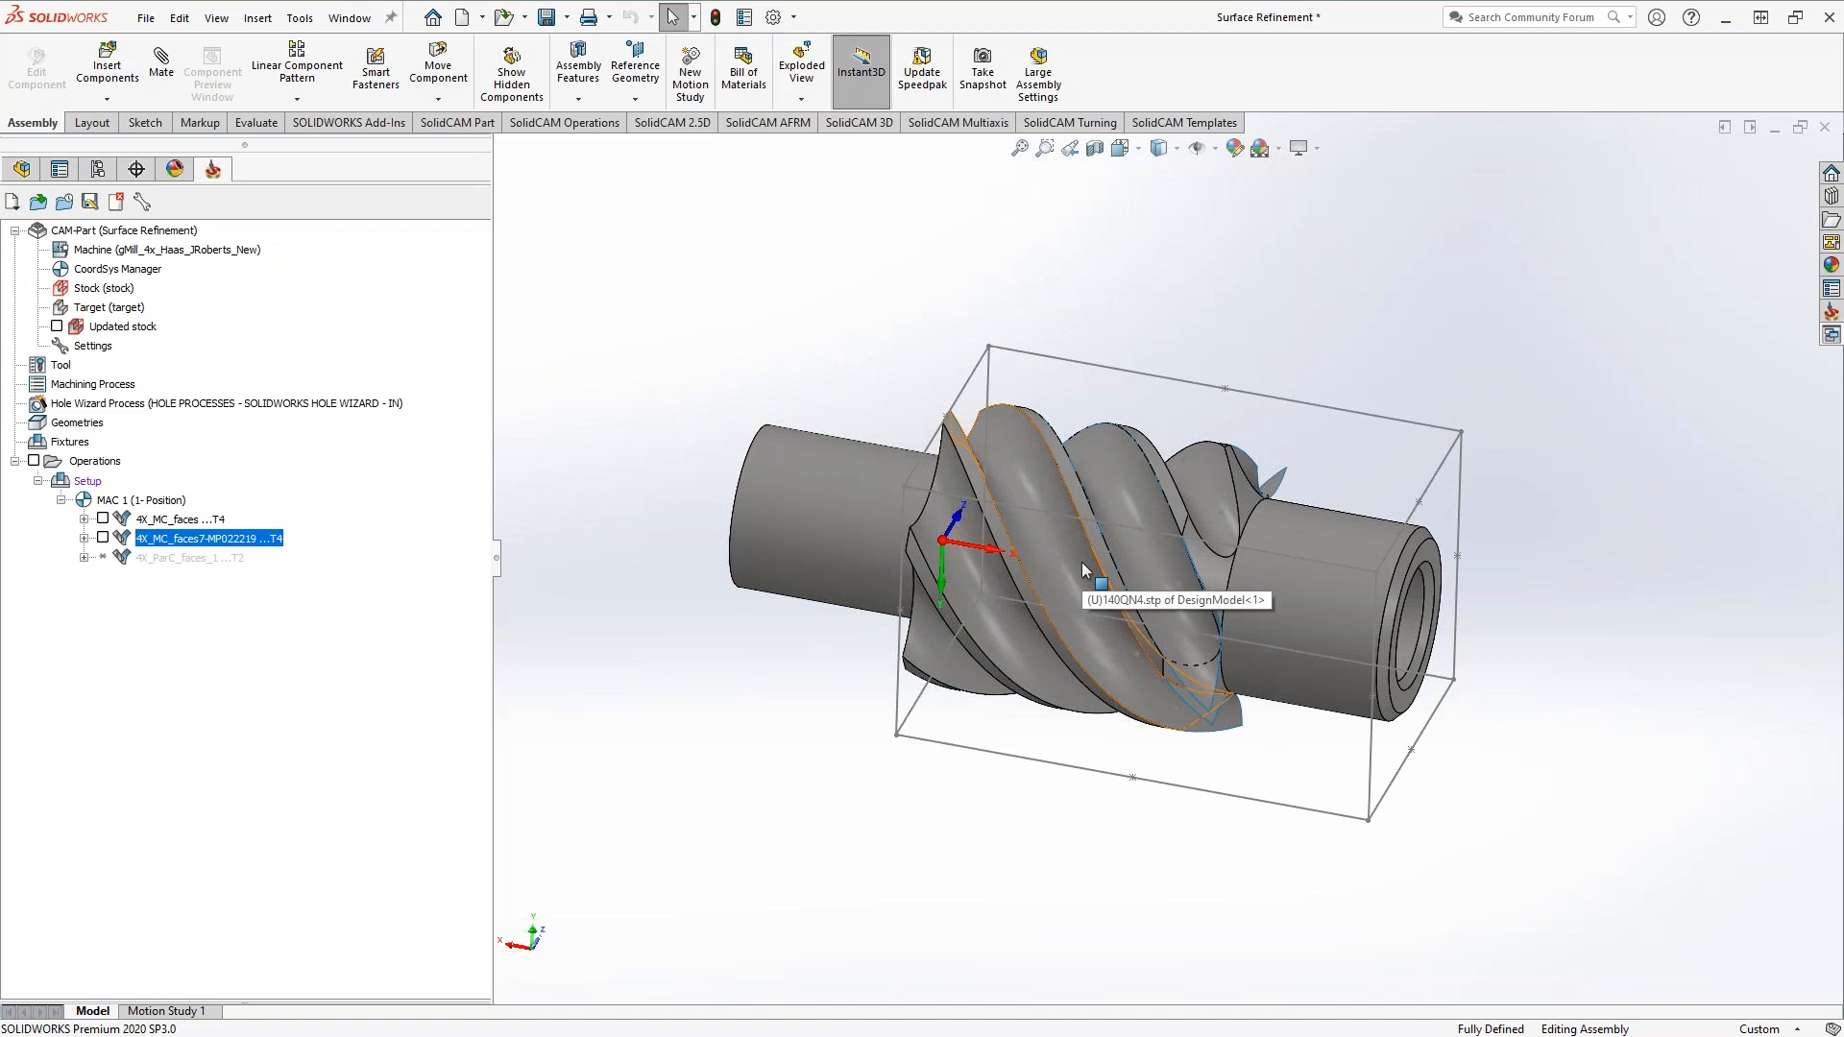
middle_drag(1124, 568, 1198, 407)
scroll(1205, 584, down, 2)
scroll(1204, 580, down, 1)
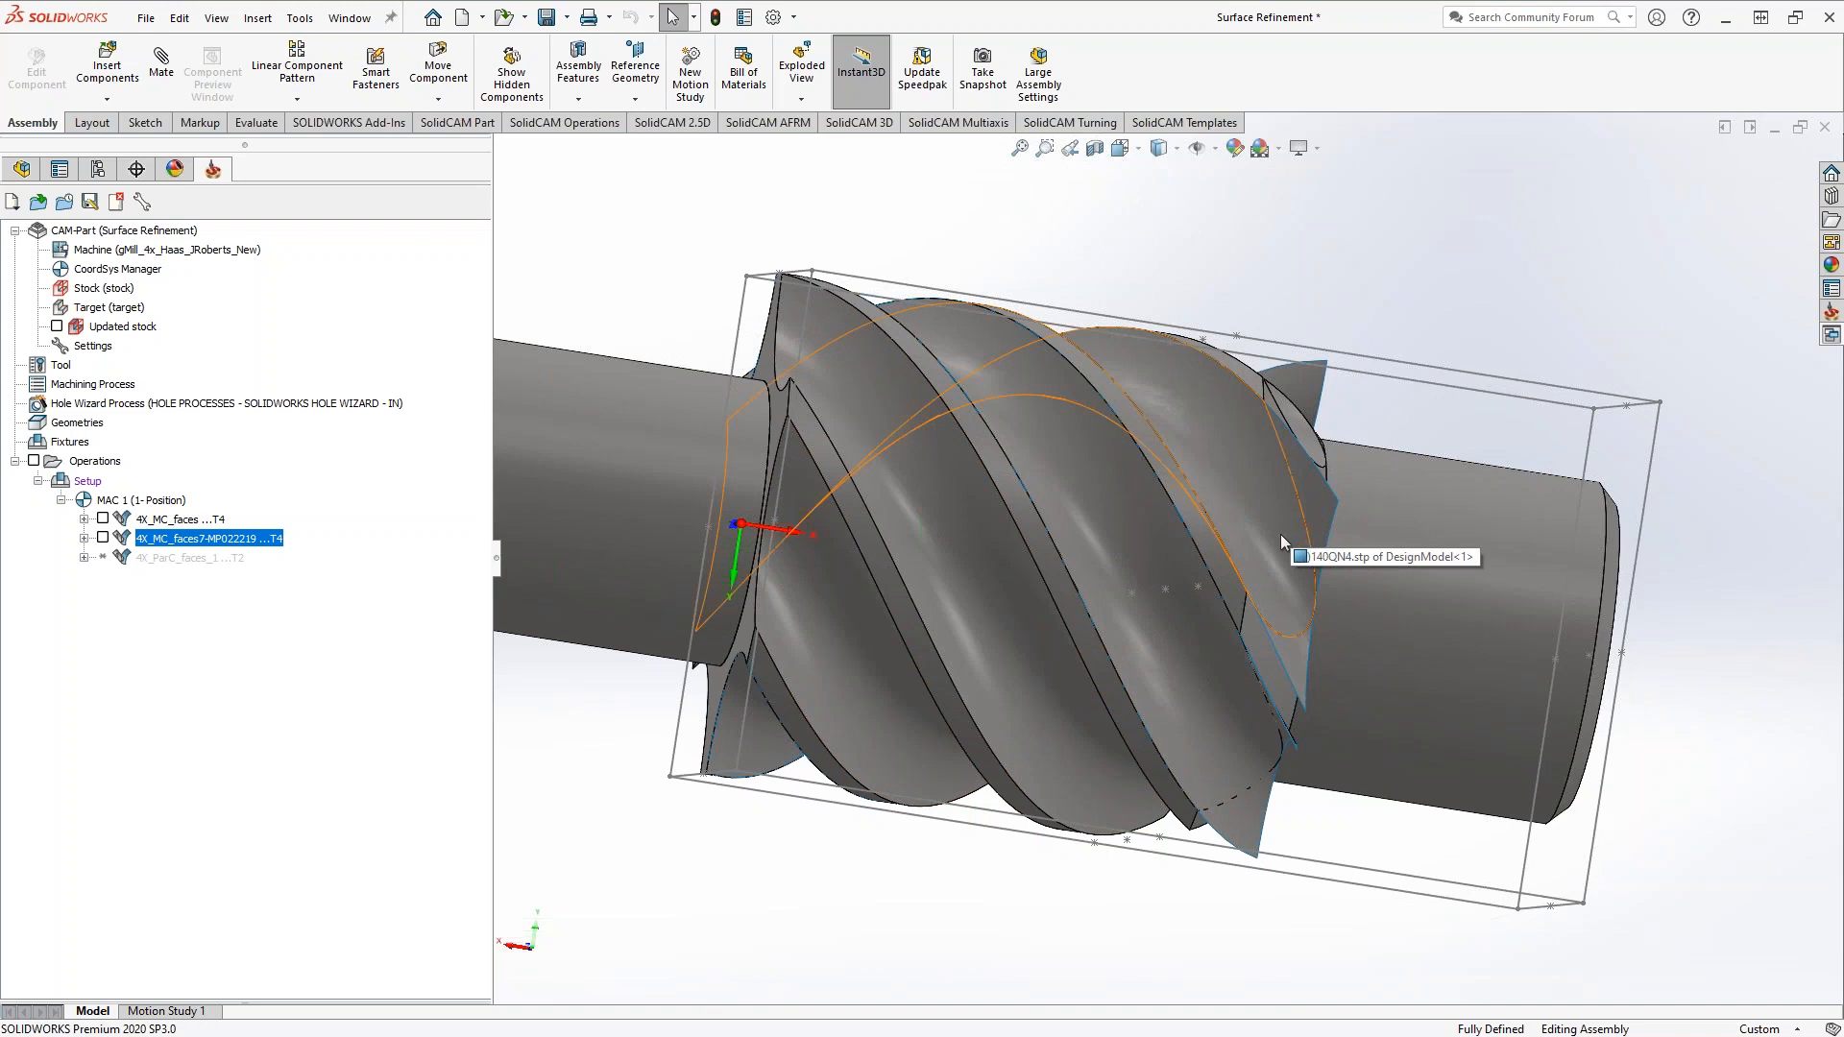
mouse_move(1259, 492)
middle_down()
mouse_move(1124, 543)
mouse_move(1278, 514)
middle_up()
scroll(1295, 510, down, 4)
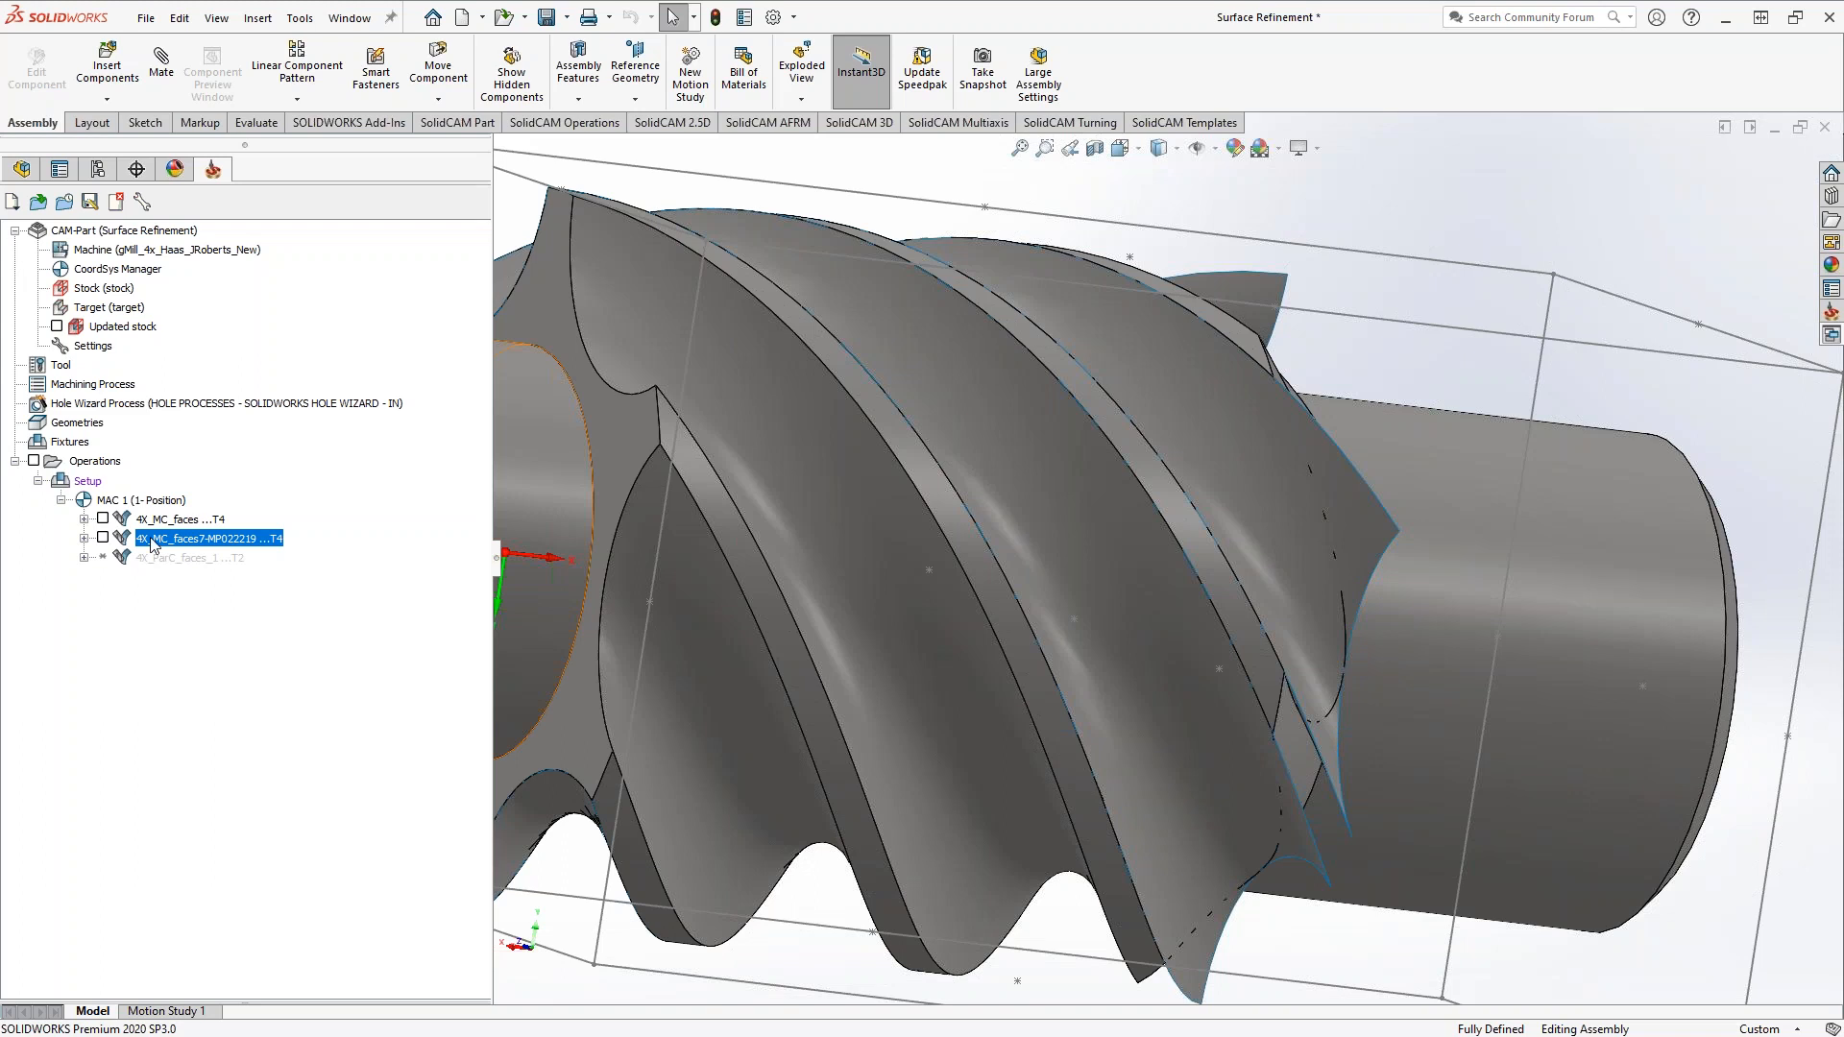
click(103, 538)
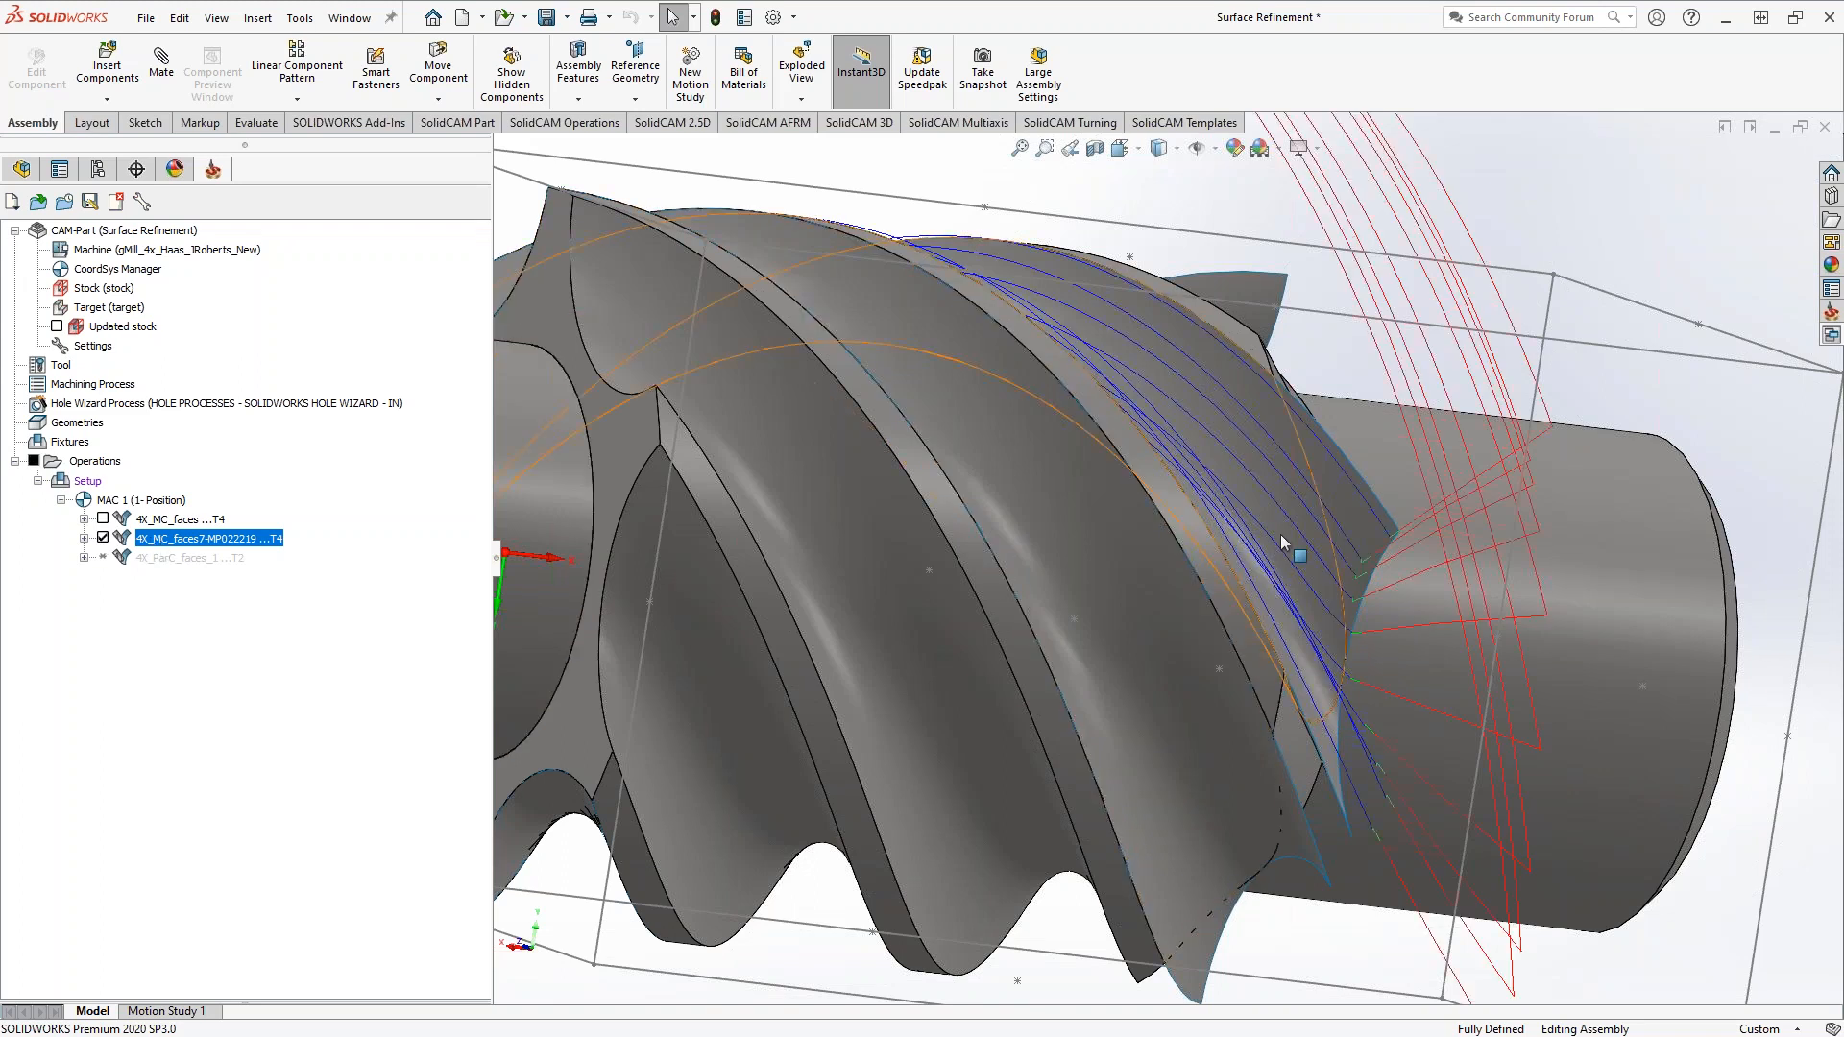
middle_drag(1226, 530, 1252, 504)
scroll(1249, 454, up, 3)
middle_drag(1249, 453, 1198, 524)
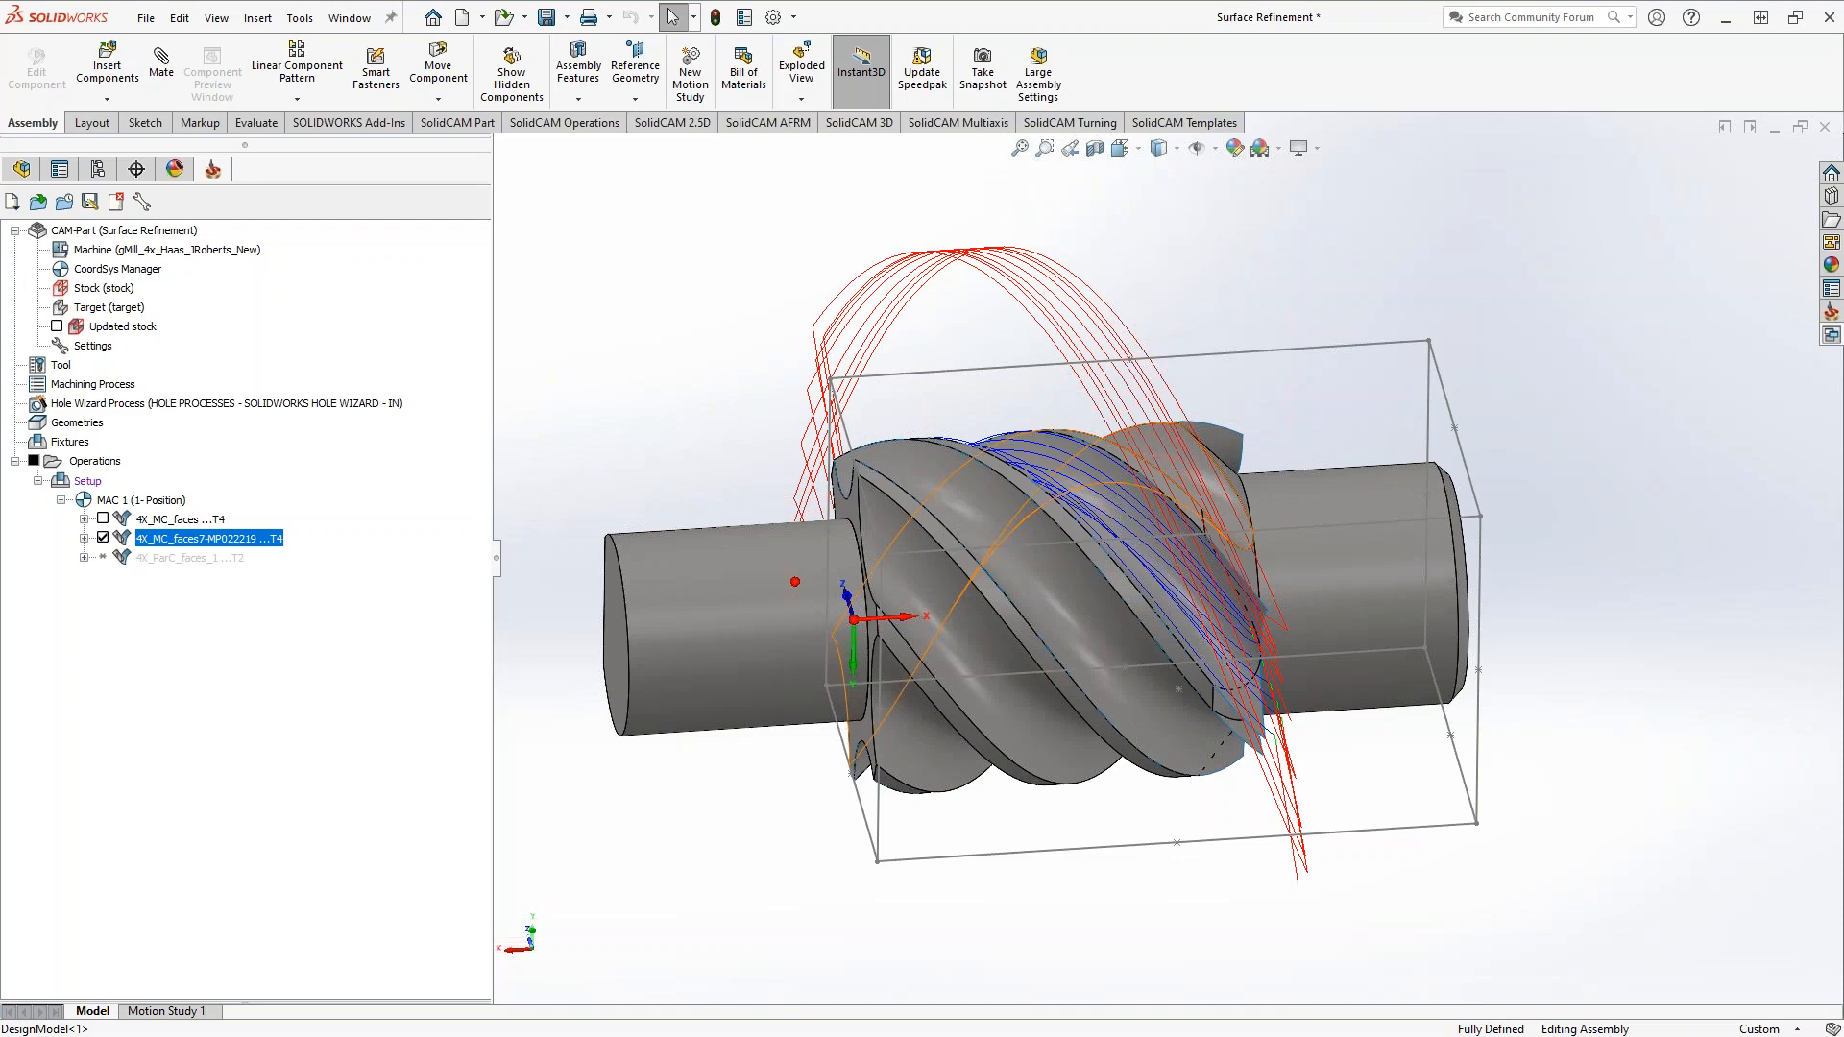
middle_drag(1138, 688, 1153, 538)
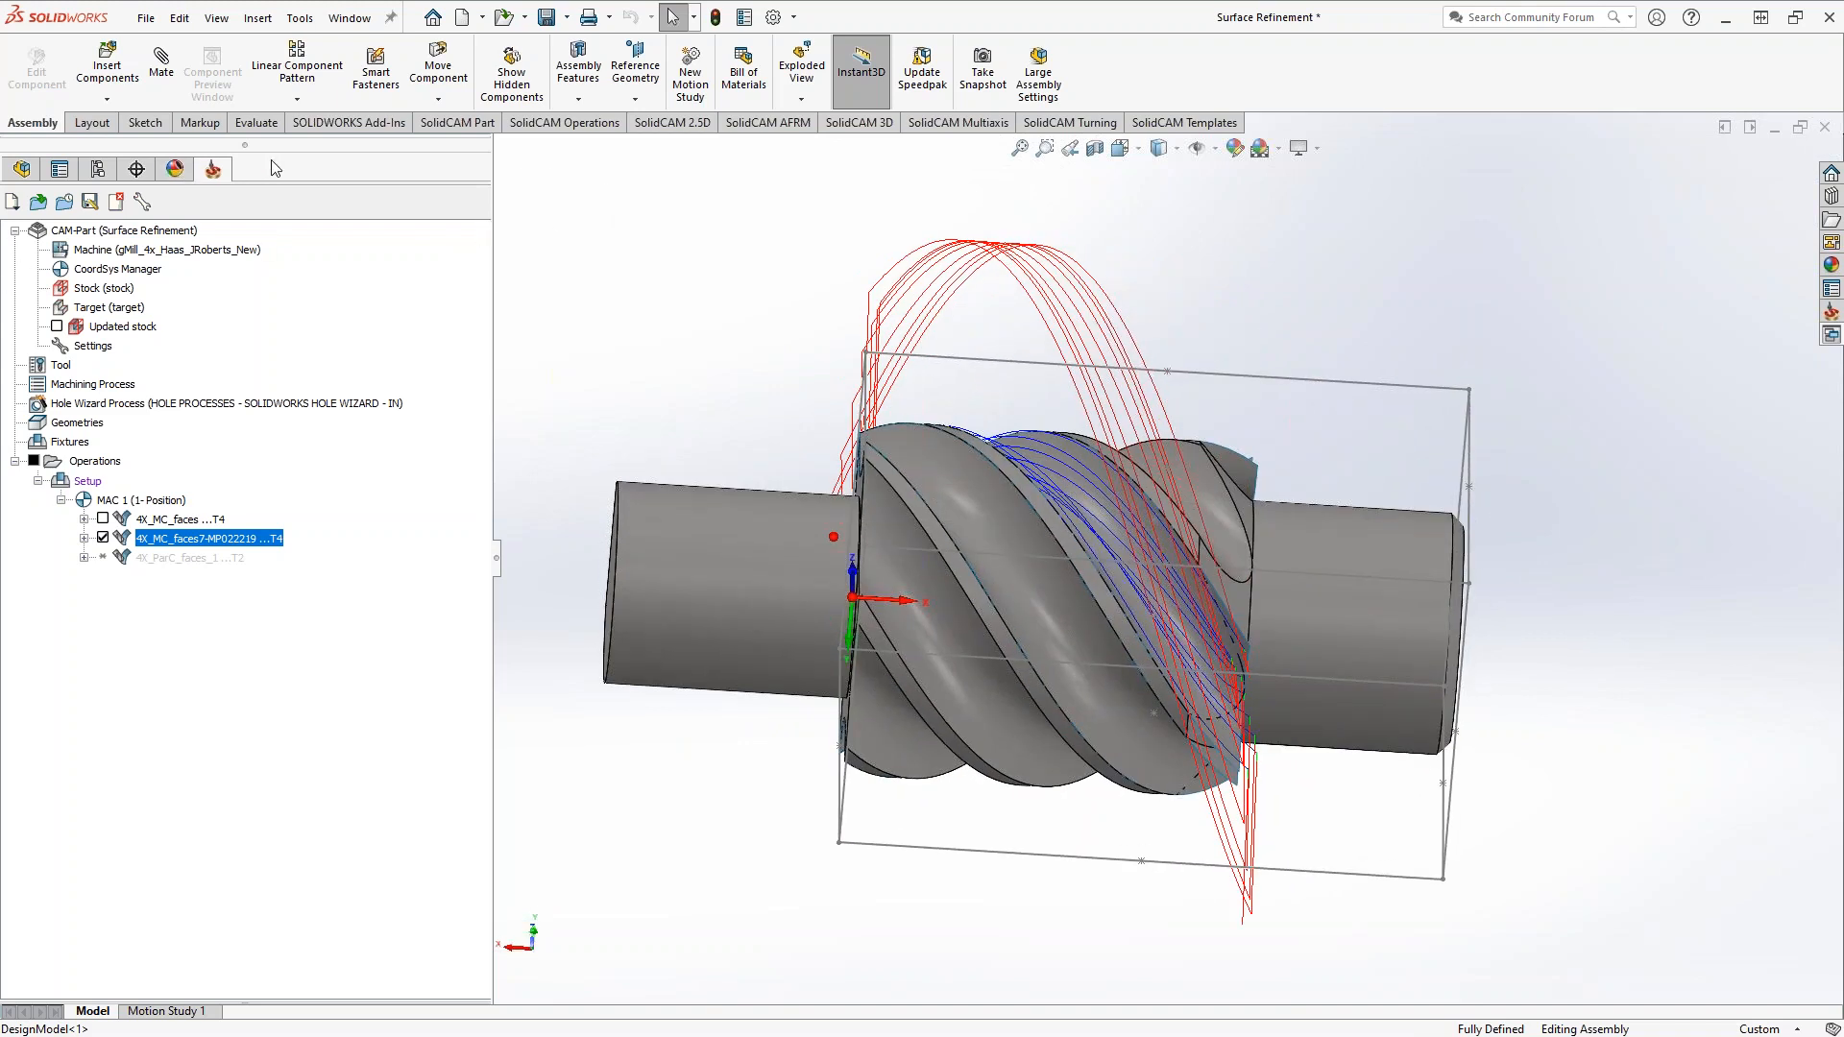
- Review which command tabs can be enabled at assembly level
right_click(369, 130)
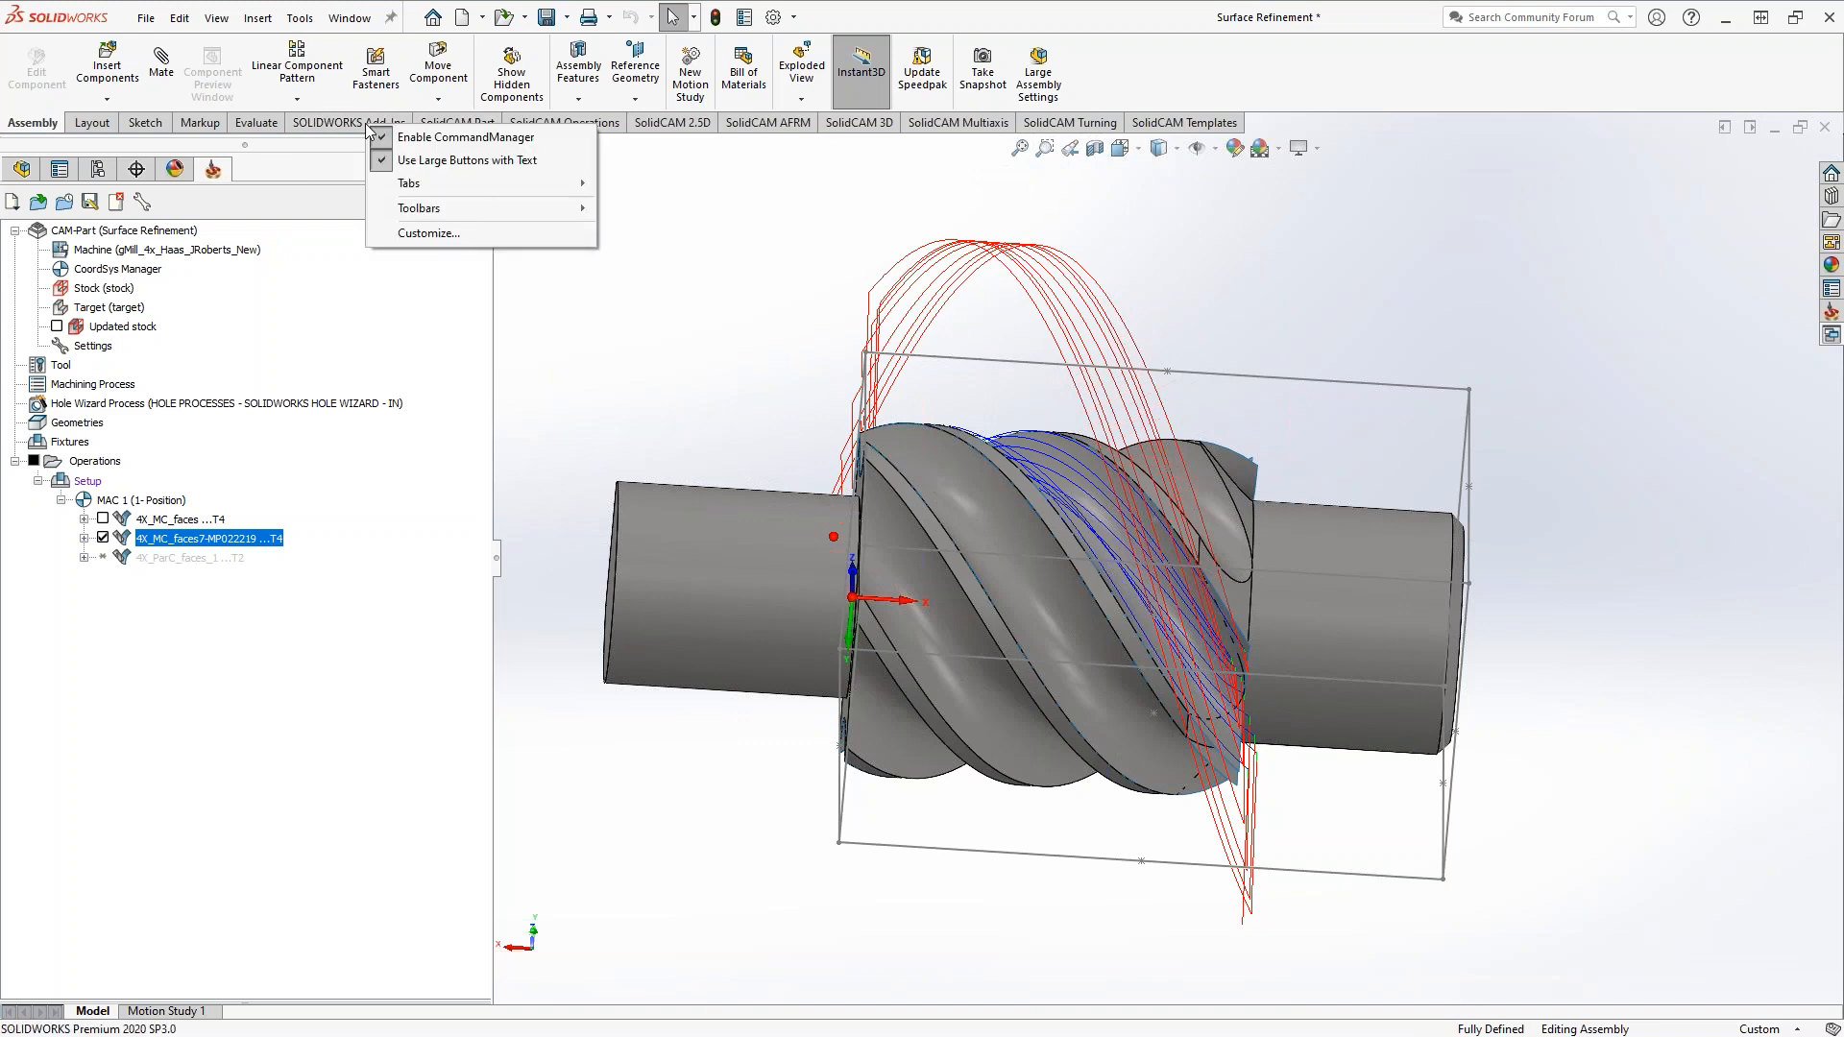
mouse_move(466, 192)
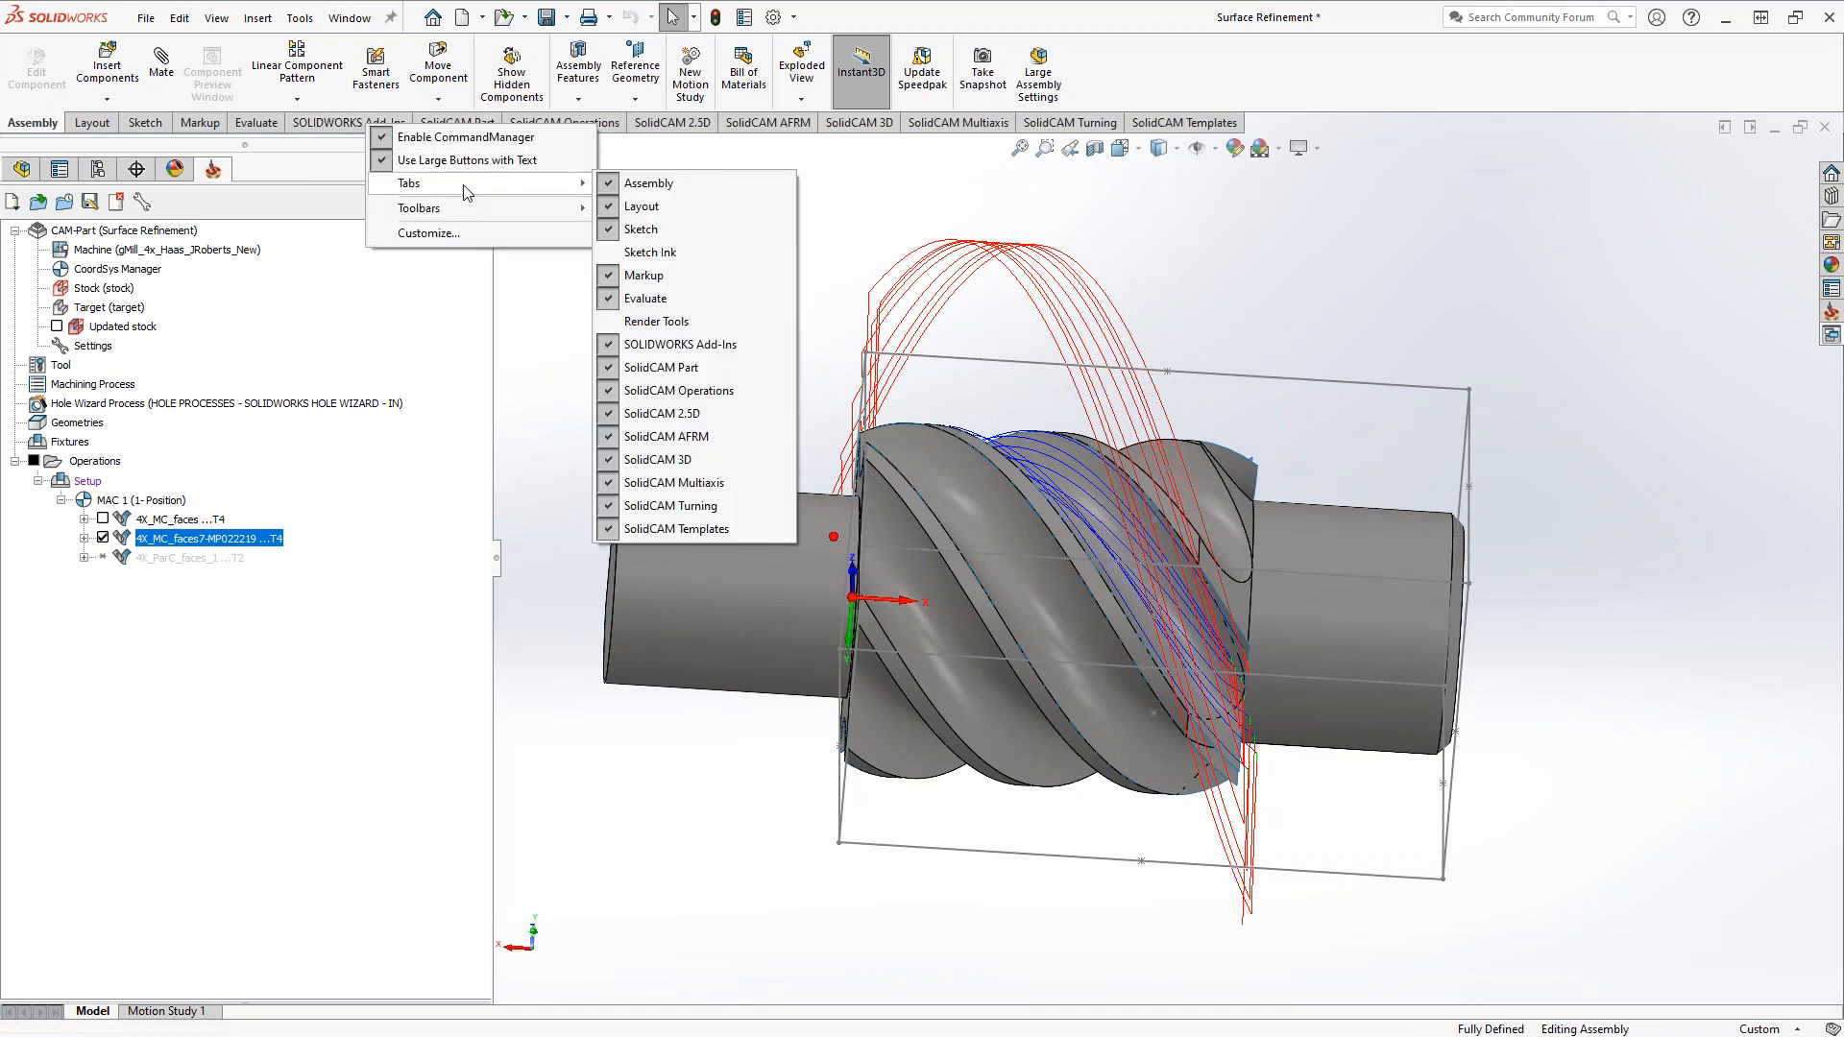
click(883, 247)
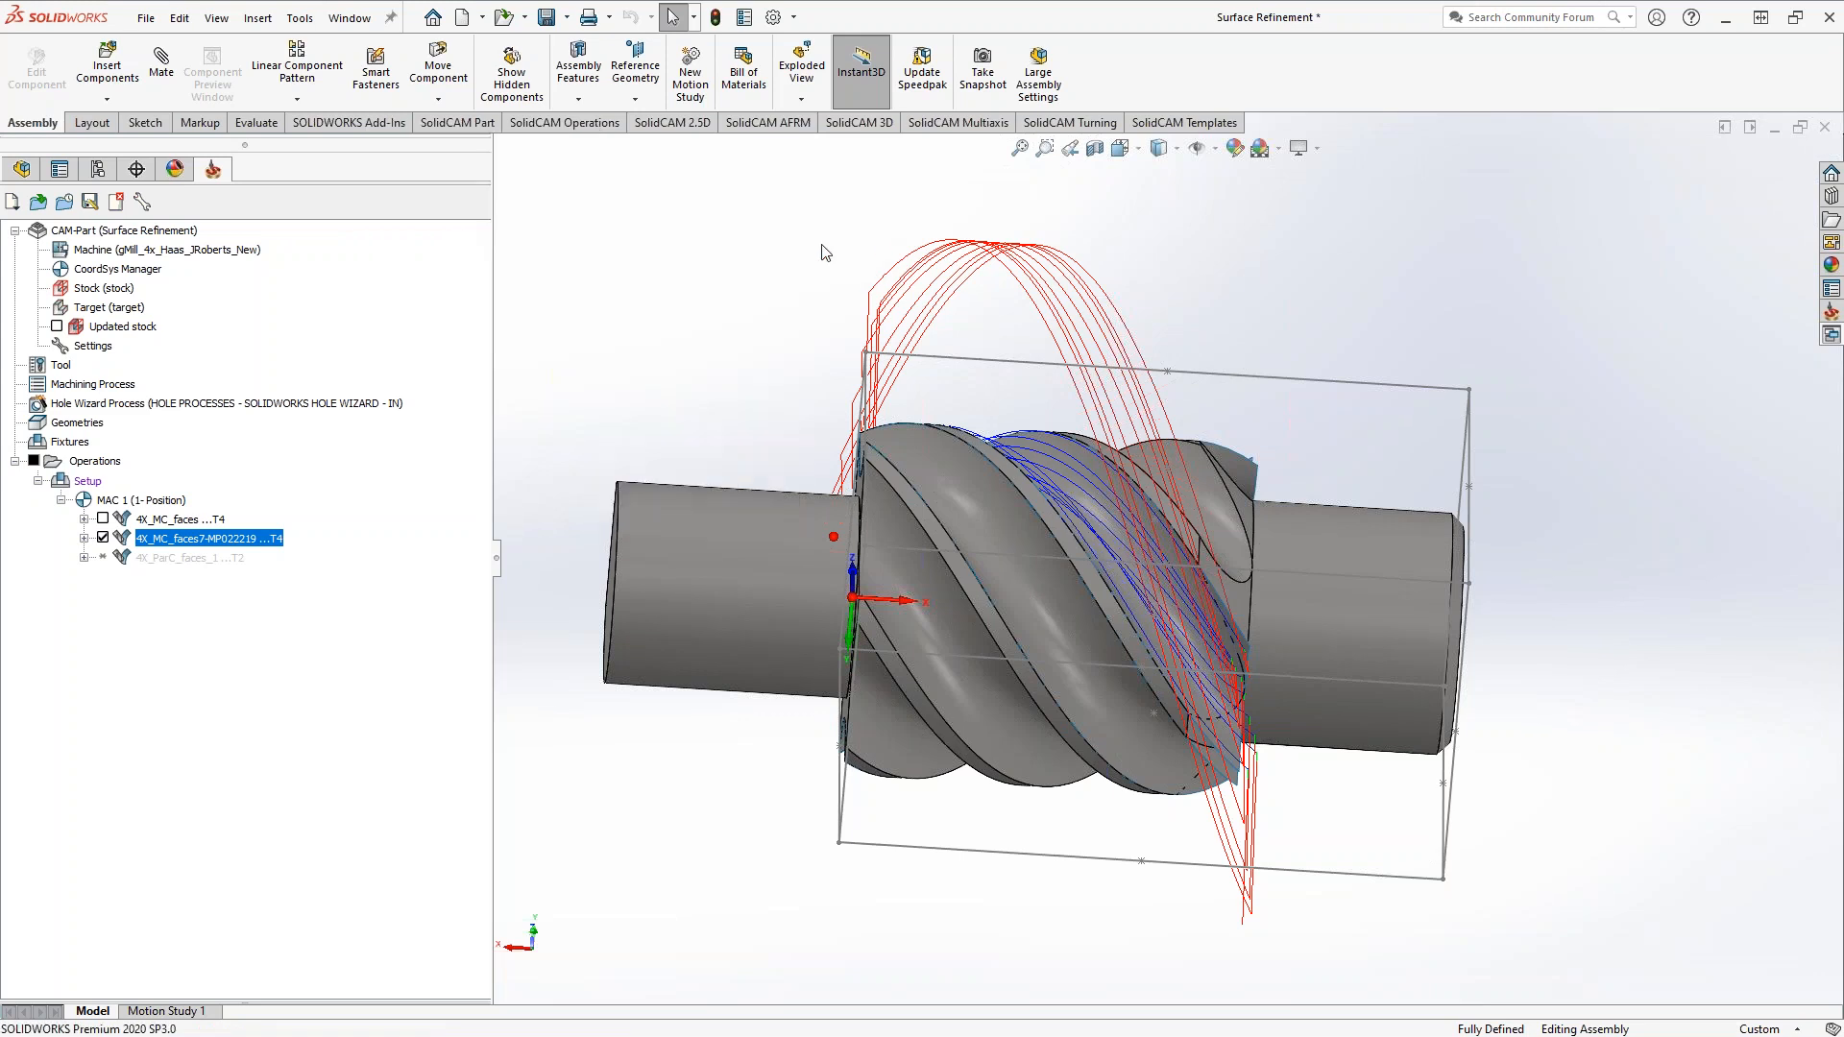
- Reopen the DesignModel part for editing within the Surface Refinement assembly
click(22, 170)
right_click(130, 386)
click(229, 334)
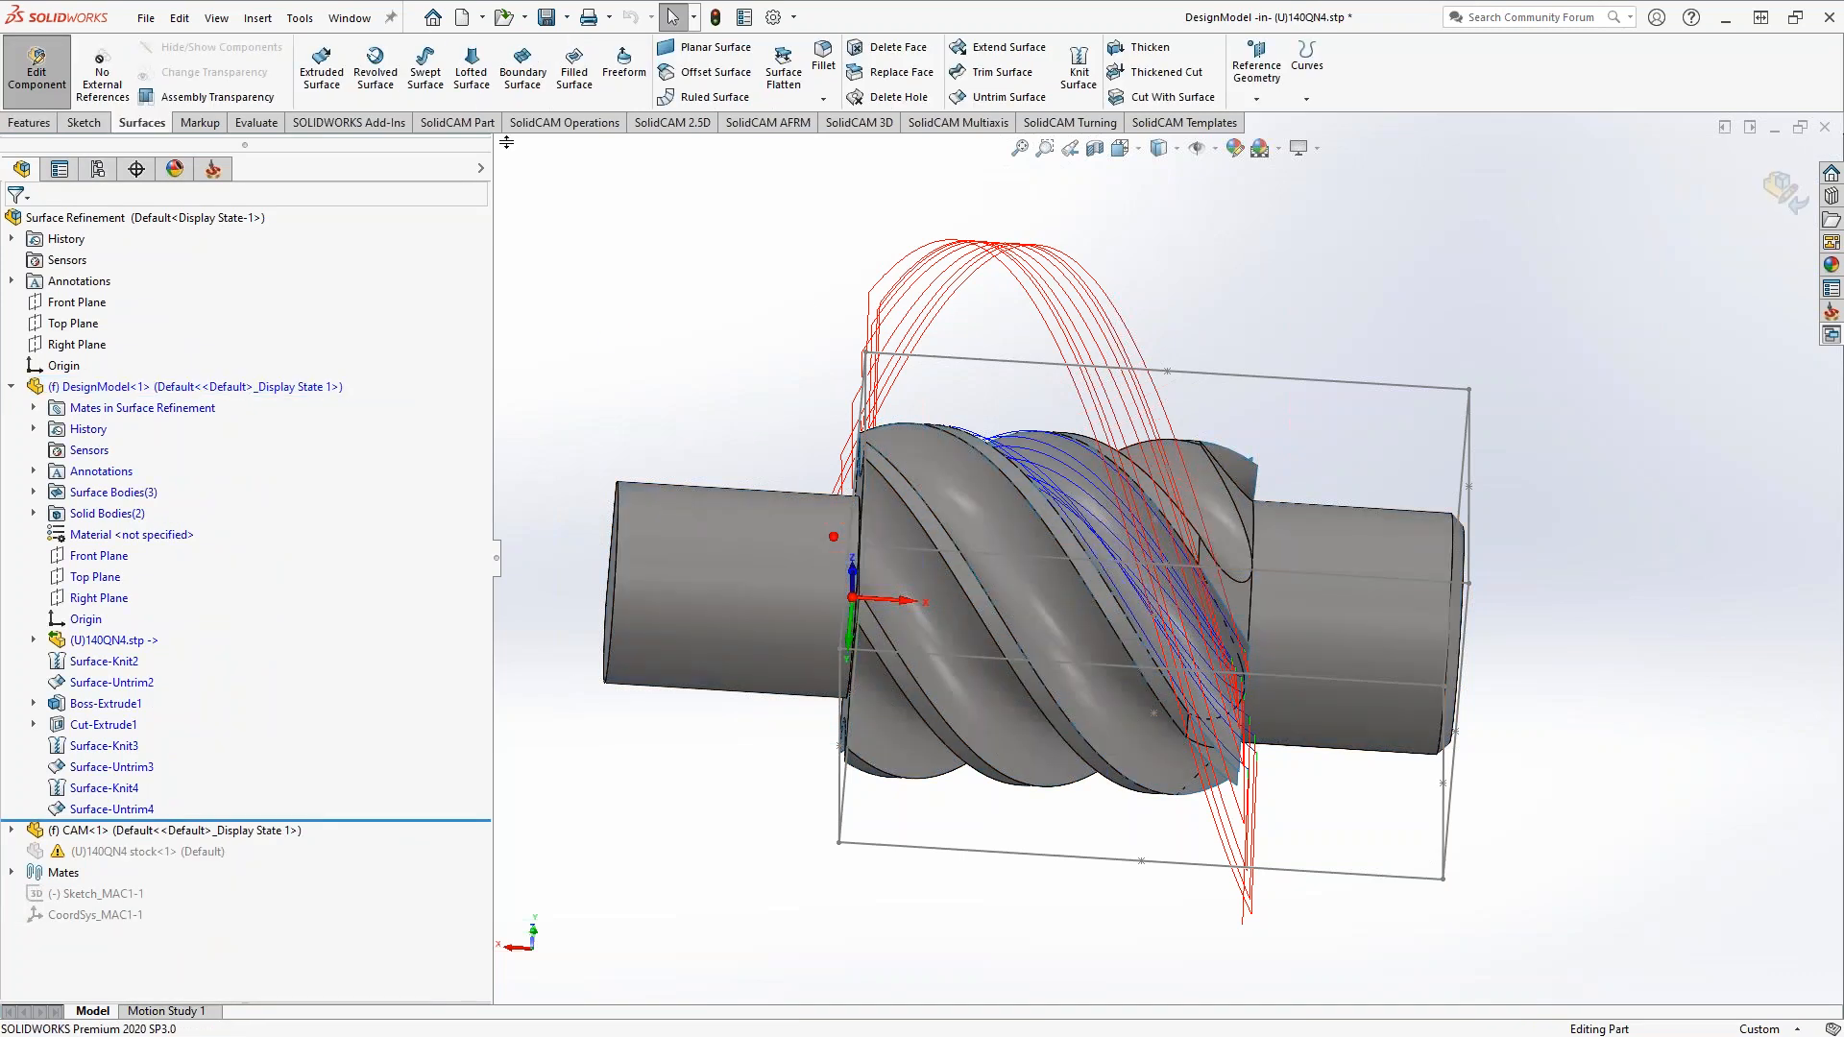
- Review which command tabs, including Surfaces, can be enabled while editing the part
right_click(376, 123)
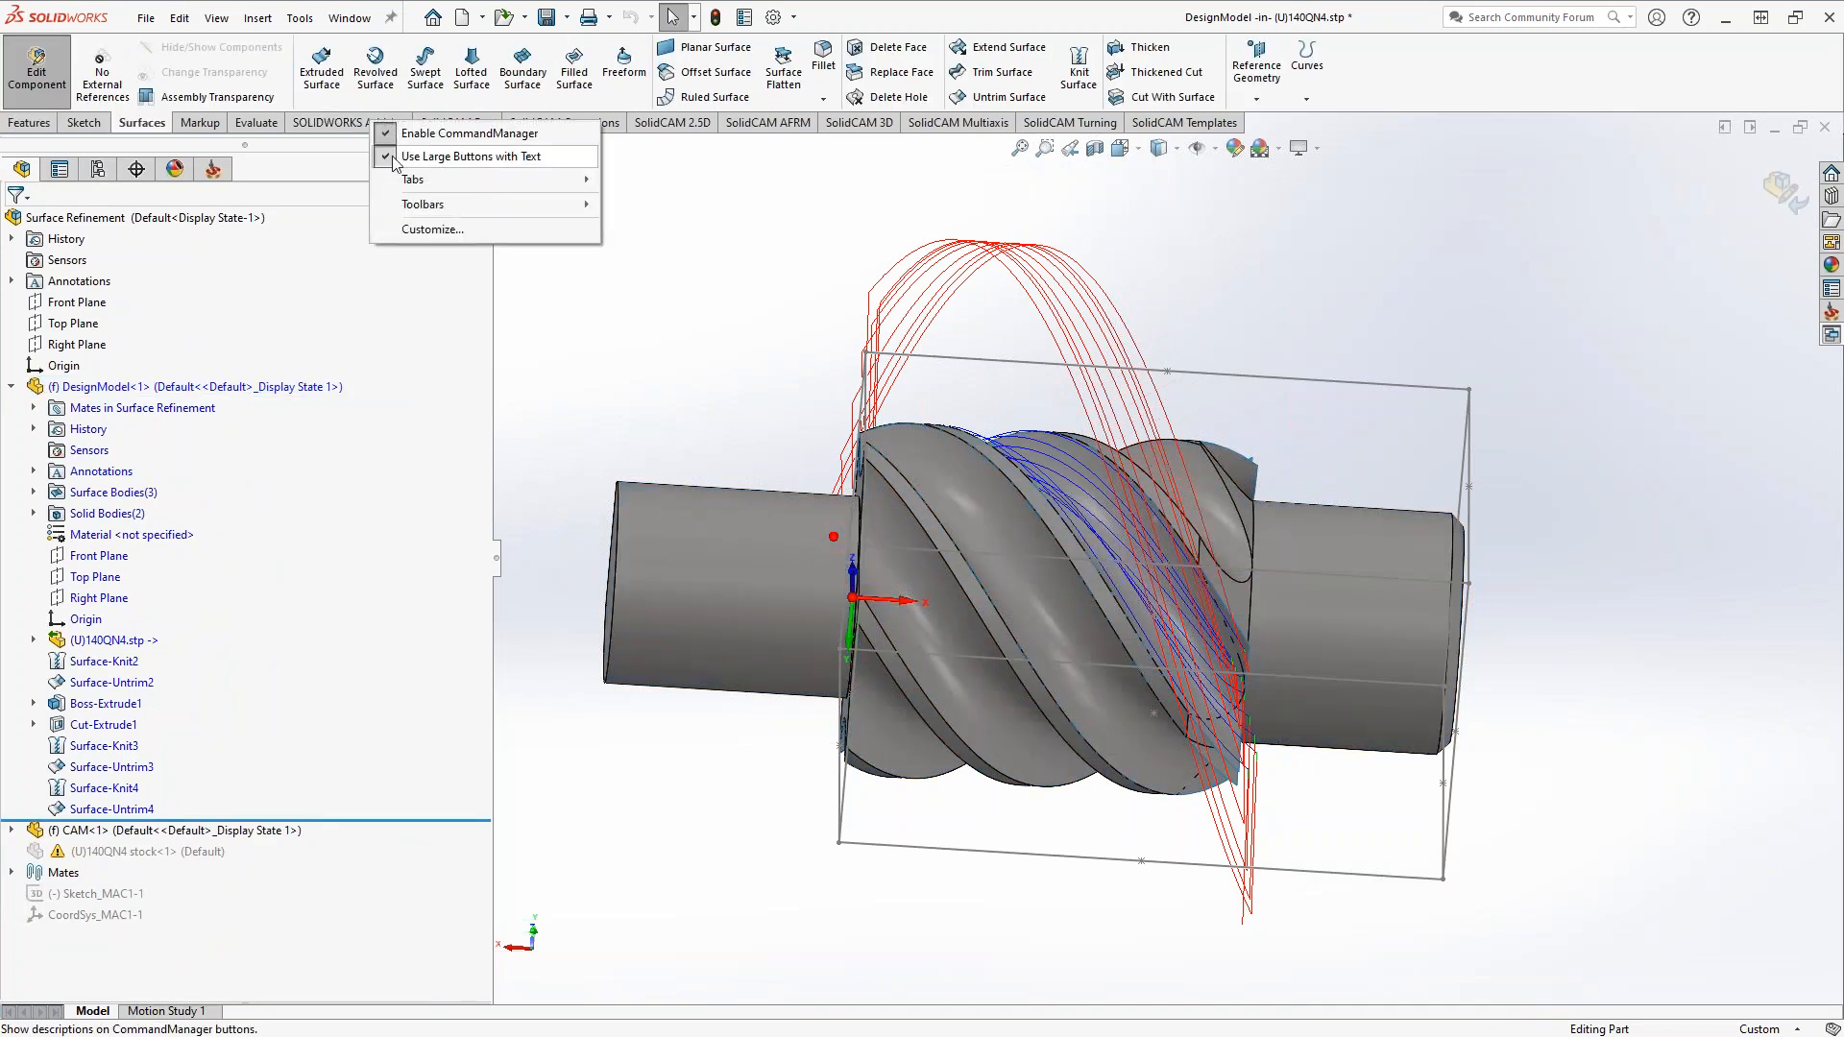
mouse_move(413, 179)
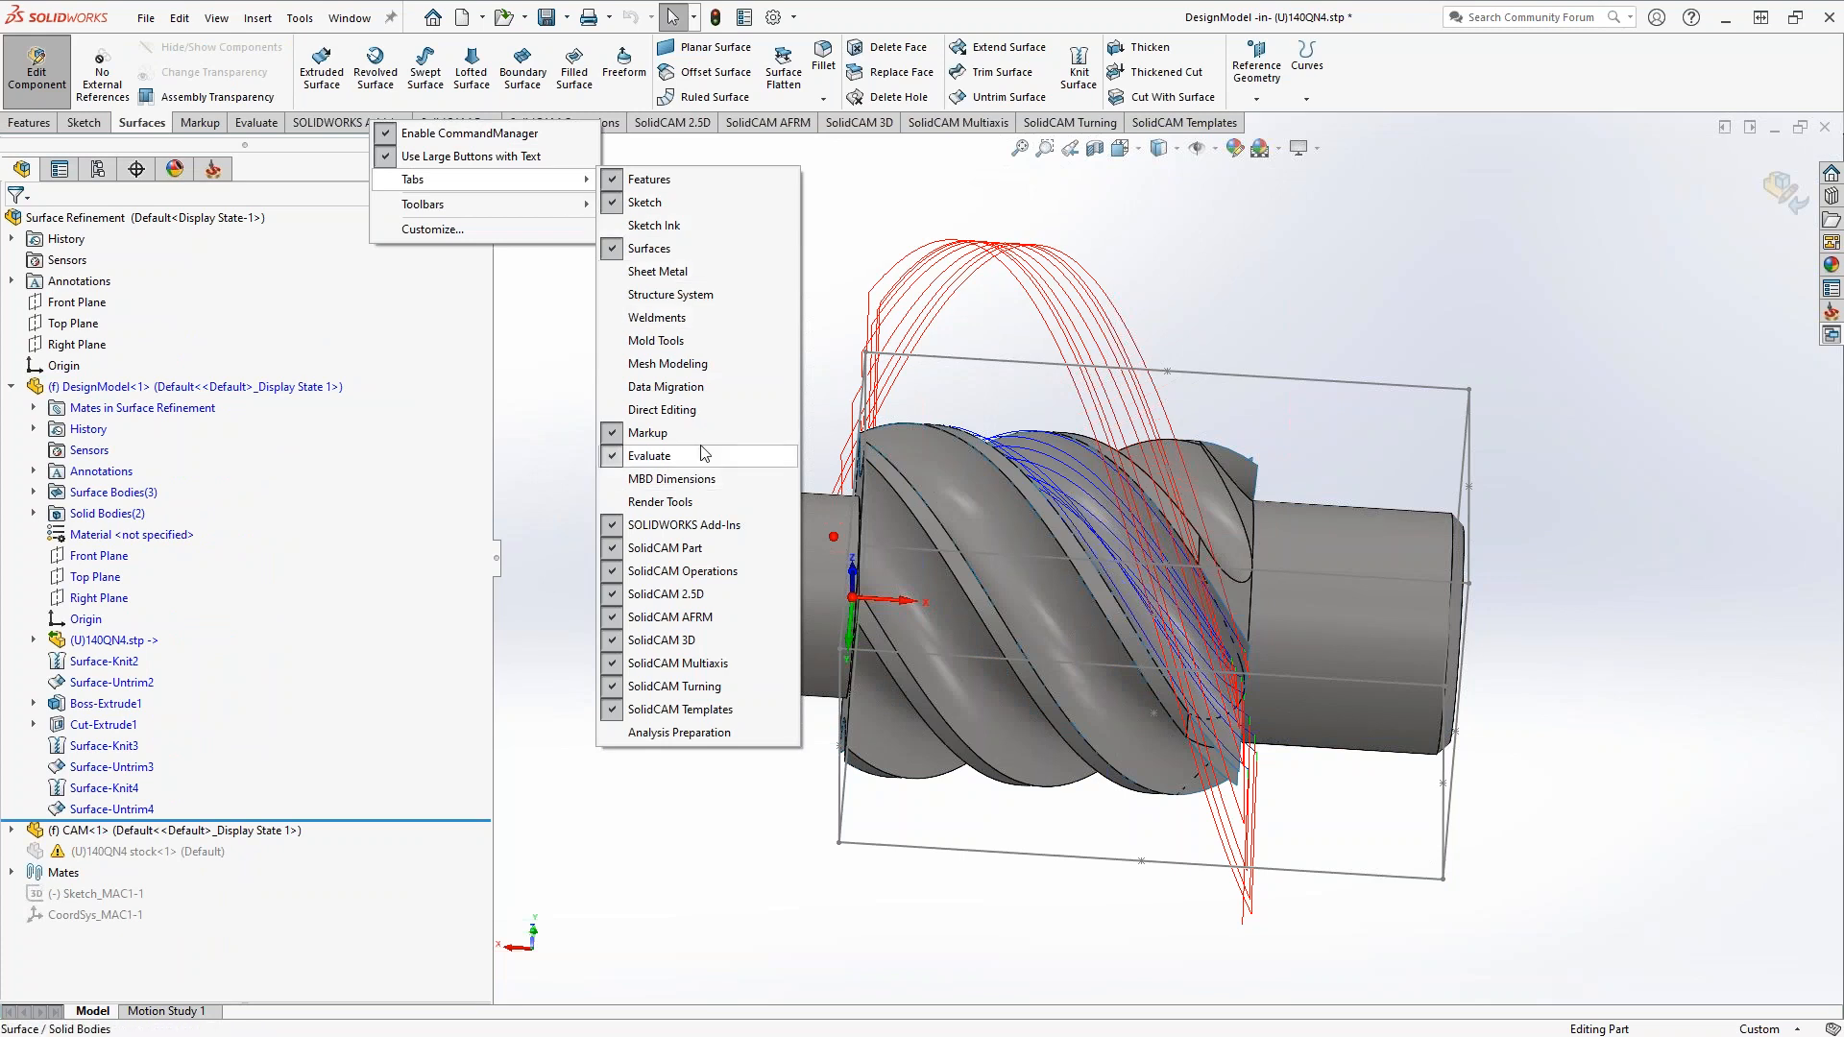
click(891, 231)
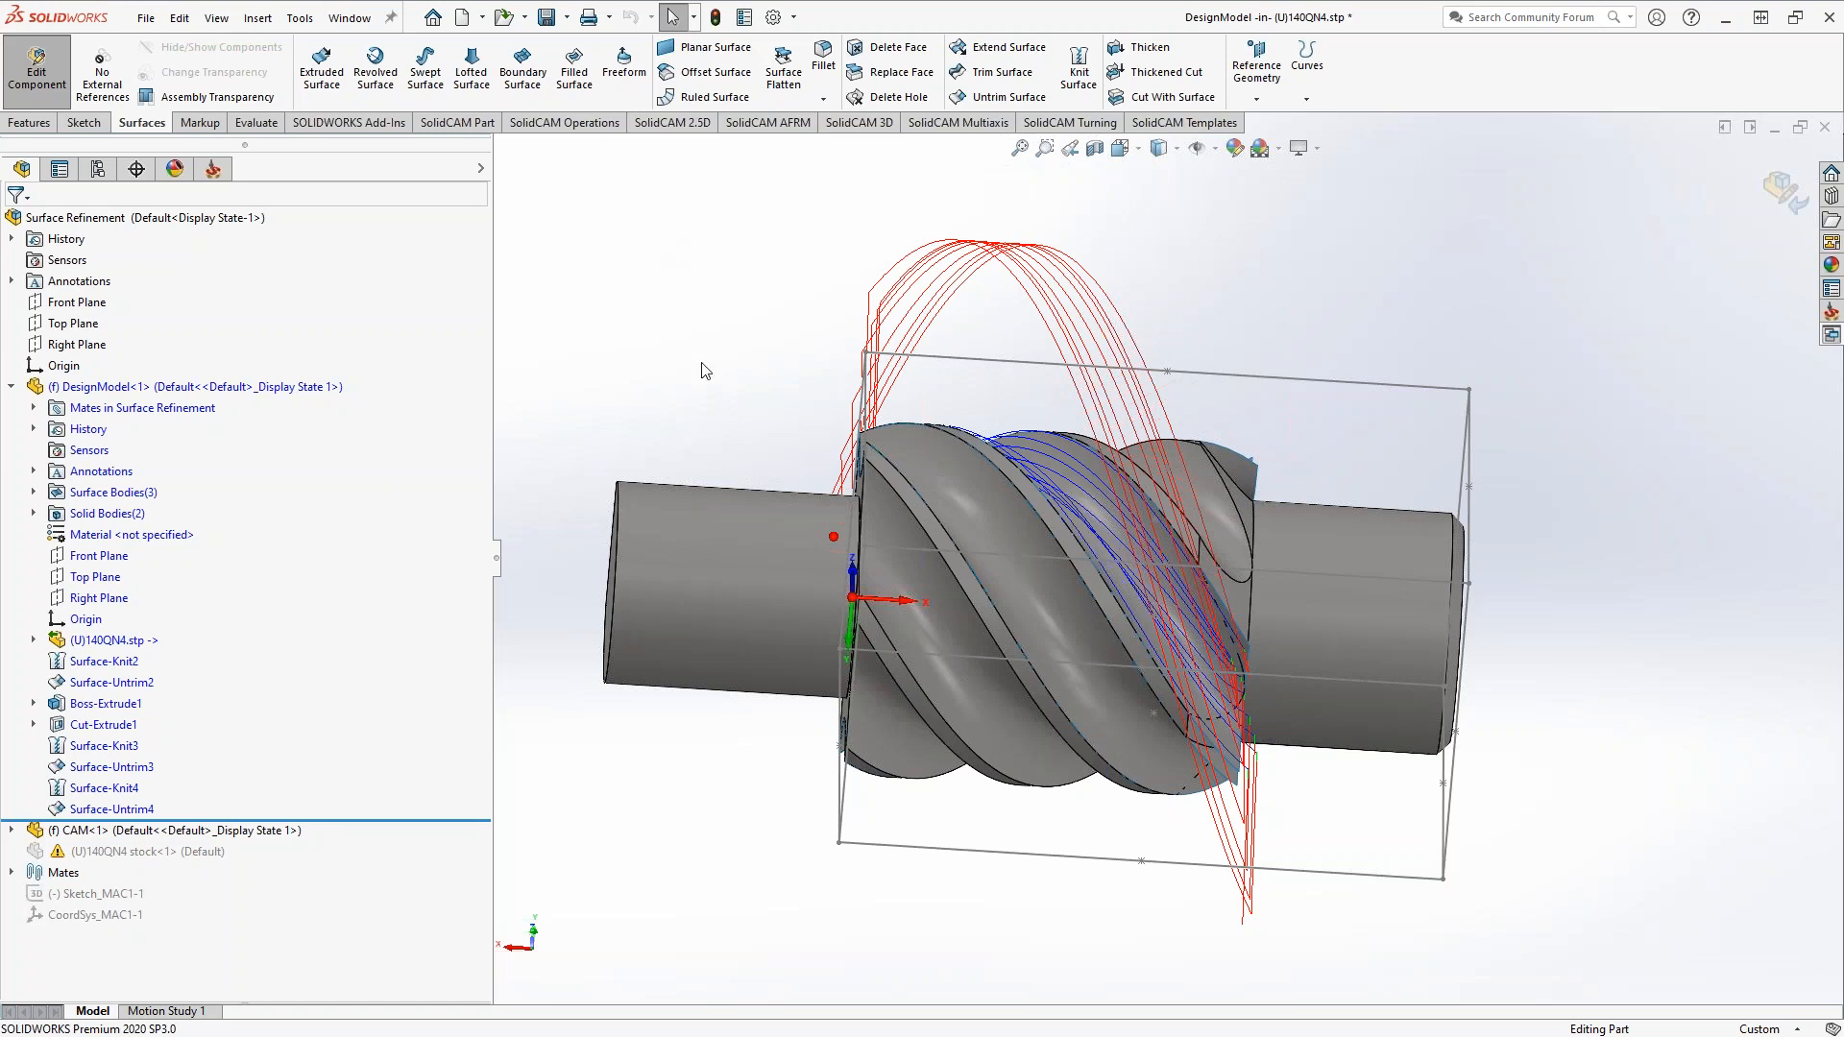
- Hide the 4X_MC_faces7-MP022219 toolpath and return to the part's feature list
middle_drag(767, 307, 819, 301)
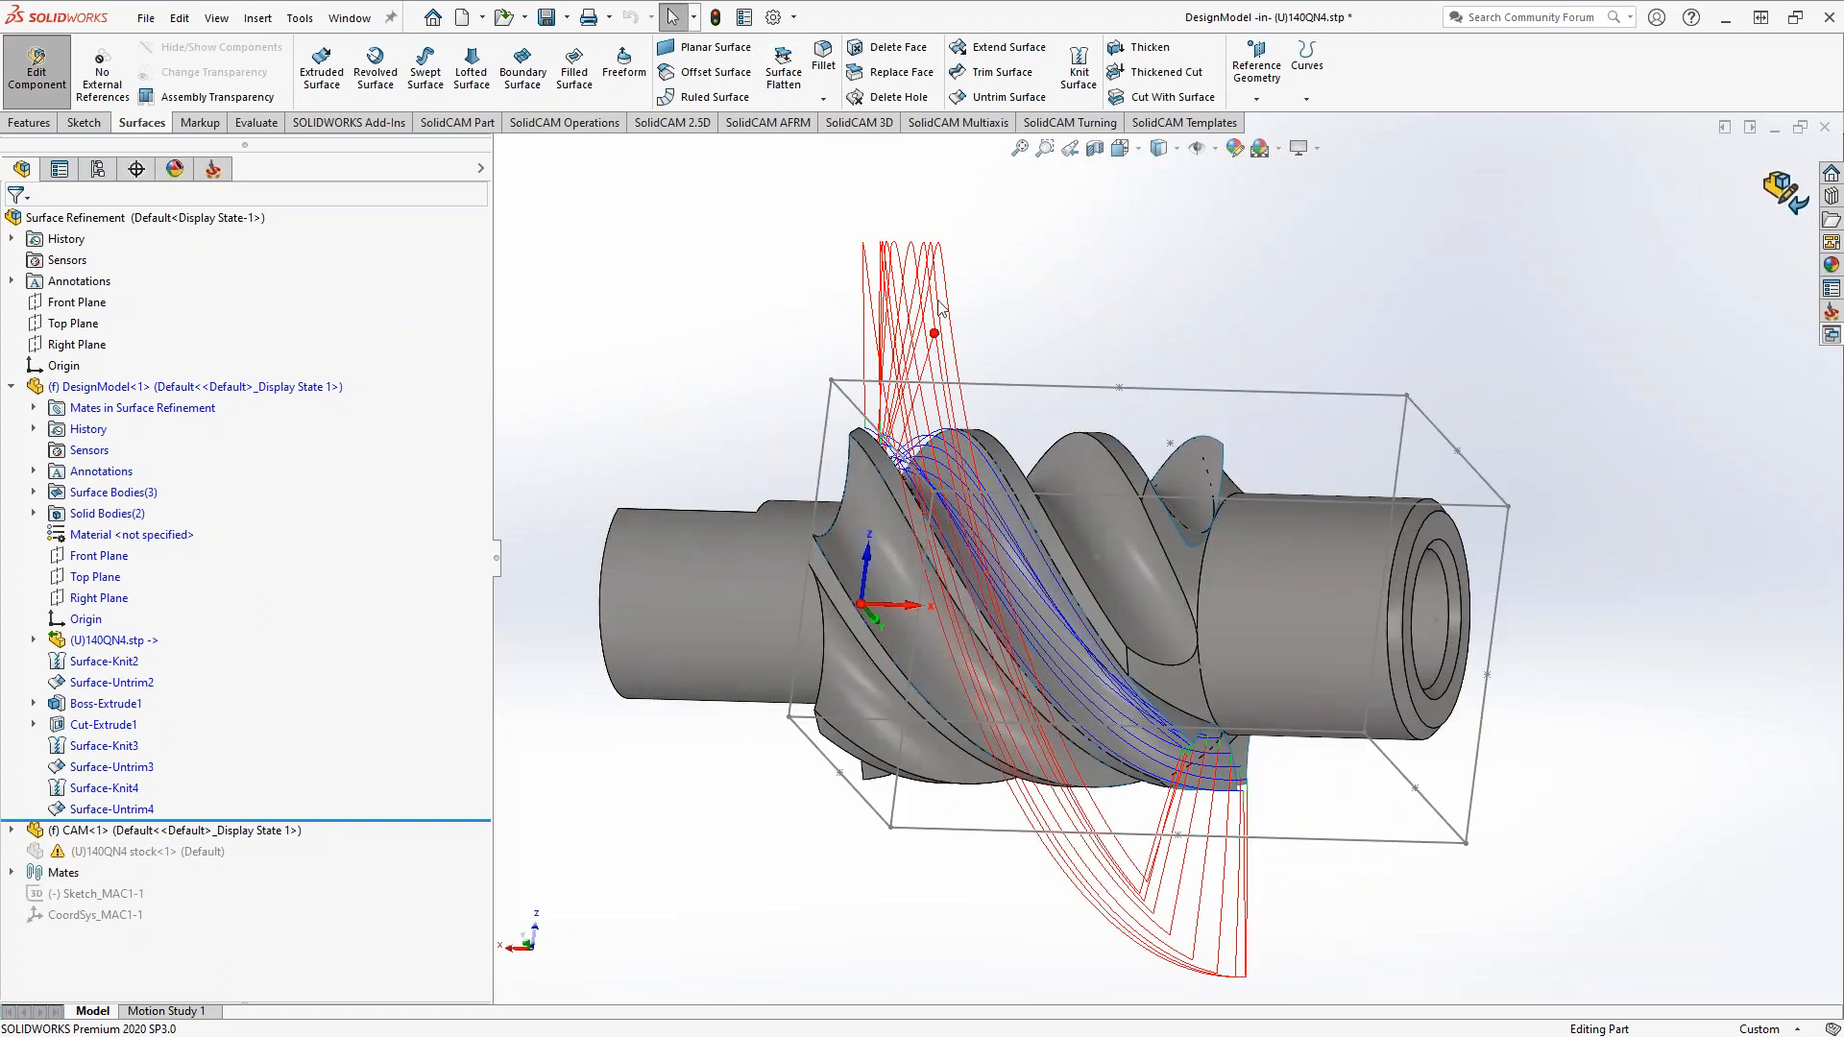
click(213, 169)
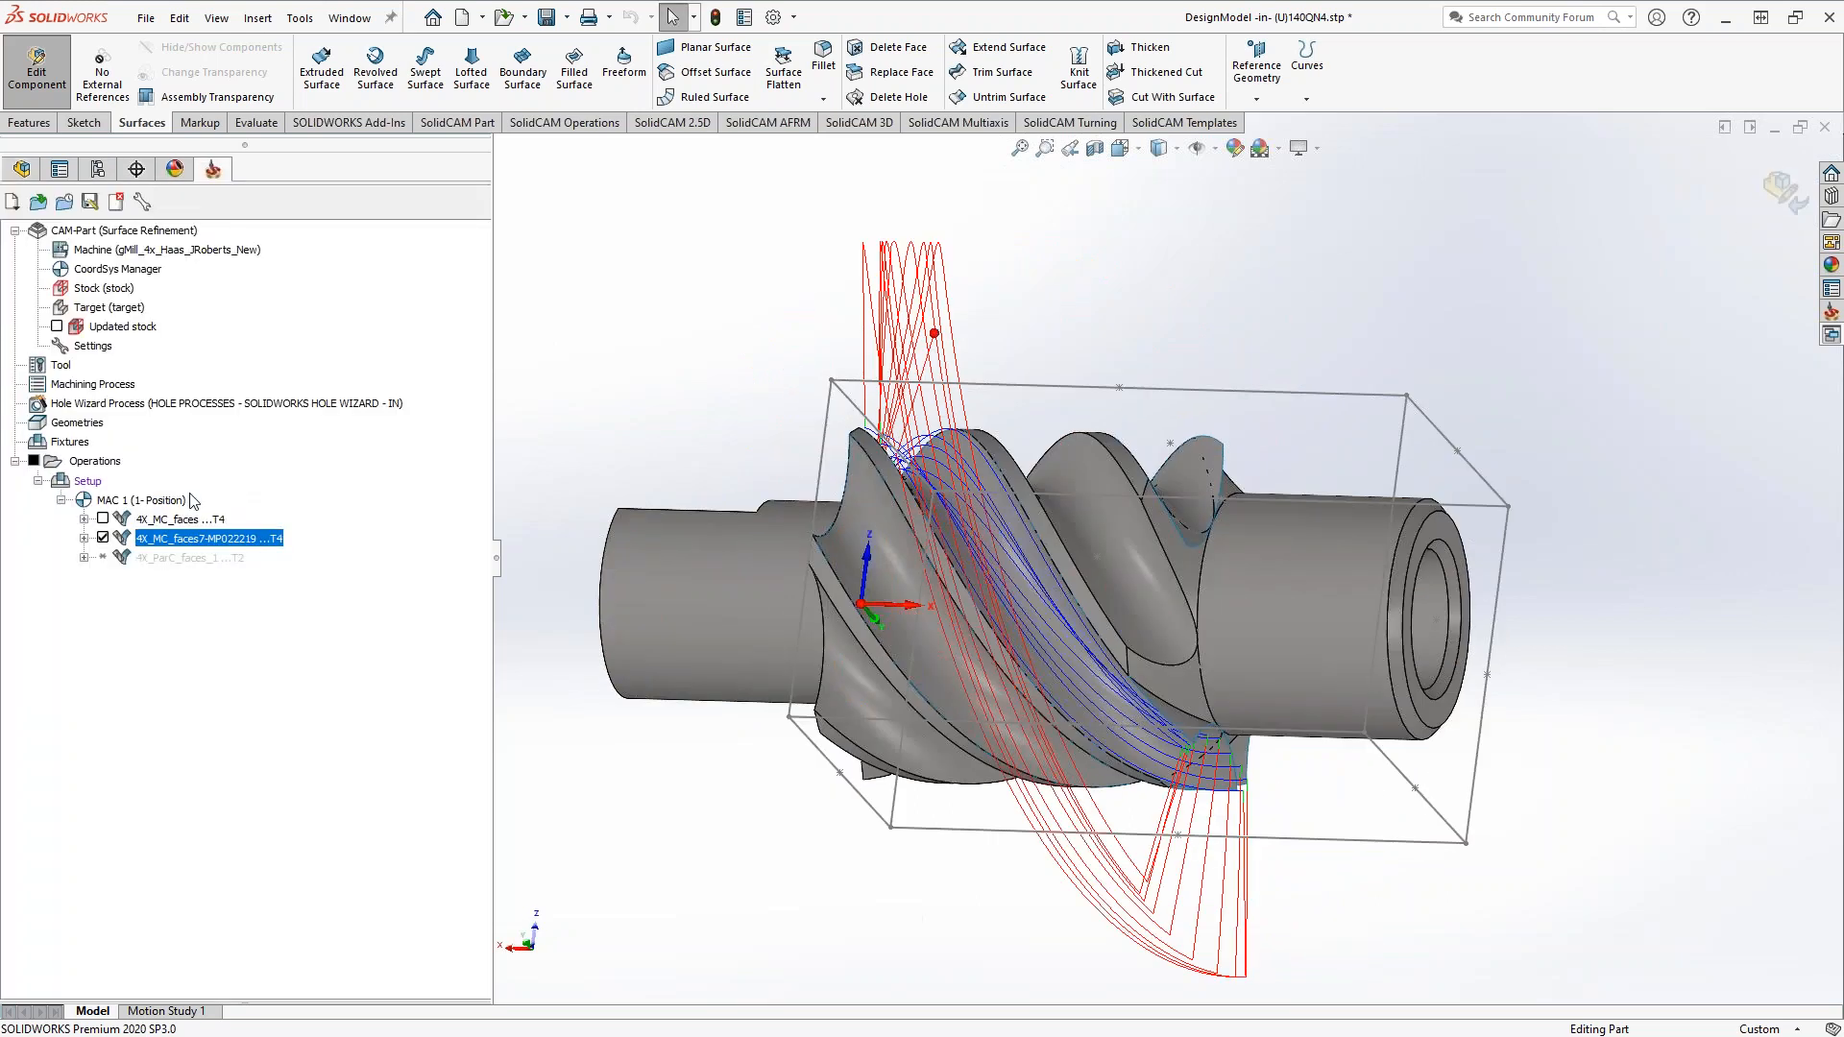
click(105, 540)
click(22, 169)
- Create a reference plane perpendicular to the flute's helical edge and coincident with that edge's end vertex
middle_drag(1005, 595, 1079, 545)
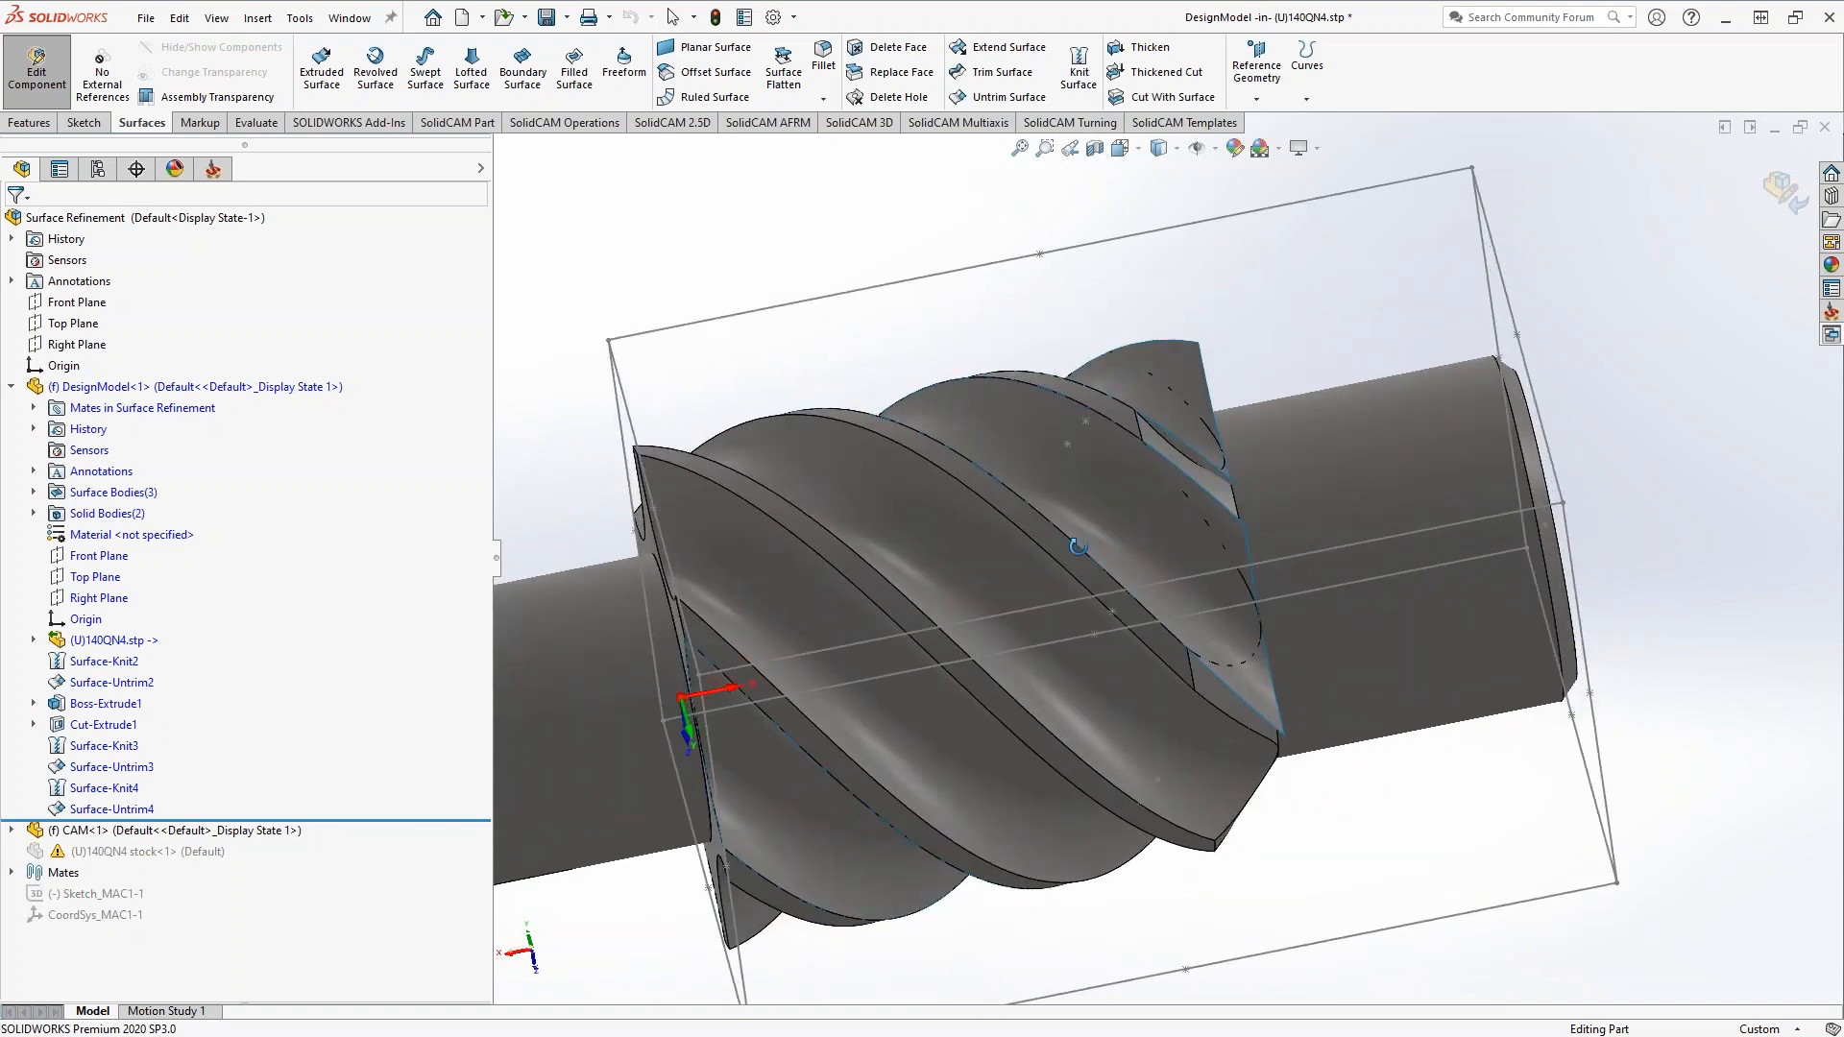
middle_drag(915, 515, 877, 503)
scroll(876, 509, down, 5)
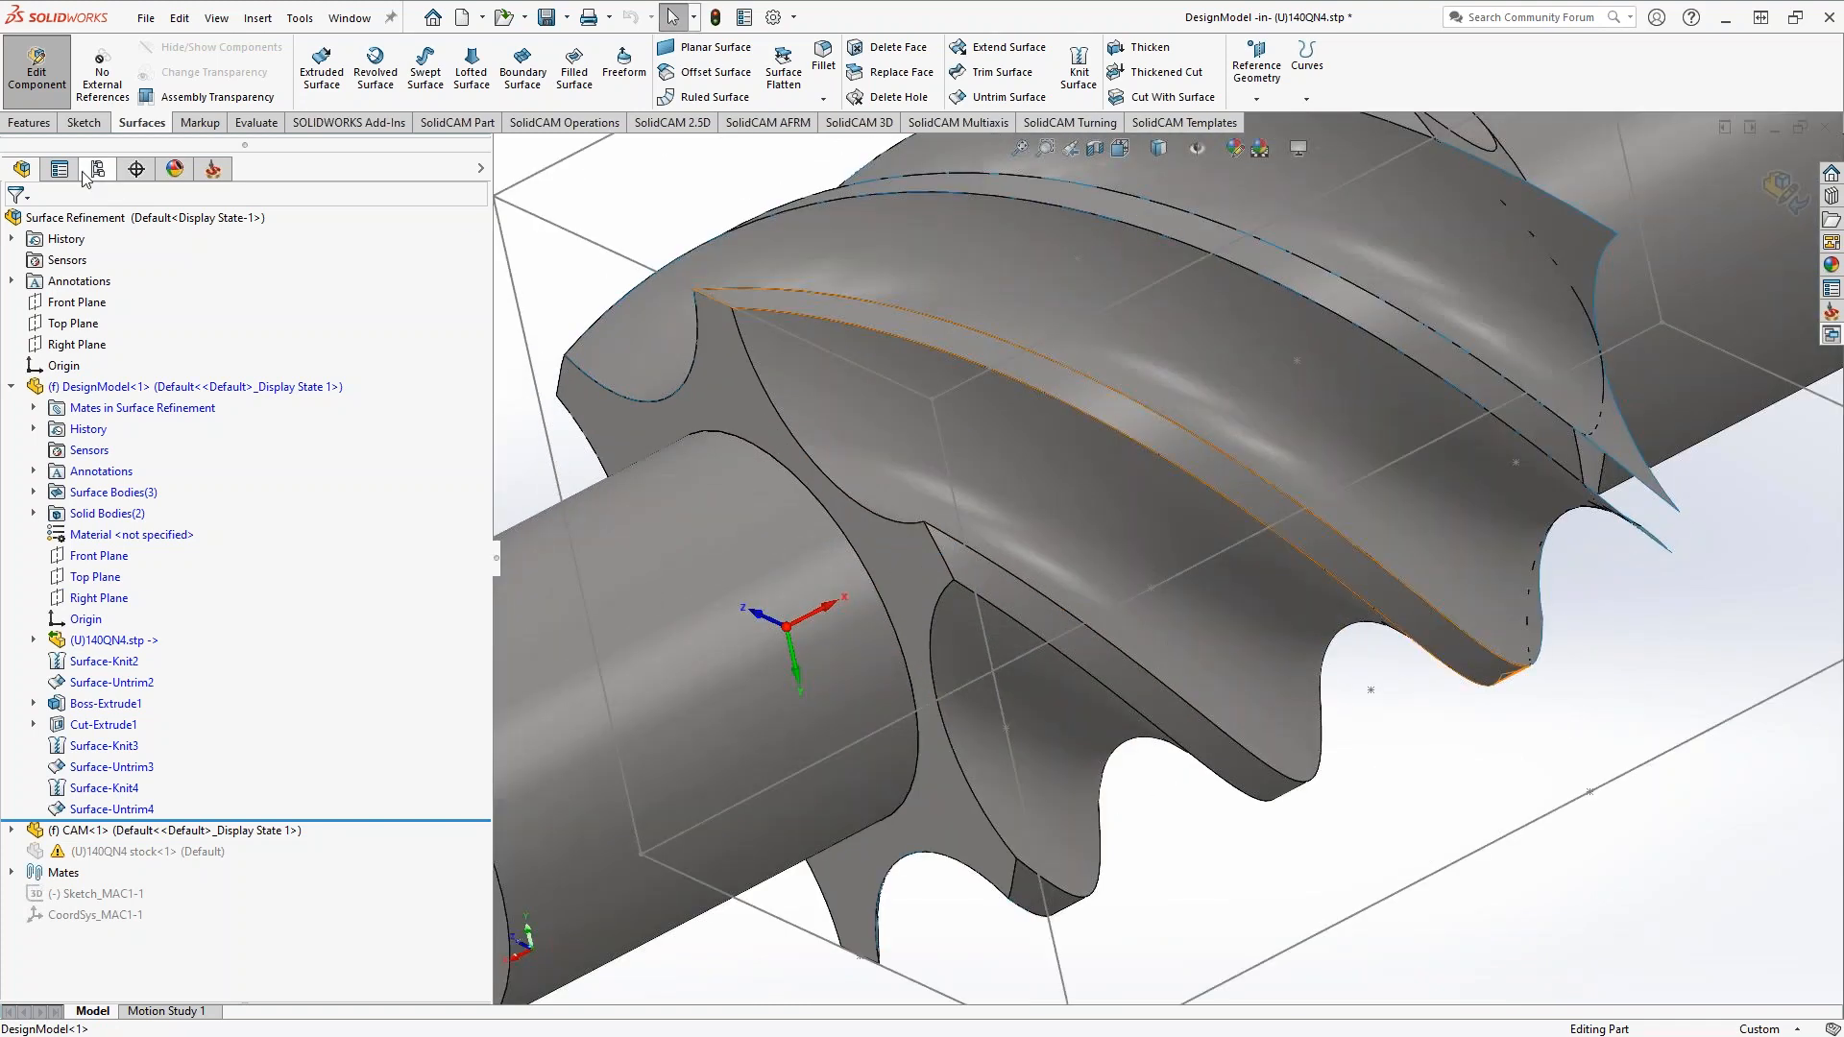
click(30, 123)
click(1056, 99)
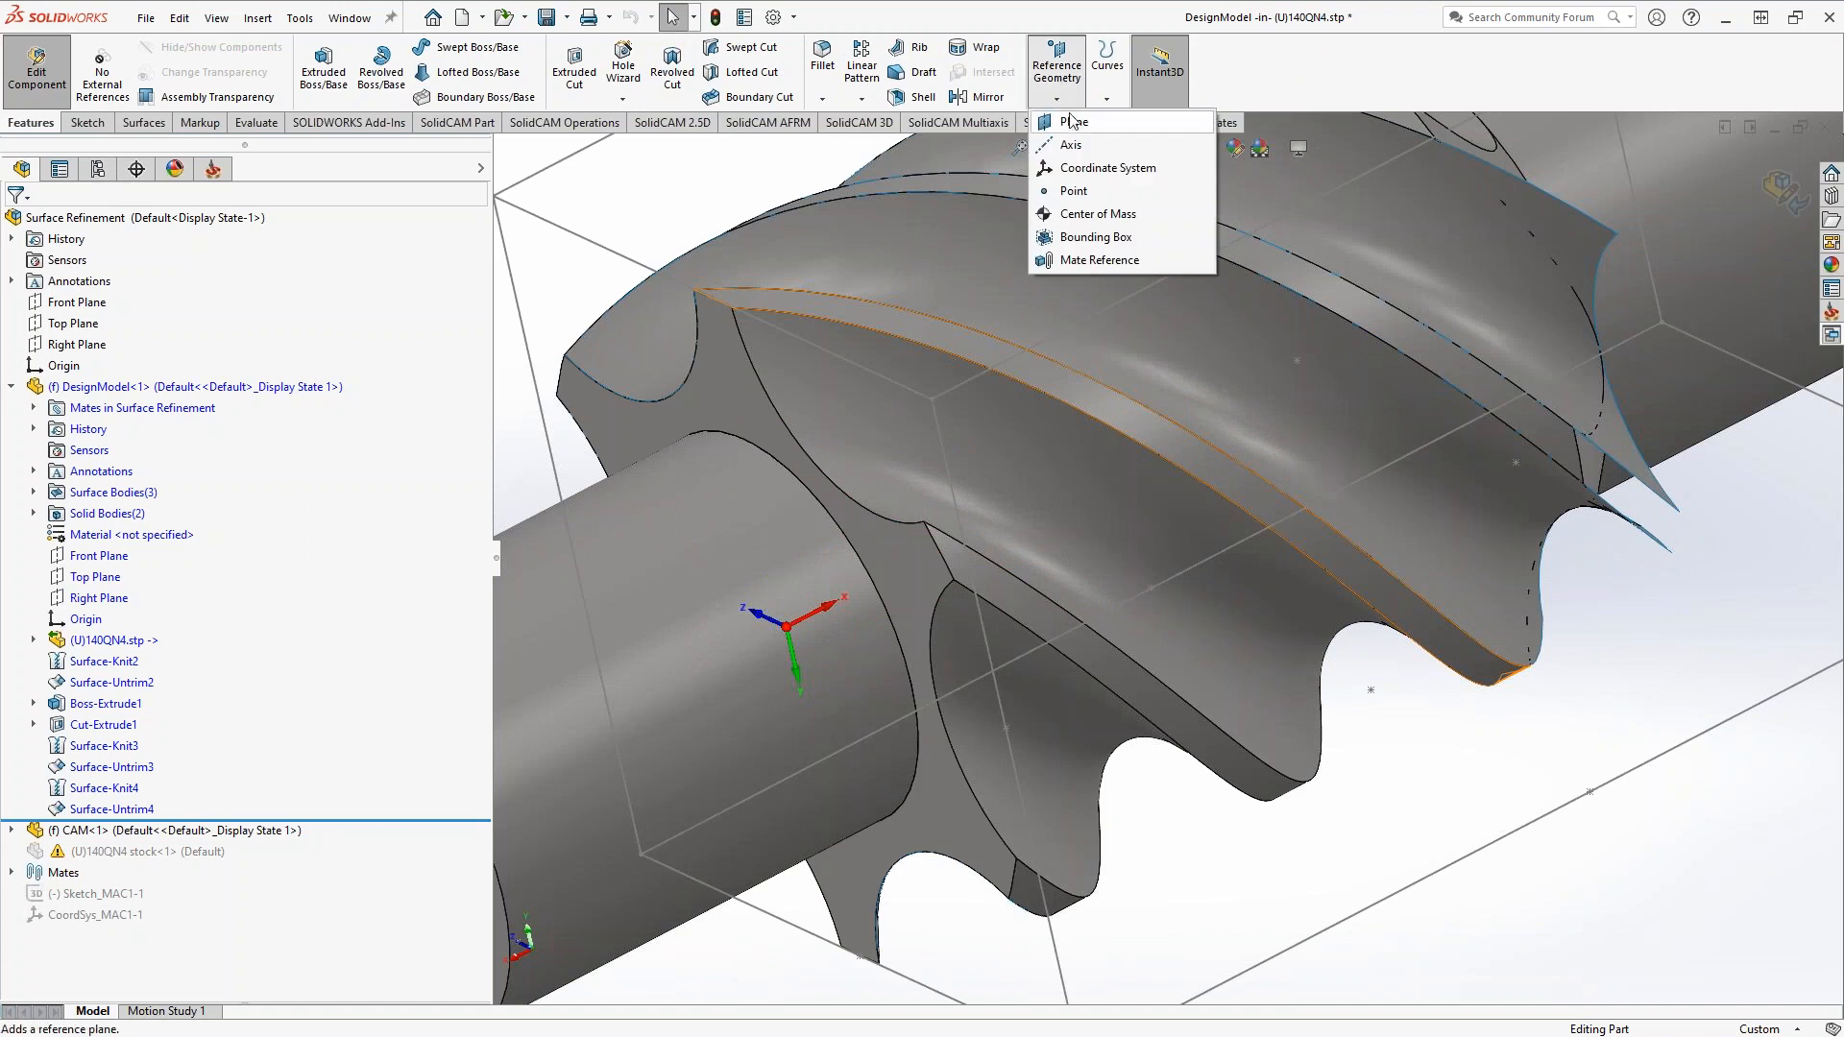
click(1073, 121)
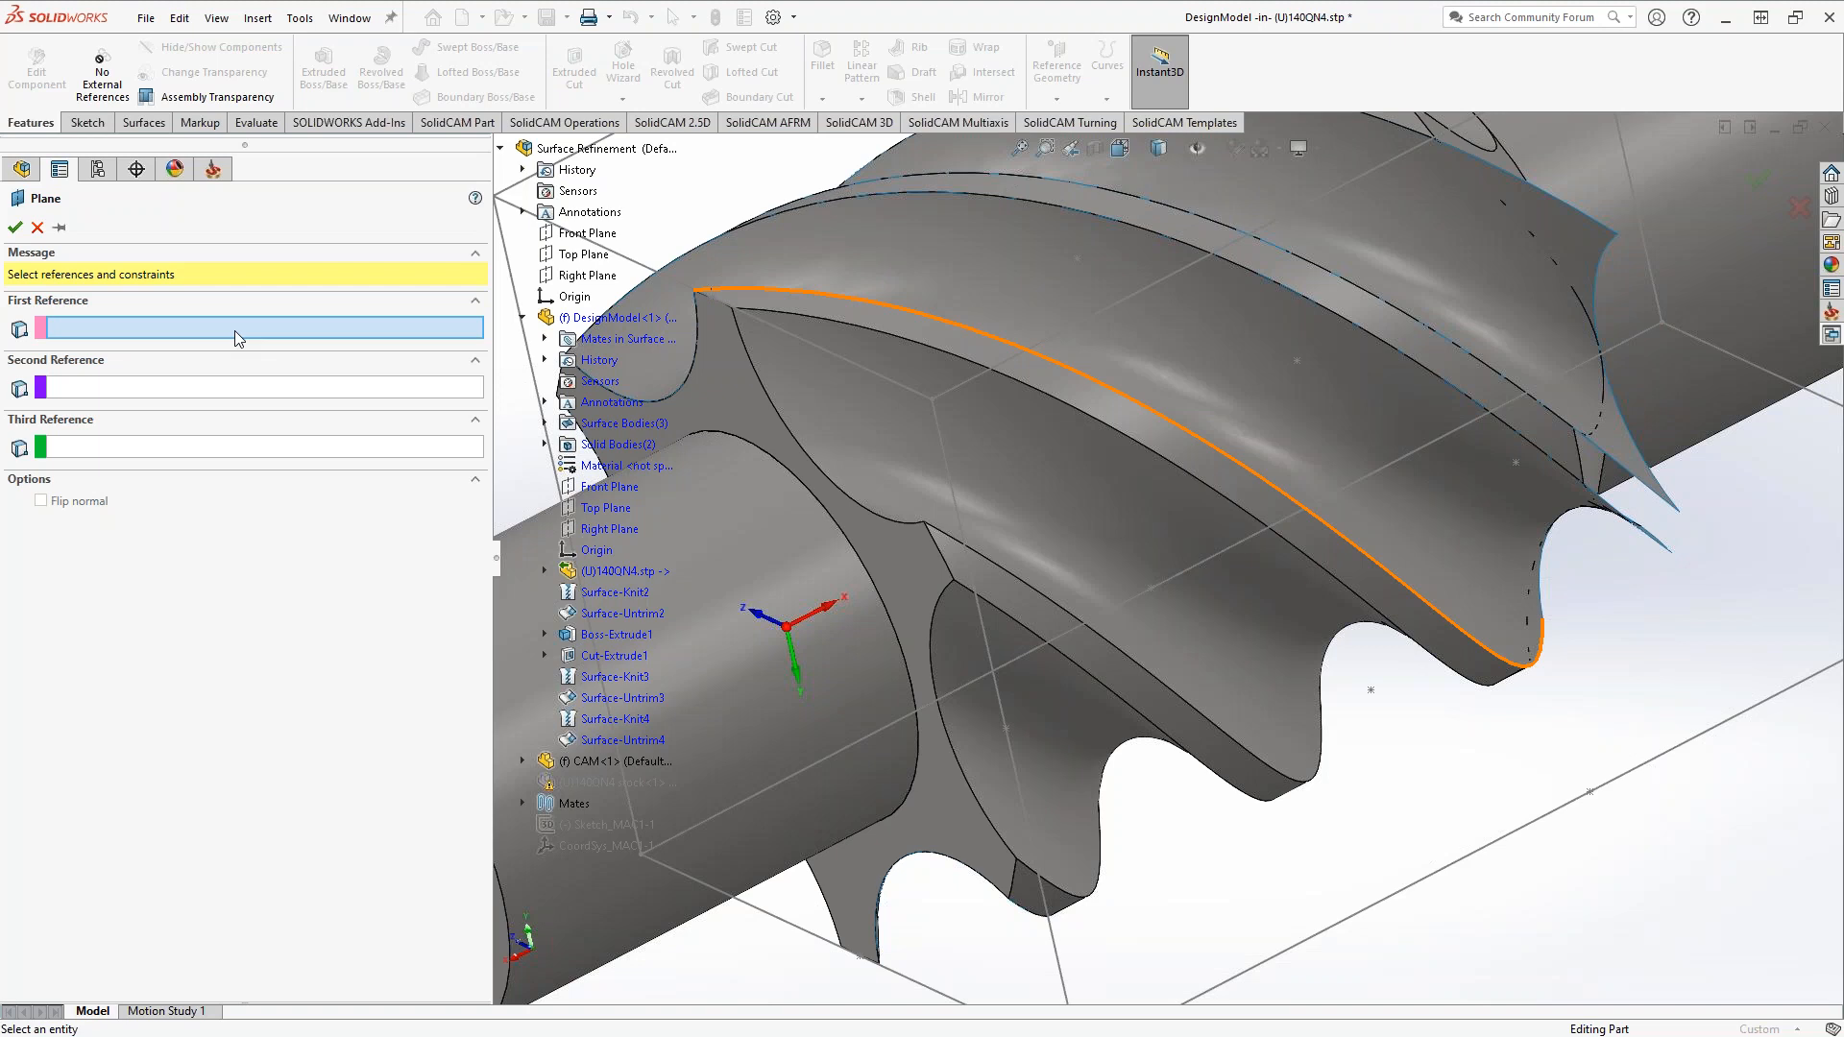
click(940, 536)
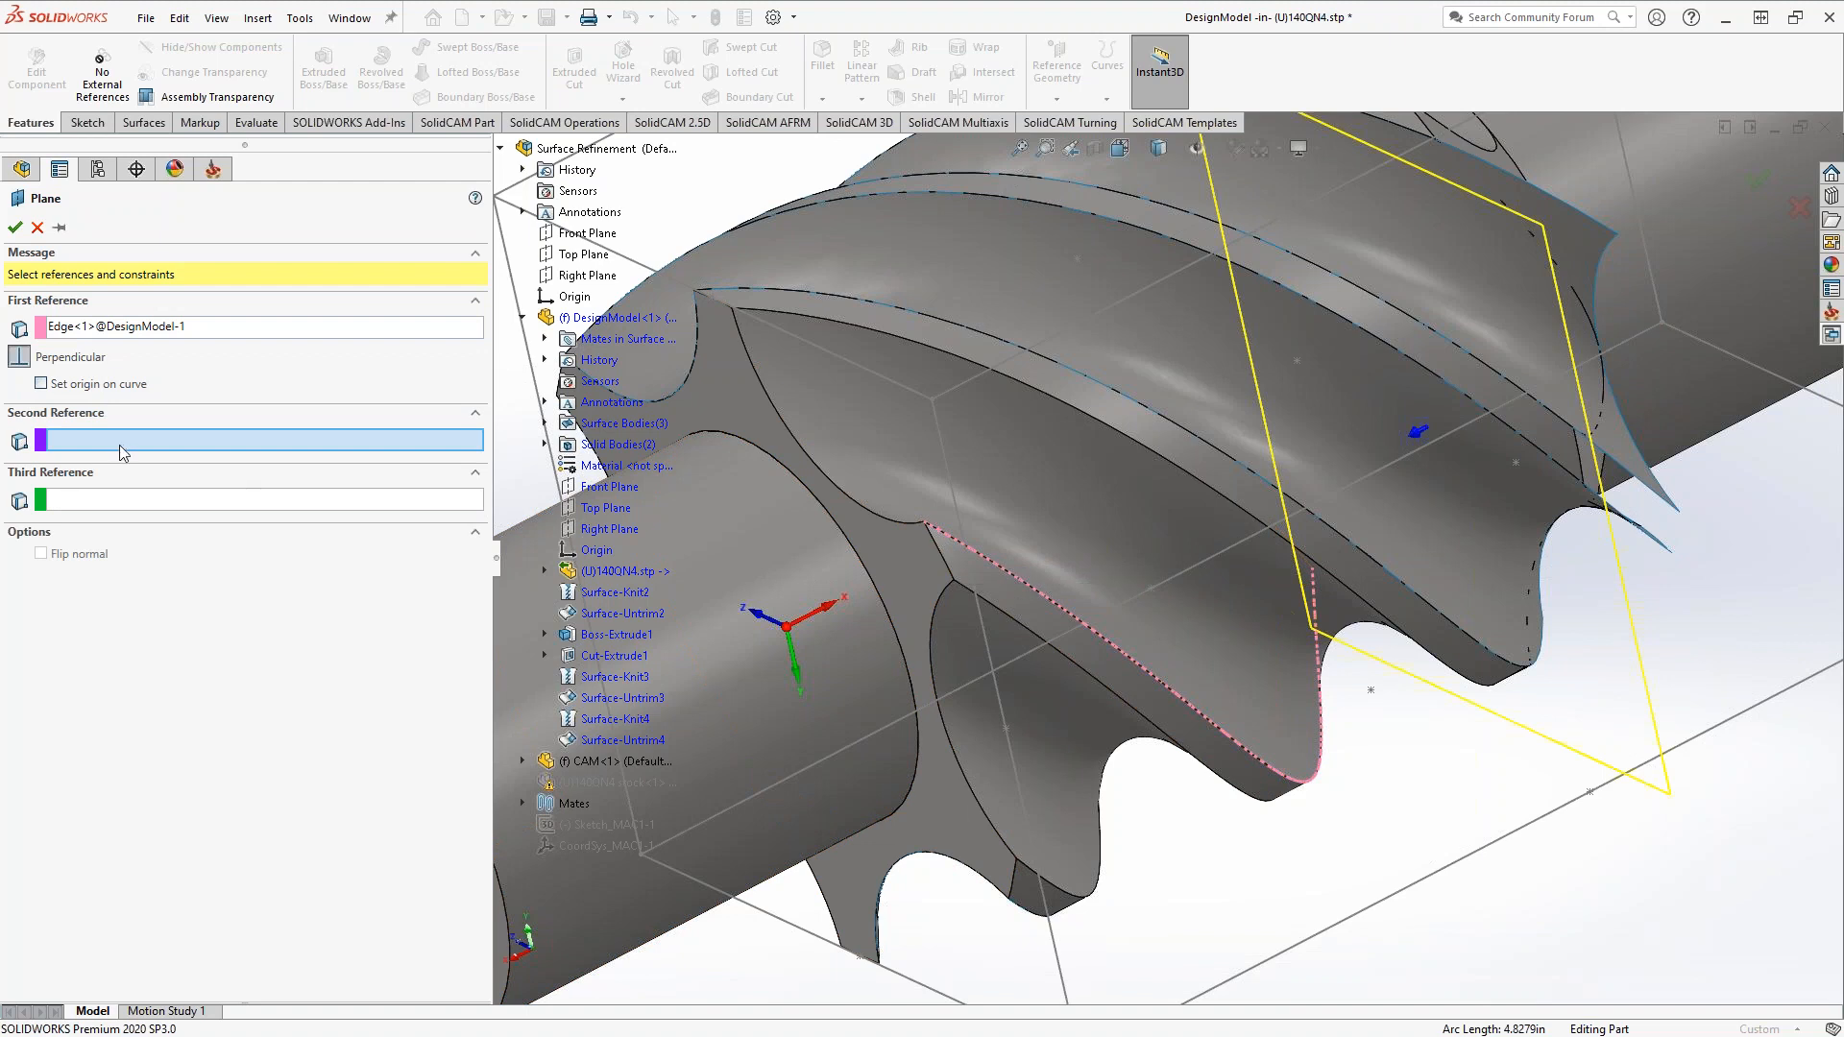
click(923, 523)
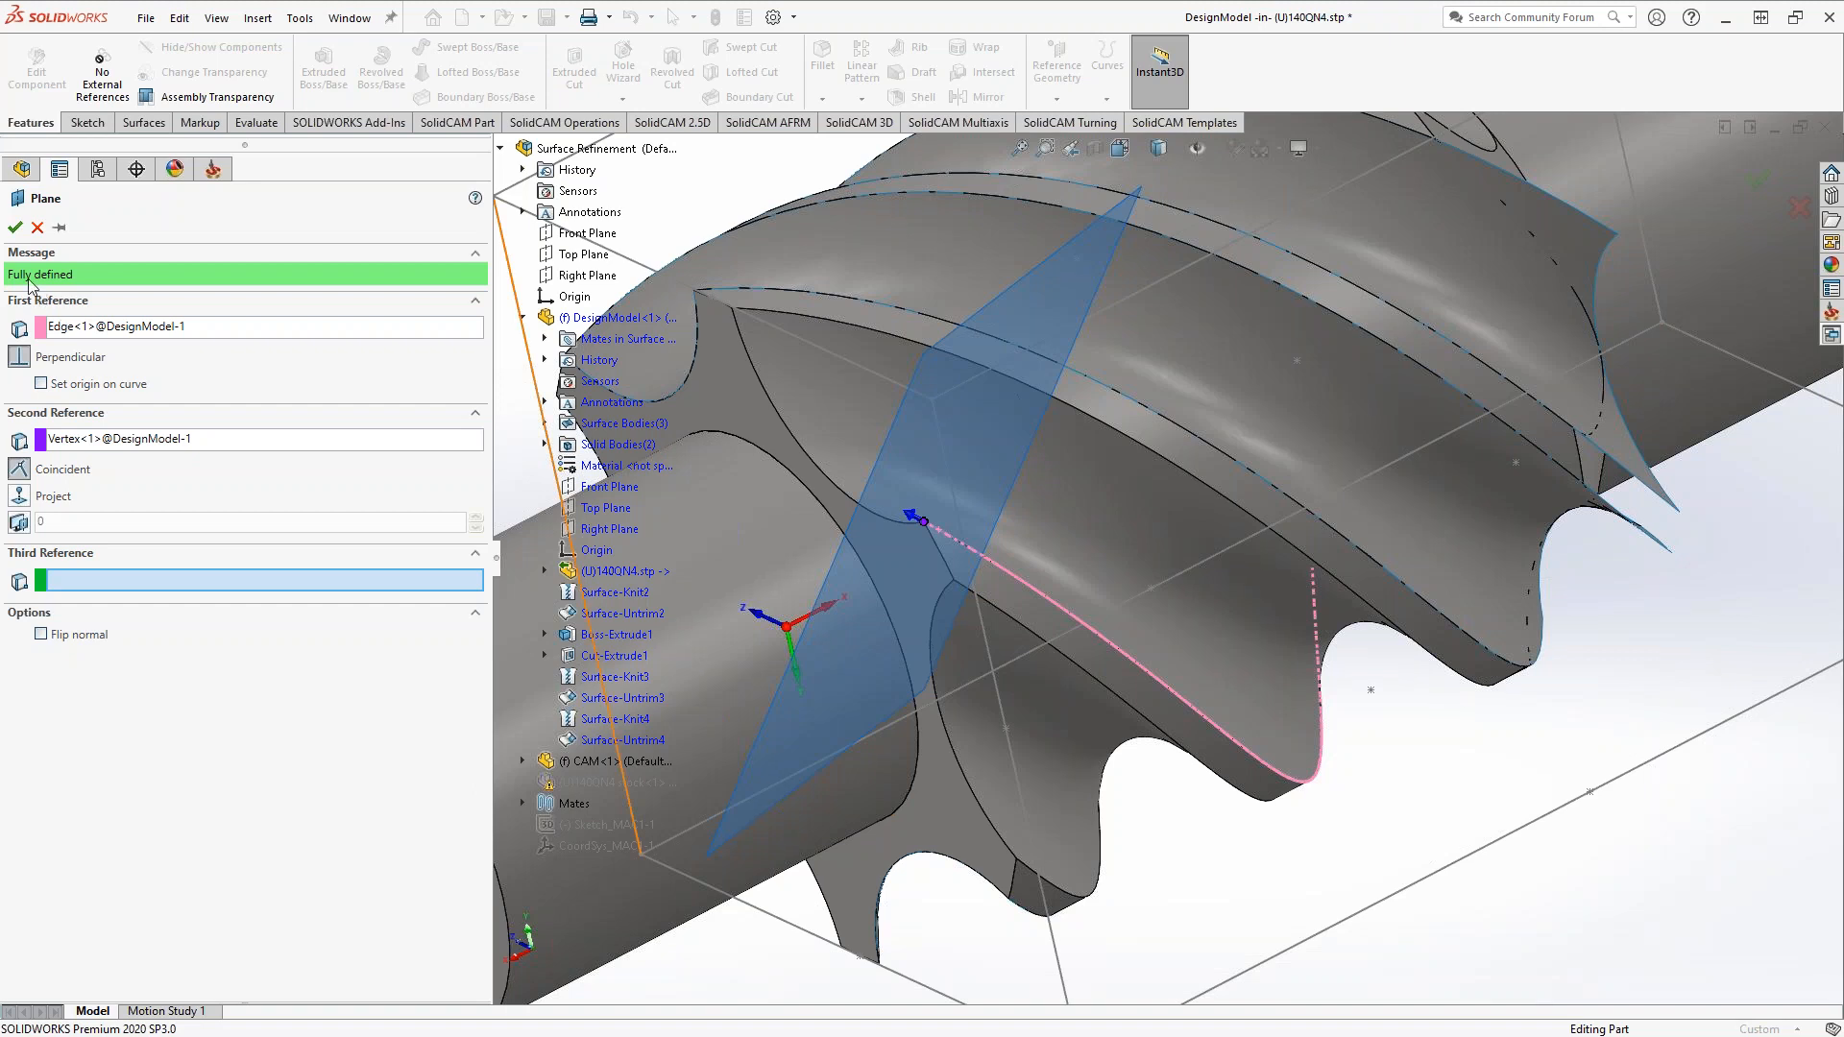
click(15, 228)
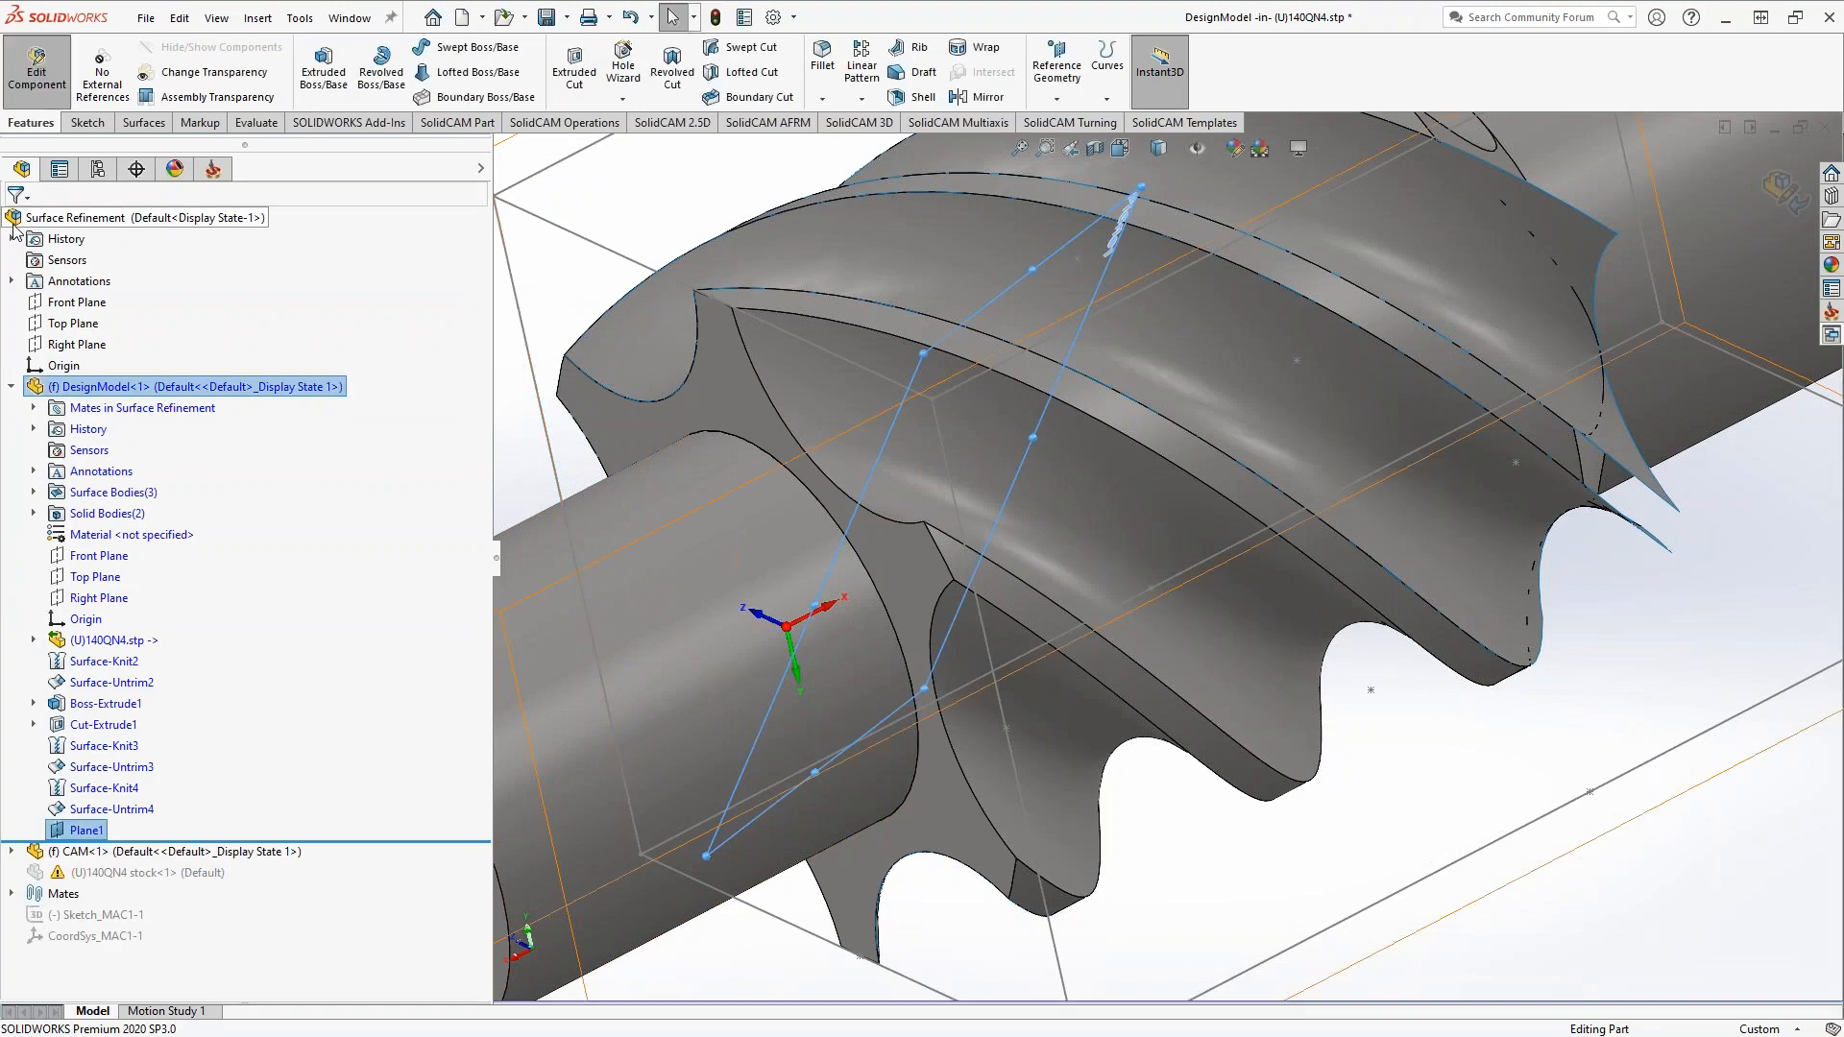
- Sketch the intersection curve of the adjacent flute face on the new reference plane and finish the sketch
middle_drag(850, 543, 901, 509)
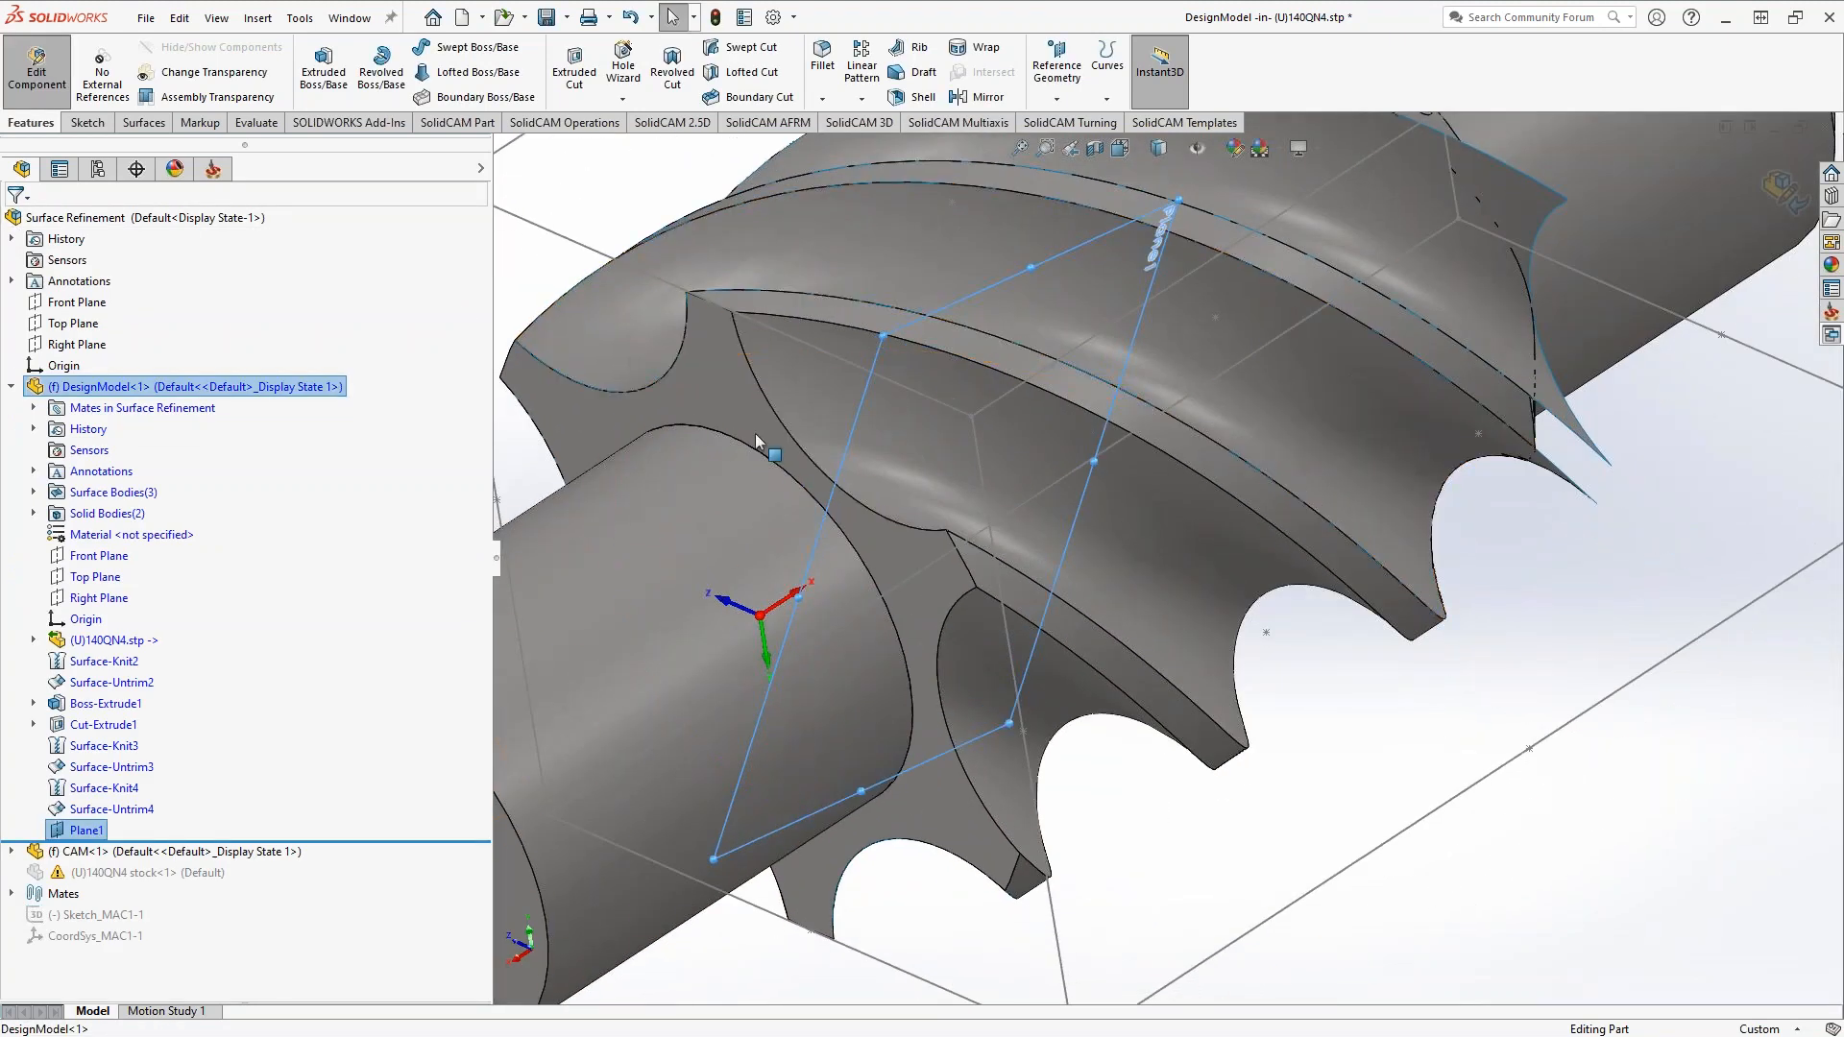
click(87, 122)
click(316, 59)
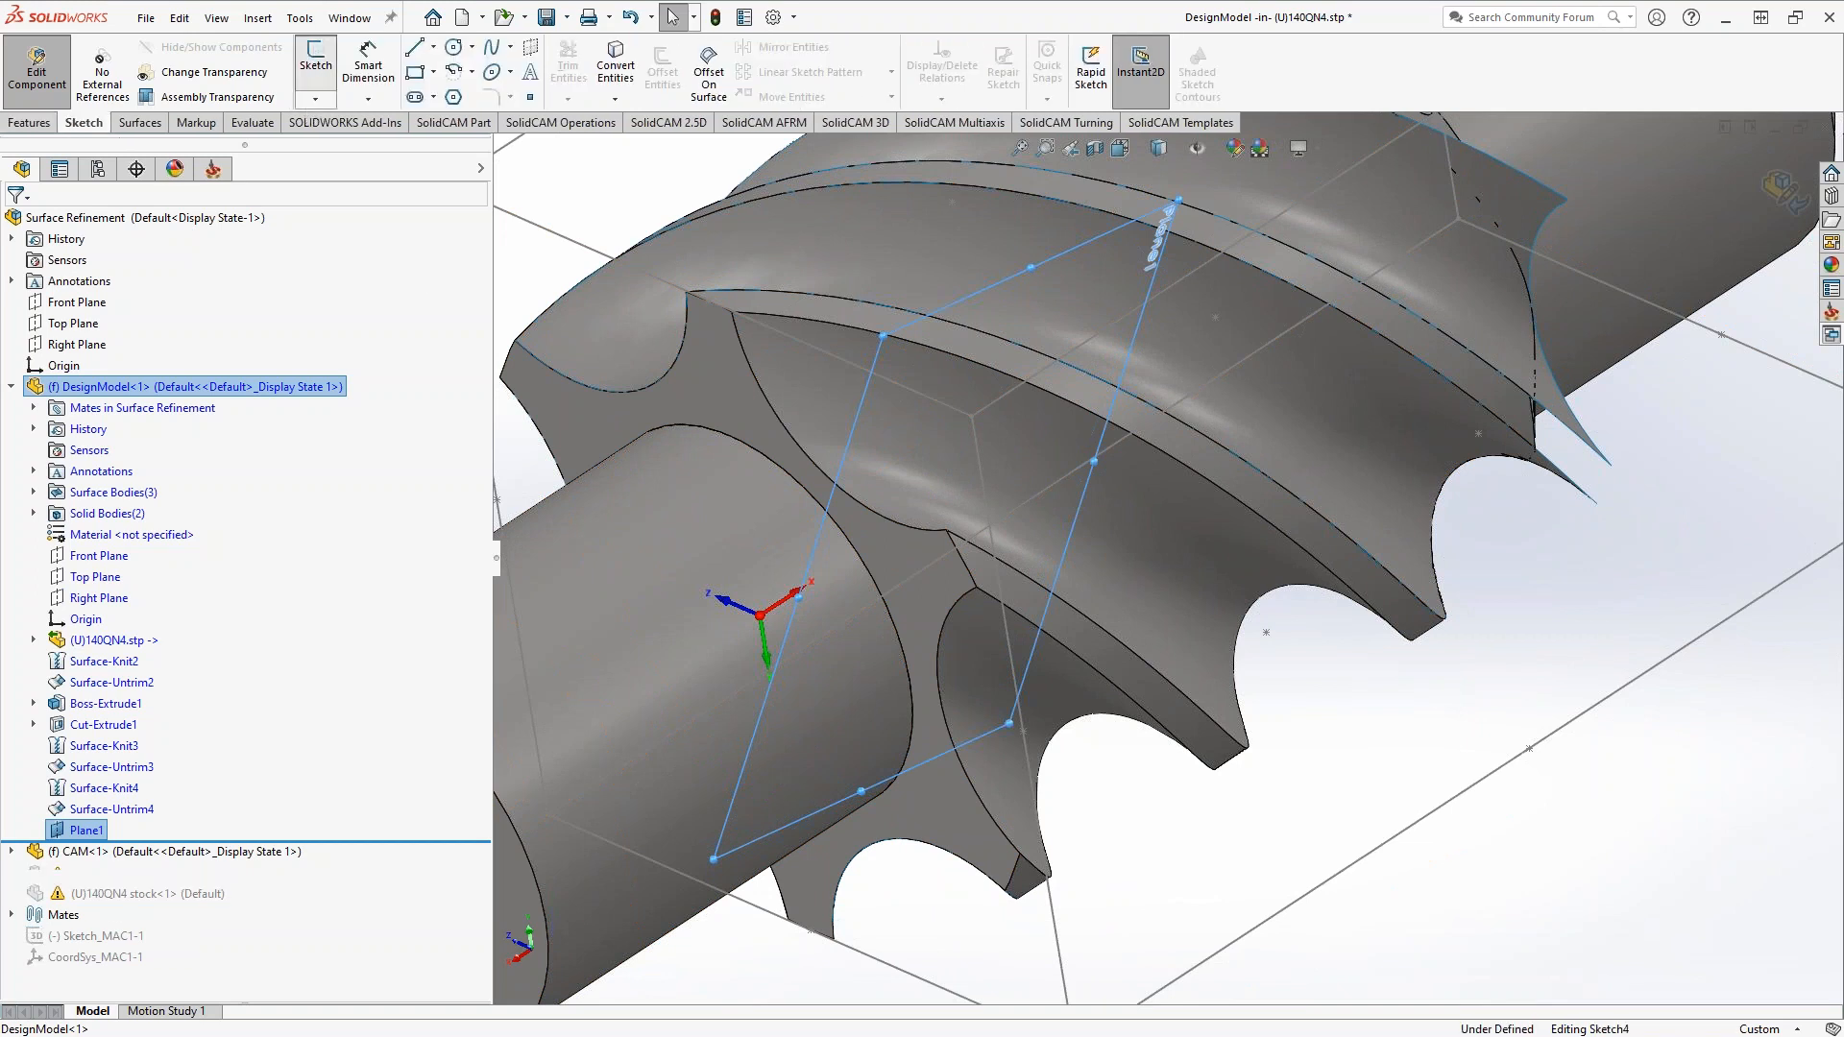
click(617, 100)
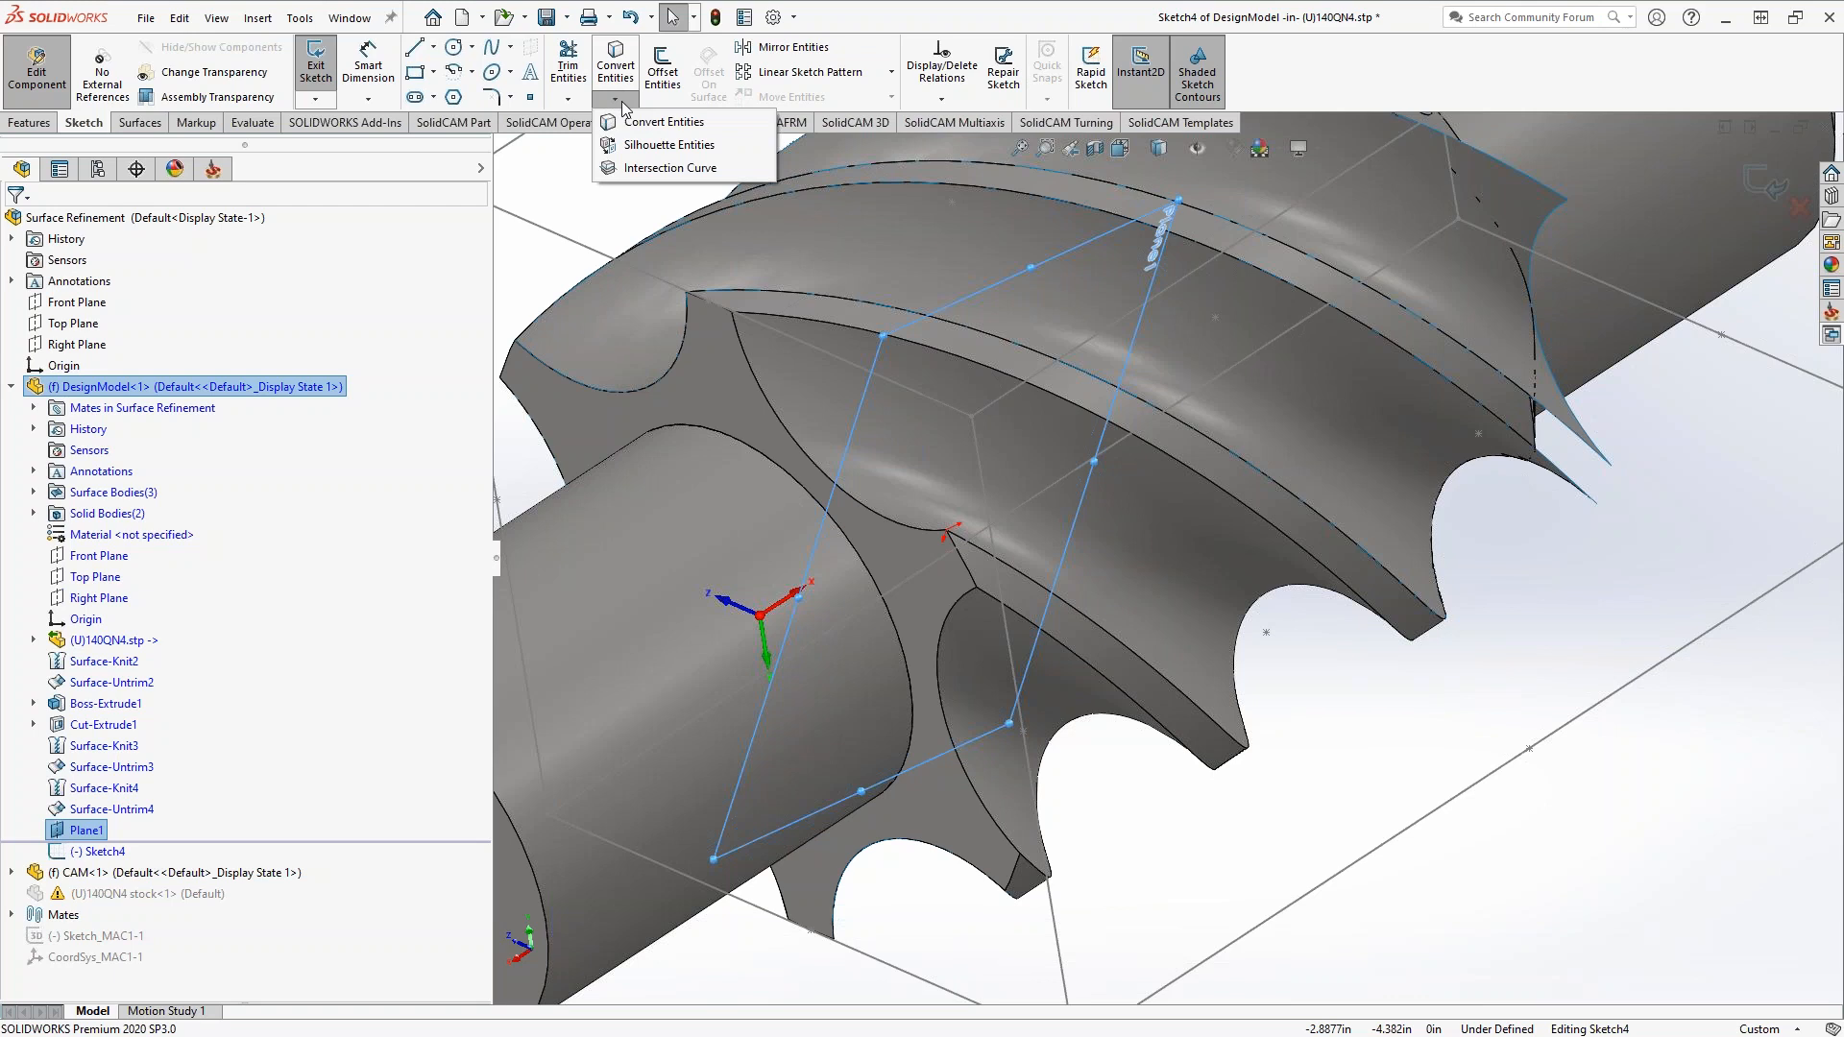
click(663, 168)
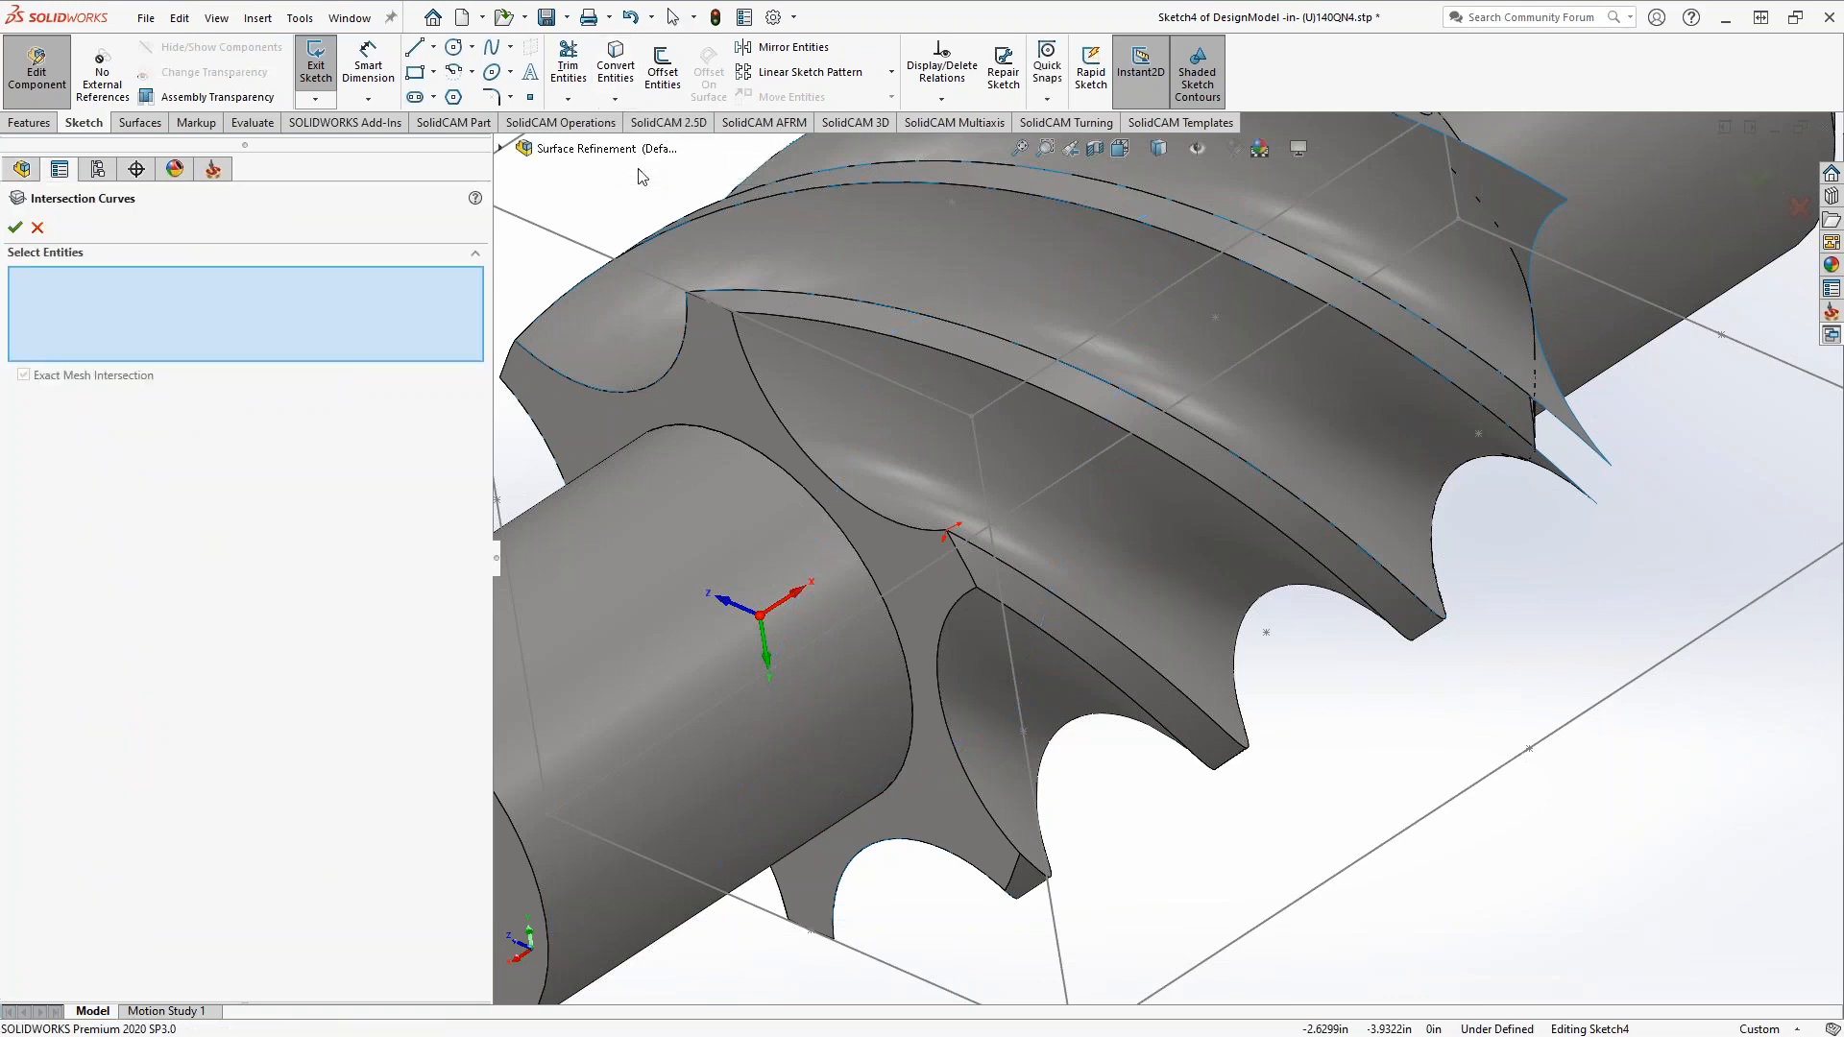
click(897, 449)
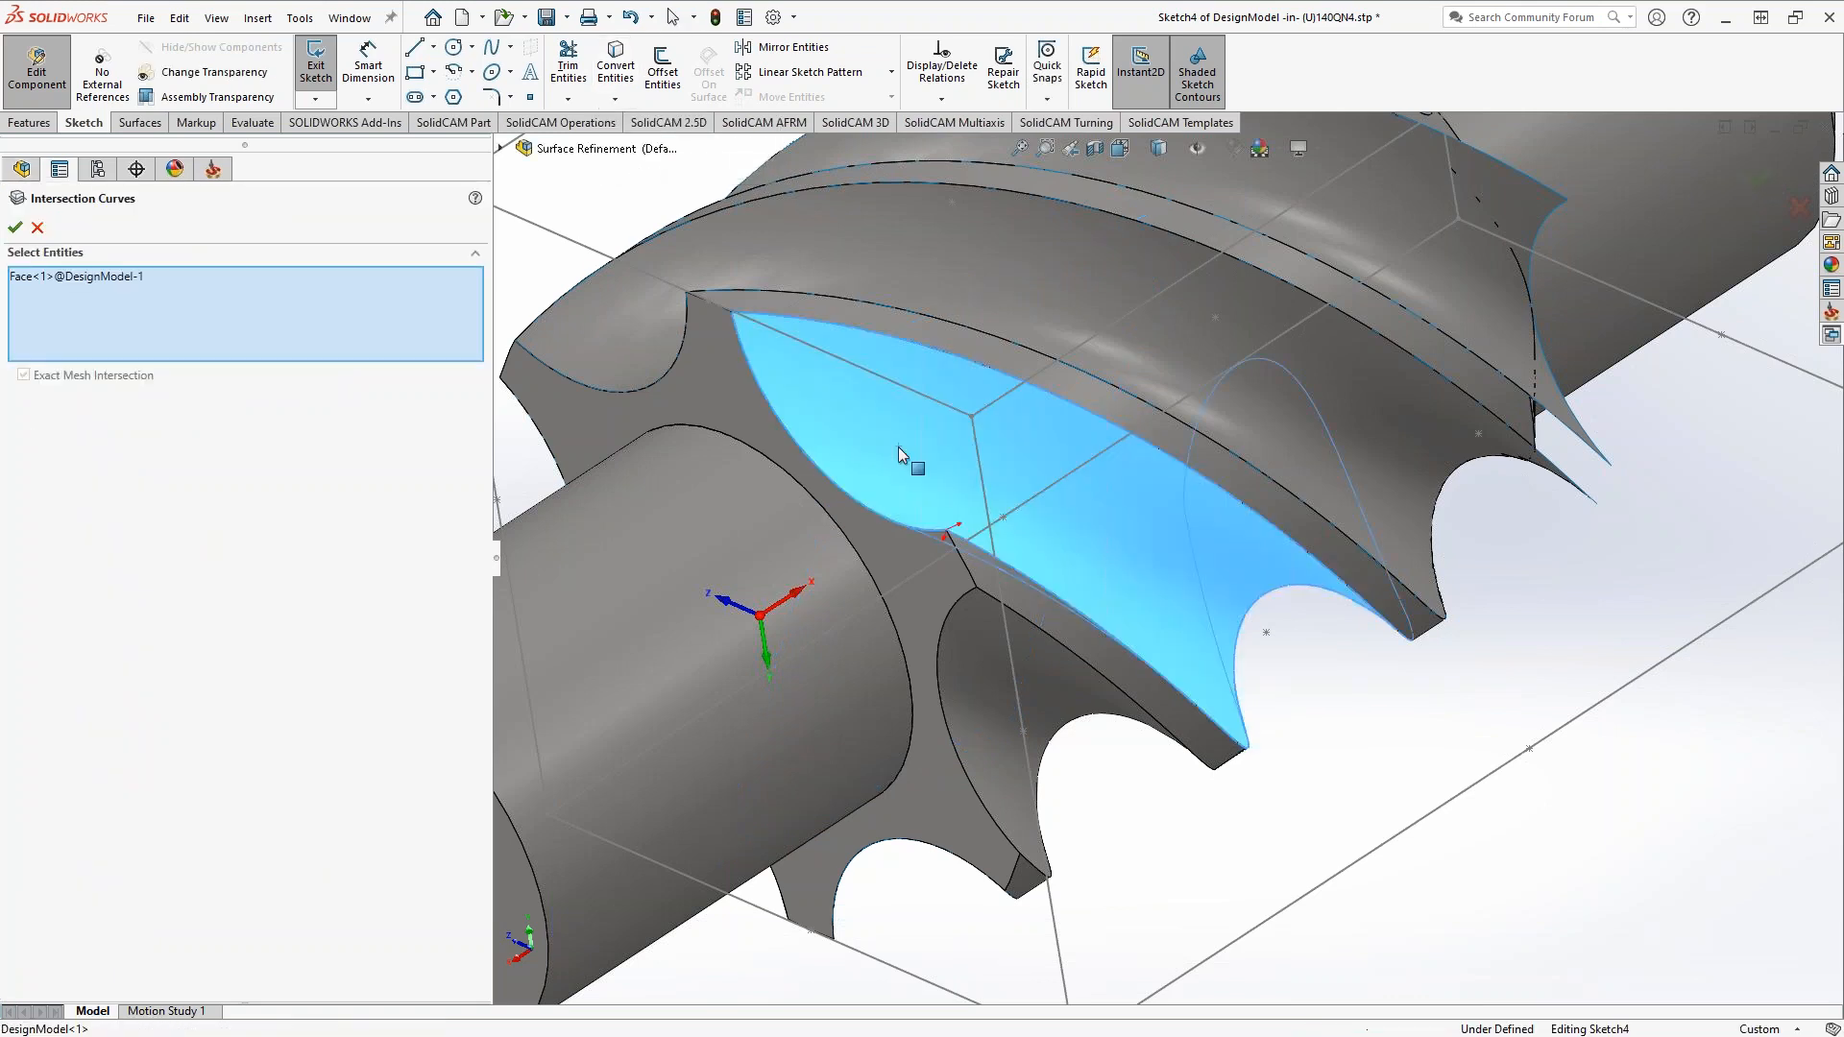
middle_drag(868, 492, 734, 430)
key(f)
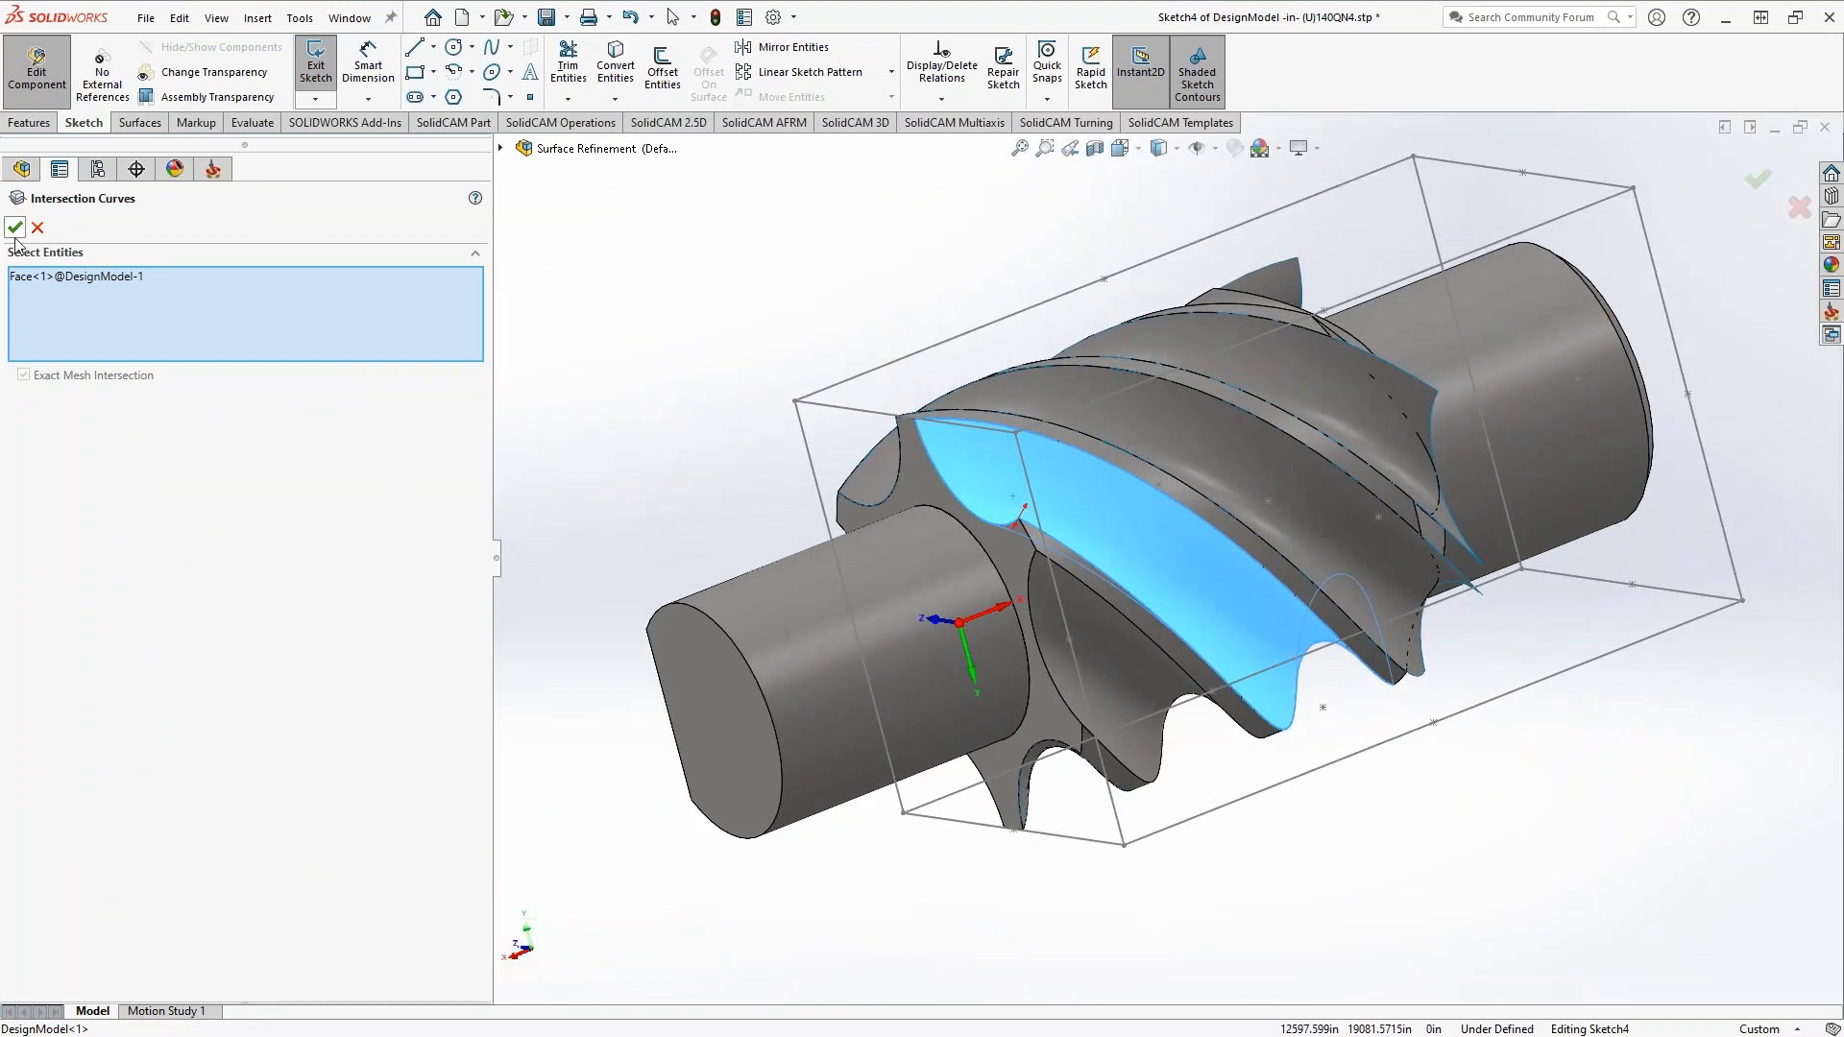
key(Escape)
middle_drag(922, 404, 956, 576)
scroll(1268, 599, down, 2)
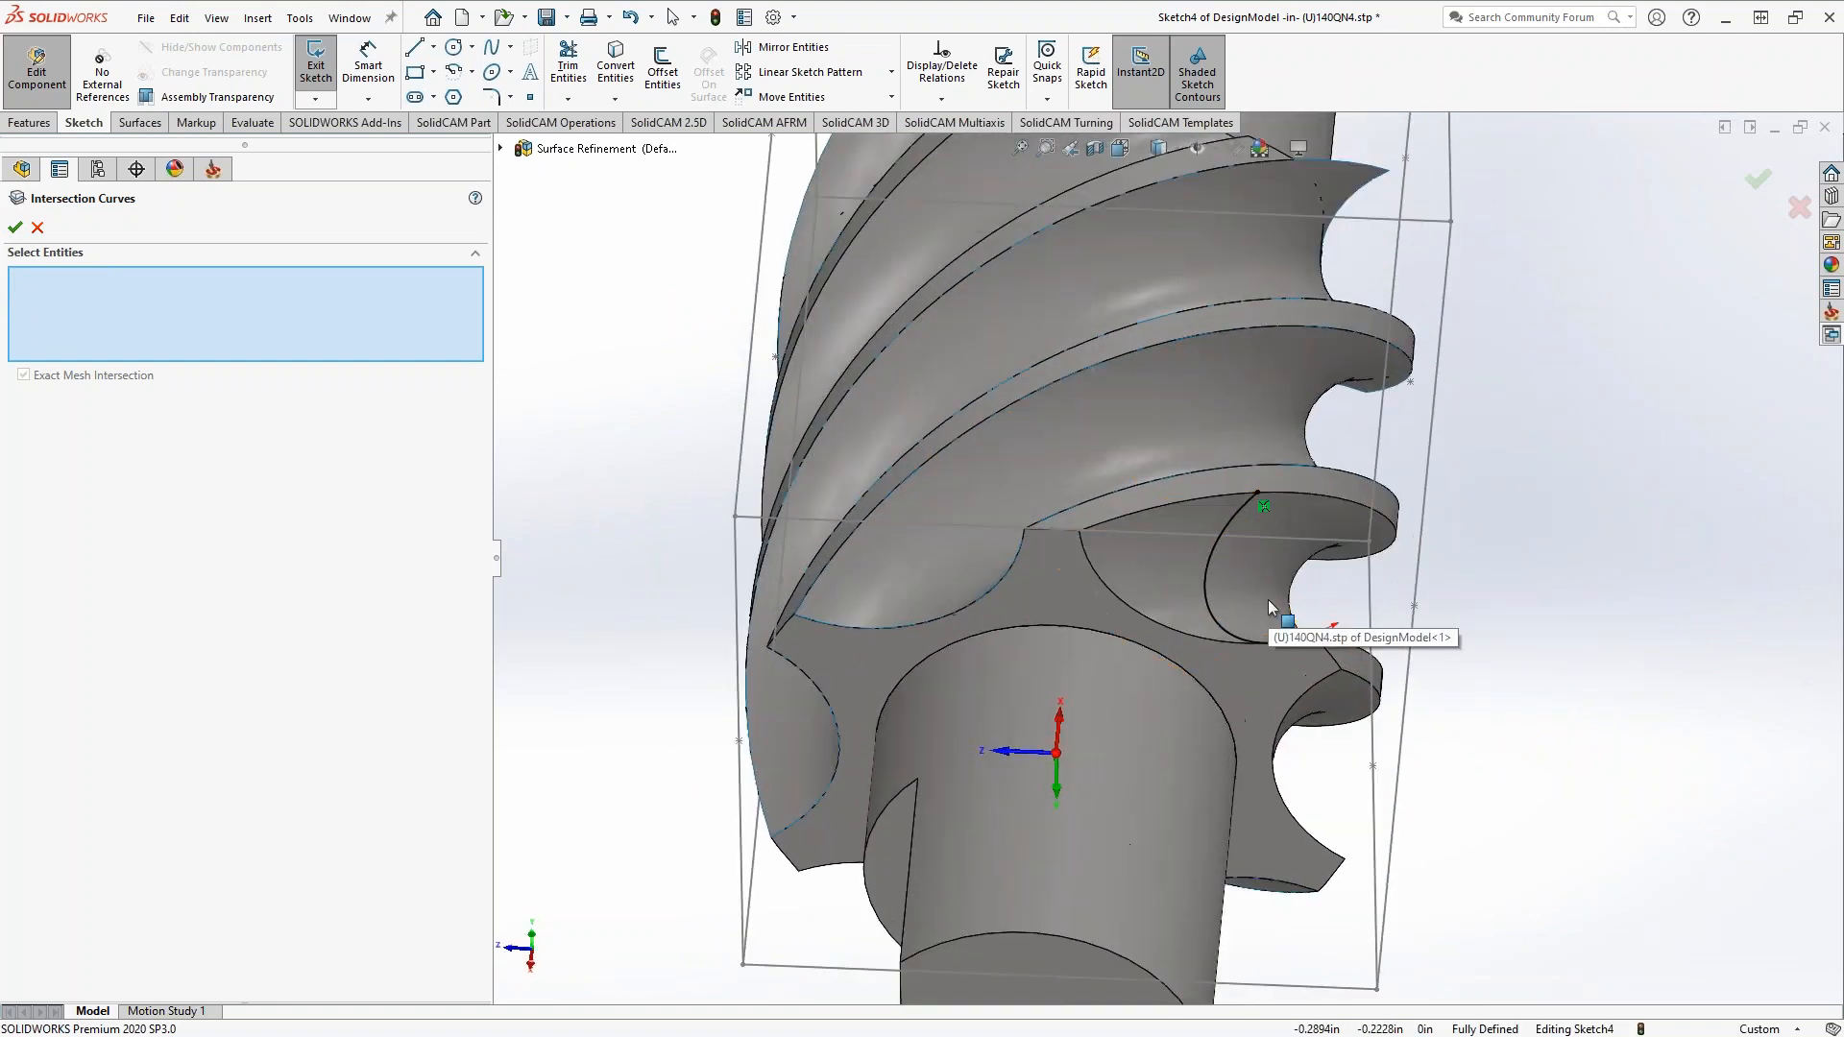
click(38, 227)
mouse_move(1242, 607)
middle_down()
mouse_move(1174, 544)
mouse_move(1279, 600)
mouse_move(1149, 548)
mouse_move(1392, 588)
mouse_move(1199, 597)
middle_up()
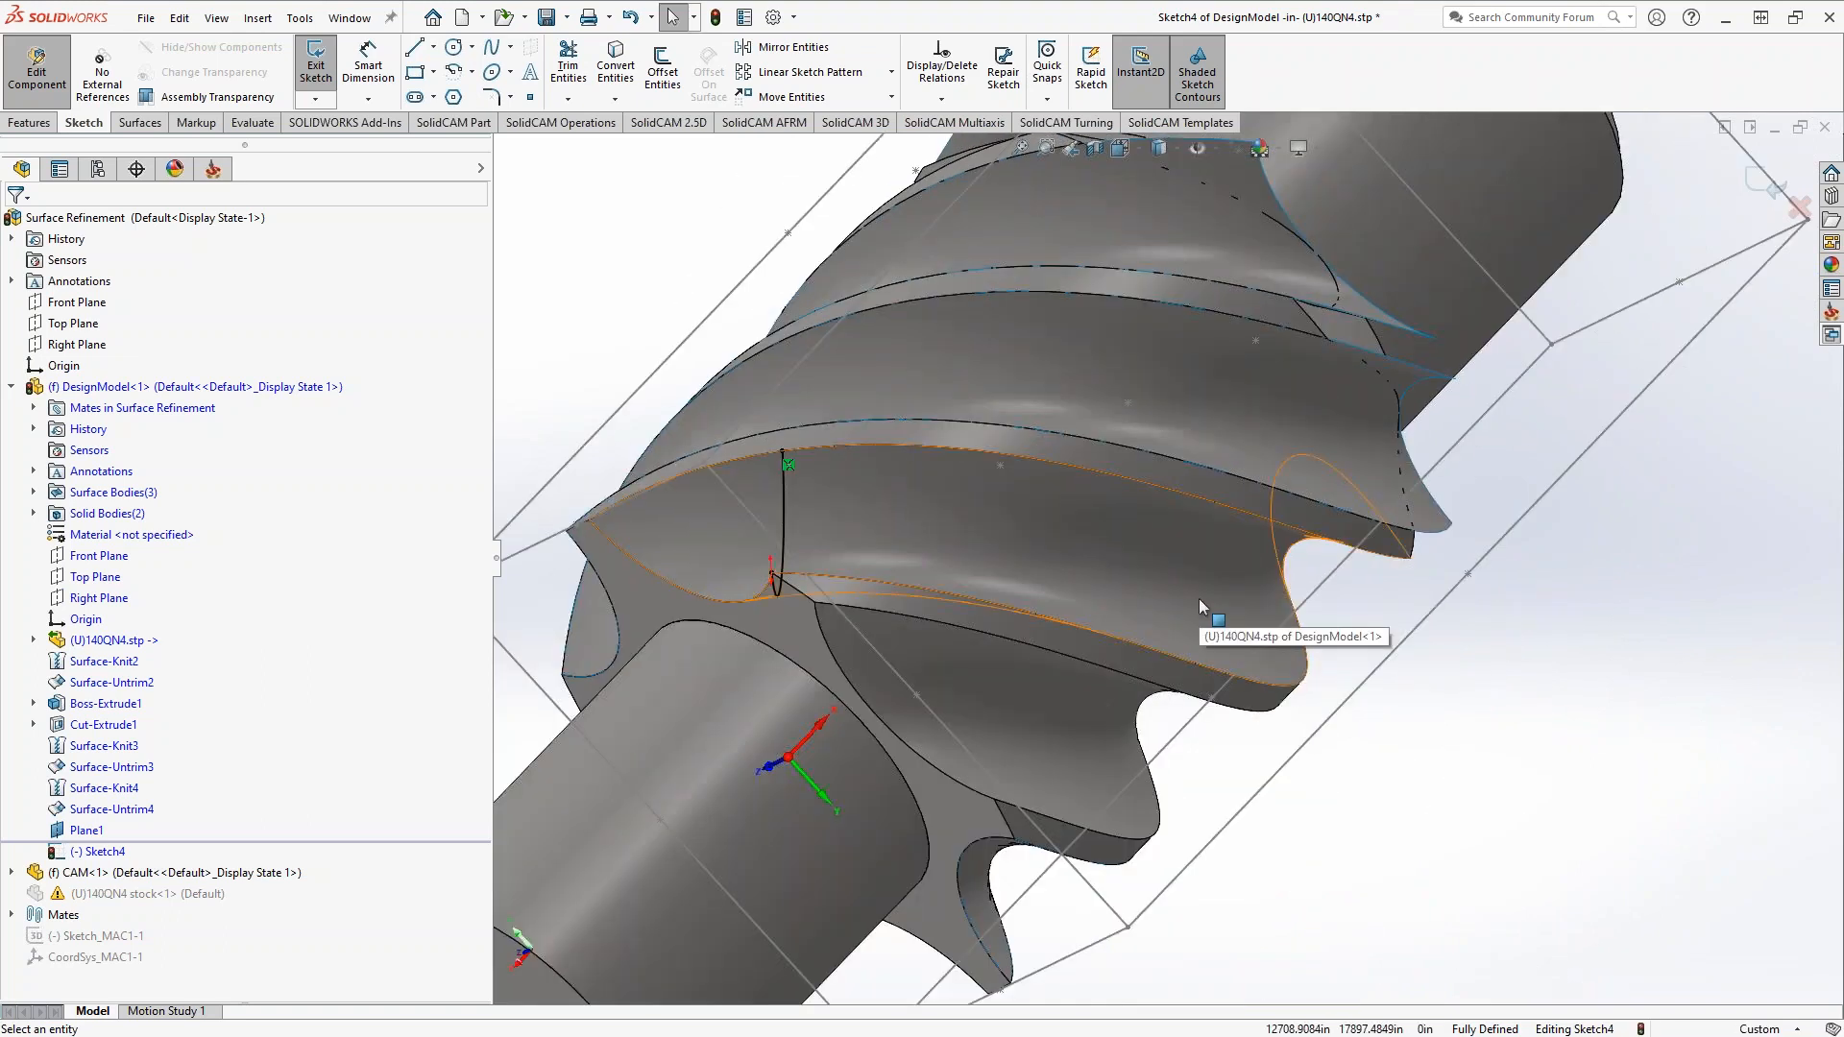
click(325, 57)
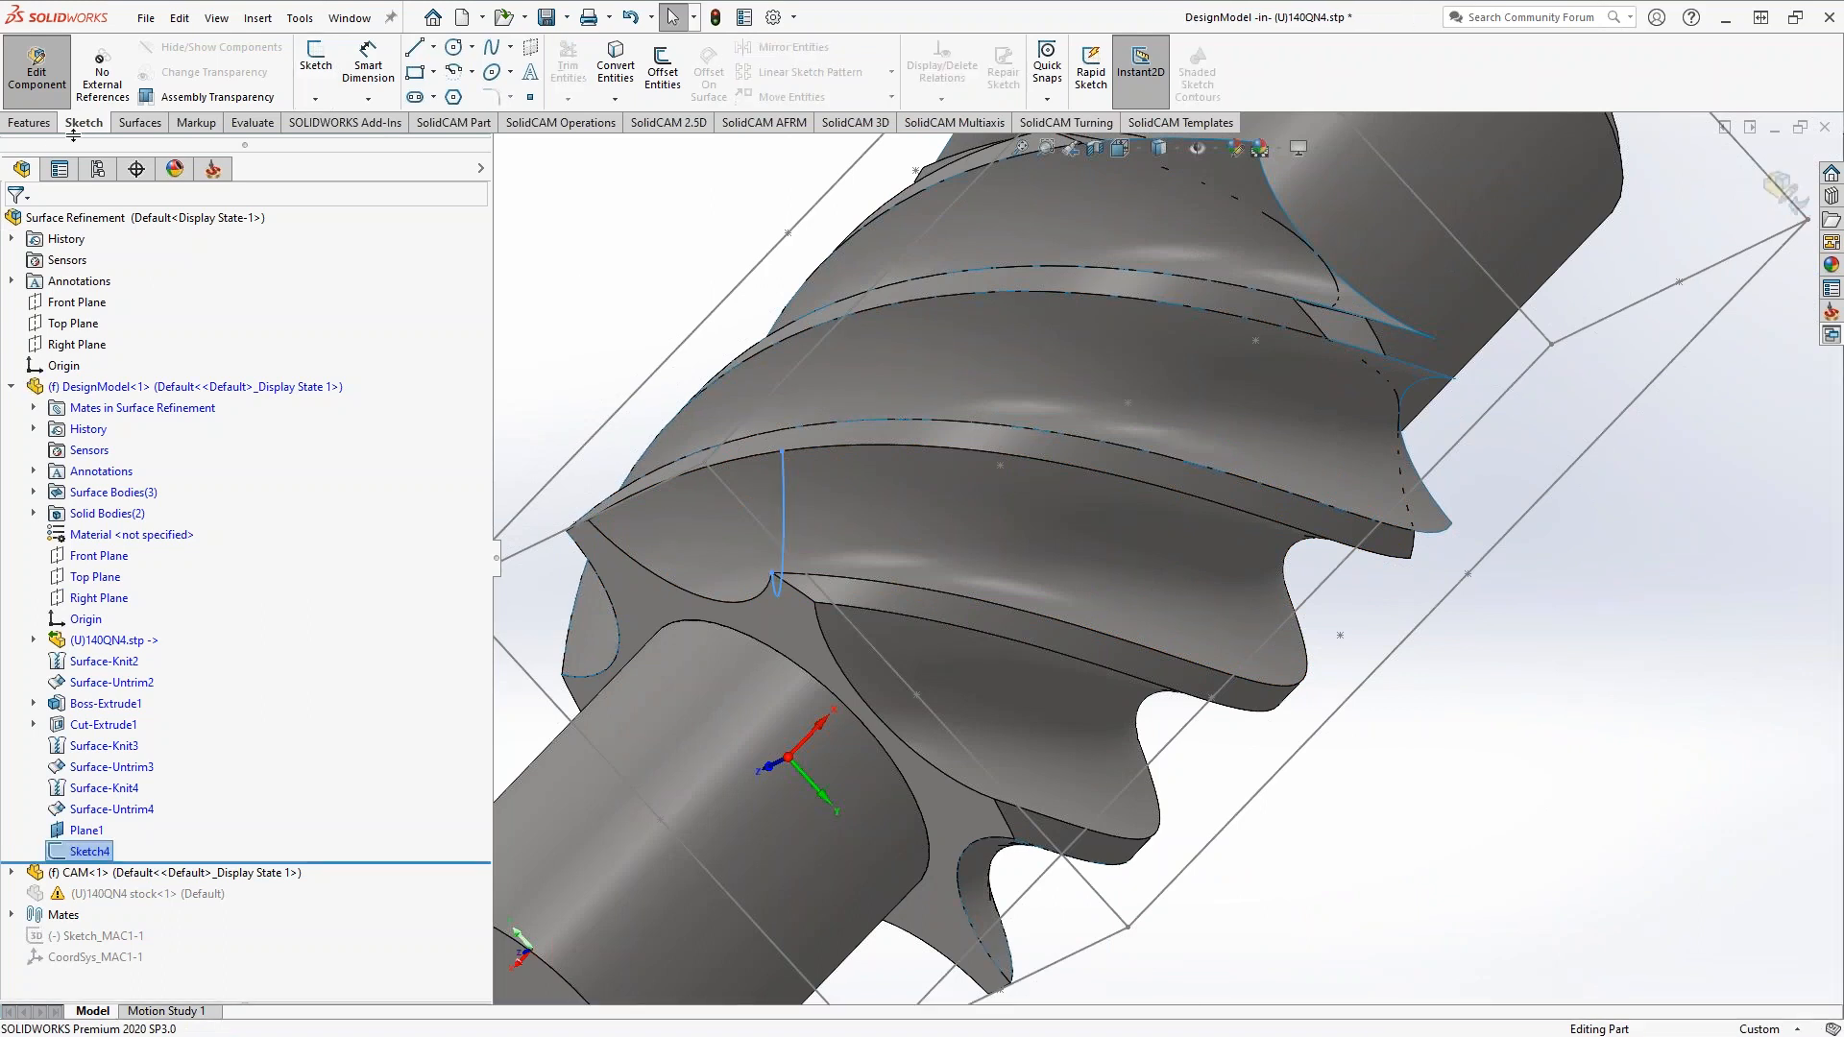
- Create a swept surface using the flute intersection sketch as profile and the flute's helical edge as path
click(139, 125)
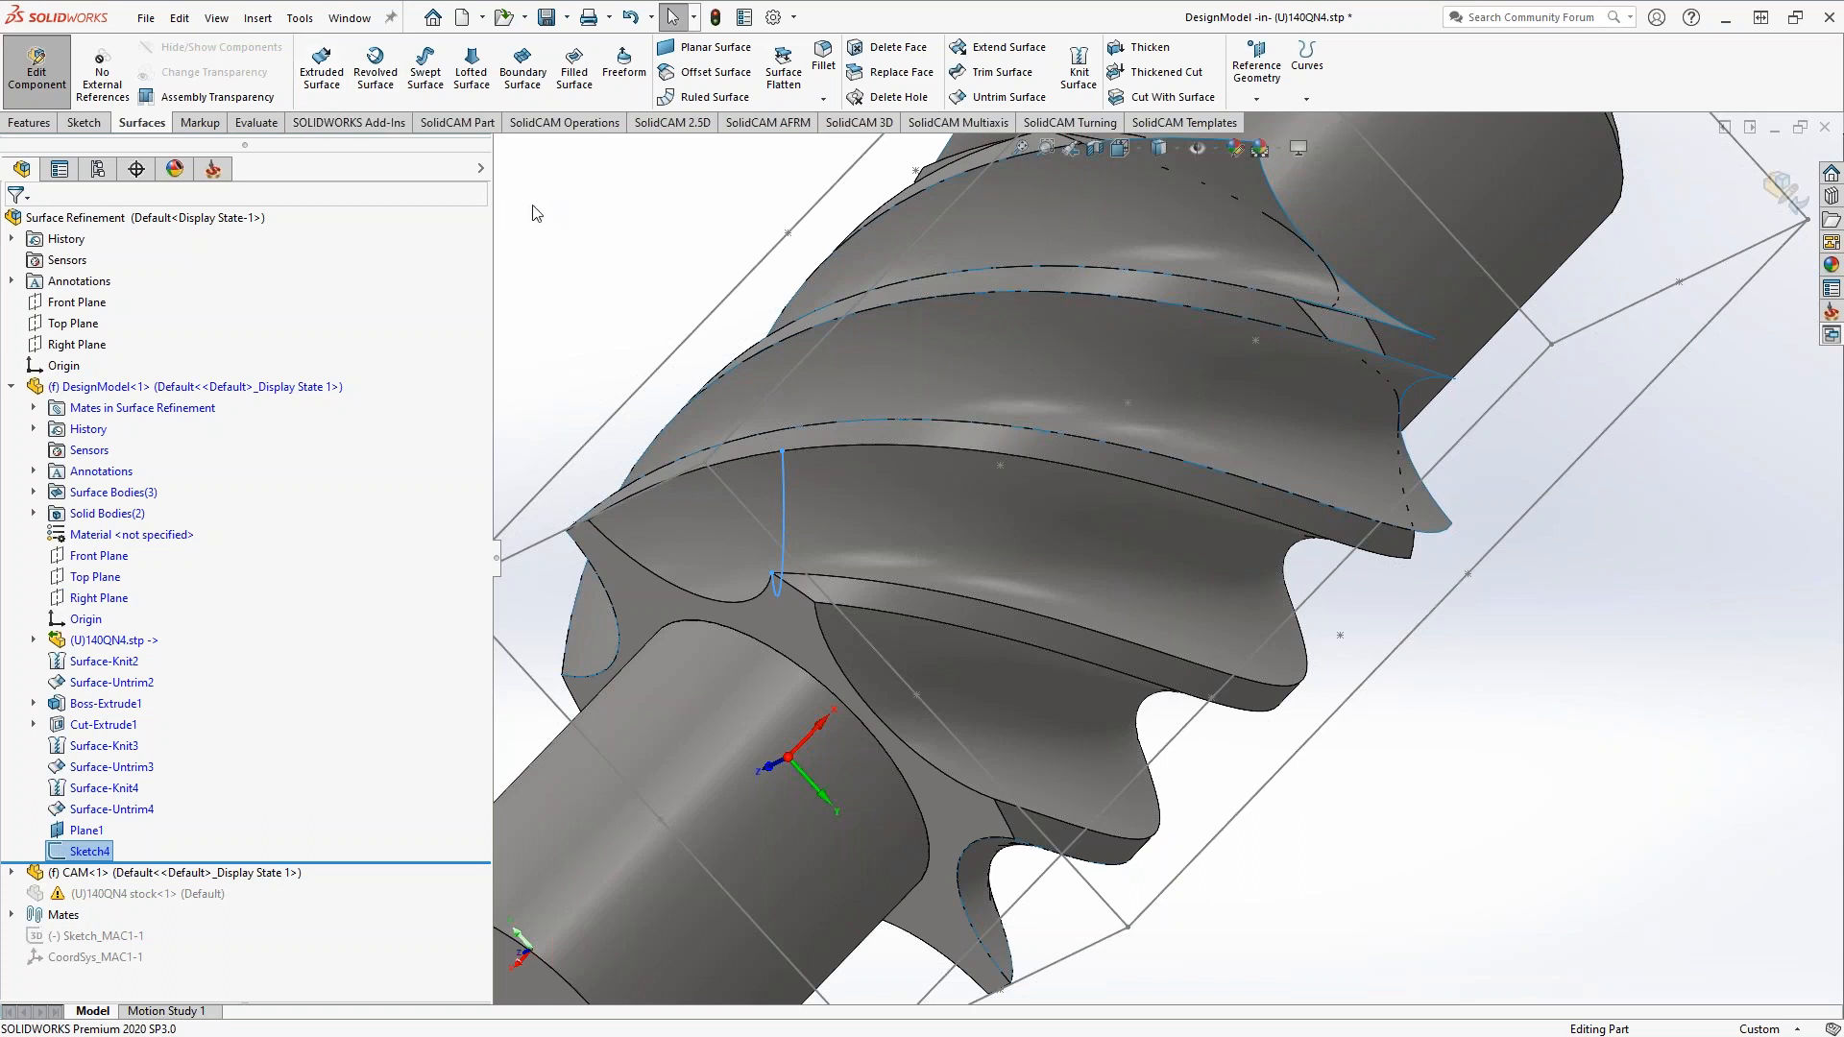
click(426, 79)
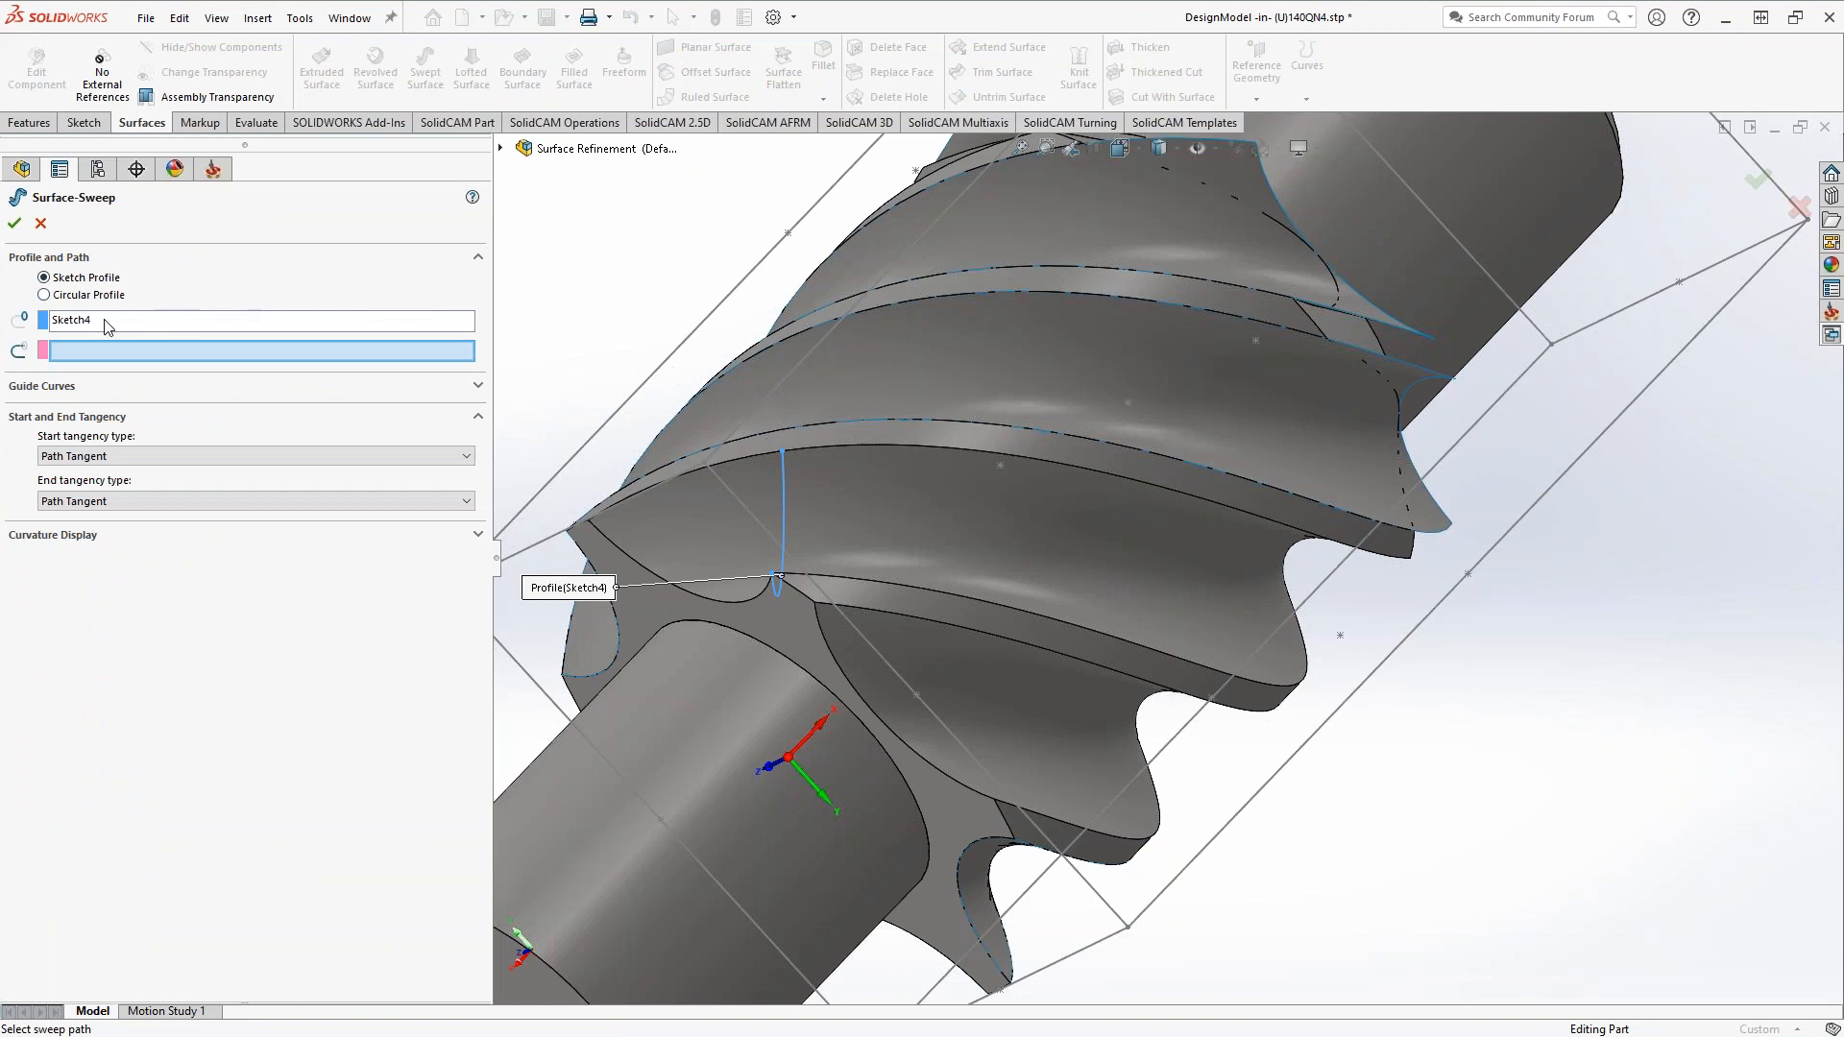
middle_drag(699, 615, 768, 600)
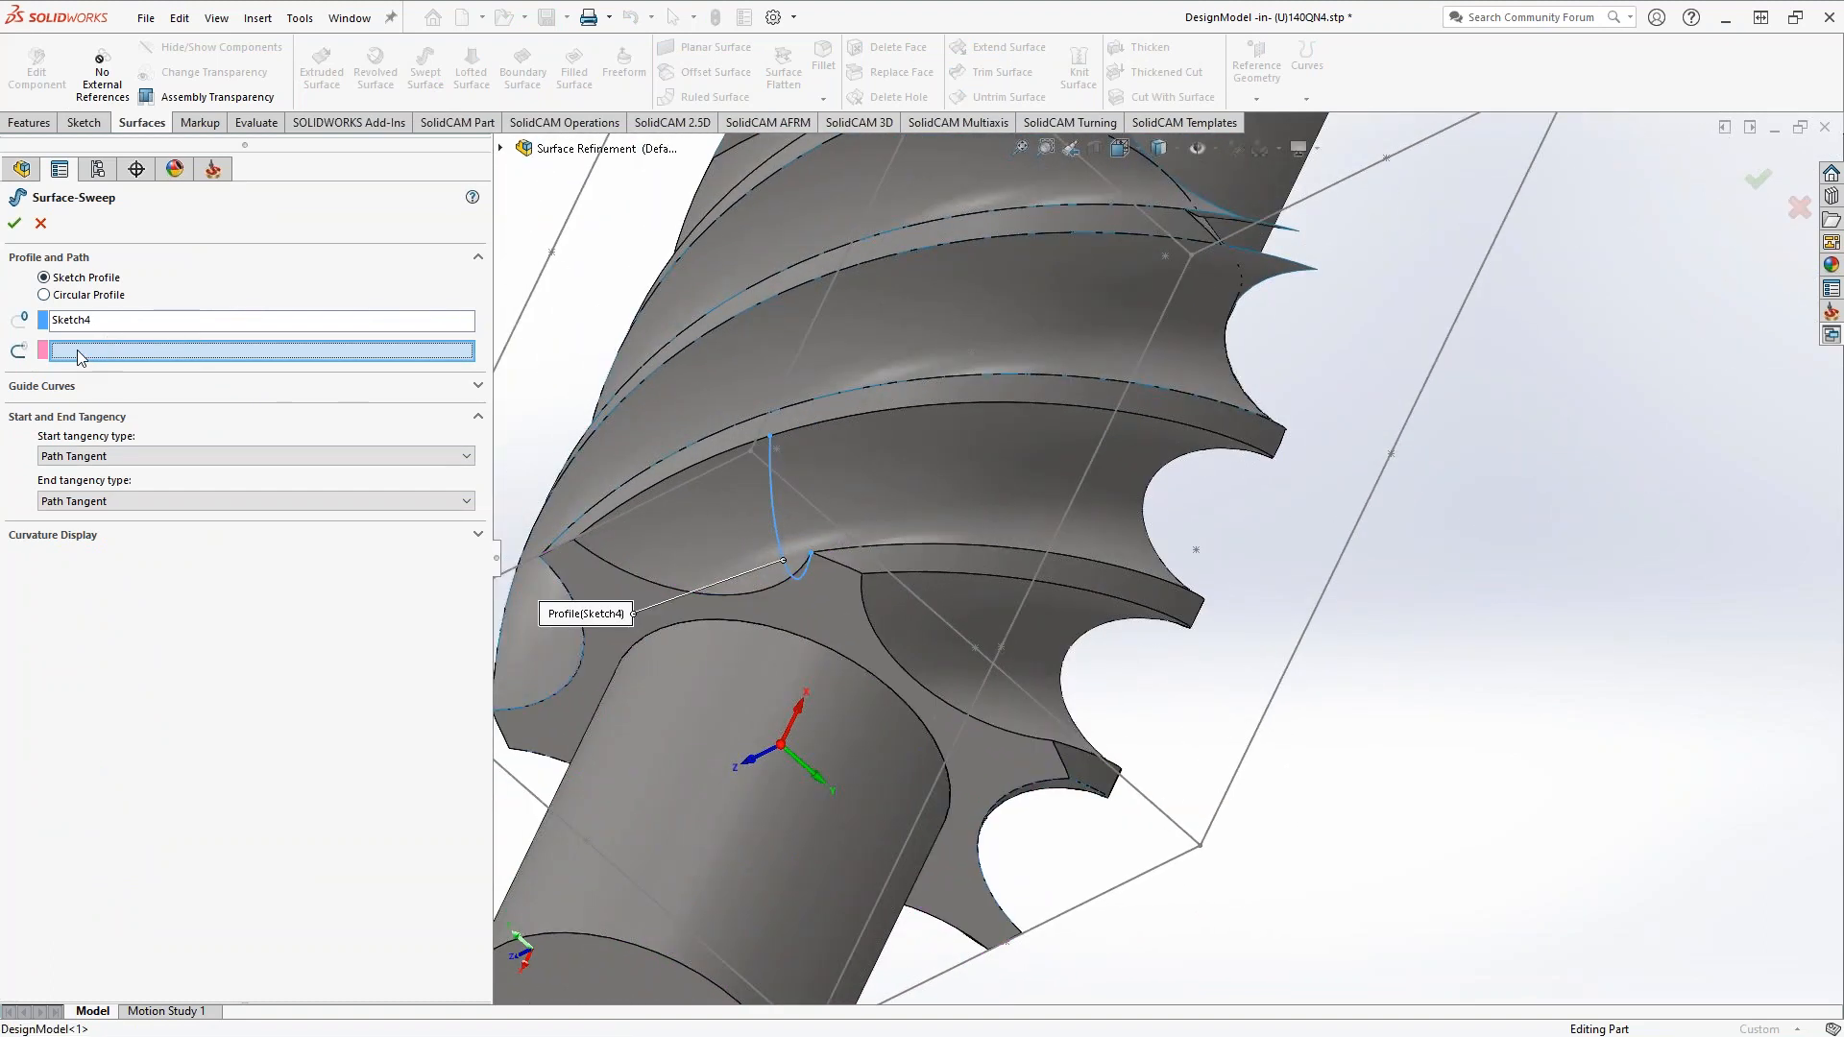
click(836, 553)
scroll(900, 622, up, 5)
middle_drag(901, 624, 805, 356)
middle_drag(1164, 504, 1178, 401)
scroll(1177, 400, down, 8)
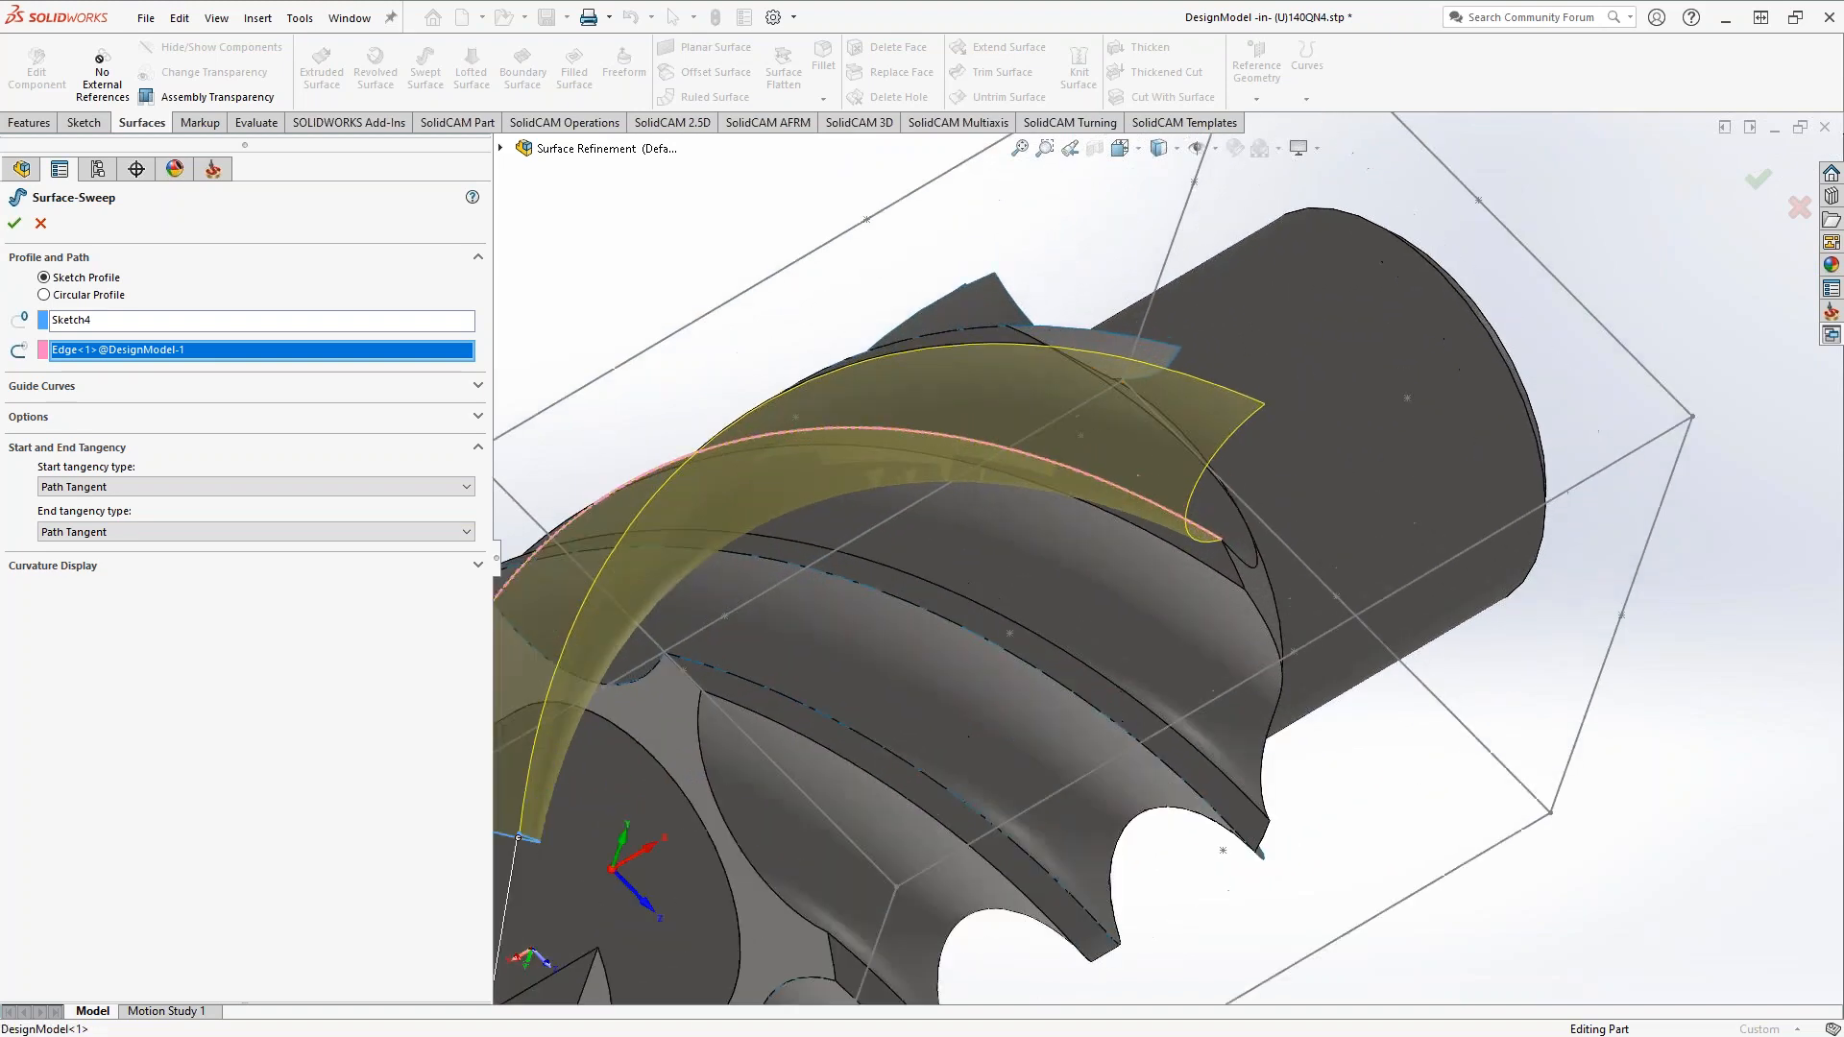
middle_drag(1141, 346, 1104, 429)
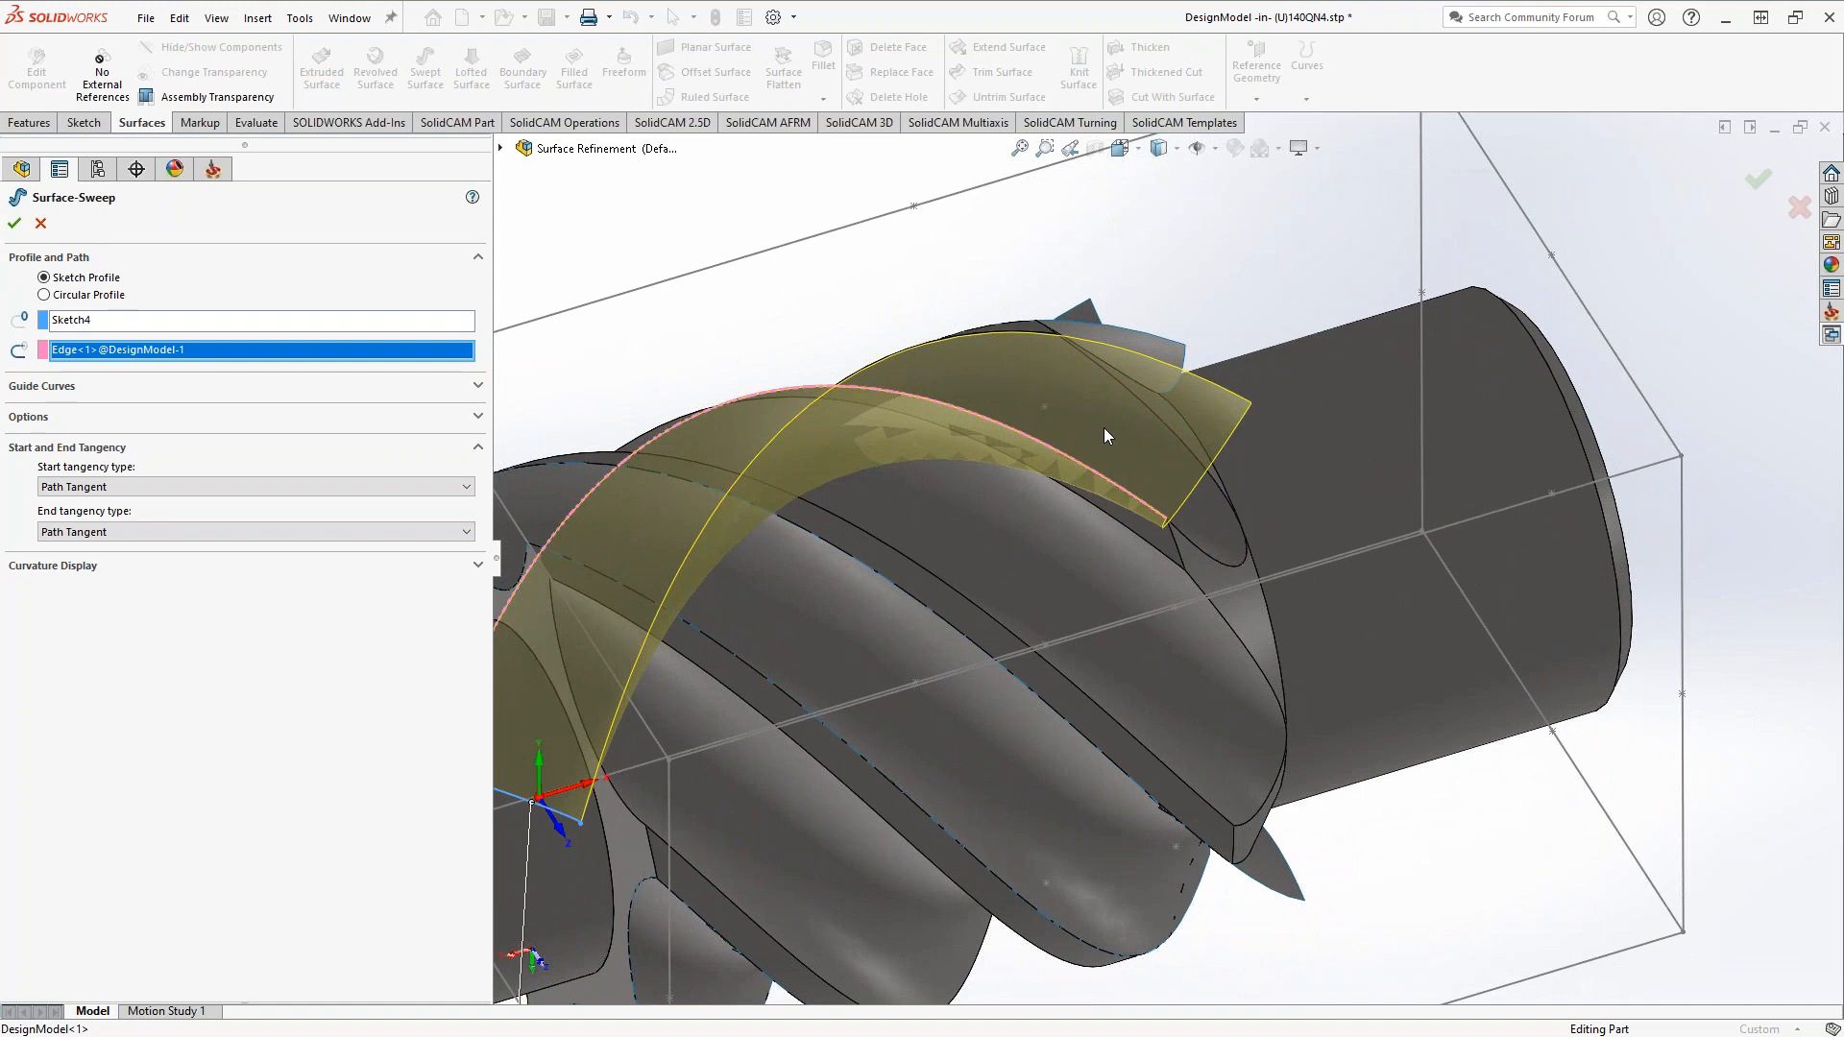
scroll(1183, 509, down, 4)
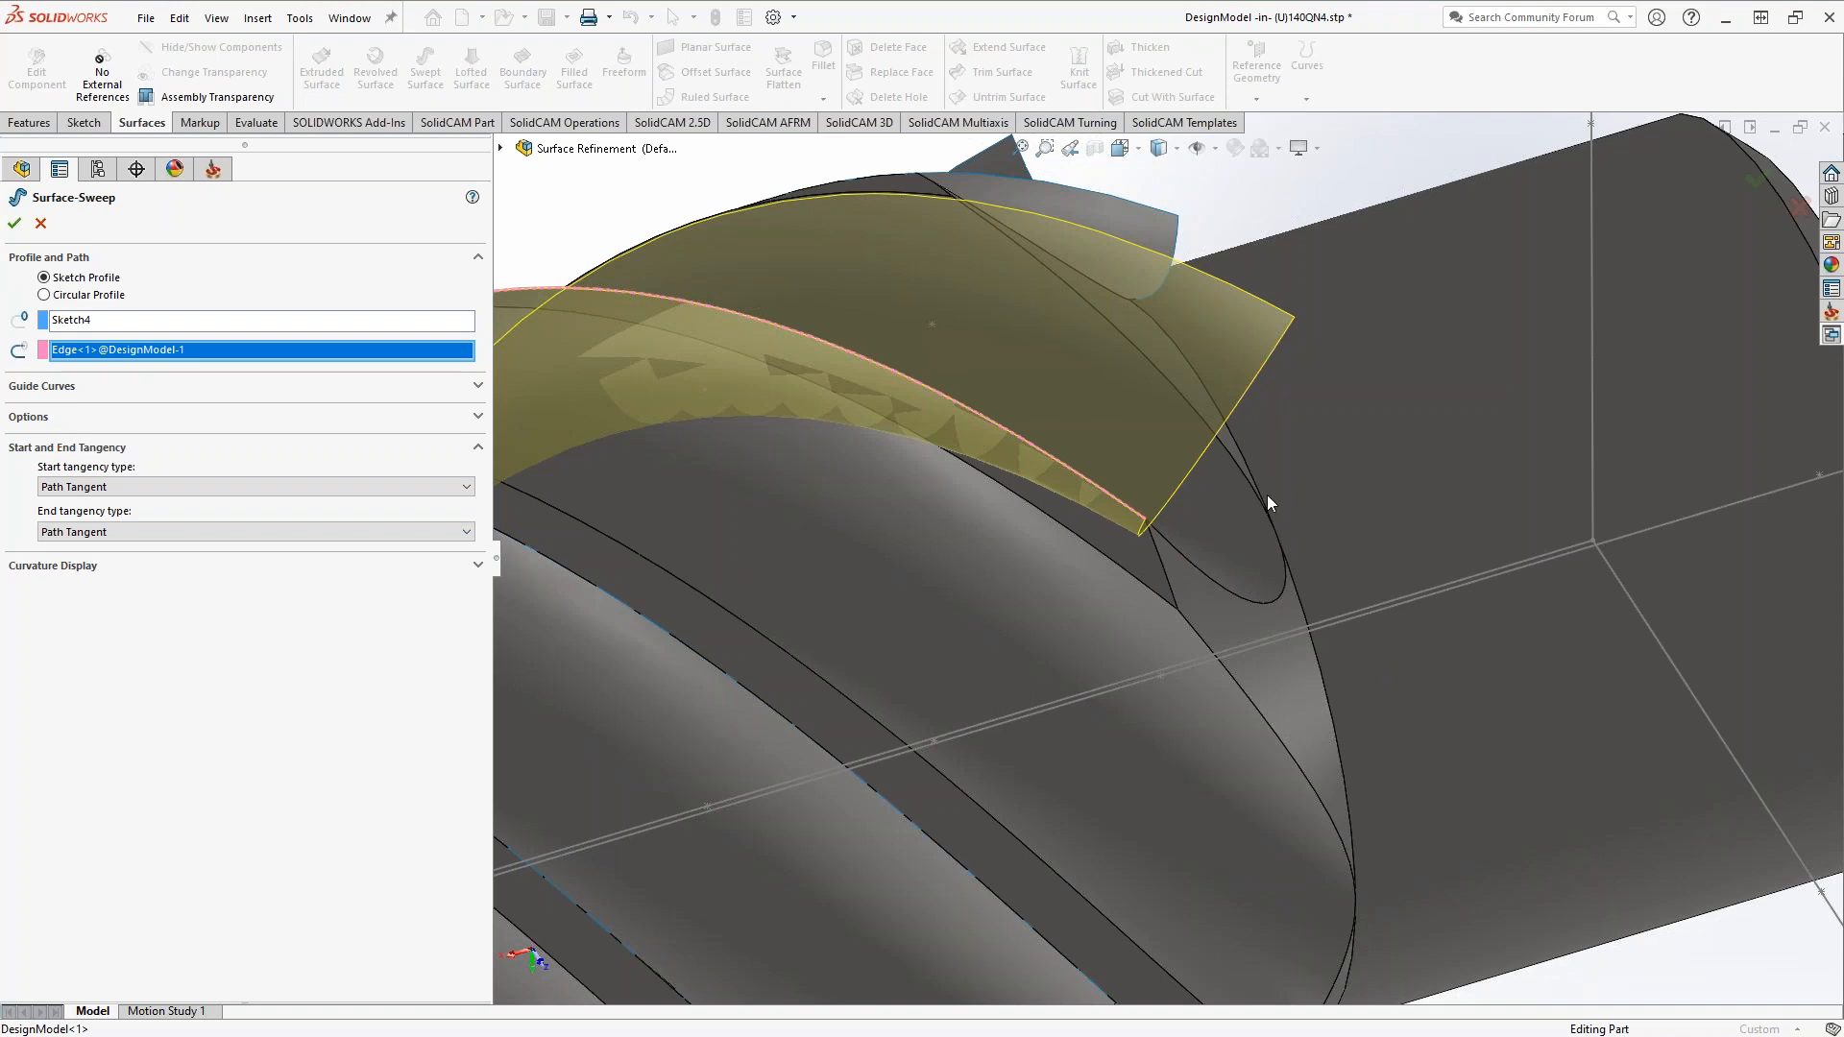
scroll(1267, 496, up, 7)
middle_drag(1267, 498, 1330, 706)
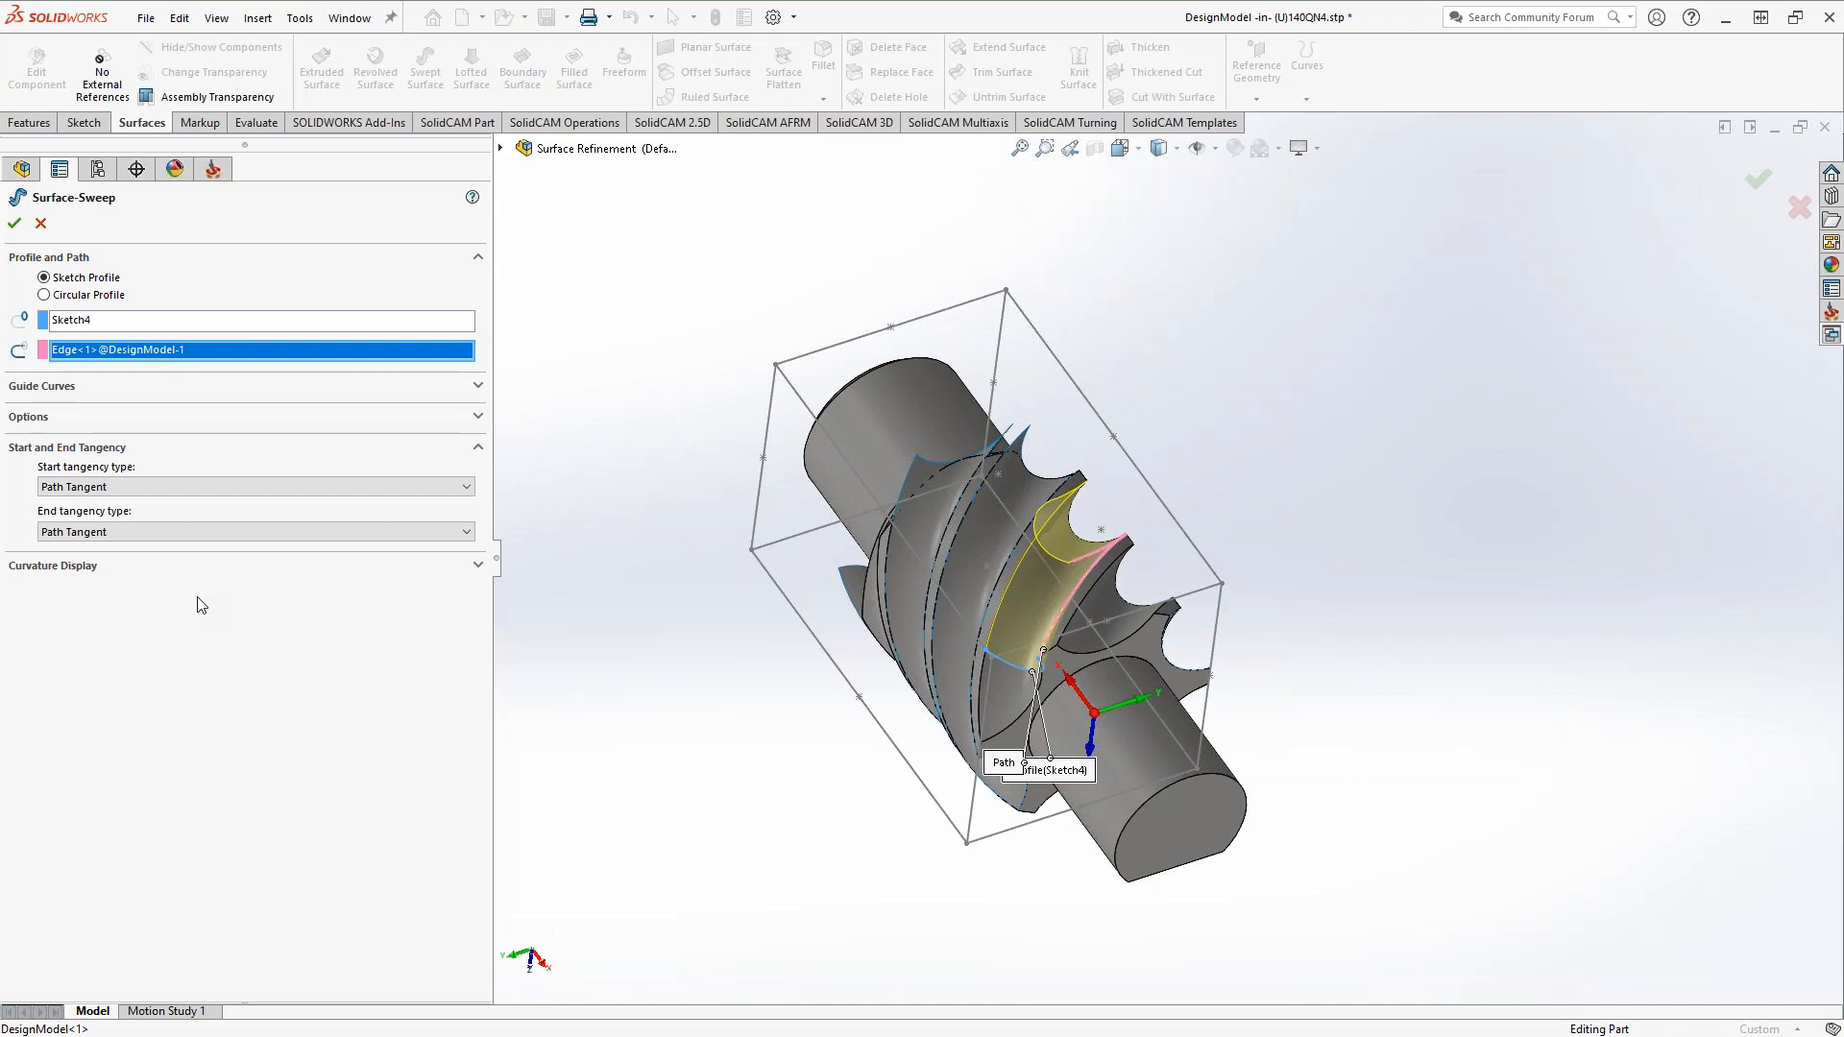
click(15, 223)
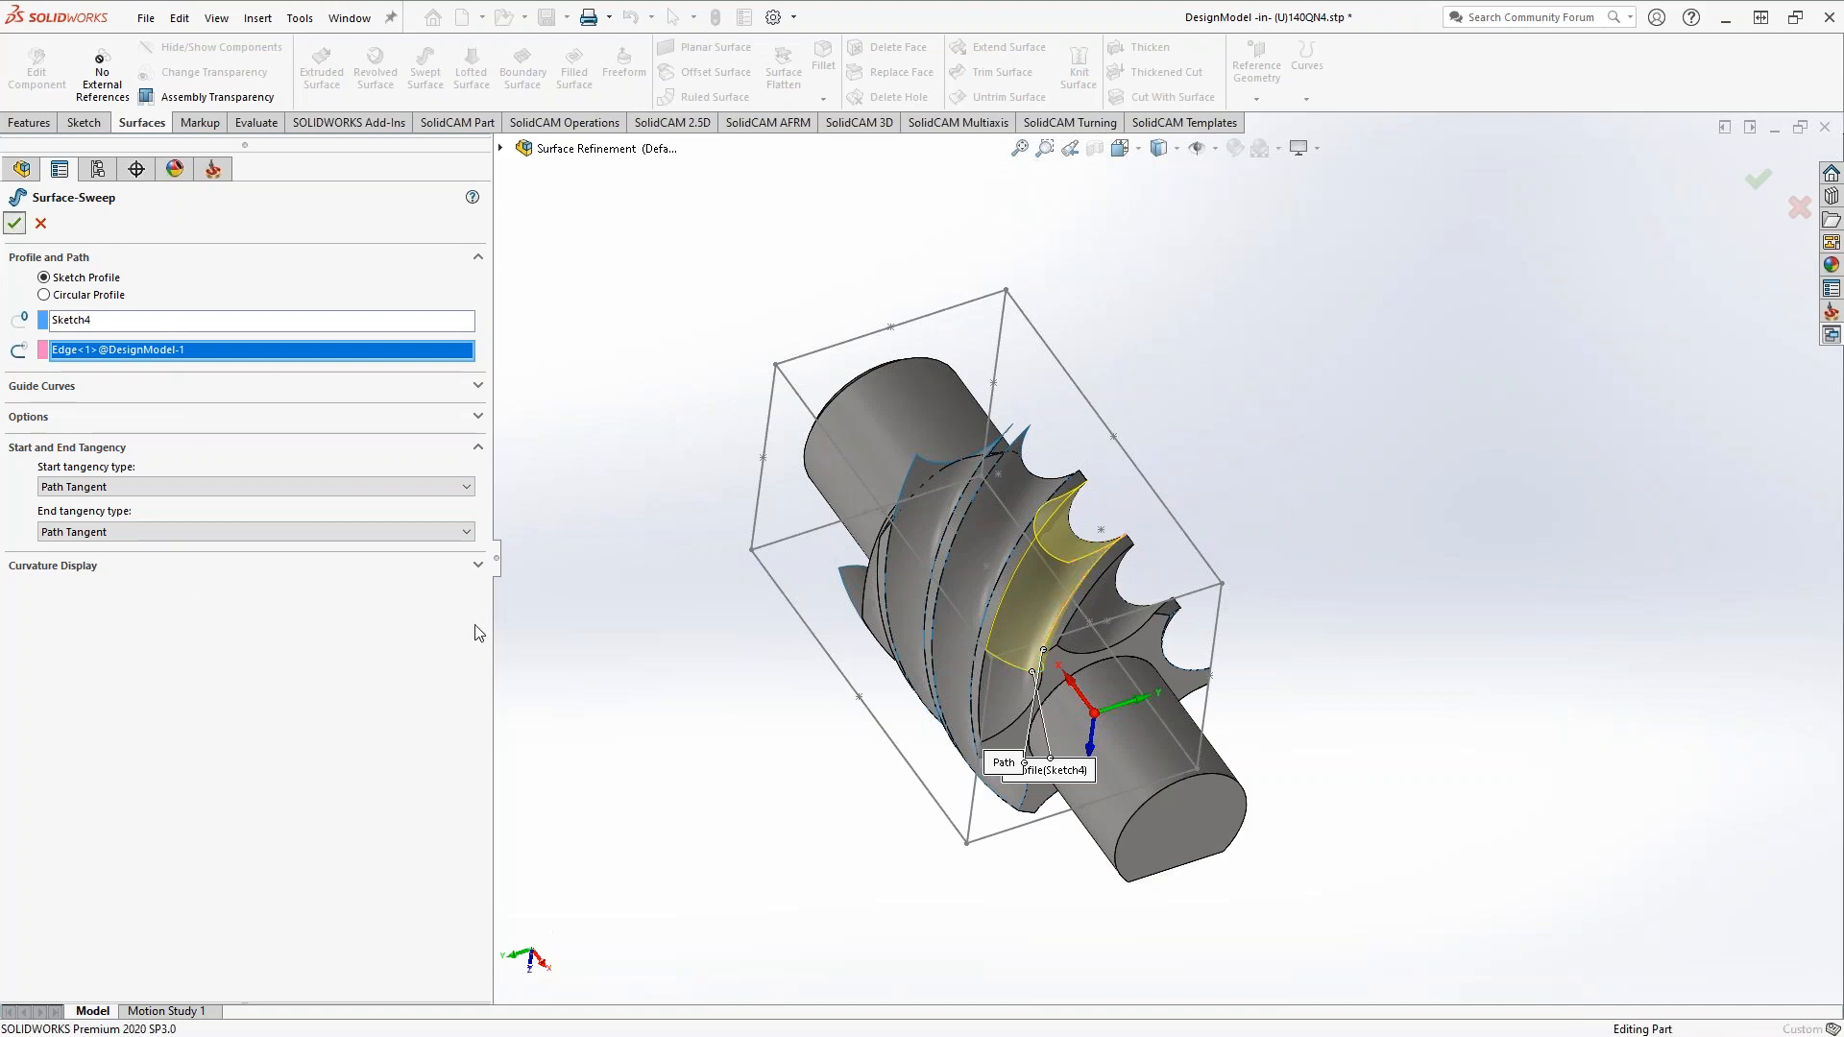
- Color the swept surface feature yellow, RGB 255, 255, 0
key(Right)
key(Right)
key(Right)
key(Right)
key(Right)
key(Right)
key(Right)
key(Right)
key(Right)
key(Right)
key(Right)
key(Right)
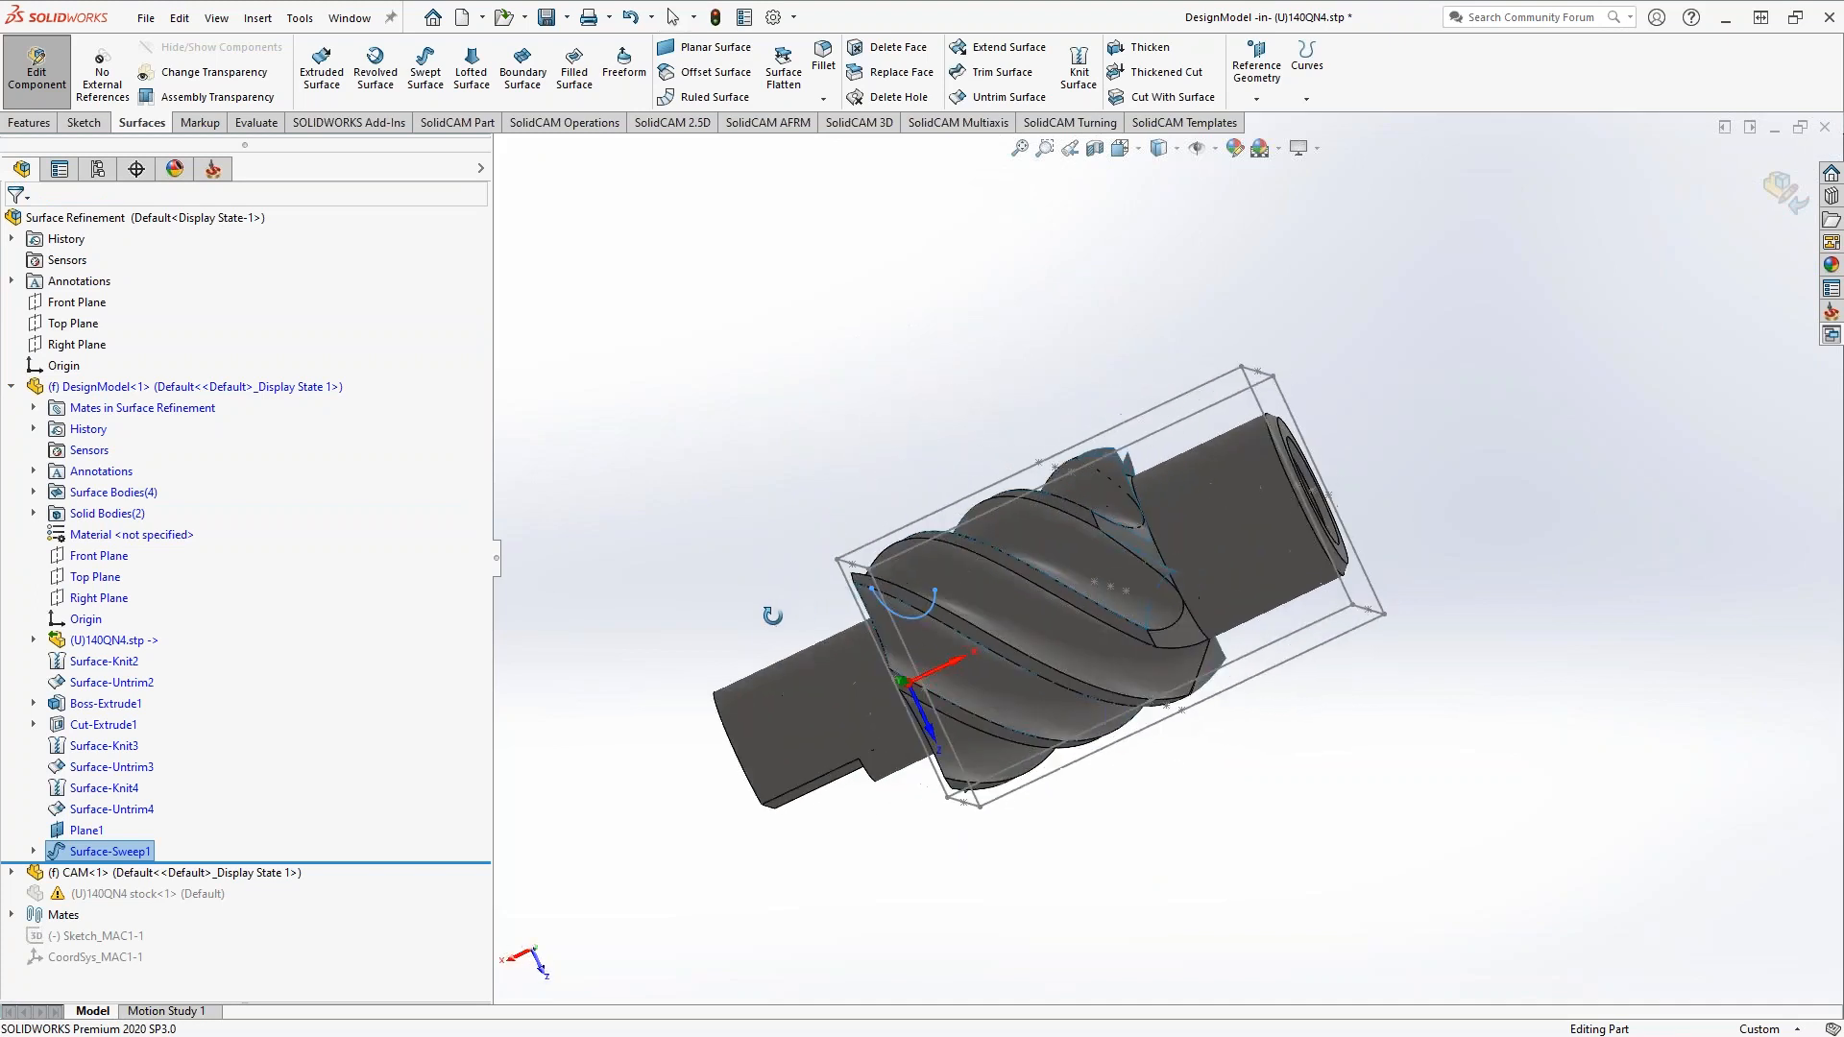
right_click(91, 851)
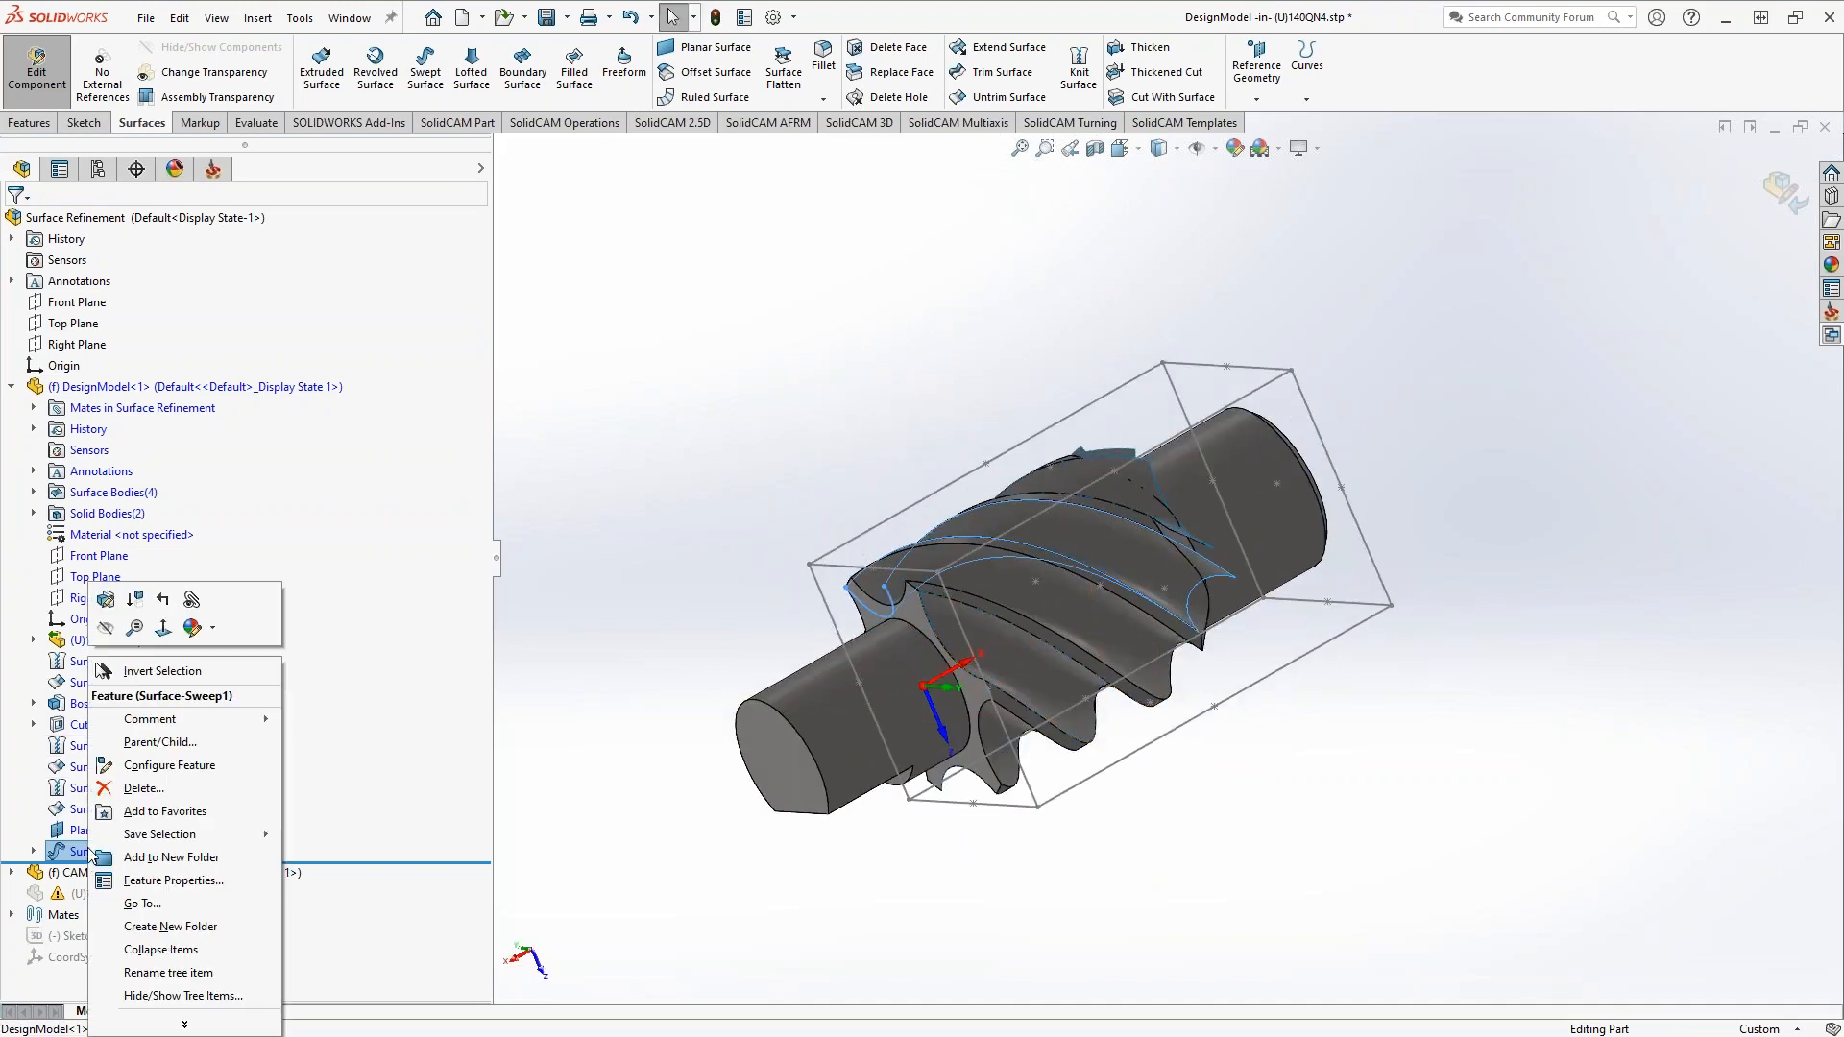
click(213, 630)
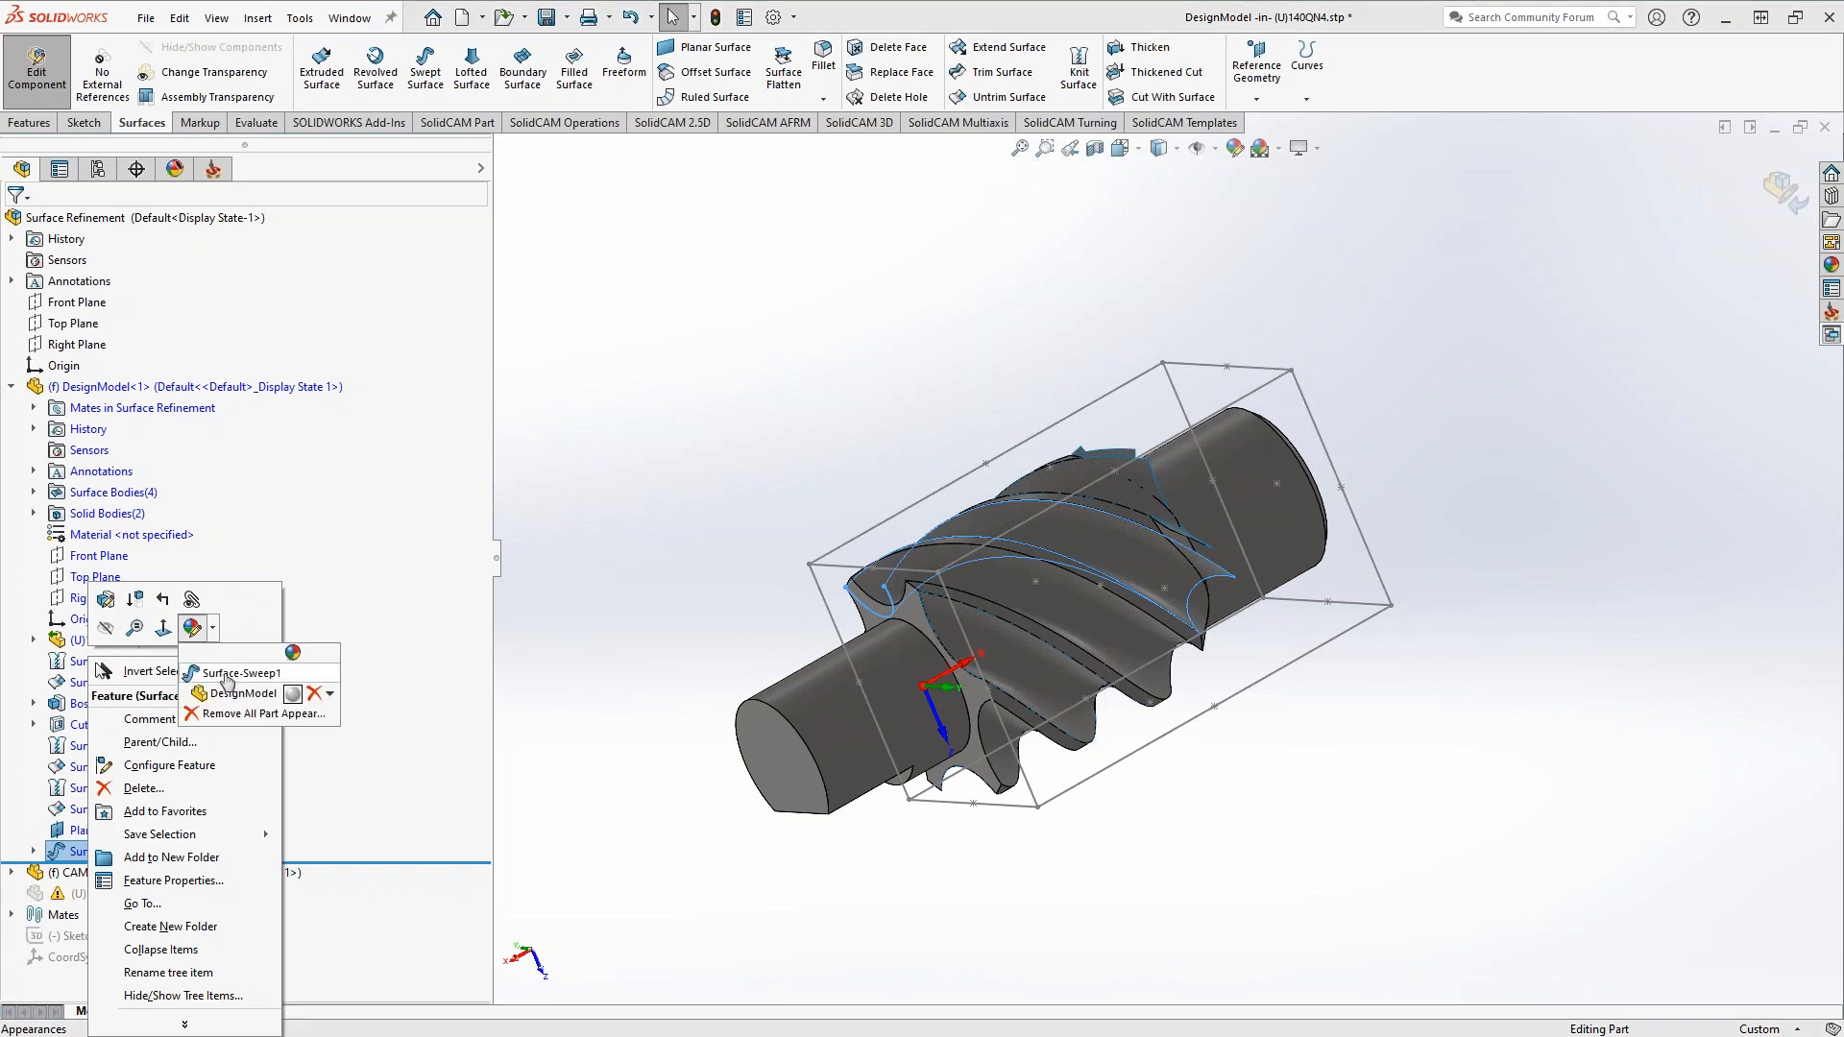
click(227, 676)
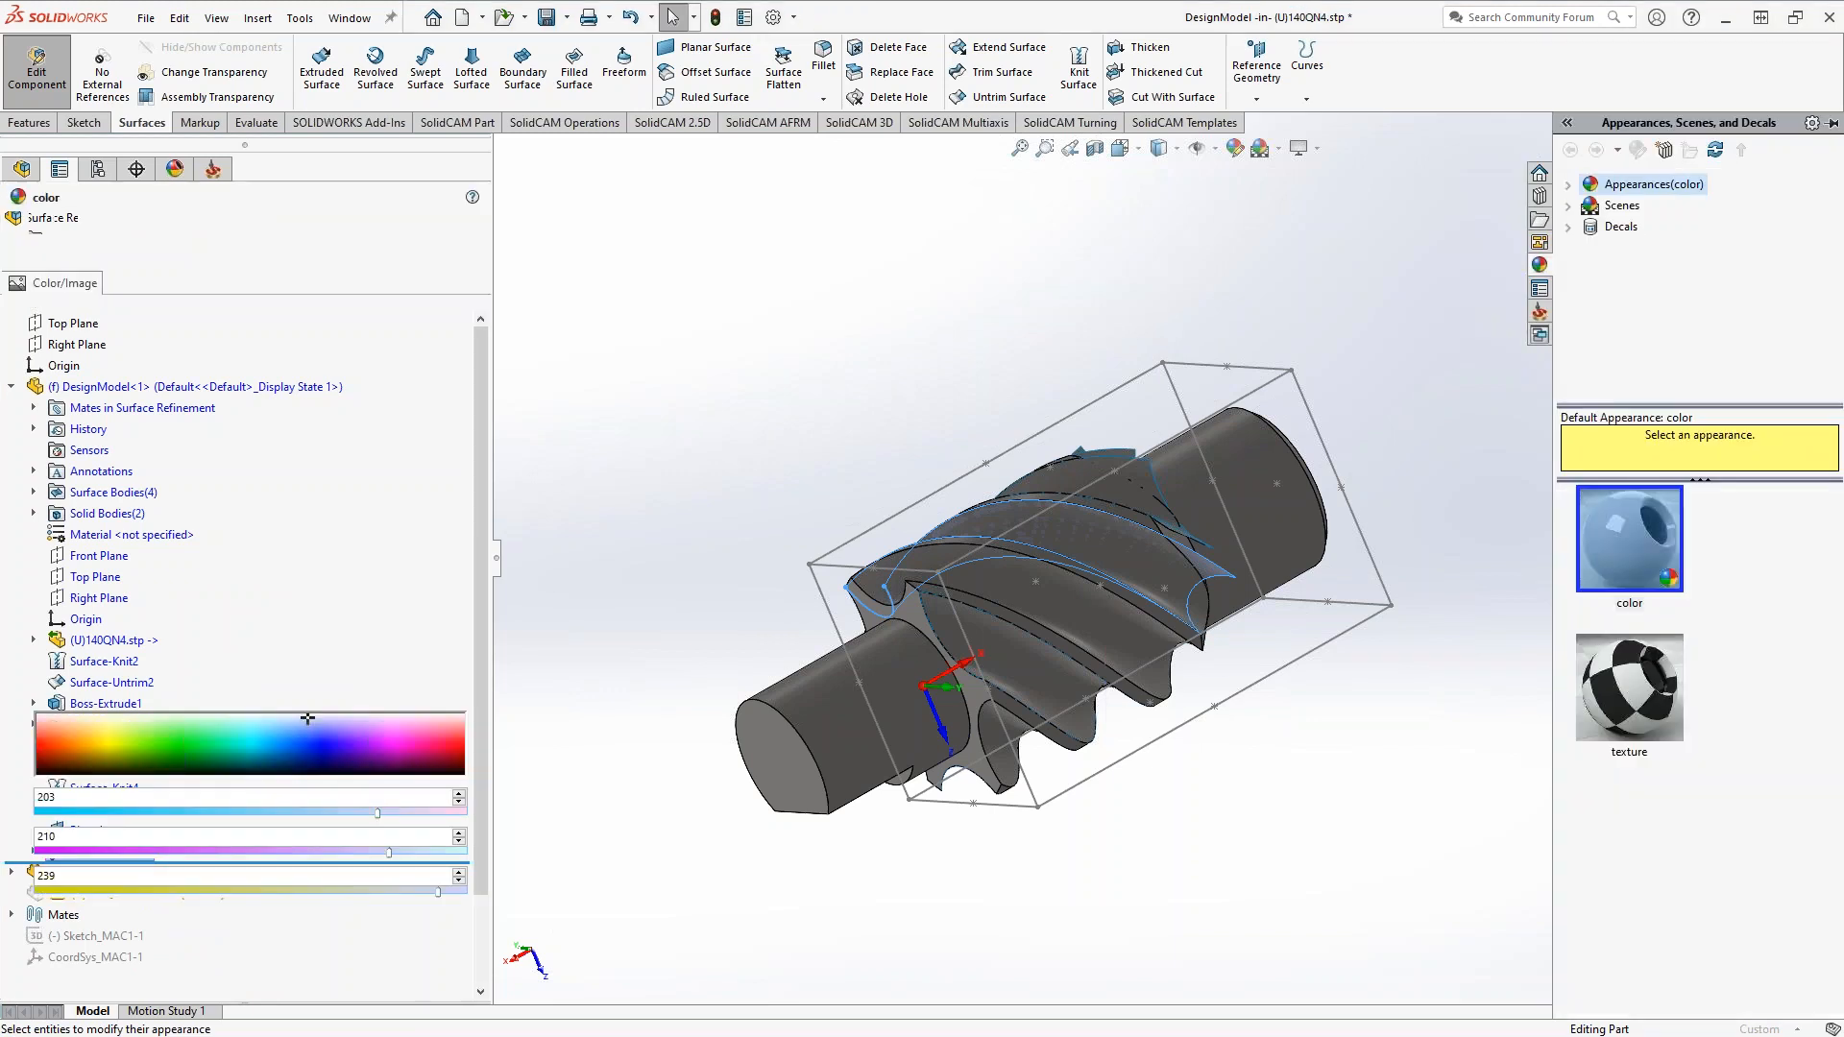
click(225, 667)
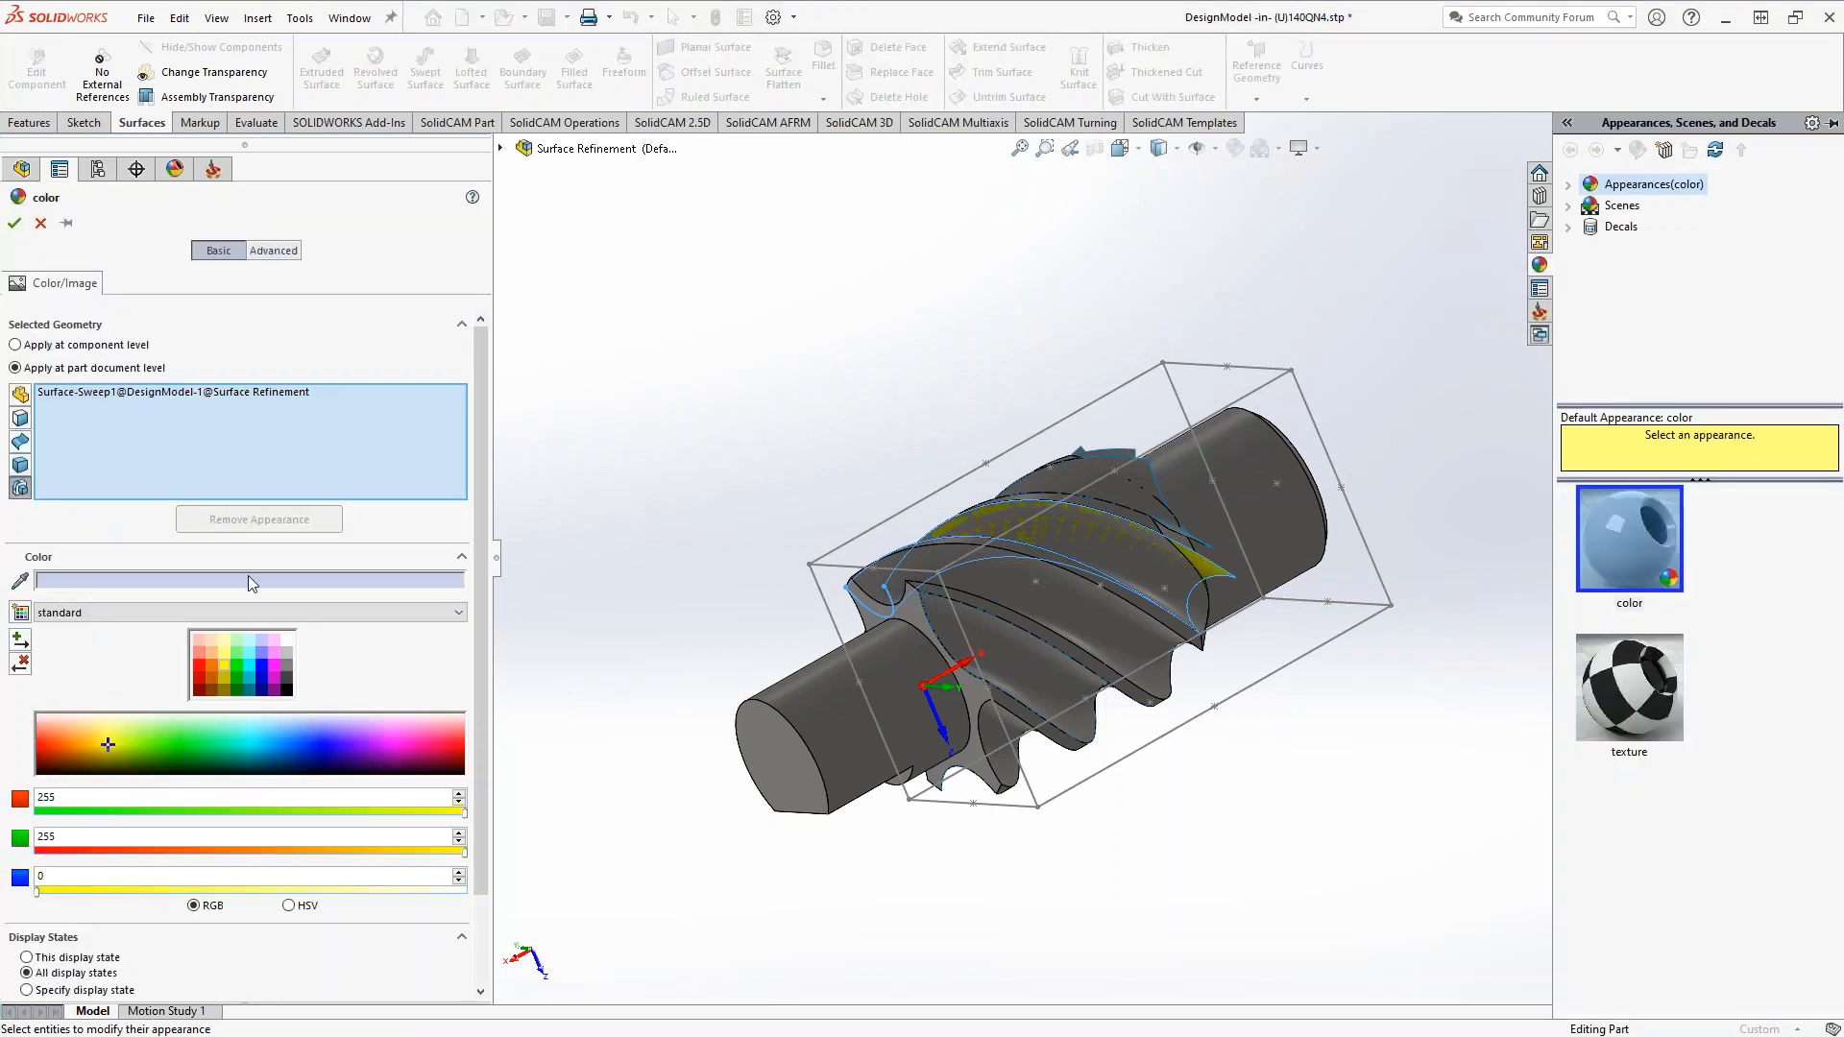
click(15, 223)
- Examine how the yellow swept surface matches the original flute face and extends beyond the flute's end
middle_drag(1124, 591, 1114, 453)
scroll(1179, 547, down, 6)
middle_drag(1167, 596, 1176, 816)
middle_drag(1213, 650, 1254, 797)
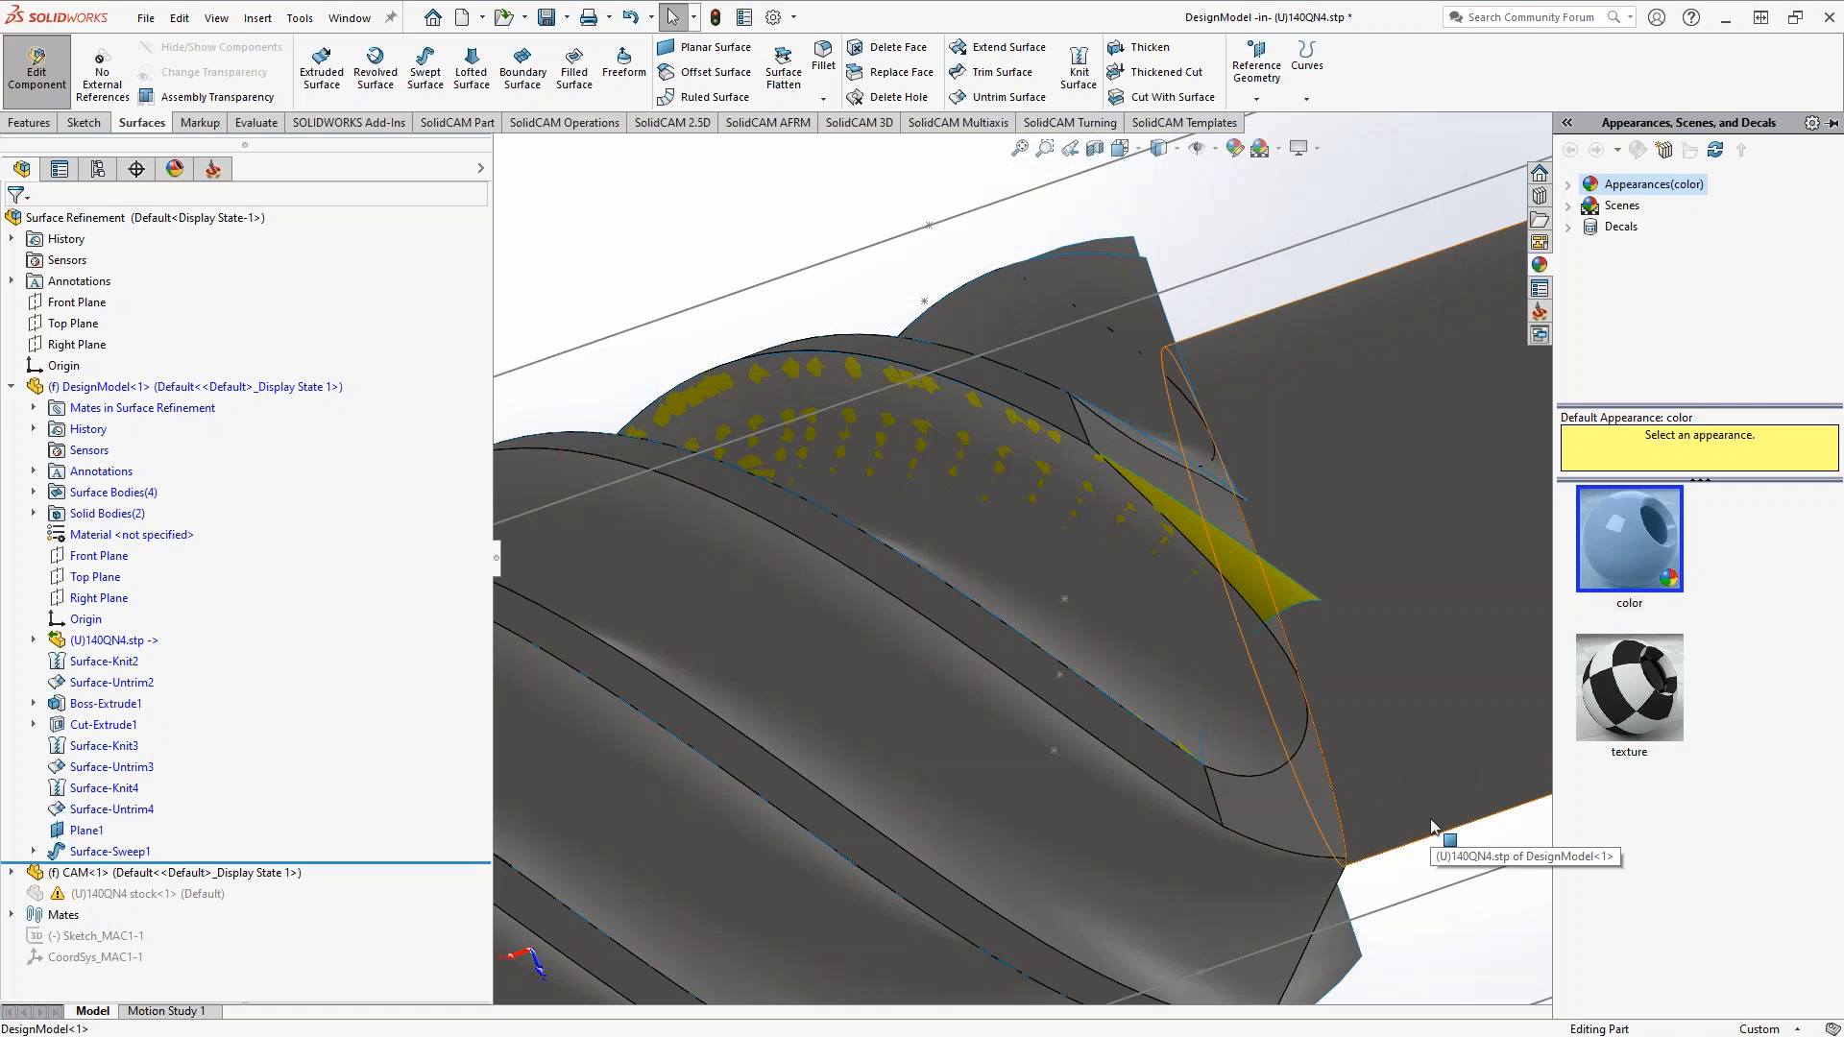
scroll(1133, 636, up, 3)
middle_drag(1125, 636, 1258, 715)
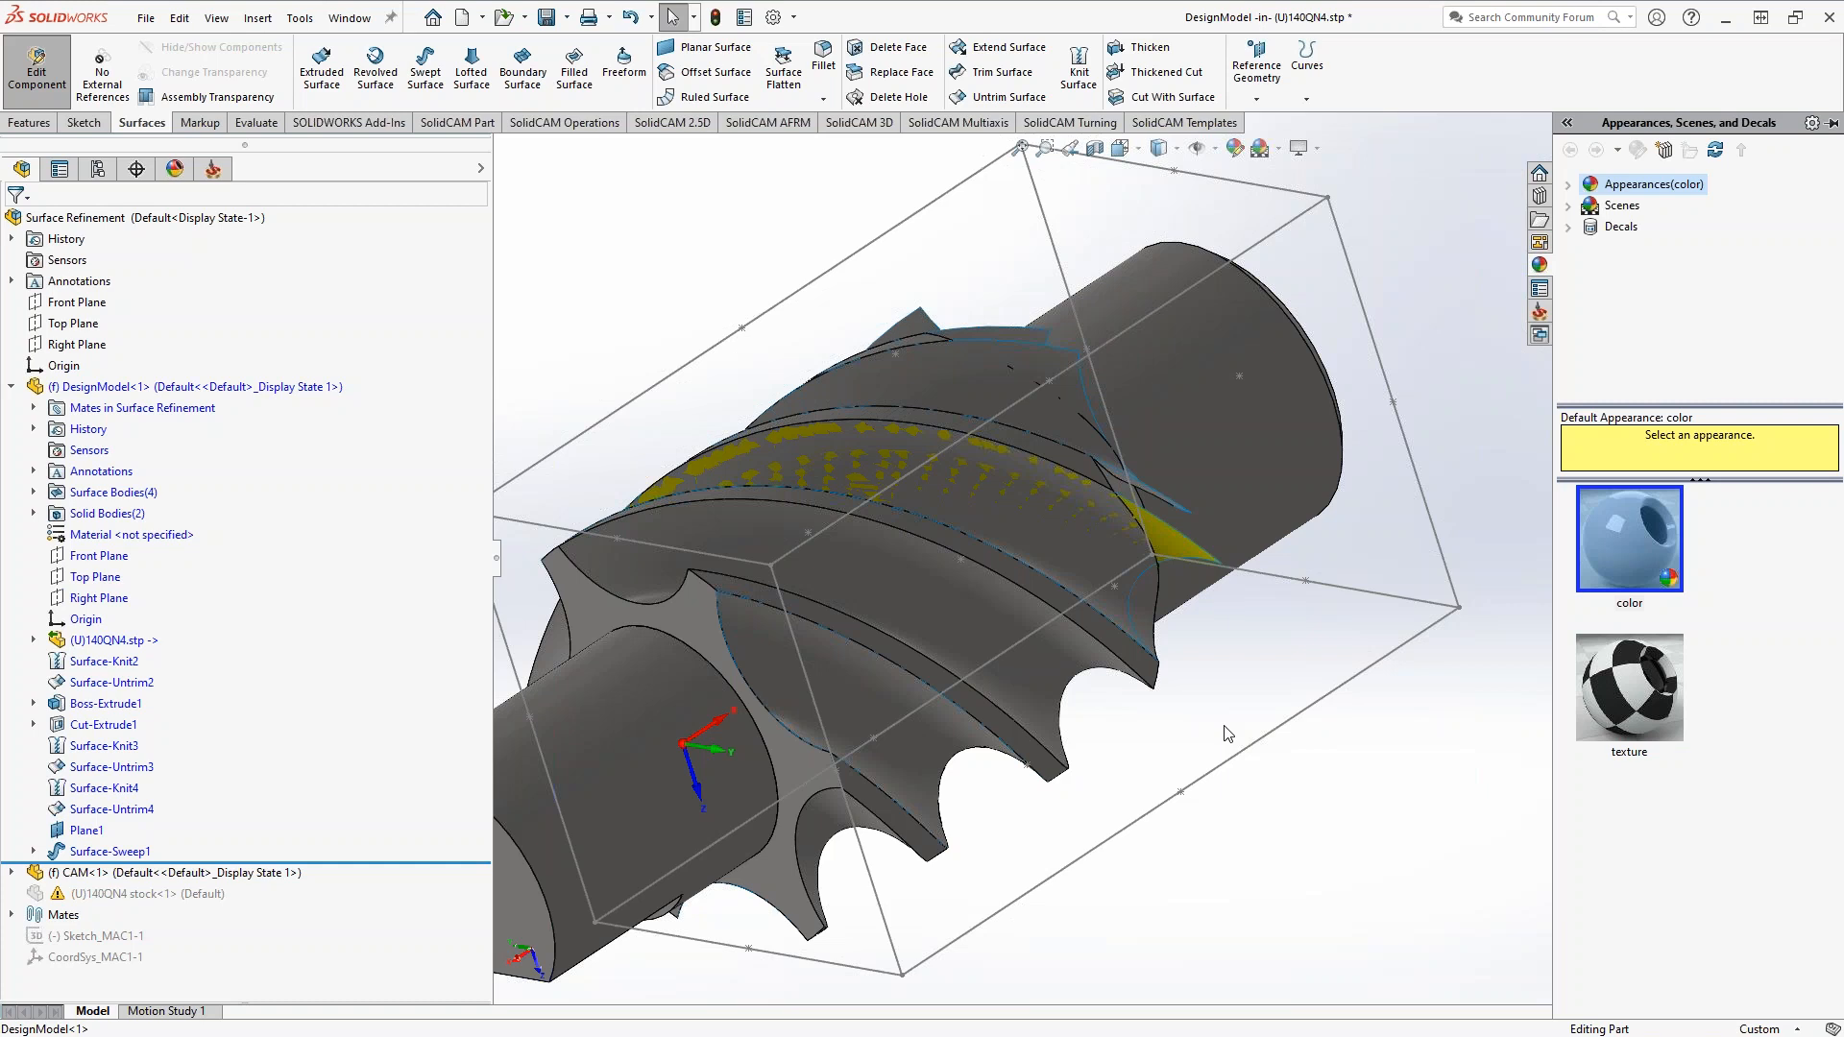
middle_drag(1194, 701, 1201, 749)
scroll(1267, 791, up, 5)
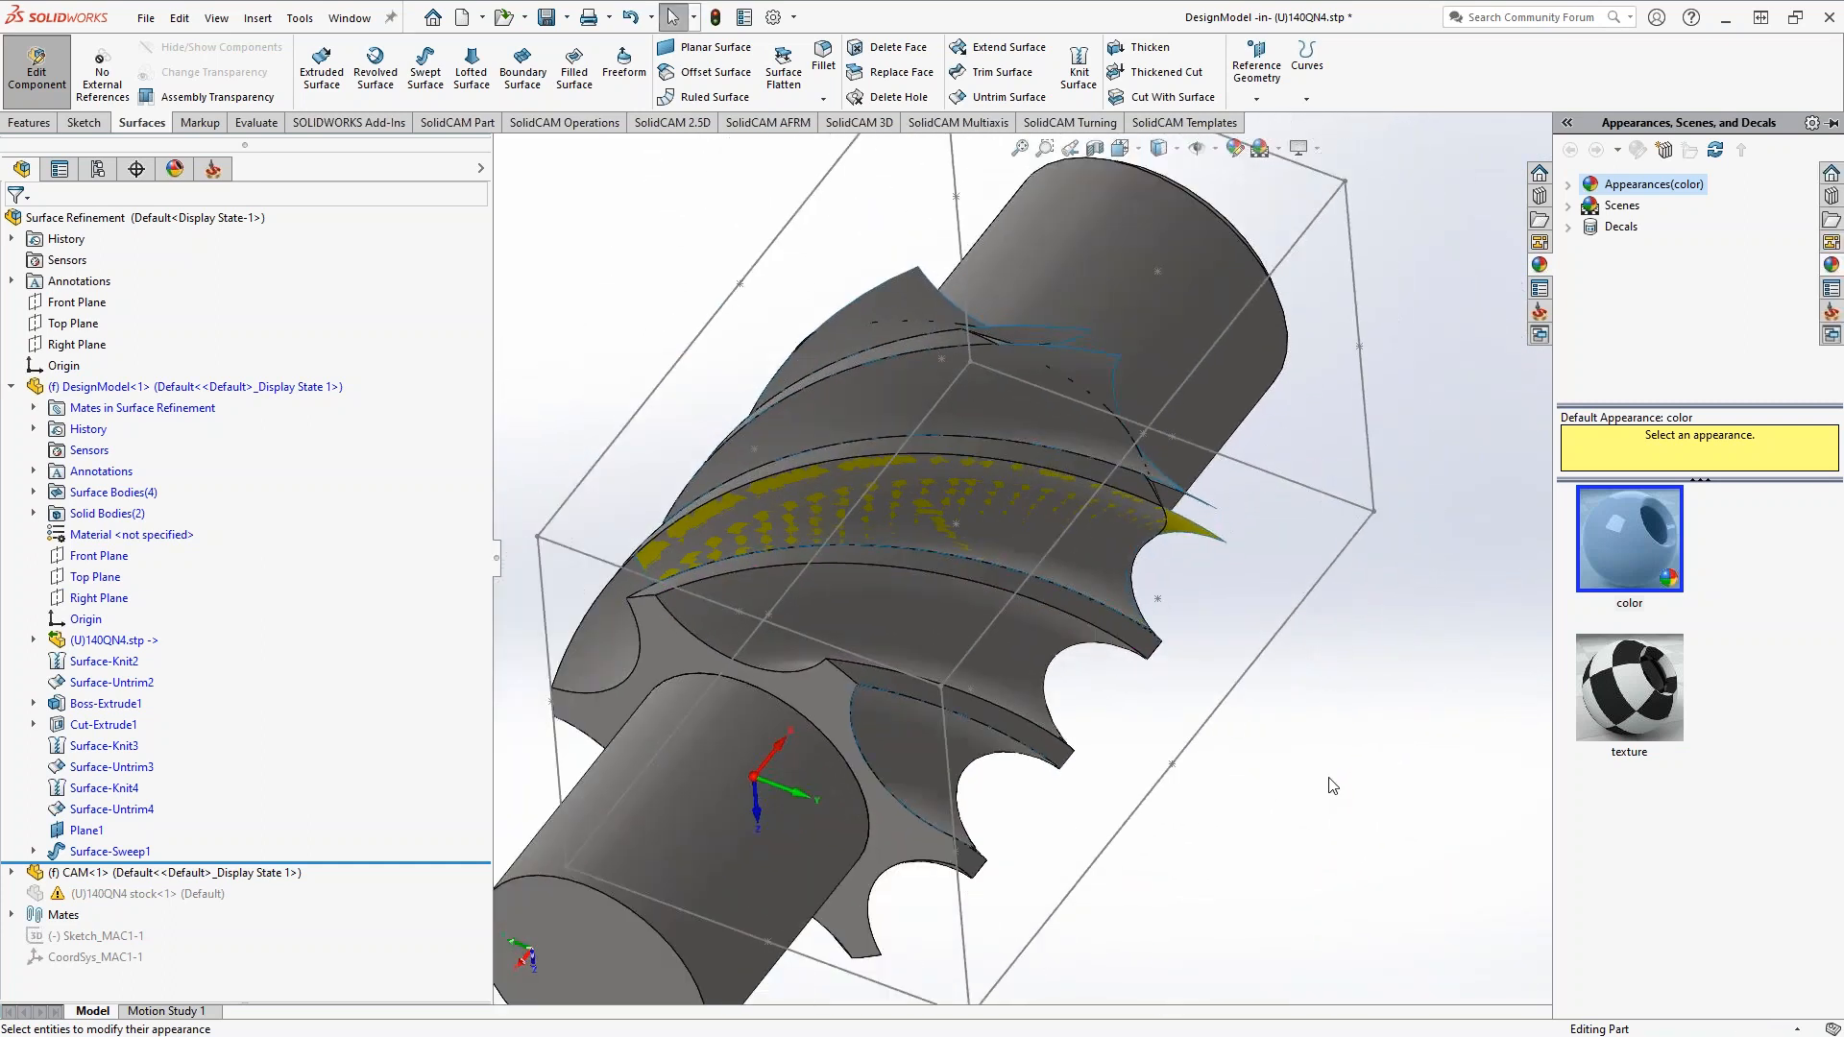
click(1334, 785)
scroll(1244, 668, down, 3)
mouse_move(1214, 642)
middle_down()
mouse_move(1093, 542)
mouse_move(1254, 706)
mouse_move(1191, 615)
middle_up()
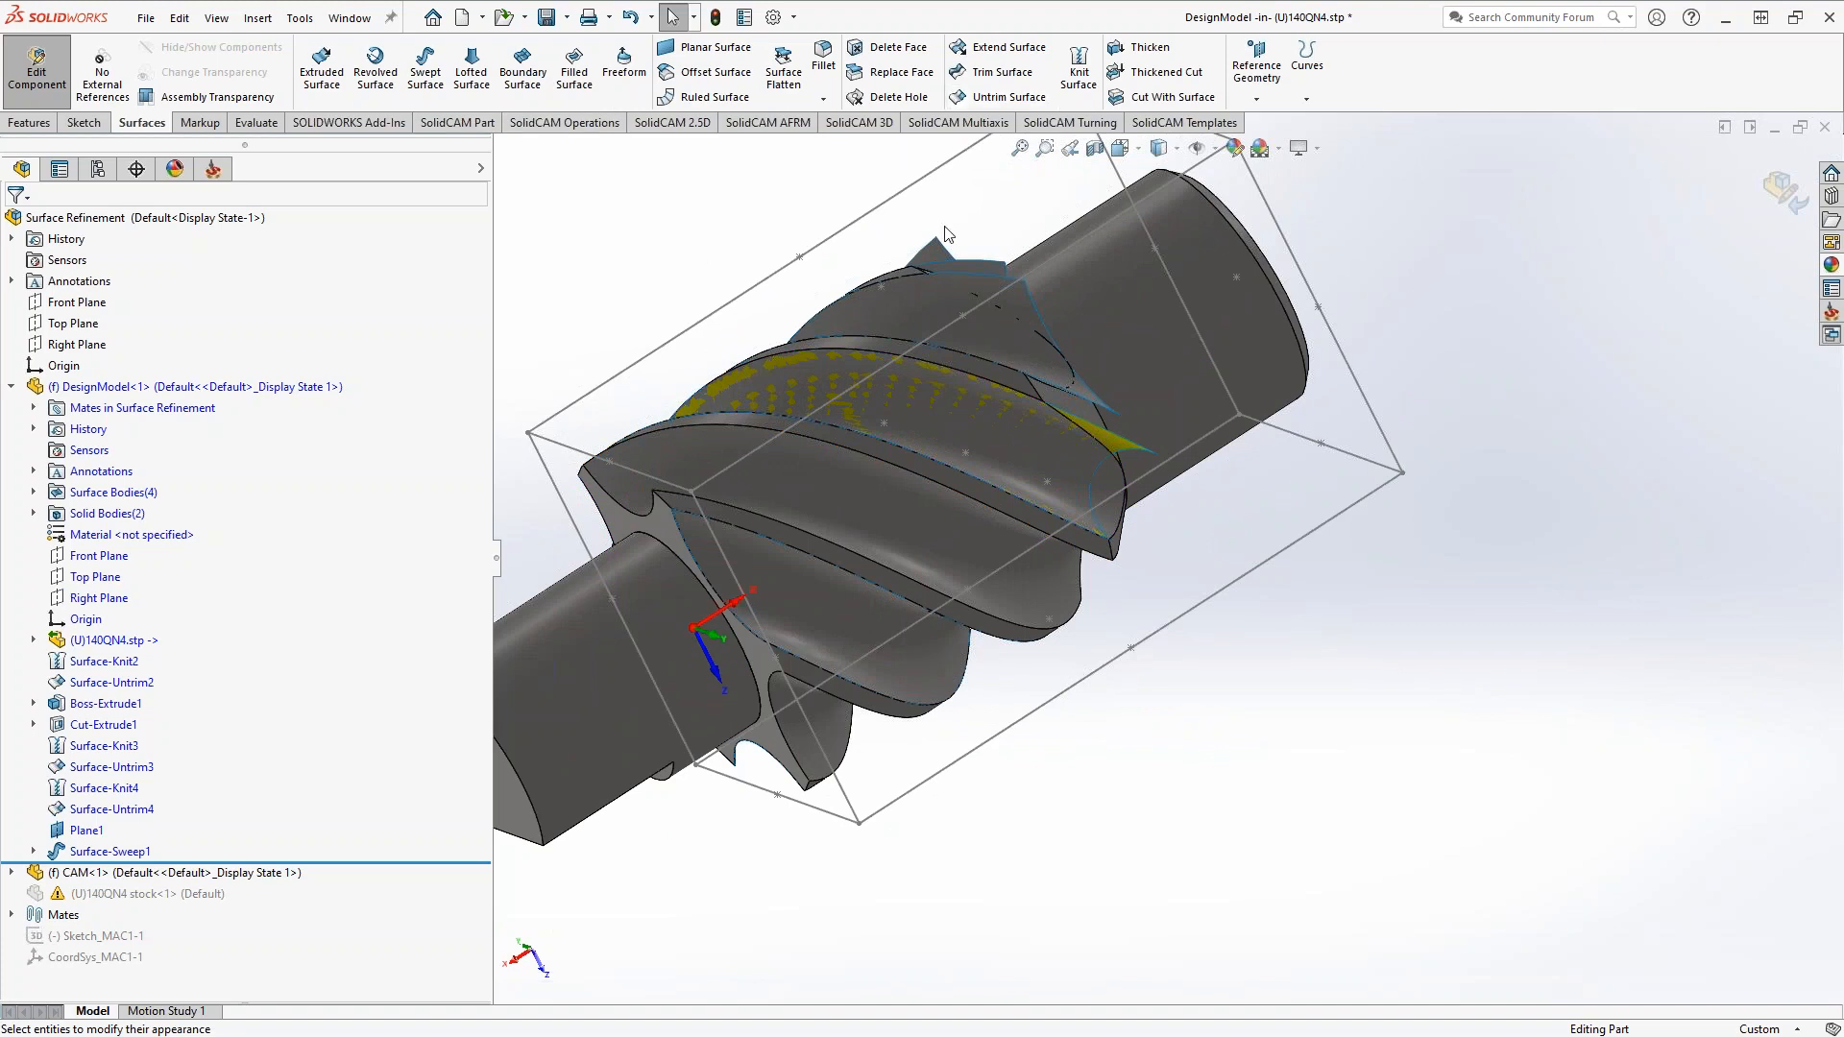